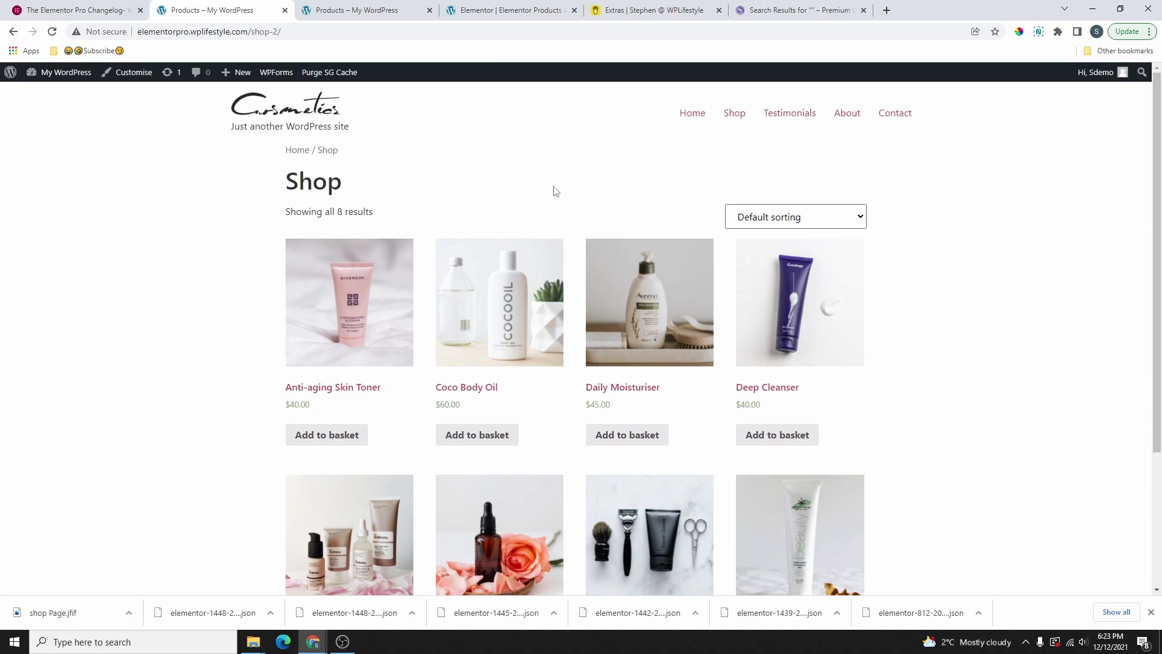
# Compare the default WooCommerce shop page with the custom-styled Products page on the staging site
pyautogui.scroll(-3, 551, 206)
pyautogui.scroll(3, 582, 253)
pyautogui.click(381, 11)
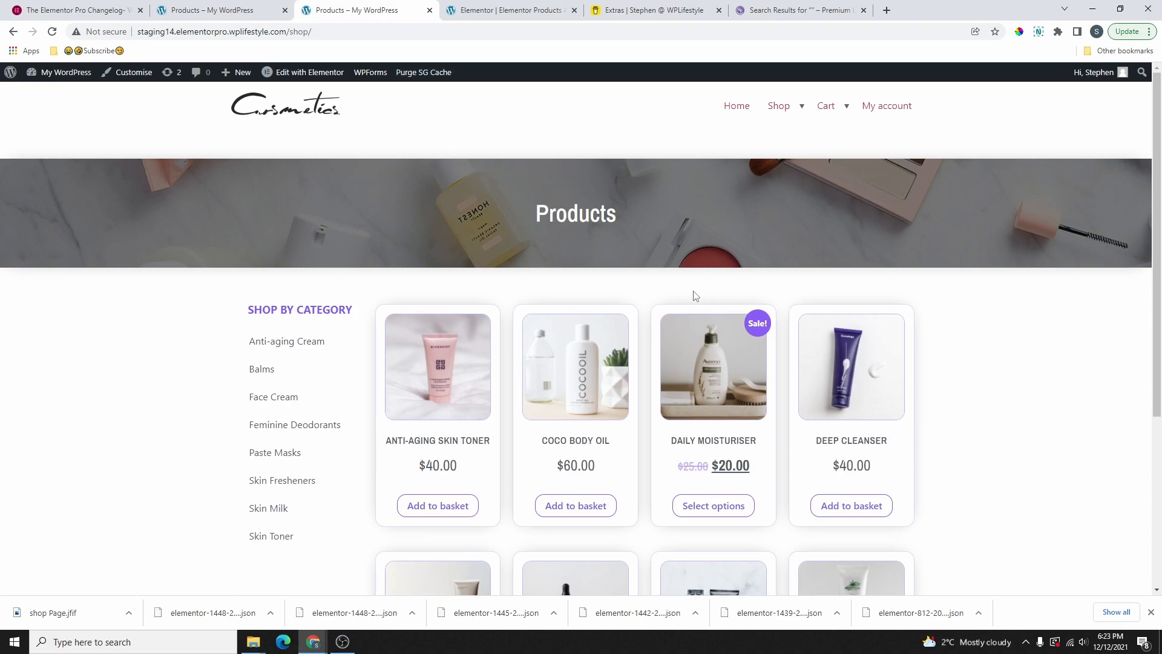
pyautogui.scroll(-4, 680, 310)
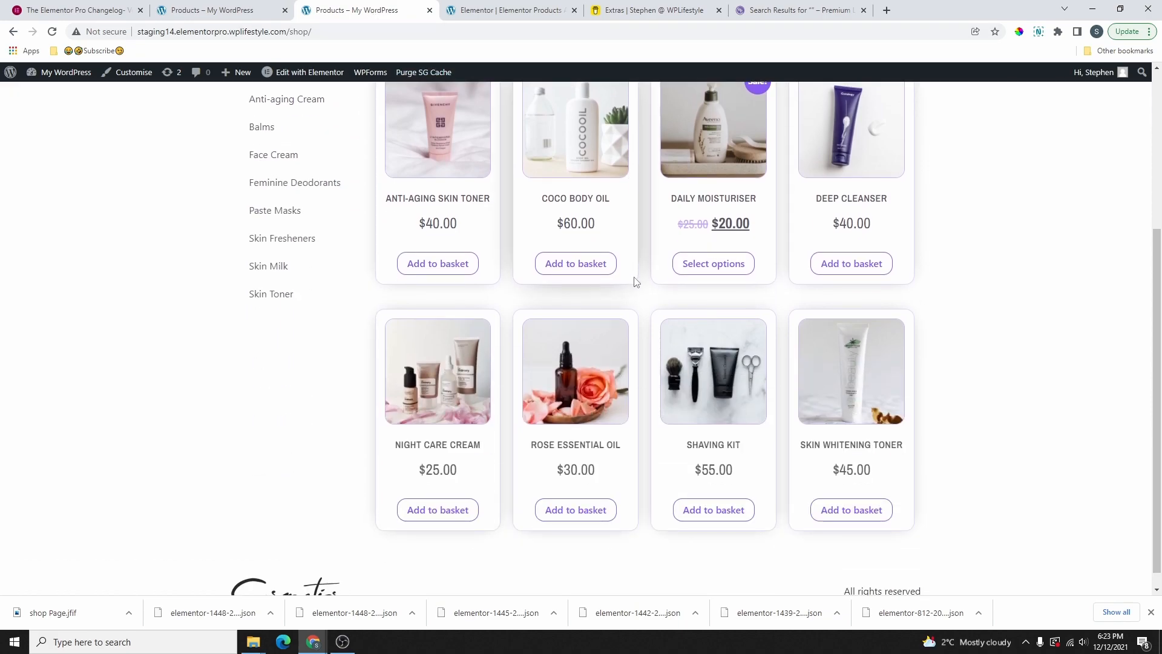
pyautogui.scroll(4, 638, 288)
# Highlight the new WooCommerce Checkout, Cart and My Account widget entries under version 3.5.0 in the Elementor Pro changelog
pyautogui.click(218, 10)
pyautogui.click(65, 9)
pyautogui.scroll(-4, 477, 270)
pyautogui.moveTo(433, 291); pyautogui.dragTo(320, 291)
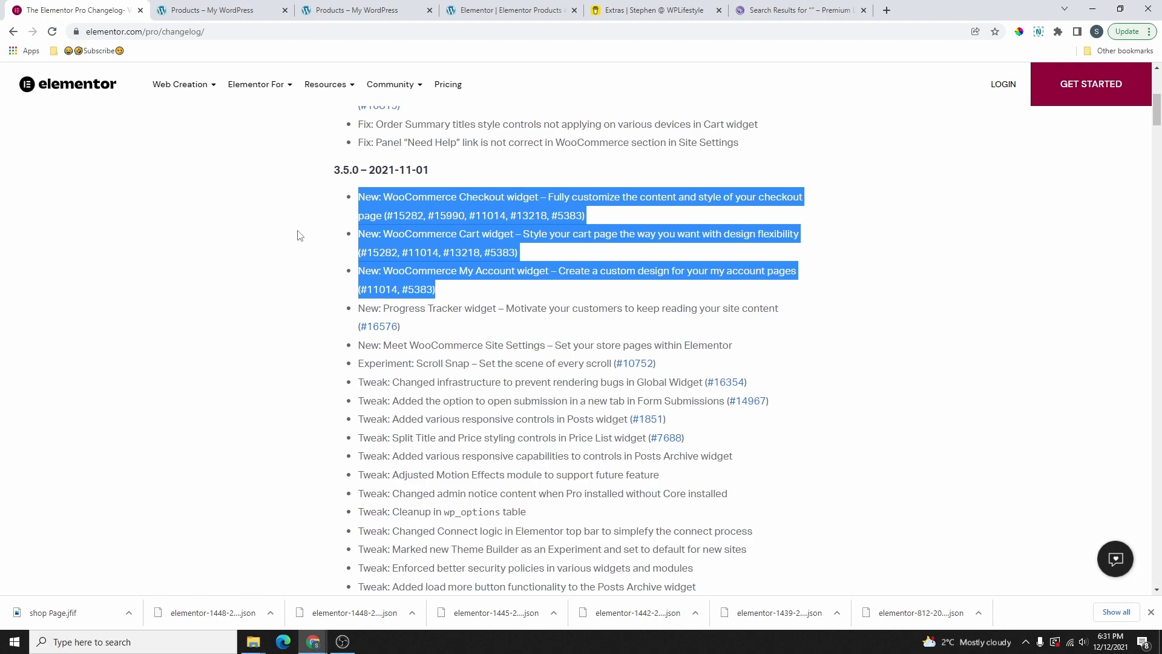
# Check the theme customisation options available for the default shop page and return to the page
pyautogui.click(243, 14)
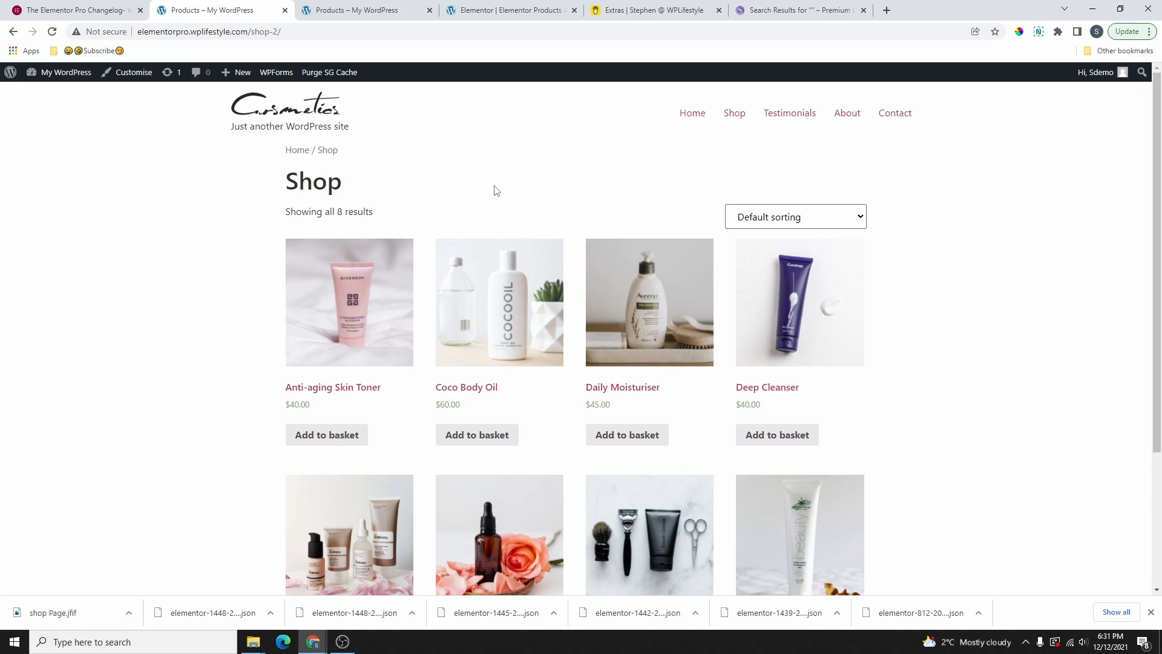
pyautogui.click(127, 72)
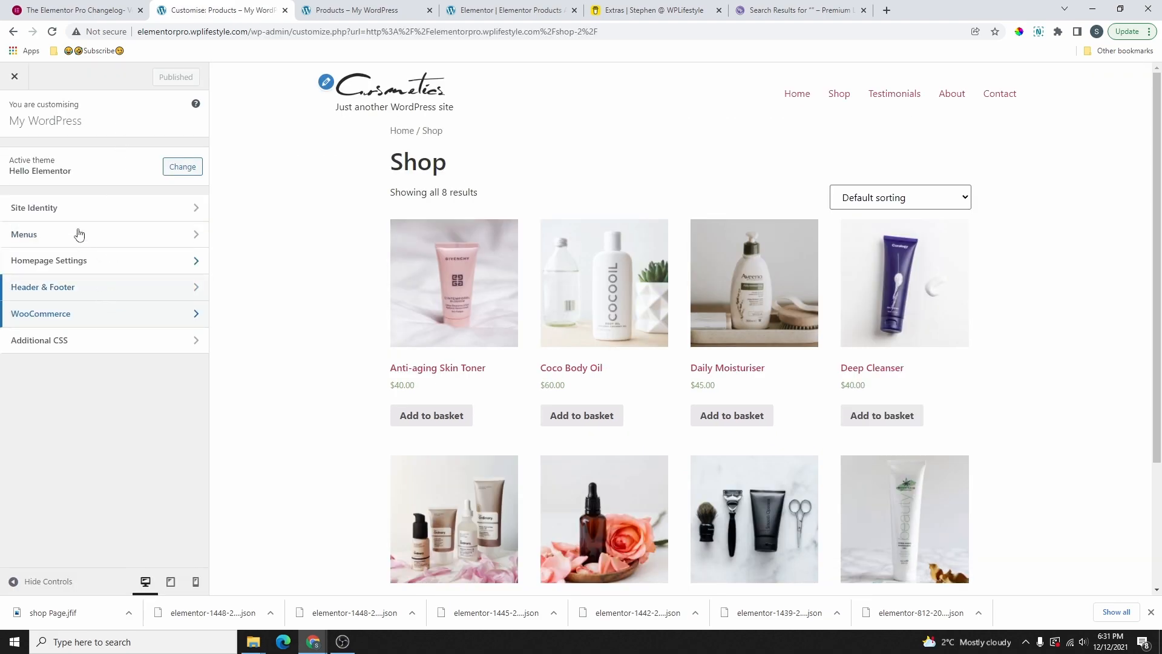
pyautogui.scroll(-3, 552, 350)
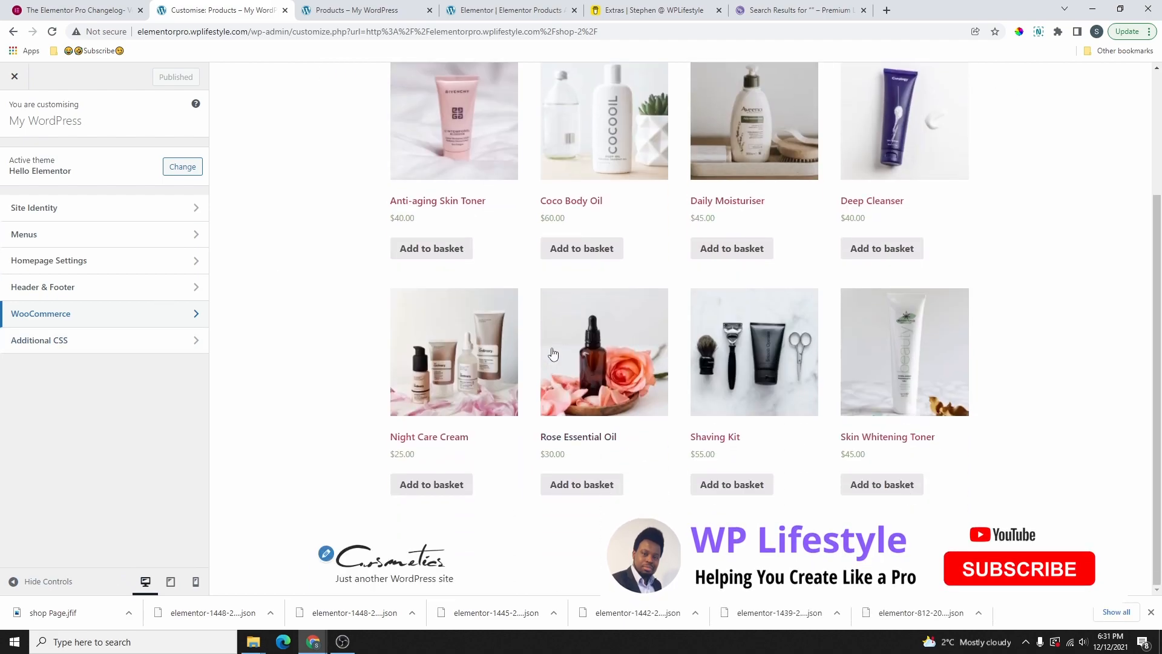
pyautogui.scroll(3, 553, 350)
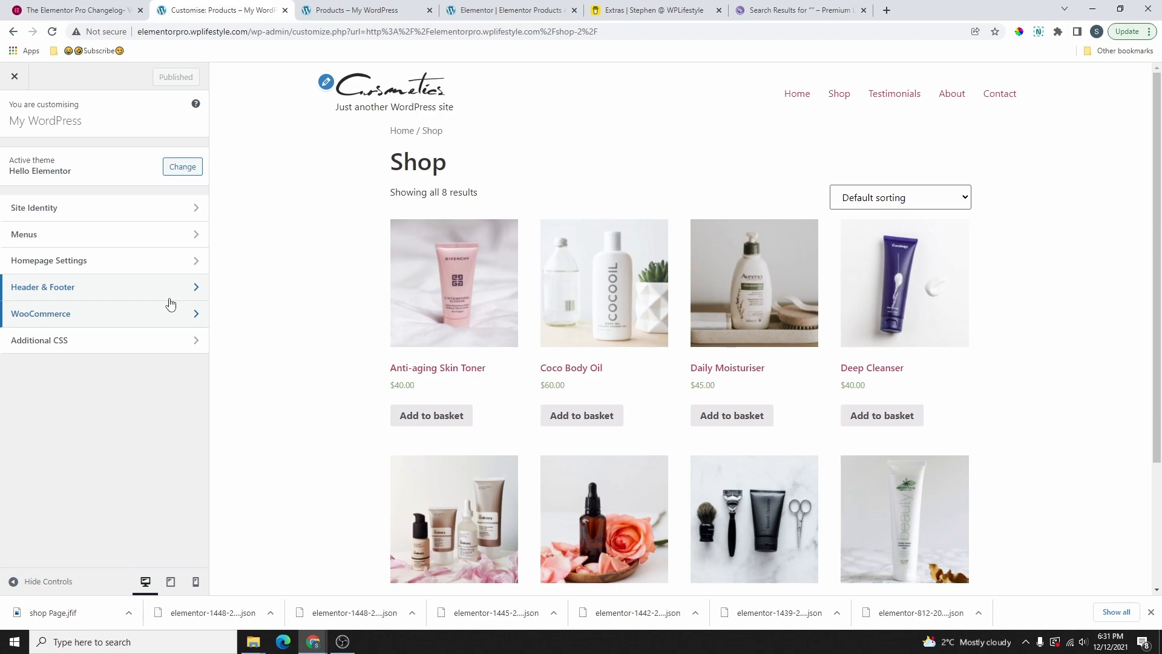
pyautogui.click(14, 76)
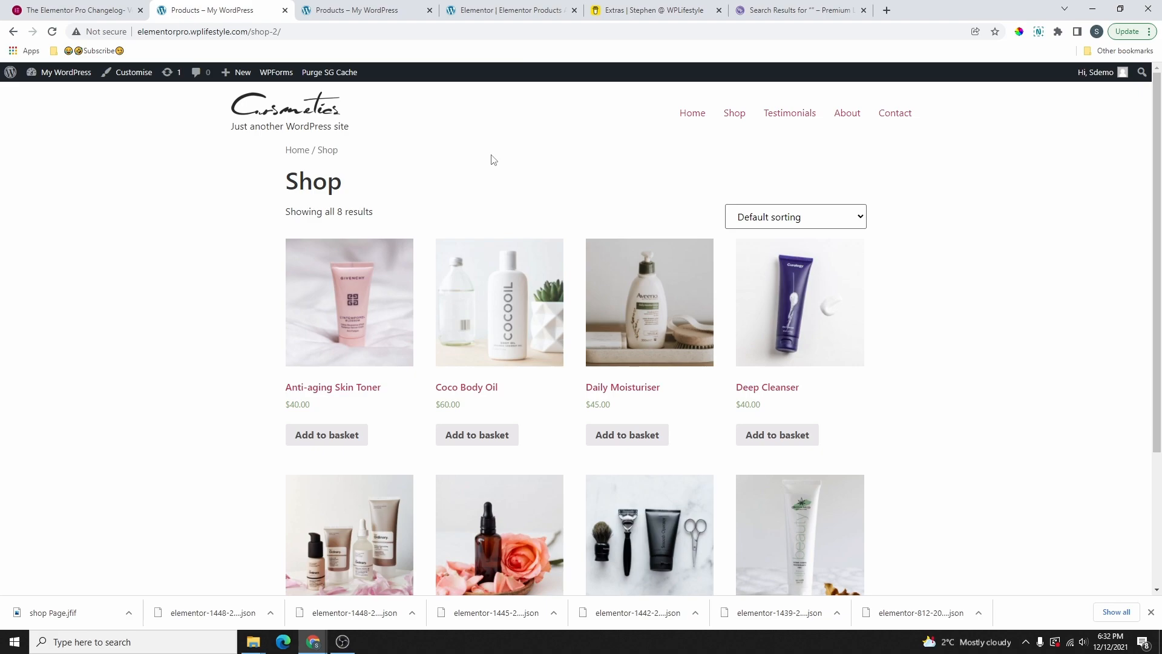
# Add Coco Body Oil to the basket on the default shop page and view the basket
pyautogui.scroll(-3, 484, 224)
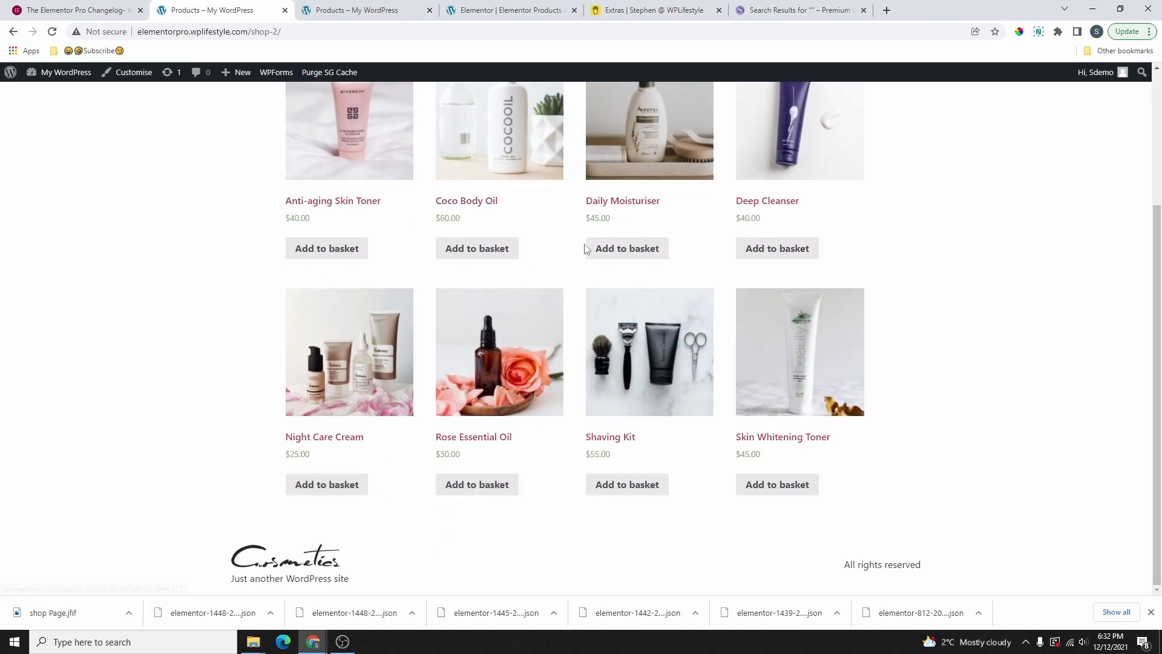
pyautogui.scroll(3, 681, 335)
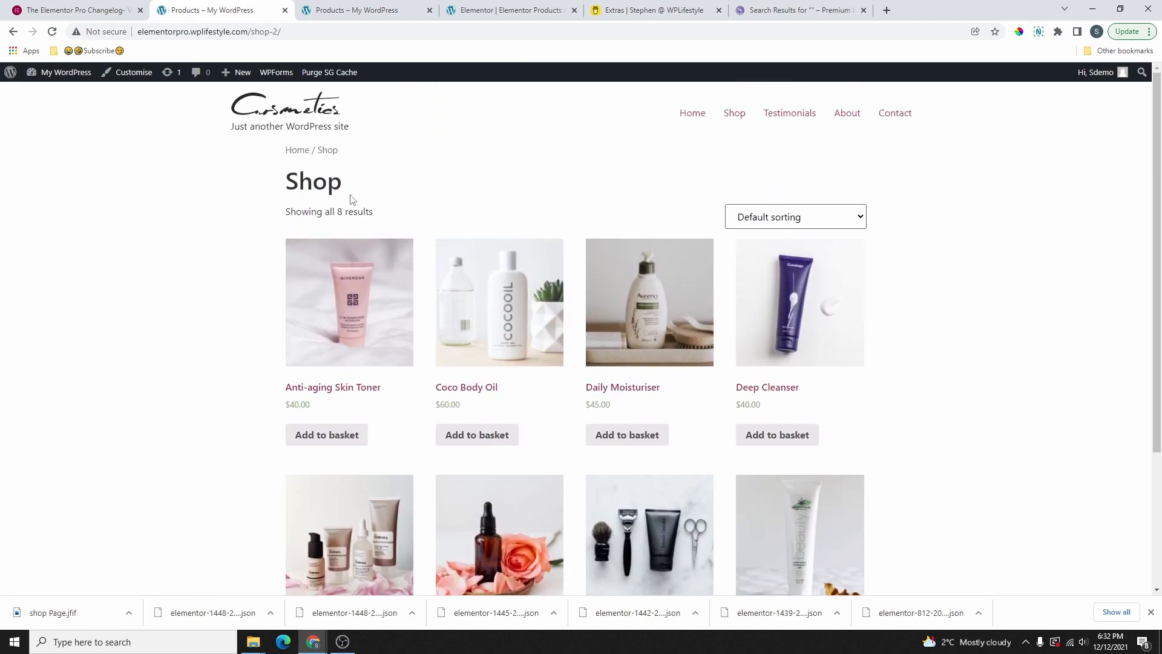
pyautogui.scroll(-3, 678, 363)
pyautogui.scroll(3, 651, 427)
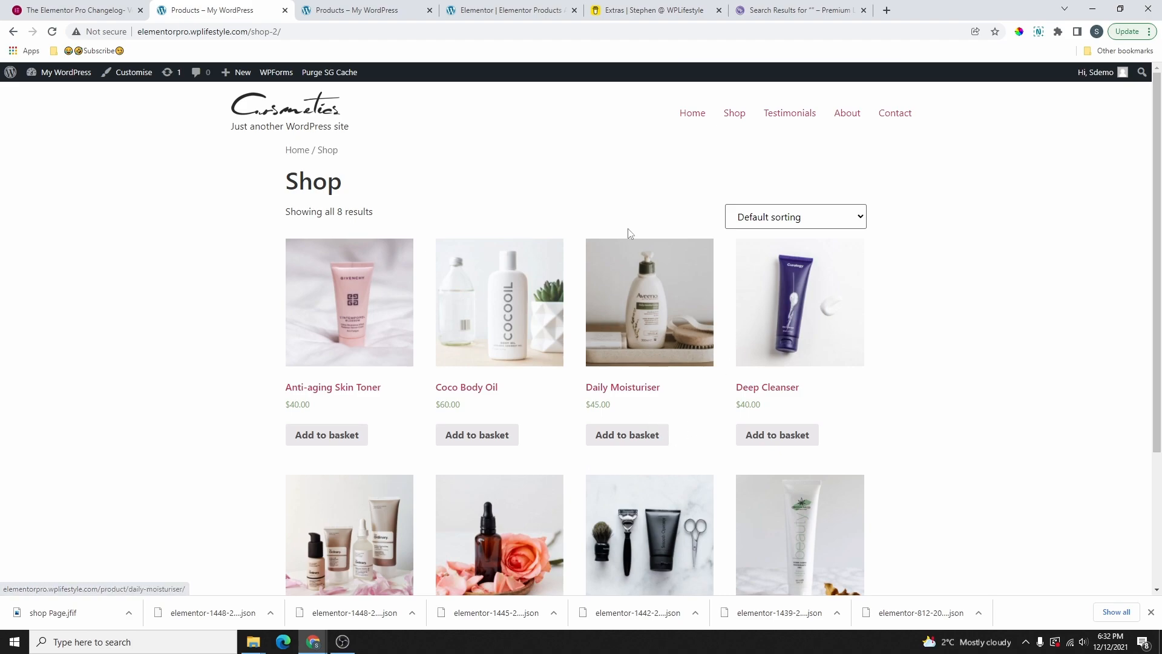
pyautogui.click(495, 435)
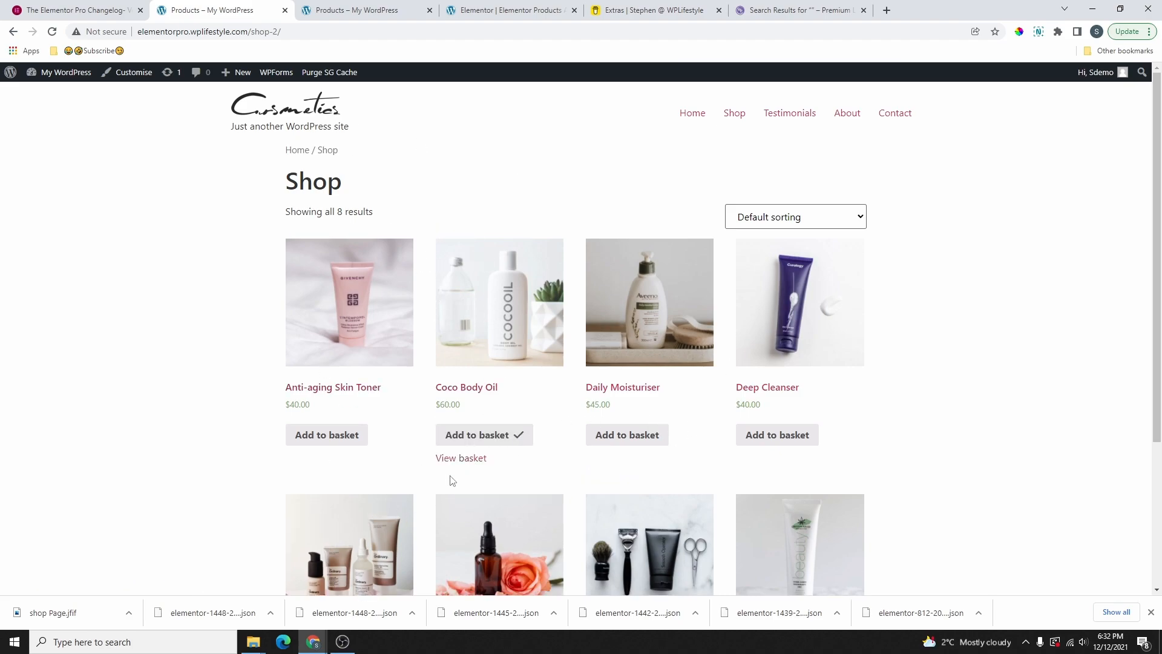
pyautogui.click(466, 460)
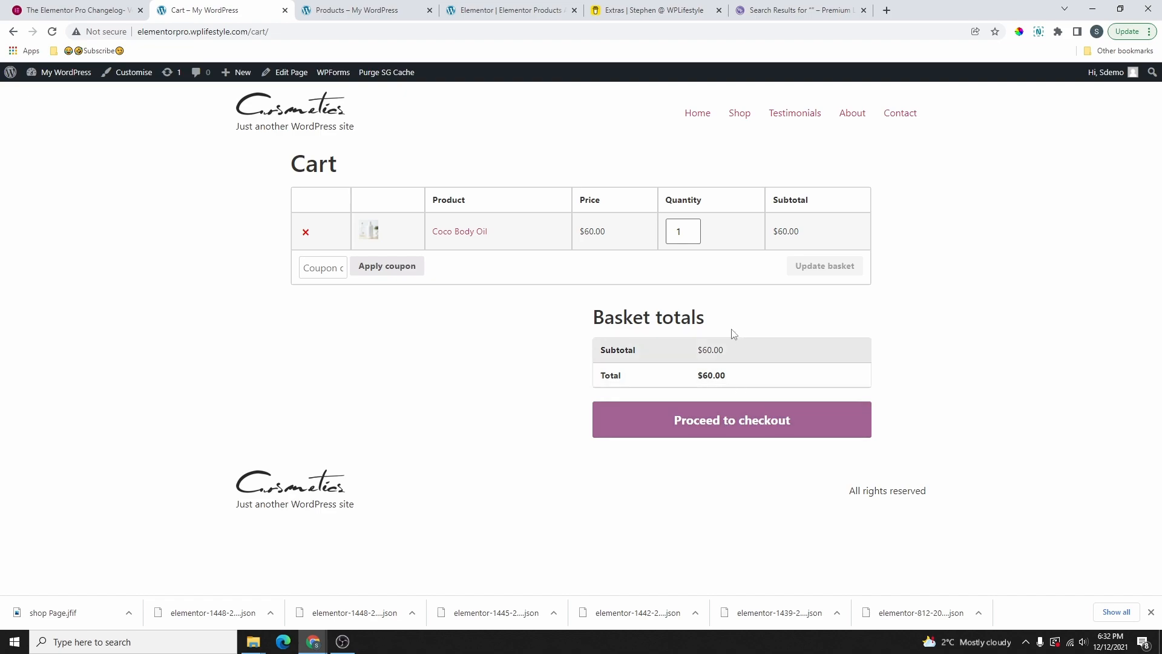
# Proceed to the default store's checkout and examine its billing form and order summary
pyautogui.click(745, 427)
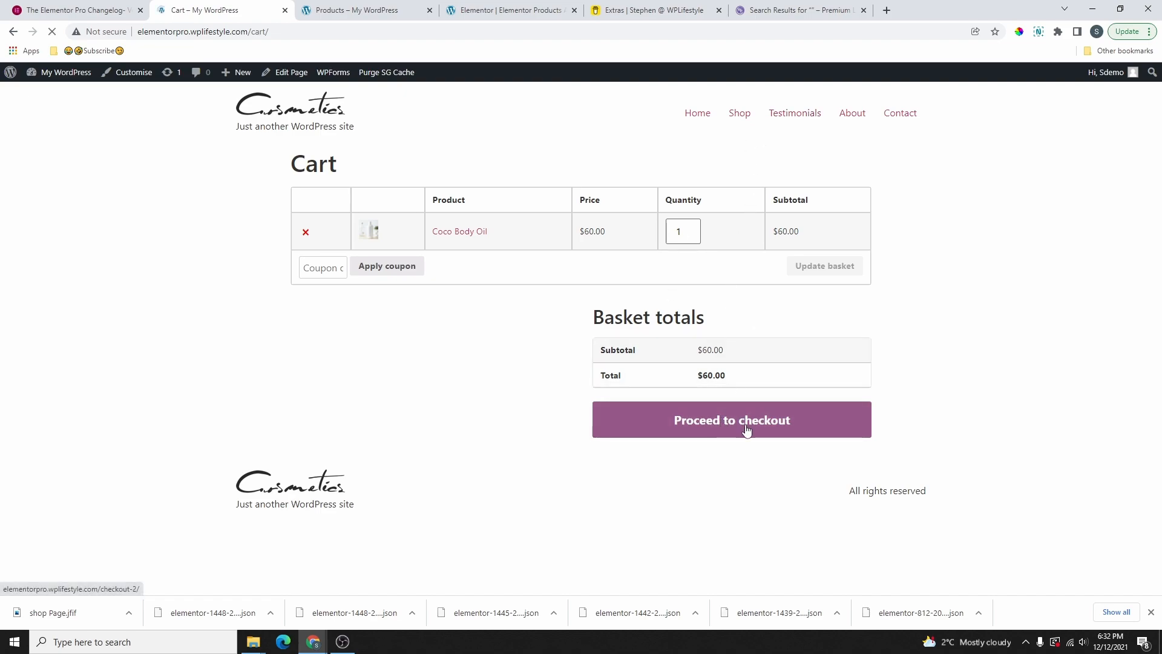
pyautogui.scroll(-6, 575, 234)
pyautogui.scroll(-3, 533, 375)
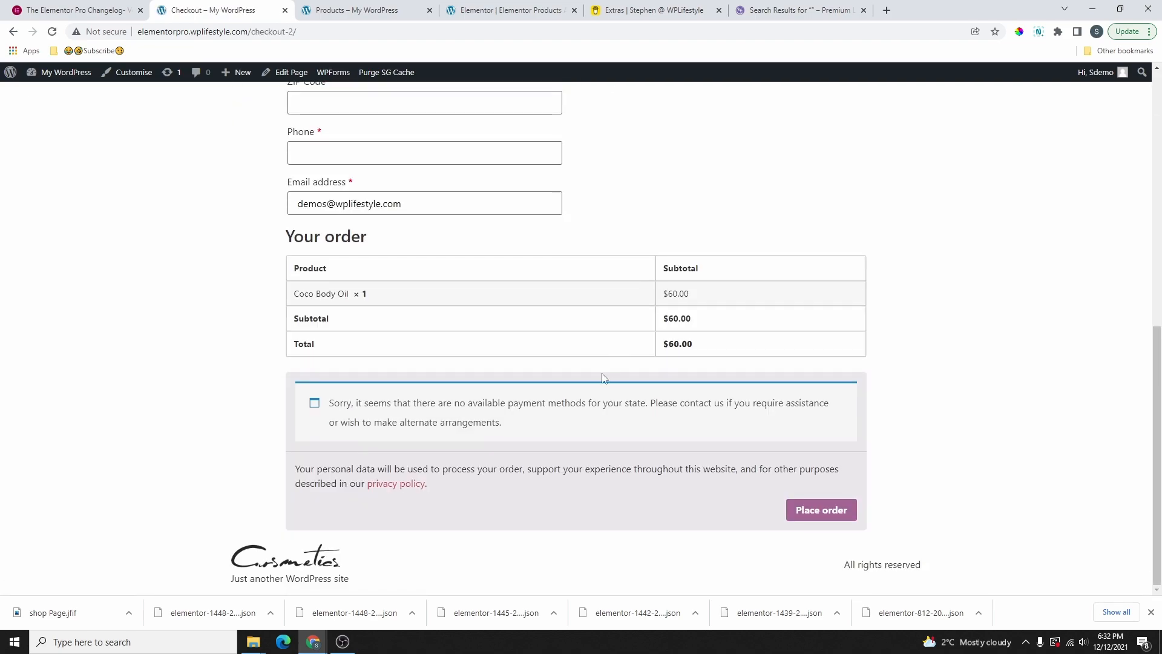
pyautogui.scroll(9, 604, 371)
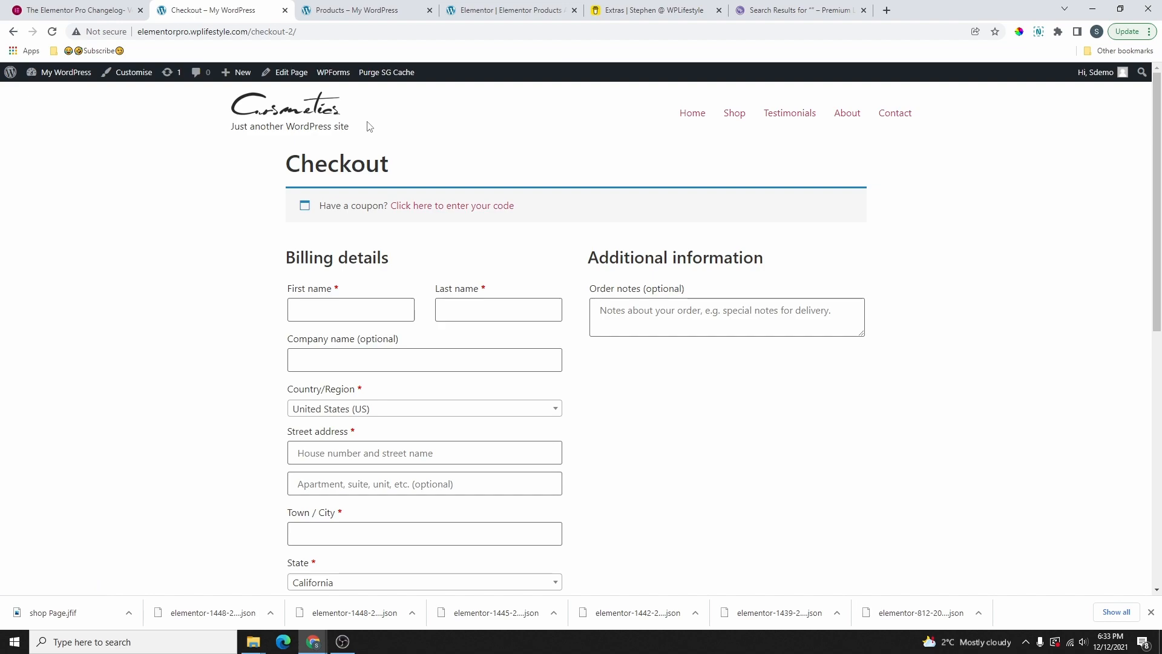
# Review the custom Products page on the staging site and open the Anti-aging Cream category
pyautogui.click(357, 10)
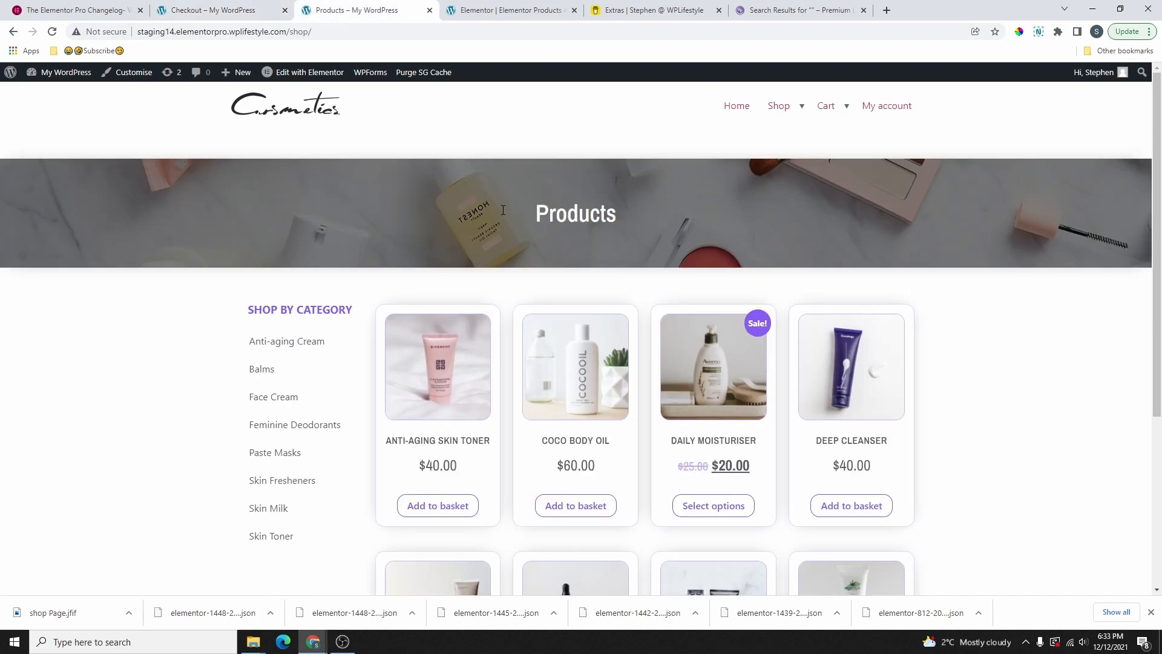
pyautogui.scroll(-4, 321, 303)
pyautogui.scroll(4, 313, 302)
pyautogui.click(293, 348)
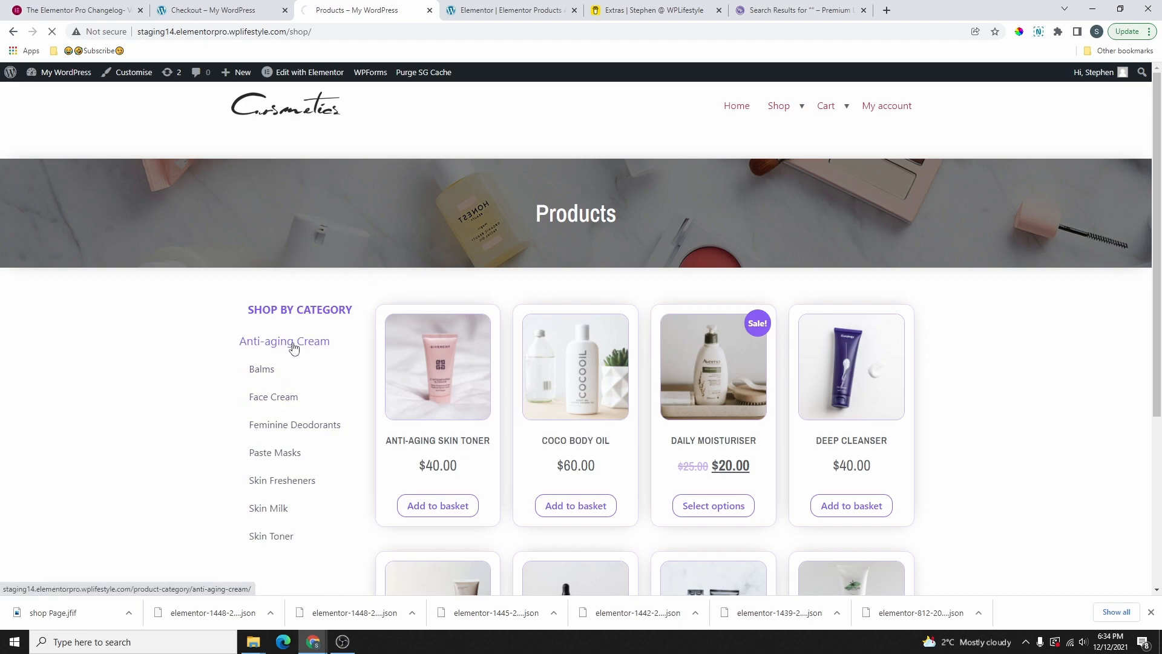
# Open the alternative products archive page and examine its sale banner, promotional sidebar, testimonials and product grid
pyautogui.click(288, 381)
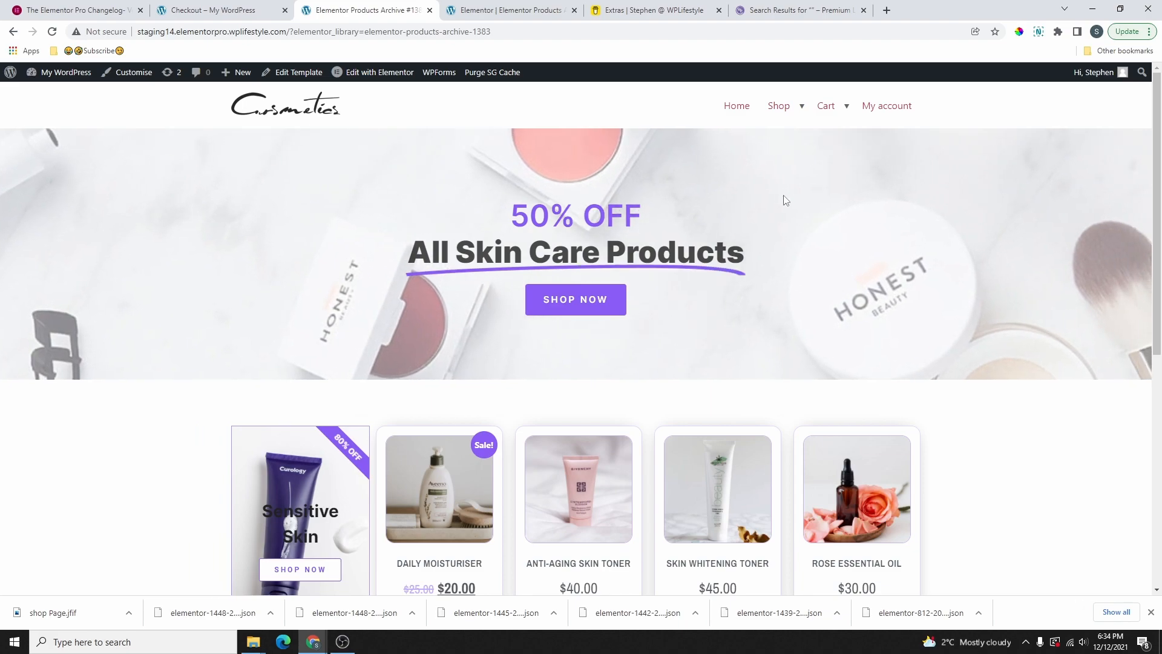
pyautogui.scroll(-7, 789, 204)
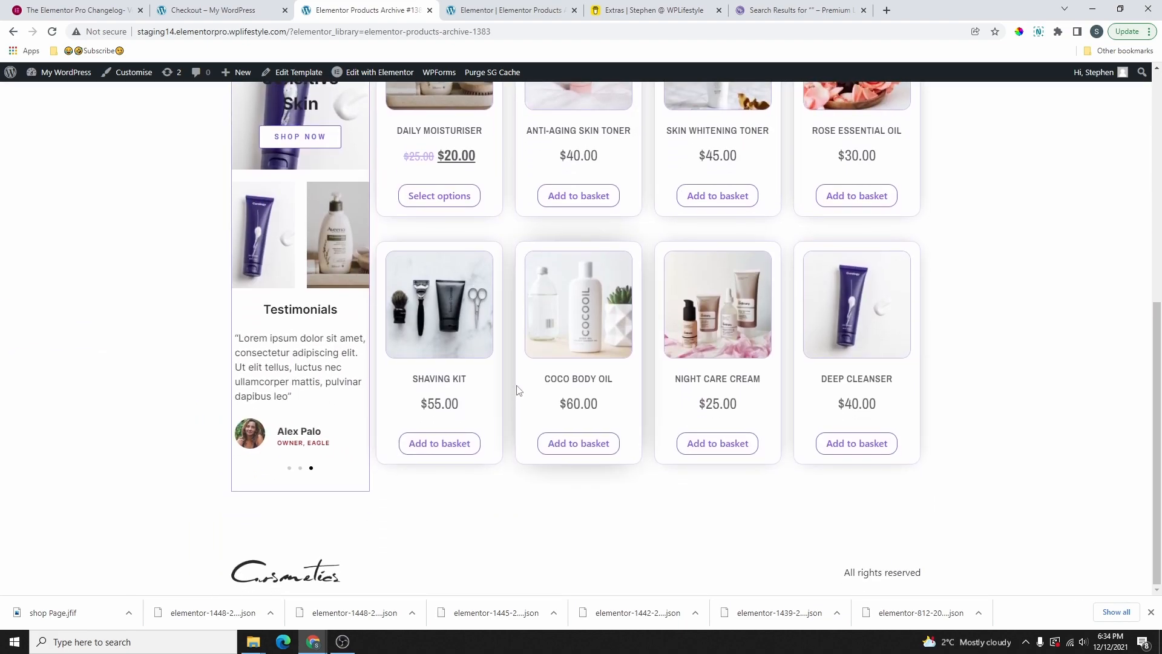
pyautogui.scroll(7, 517, 392)
pyautogui.scroll(-4, 290, 365)
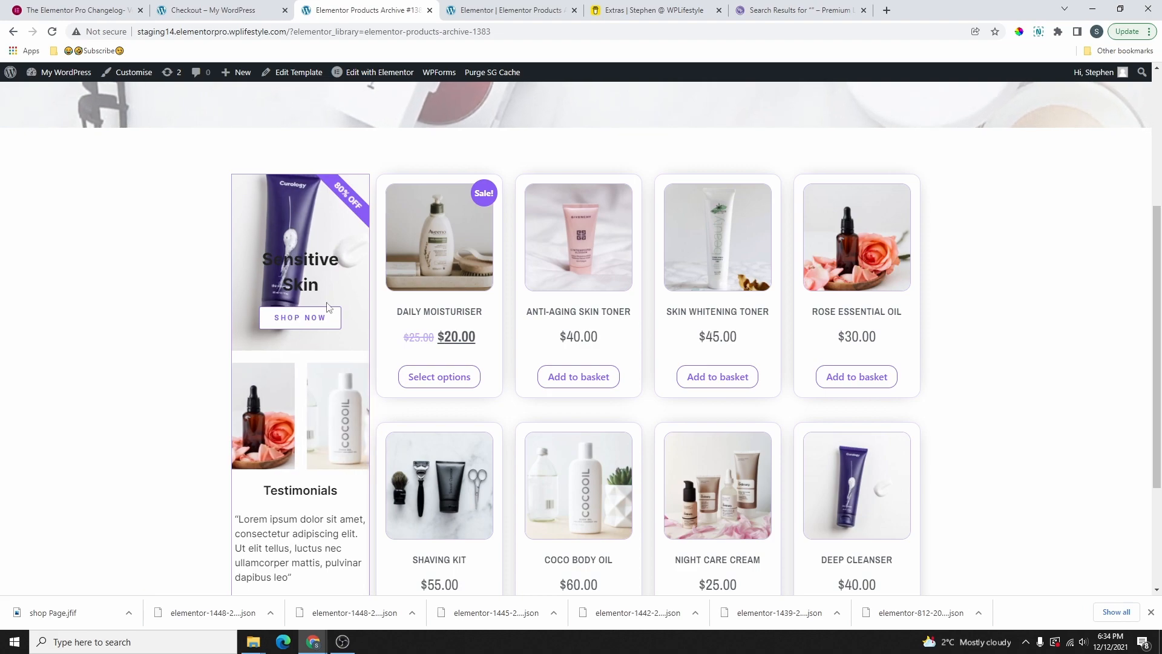
pyautogui.scroll(-1, 324, 335)
pyautogui.scroll(-3, 318, 363)
pyautogui.scroll(6, 648, 410)
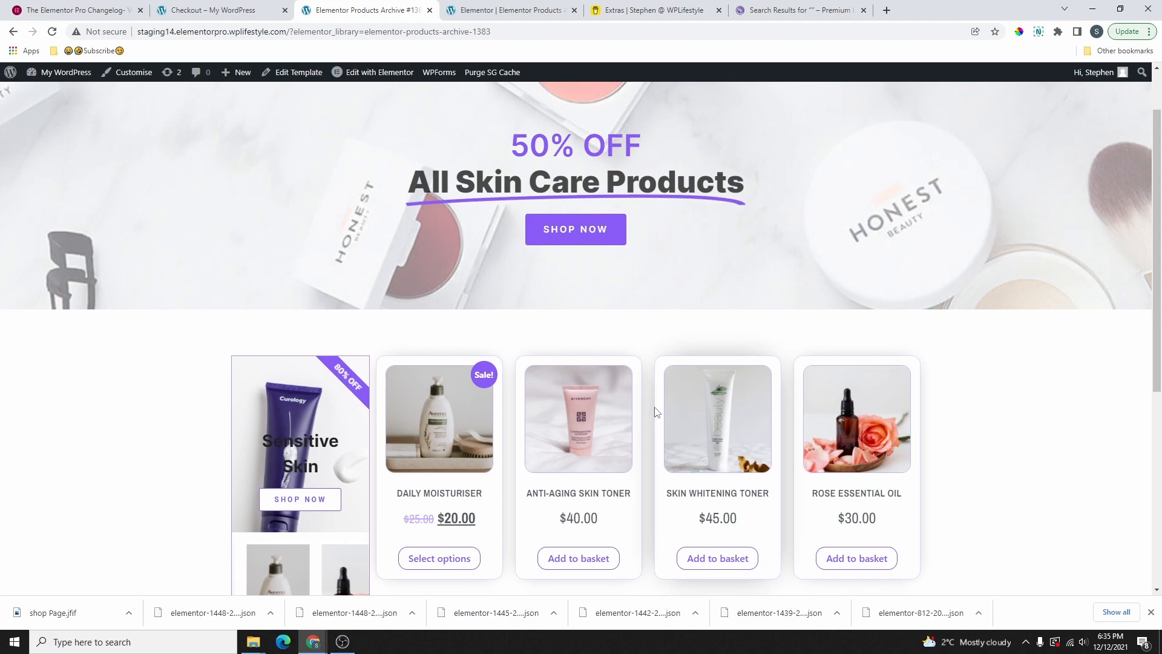
pyautogui.scroll(1, 579, 385)
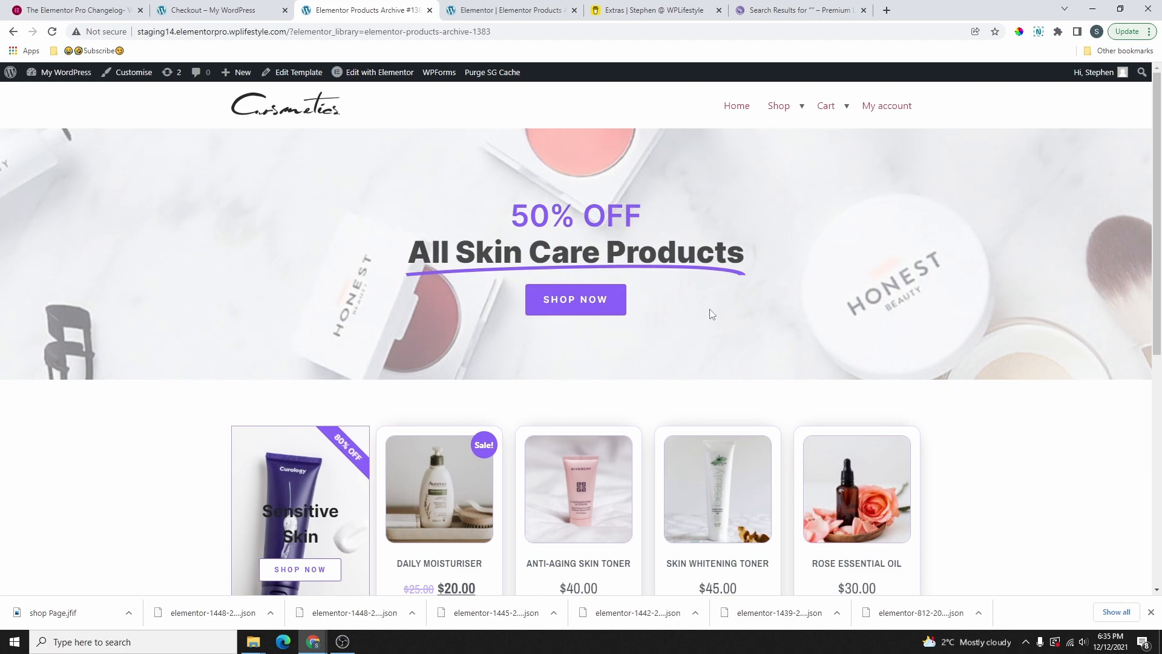
# Open the Daily Moisturiser product page and examine its image, purchase options, share icons, description and related products
pyautogui.scroll(-3, 702, 321)
pyautogui.click(446, 327)
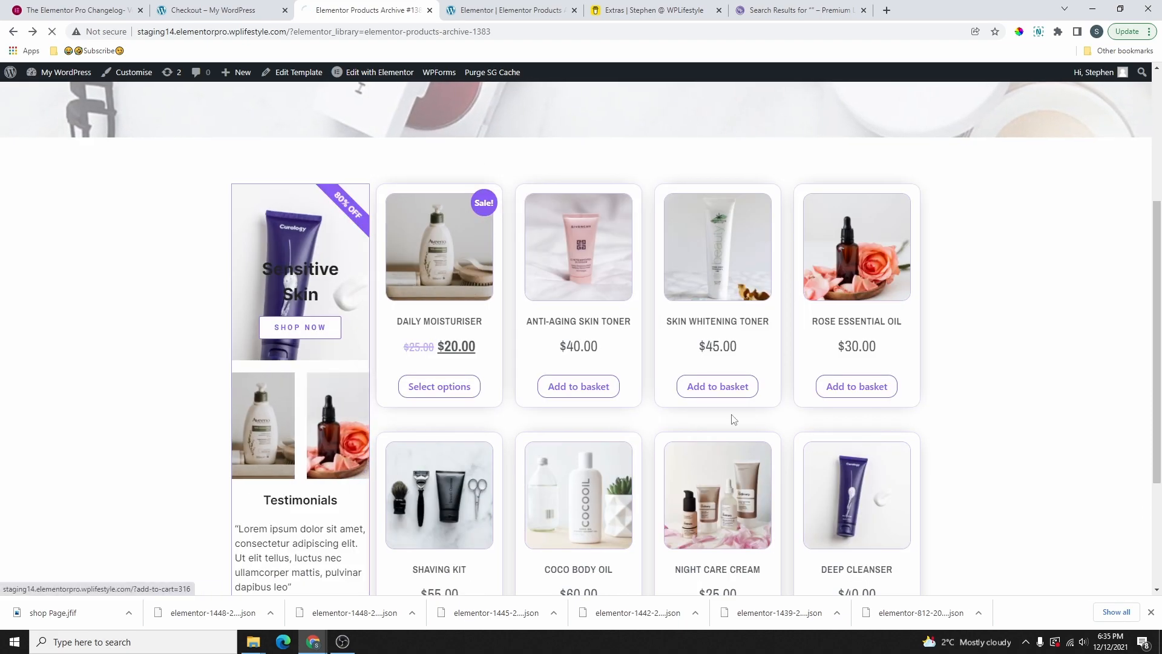
pyautogui.scroll(-4, 774, 420)
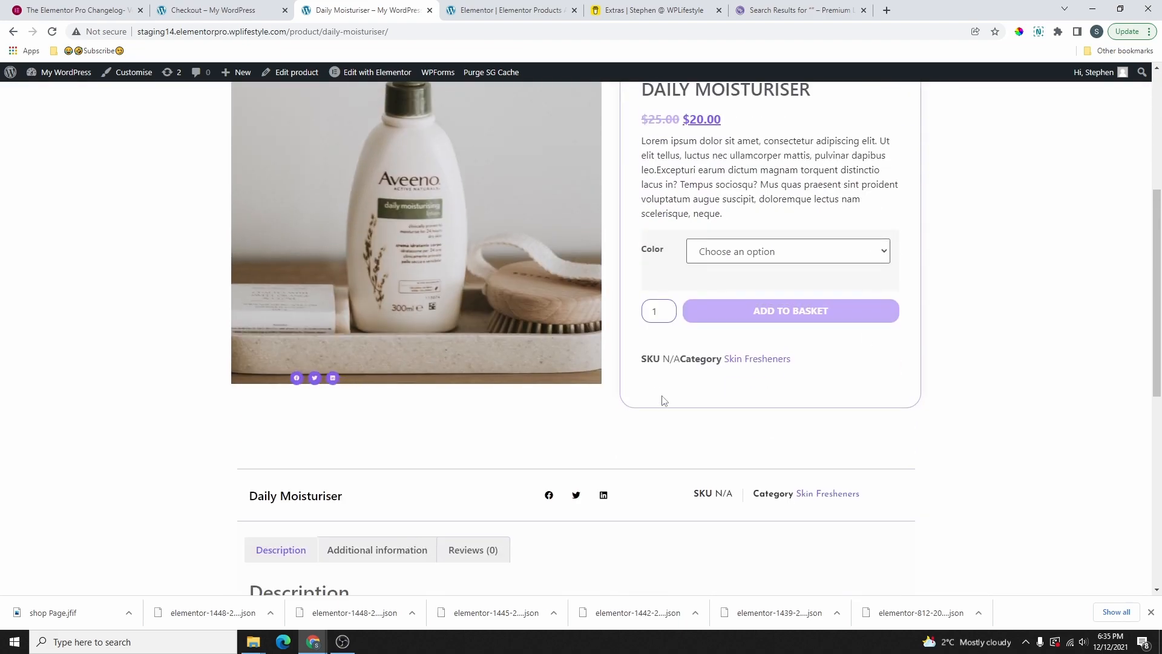
pyautogui.scroll(2, 661, 401)
pyautogui.rightClick(663, 400)
pyautogui.click(635, 395)
pyautogui.scroll(-3, 661, 266)
pyautogui.scroll(-5, 661, 266)
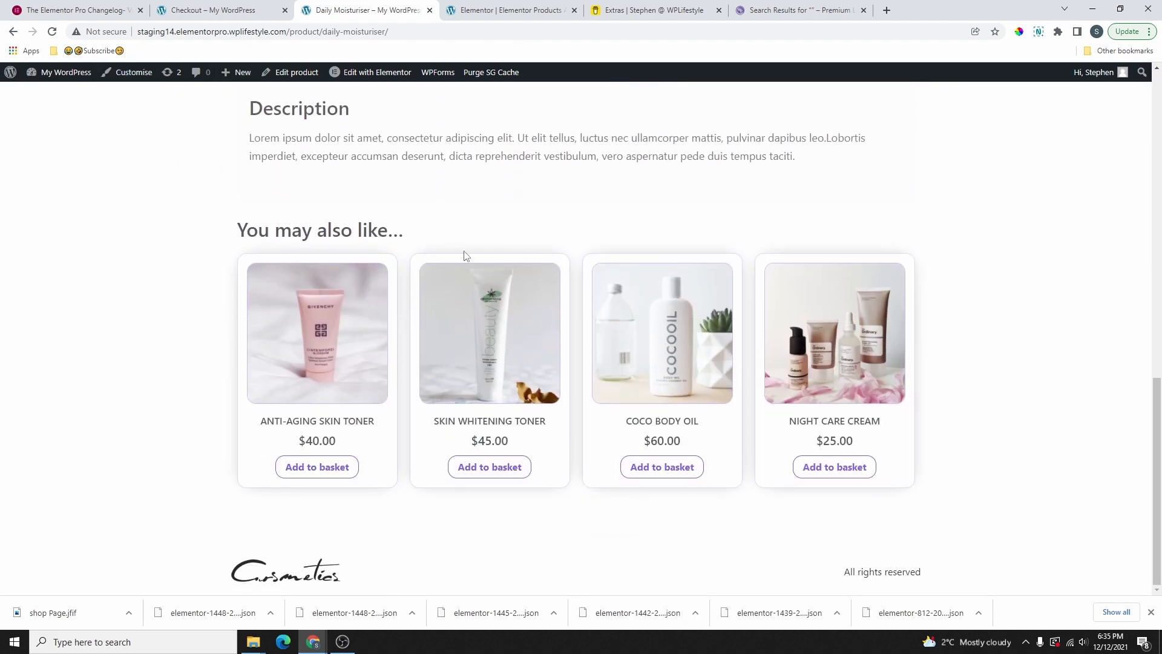
pyautogui.scroll(7, 752, 510)
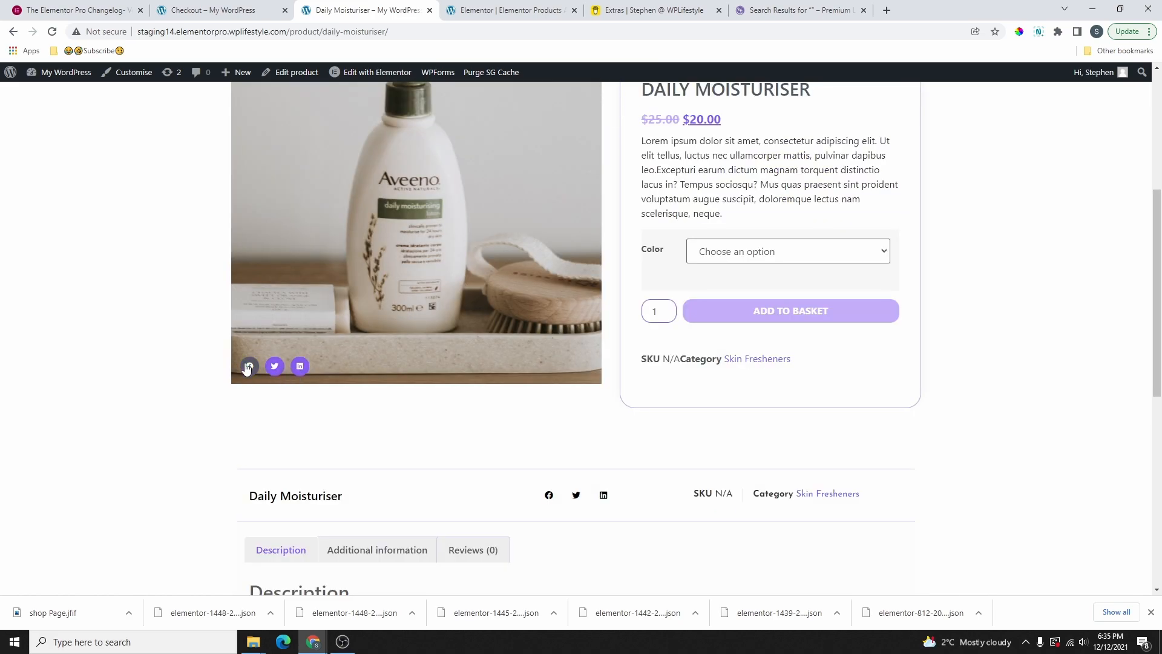
pyautogui.scroll(4, 698, 396)
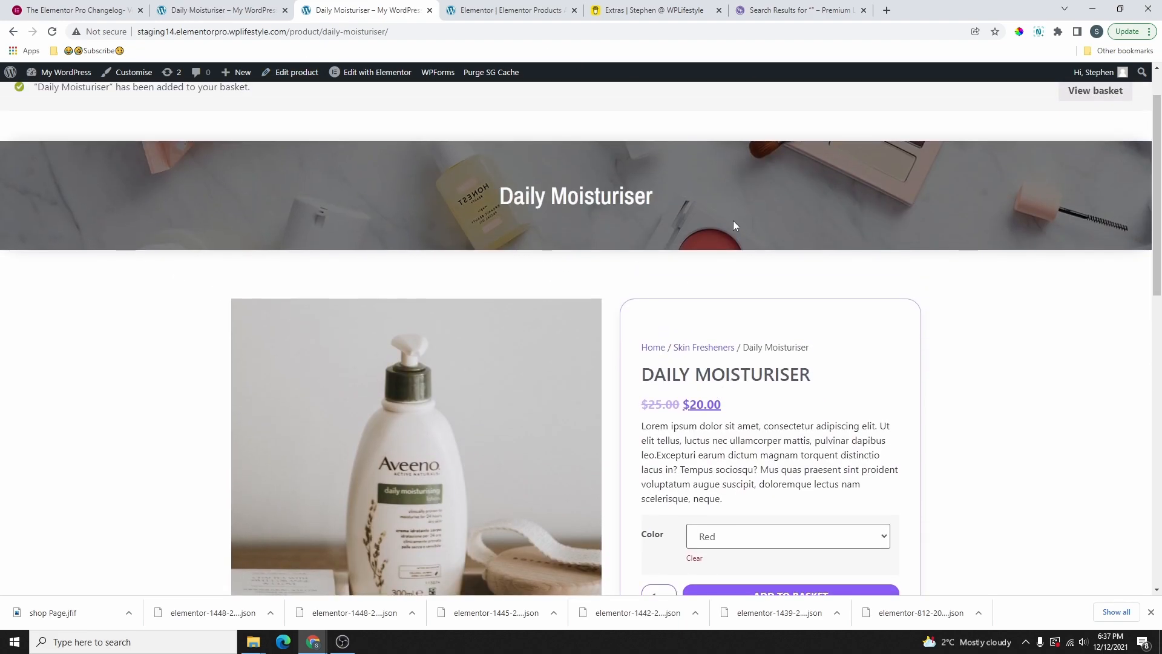
# Add one Daily Moisturiser in Red to the basket and view the basket
pyautogui.scroll(-4, 734, 225)
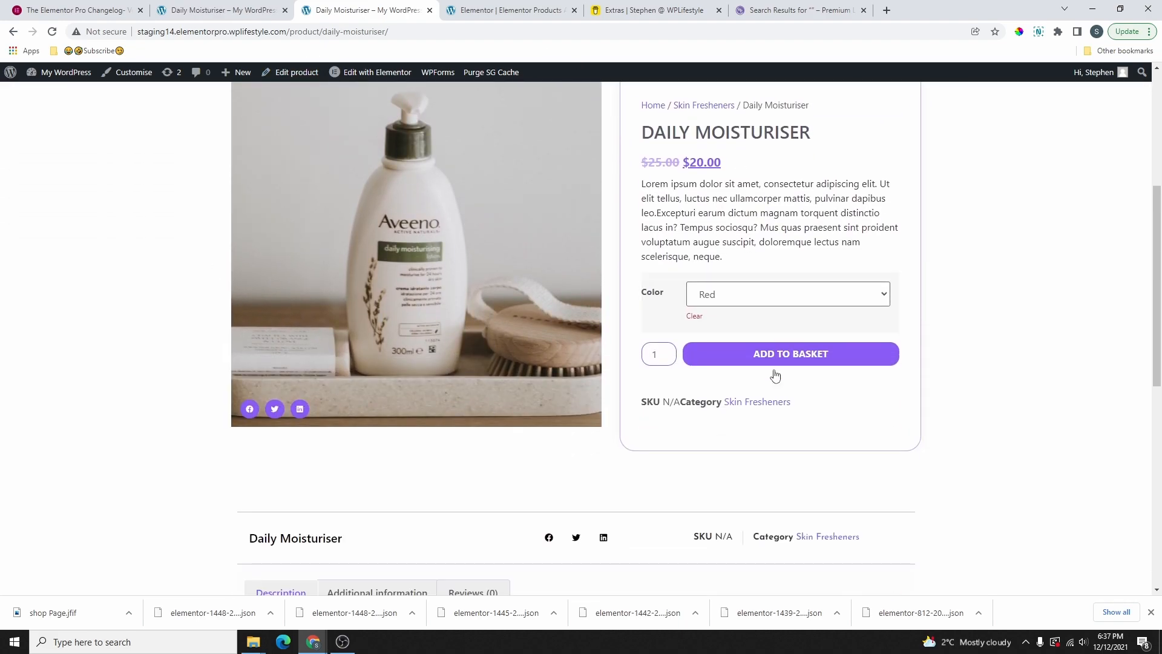
pyautogui.click(797, 355)
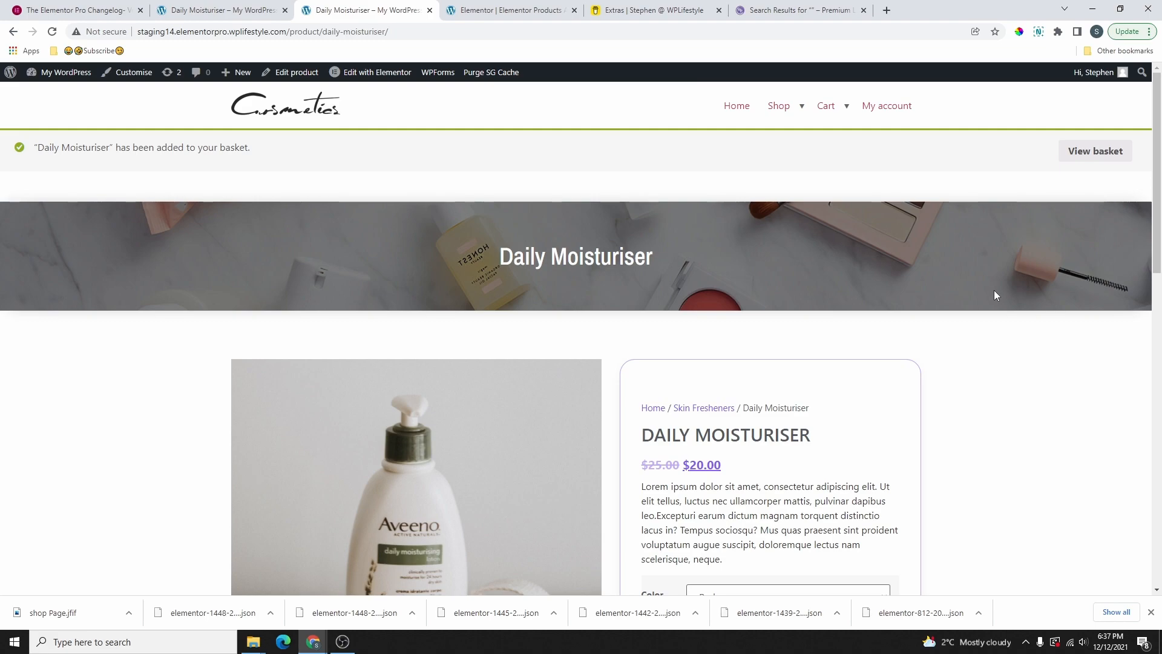
pyautogui.click(1095, 154)
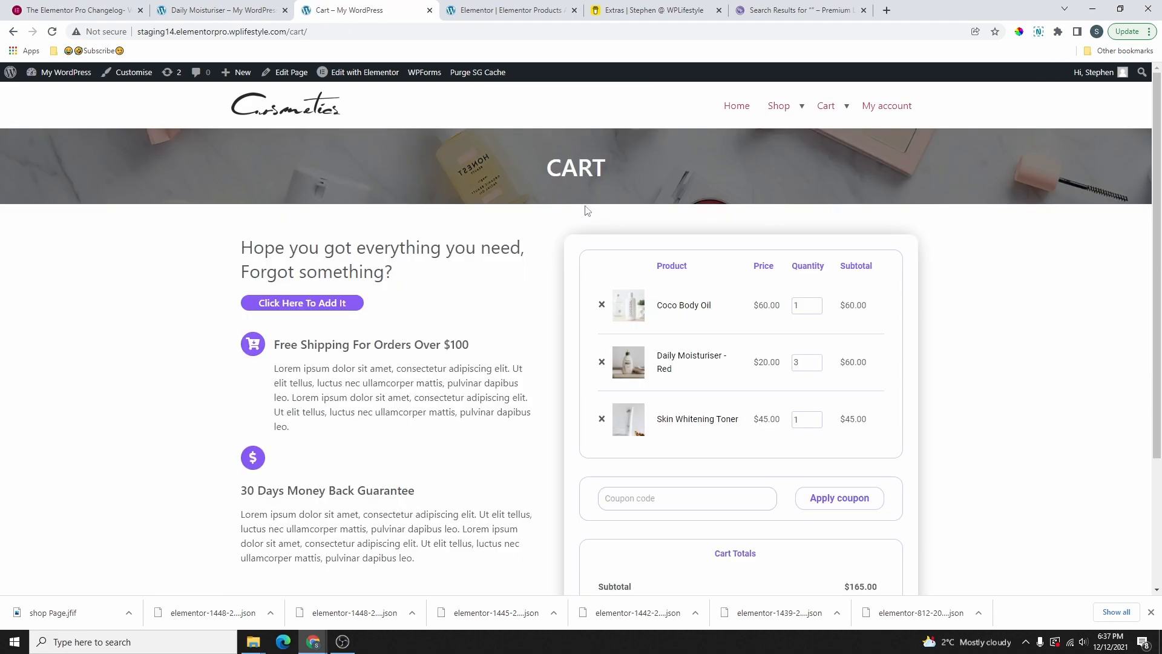
# Compare the custom staging cart page with the default WooCommerce cart page
pyautogui.scroll(-3, 797, 259)
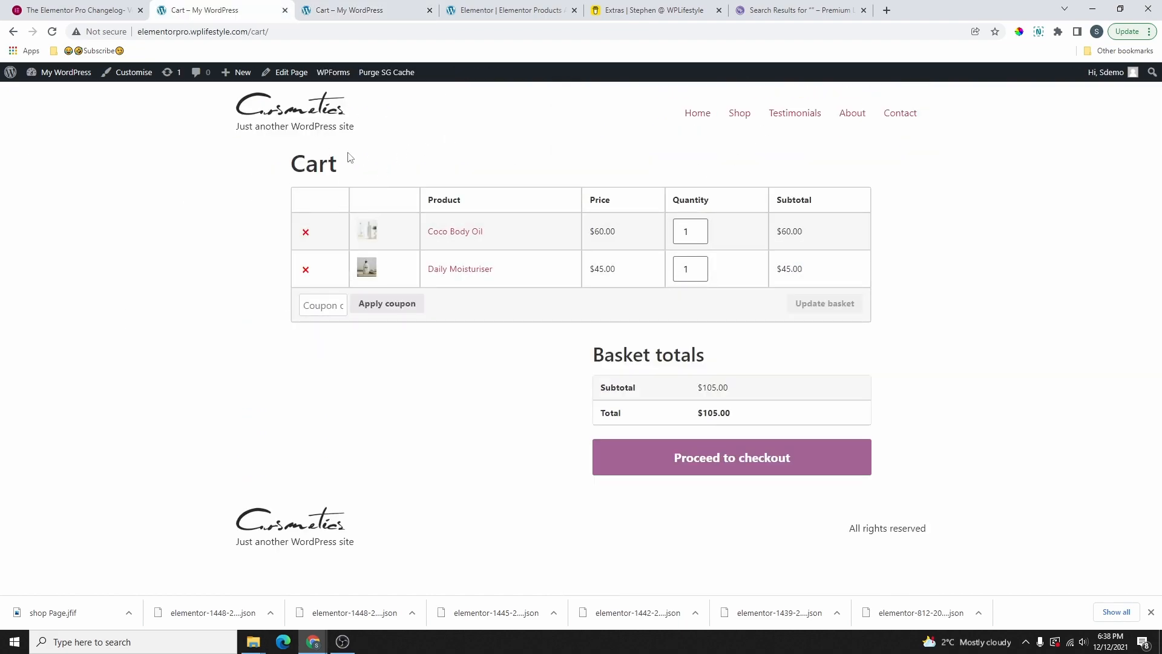
pyautogui.click(364, 13)
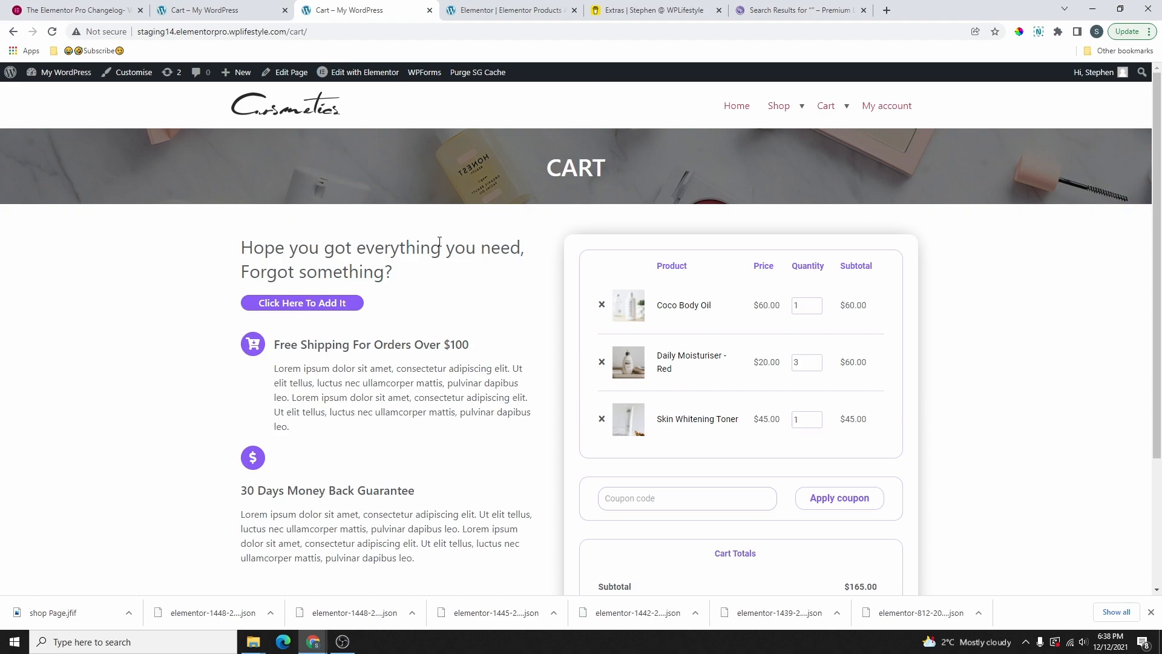
pyautogui.scroll(-3, 439, 241)
pyautogui.scroll(3, 547, 408)
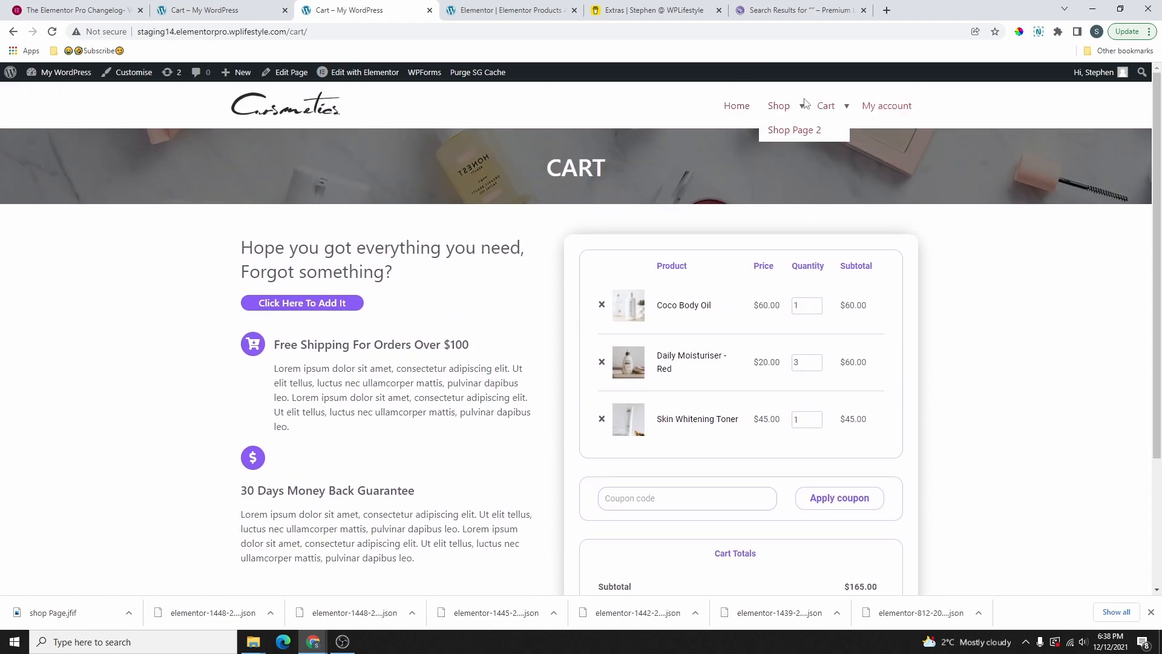
# Open the Cart 2 page, examine its product table and cart totals layout, and return to the main cart page
pyautogui.moveTo(828, 107)
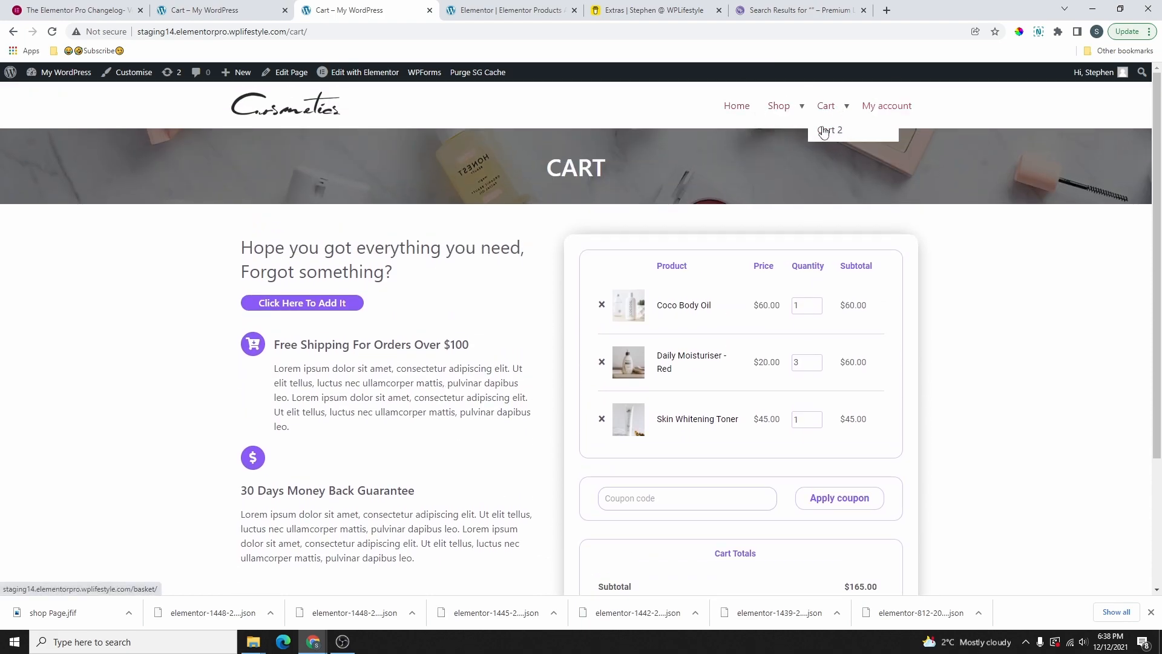
pyautogui.click(835, 133)
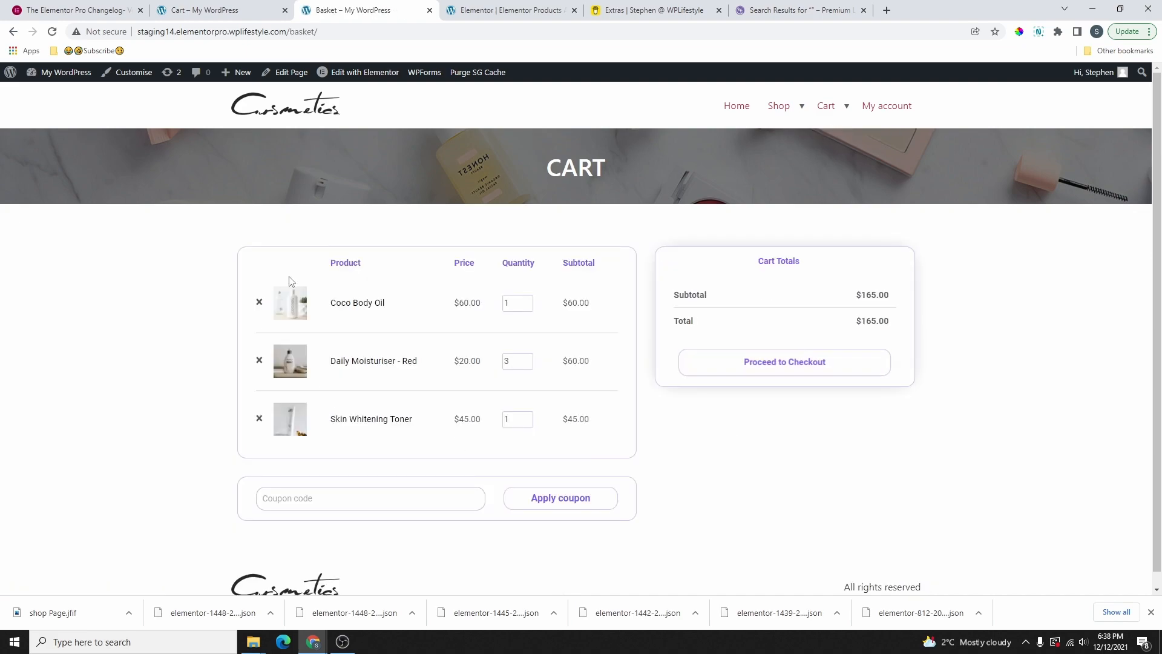
pyautogui.scroll(-1, 780, 206)
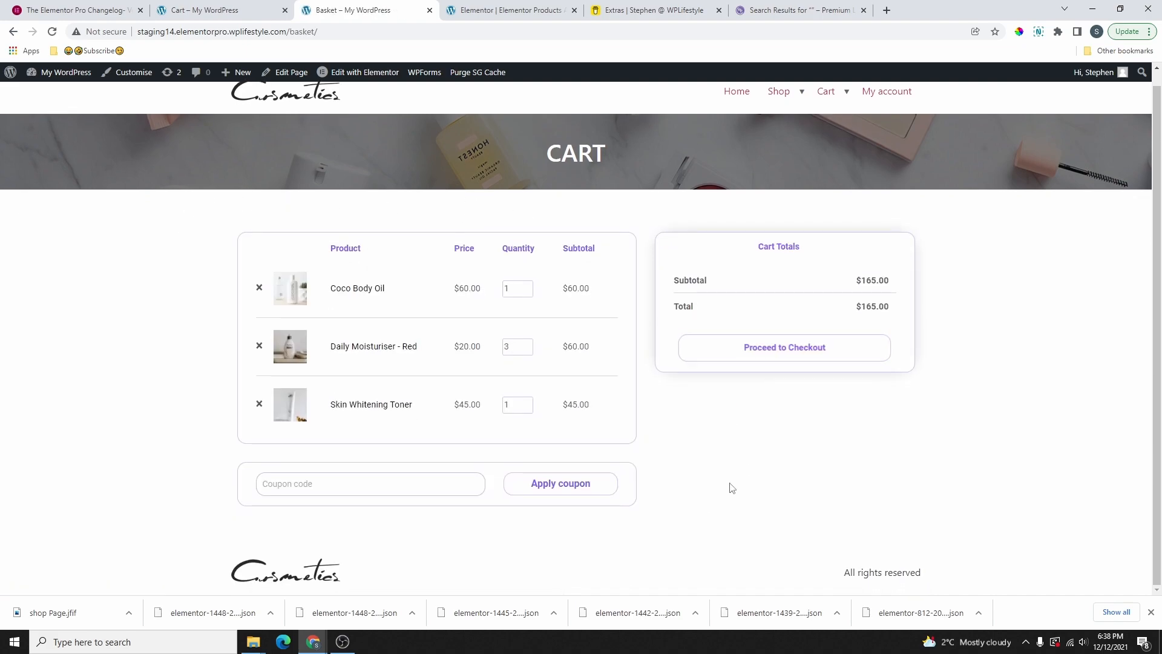
pyautogui.scroll(1, 698, 437)
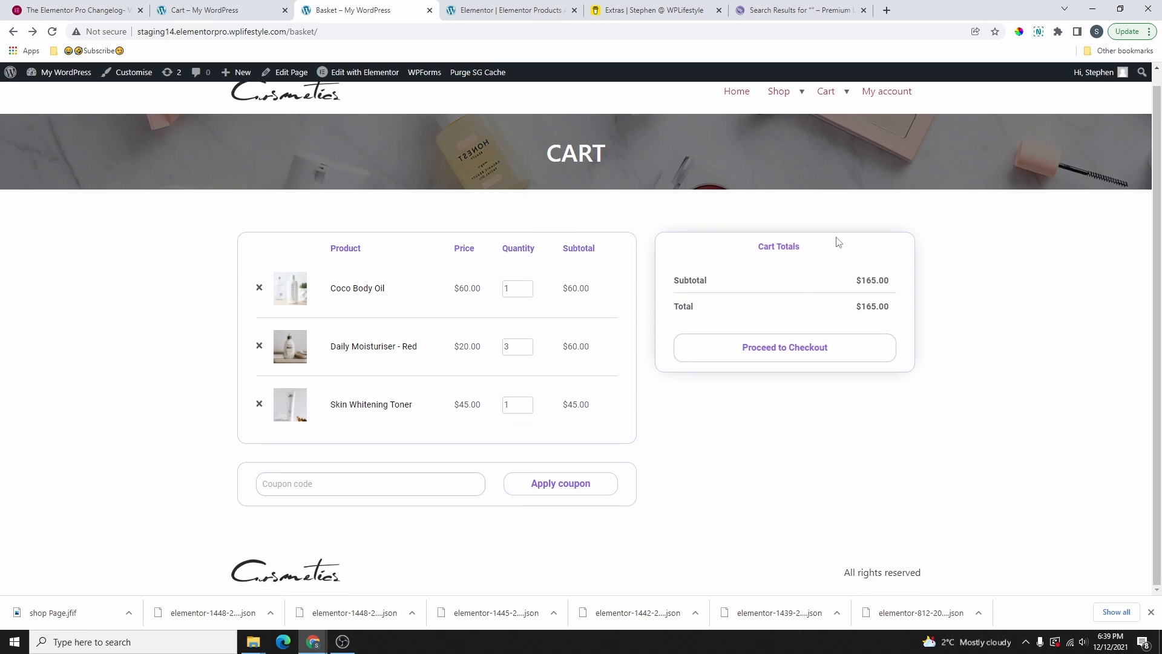
pyautogui.click(830, 132)
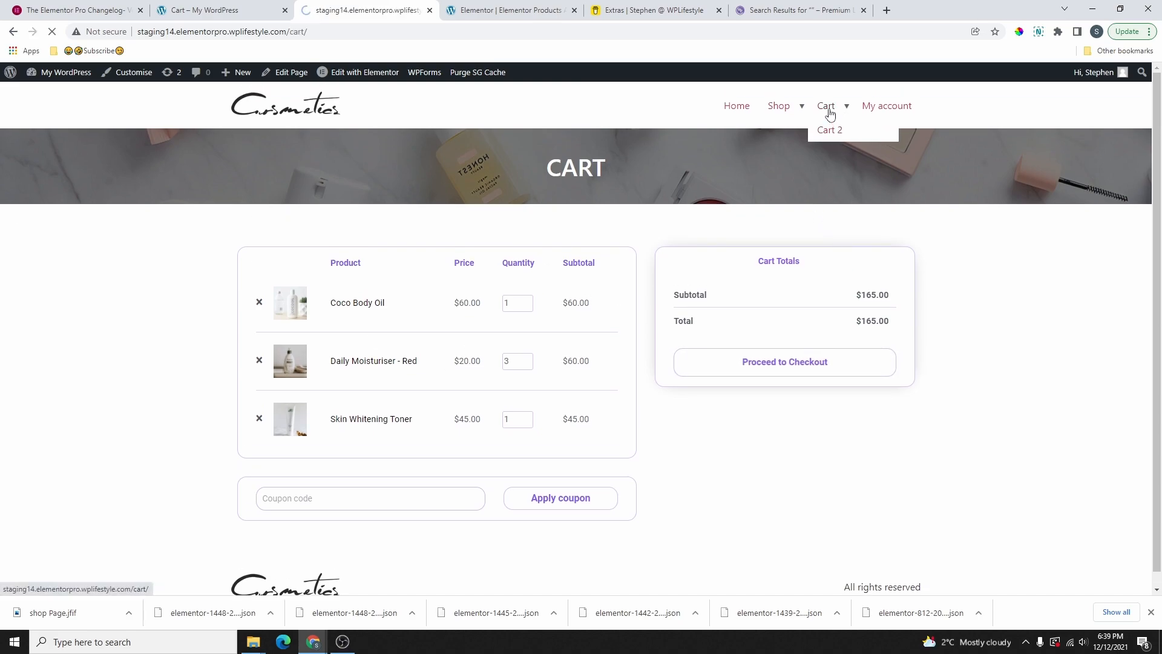
pyautogui.scroll(-2, 576, 341)
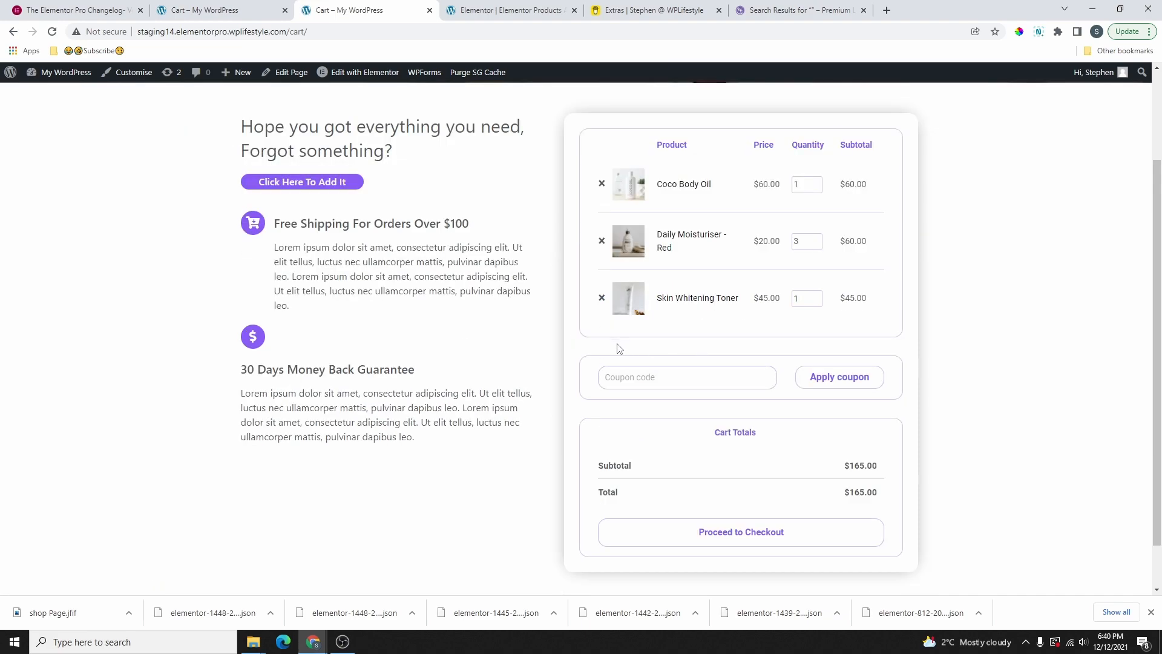
# Remove Skin Whitening Toner from the cart, examine the removal notice, and restore the product
pyautogui.click(601, 299)
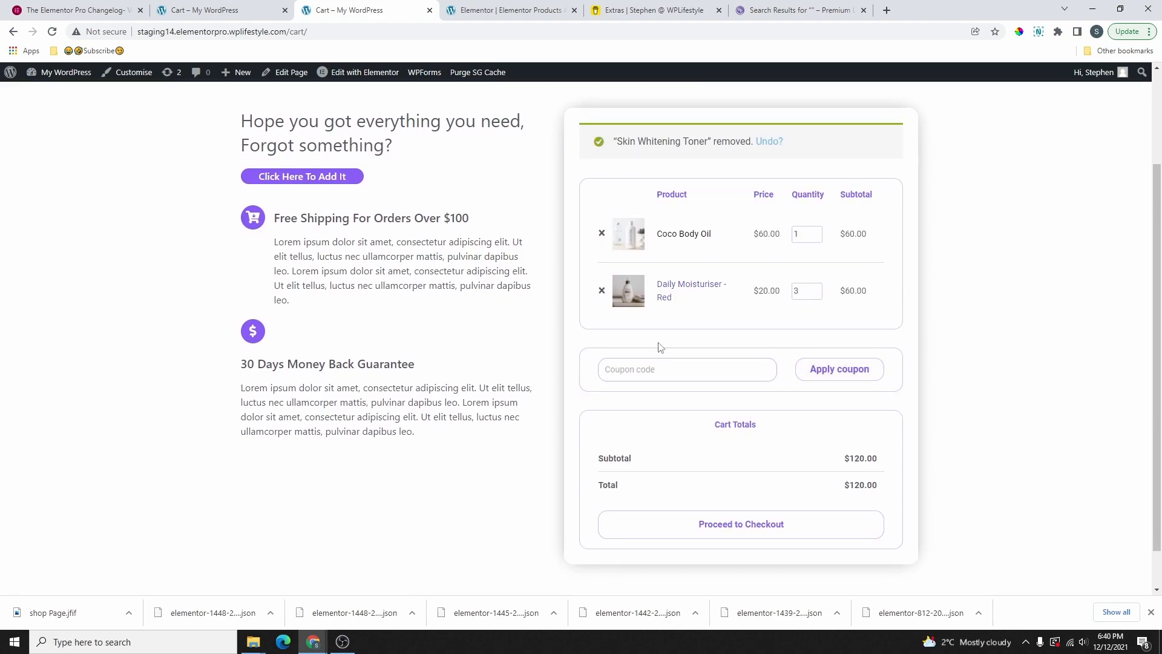
pyautogui.moveTo(814, 148); pyautogui.dragTo(578, 137)
pyautogui.click(805, 150)
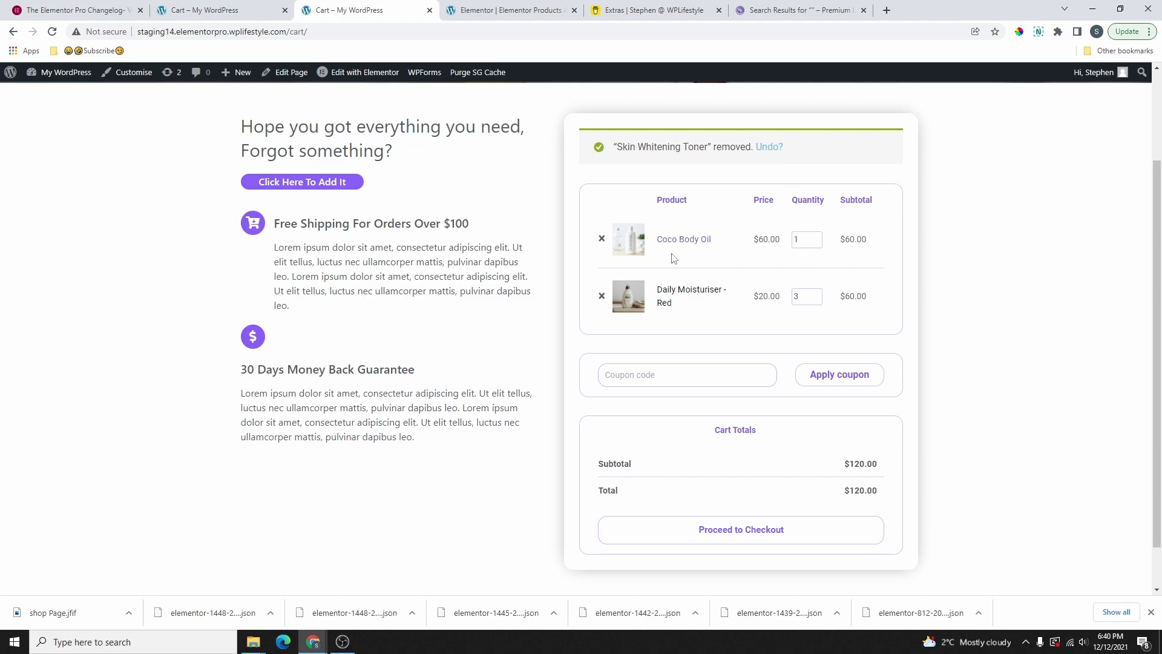
pyautogui.click(766, 148)
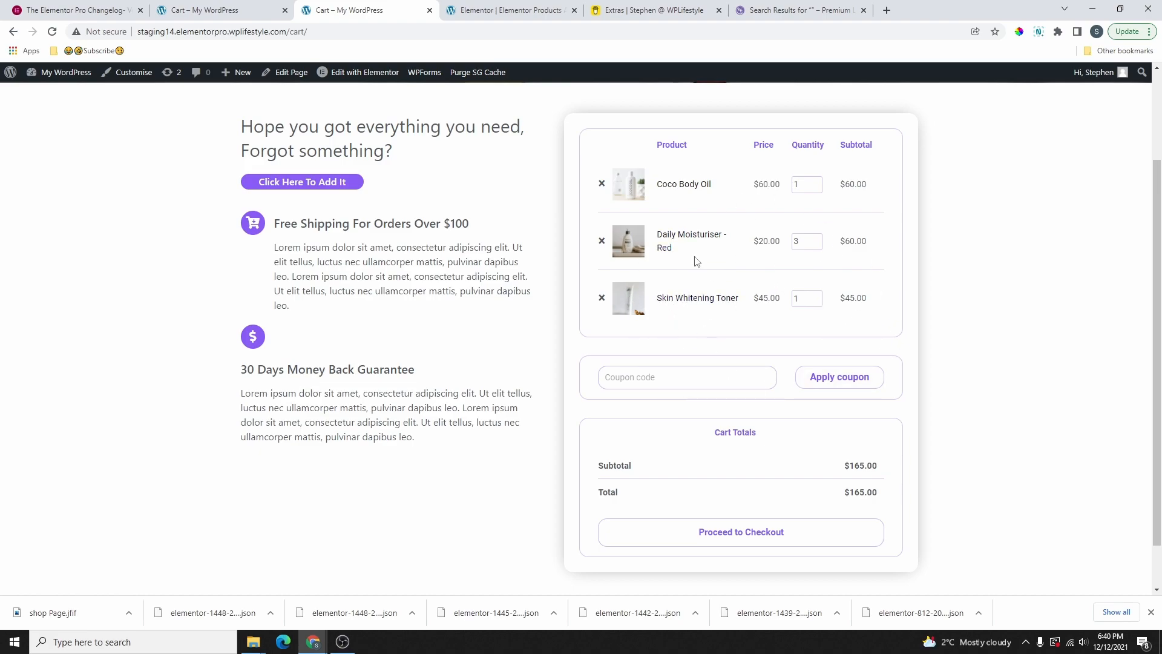
# Proceed to checkout and examine the billing form, order details, coupon box and payment section
pyautogui.scroll(-2, 743, 534)
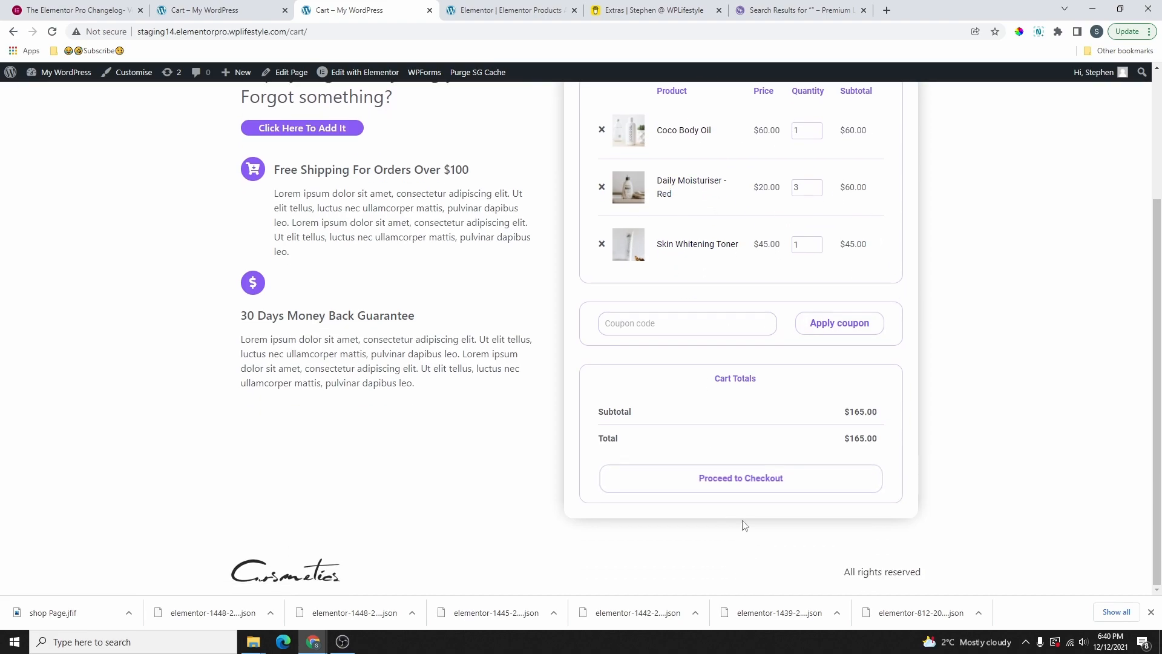
pyautogui.click(770, 482)
pyautogui.scroll(-1, 519, 422)
pyautogui.scroll(5, 700, 398)
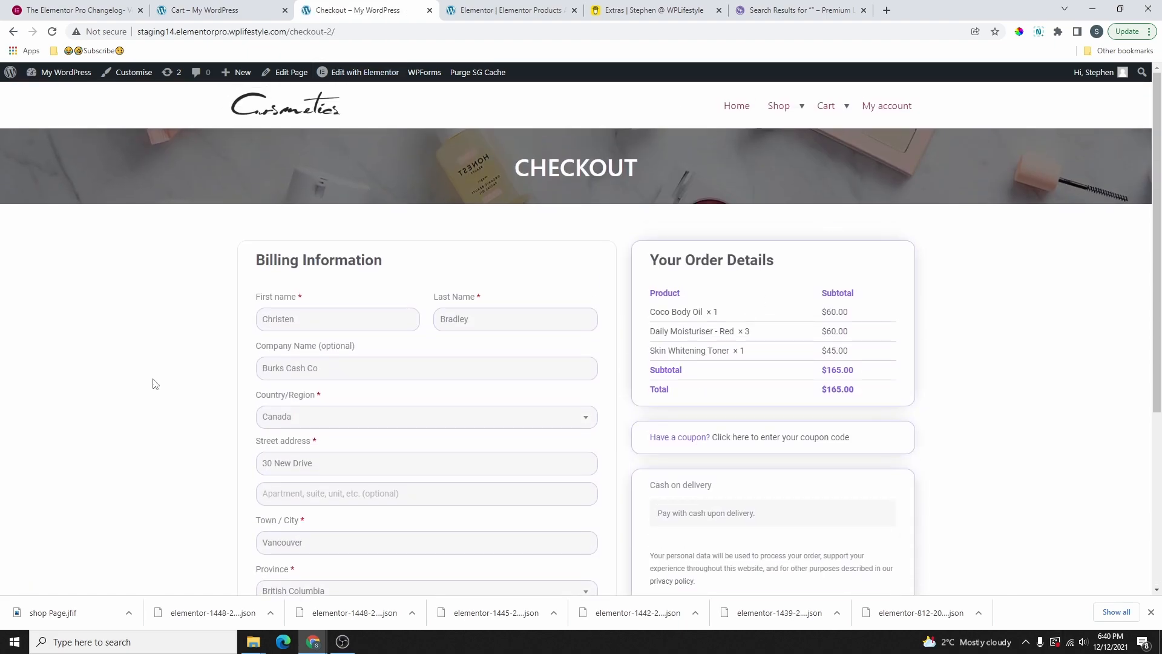
pyautogui.scroll(-5, 665, 424)
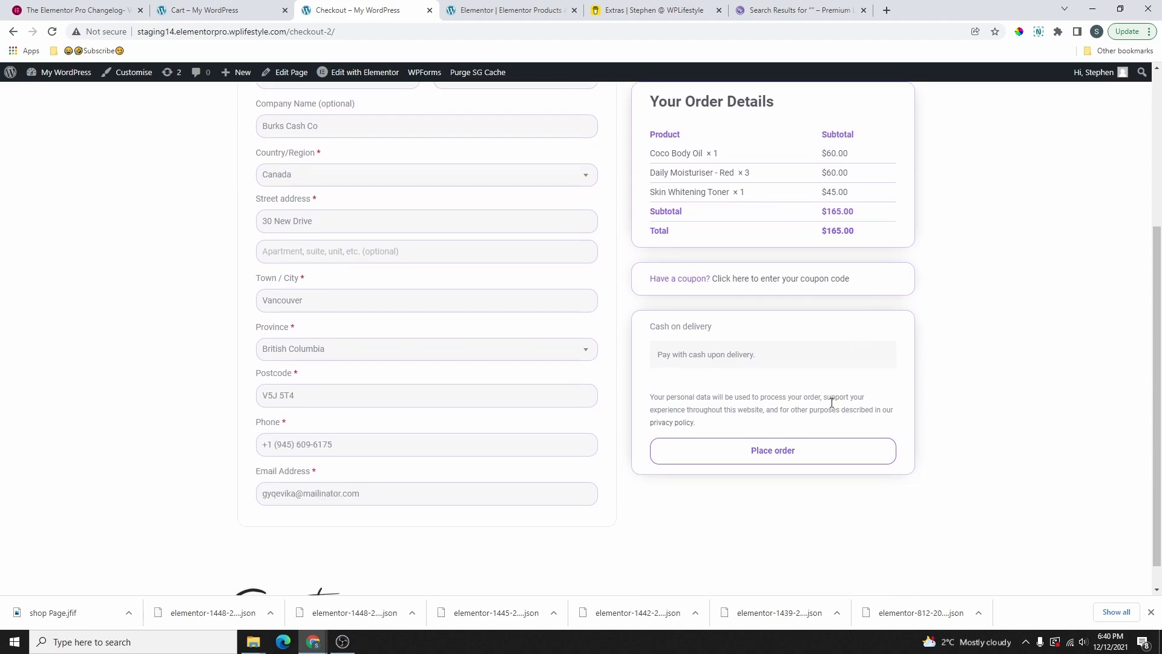
pyautogui.scroll(5, 607, 435)
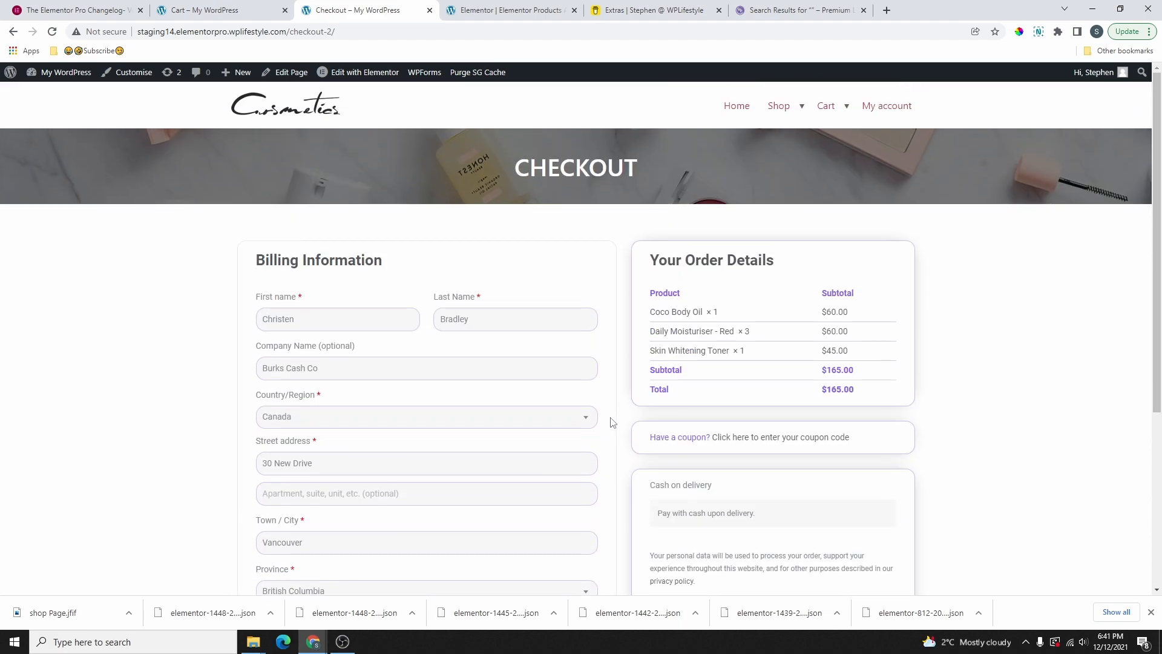
pyautogui.scroll(-5, 612, 422)
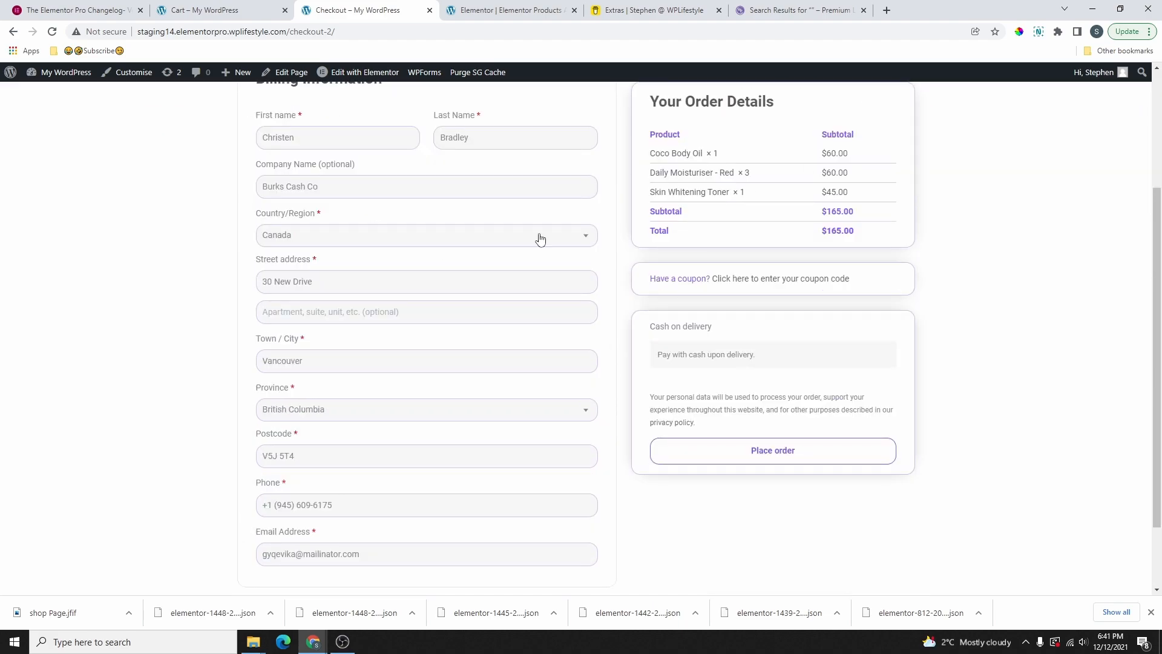
pyautogui.scroll(4, 495, 347)
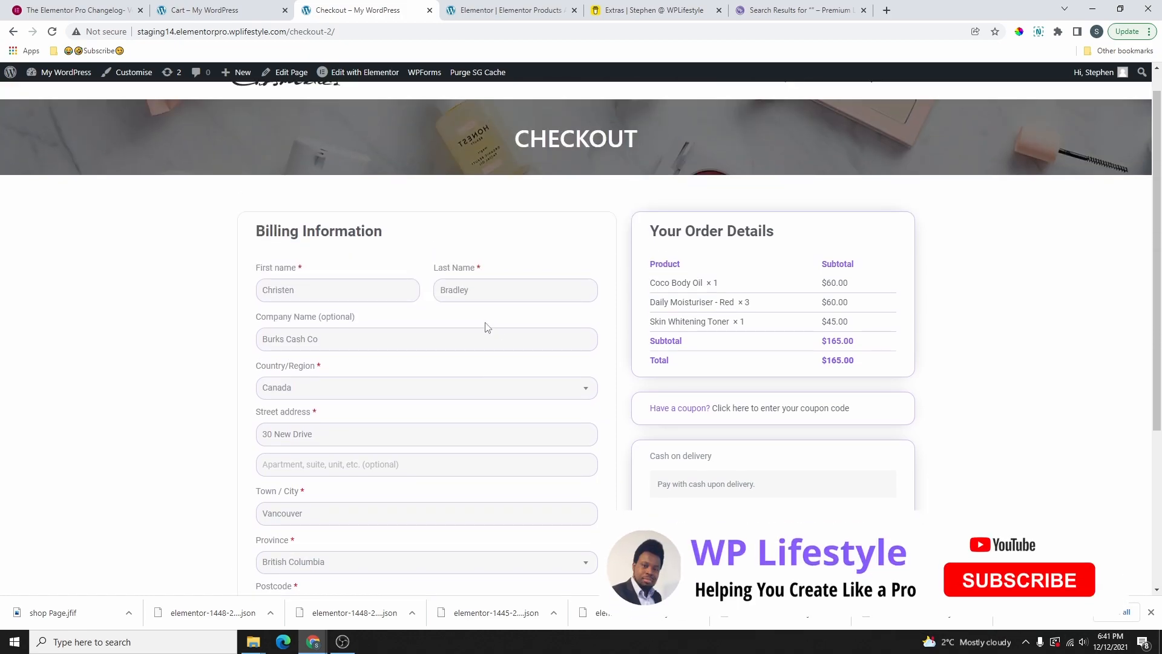
pyautogui.scroll(-4, 804, 219)
pyautogui.scroll(4, 797, 405)
pyautogui.scroll(-4, 768, 262)
pyautogui.scroll(4, 454, 228)
pyautogui.scroll(-4, 467, 254)
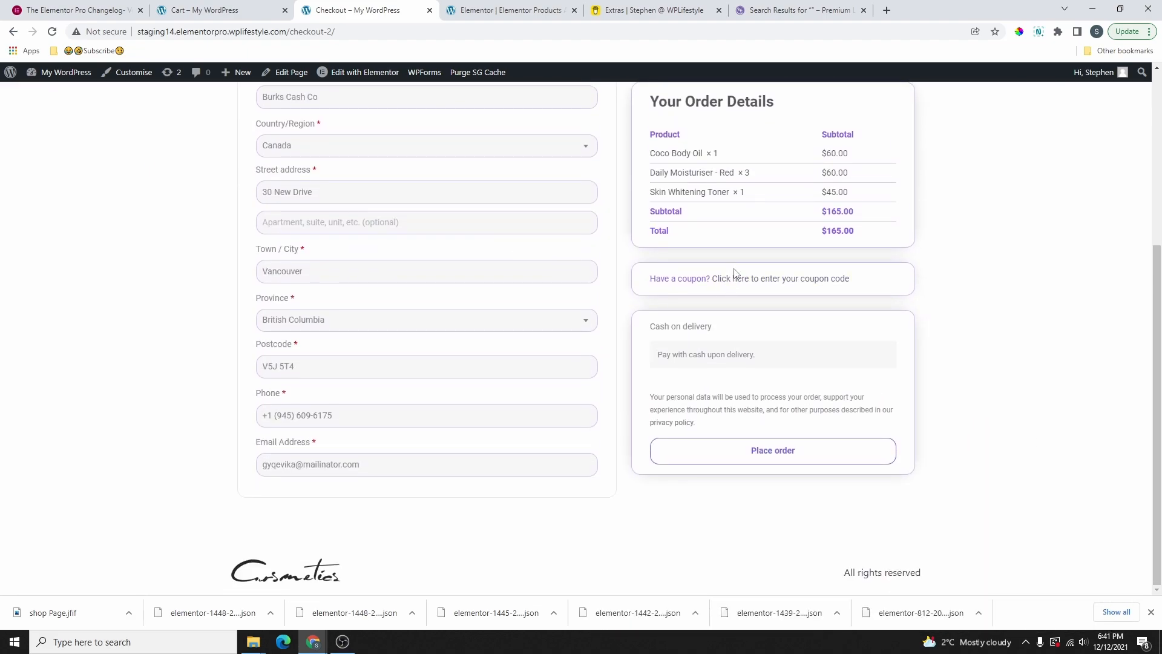
pyautogui.scroll(2, 742, 278)
pyautogui.scroll(-2, 742, 277)
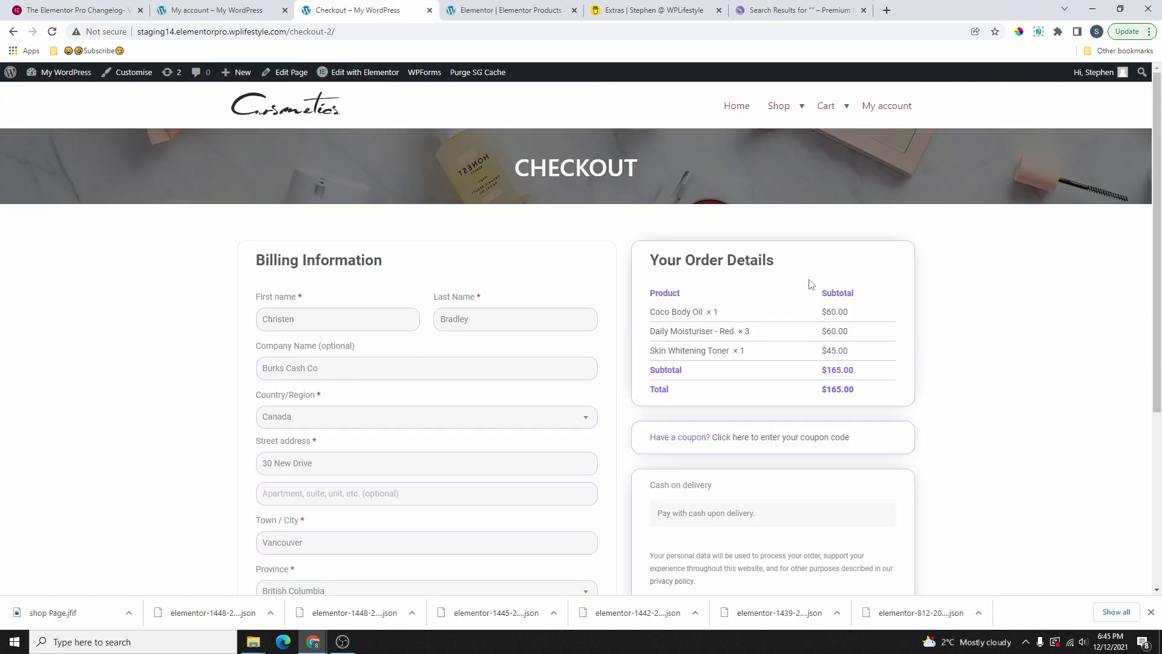
# Open the custom My account page and compare it with the default WooCommerce account page
pyautogui.click(886, 109)
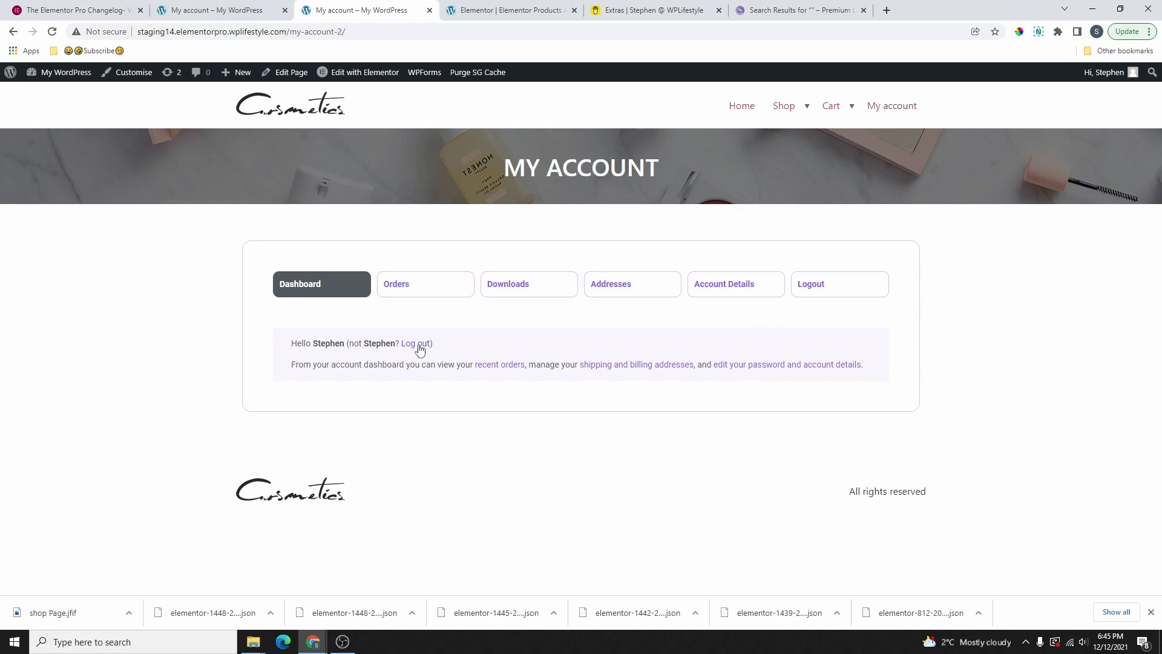
pyautogui.click(218, 10)
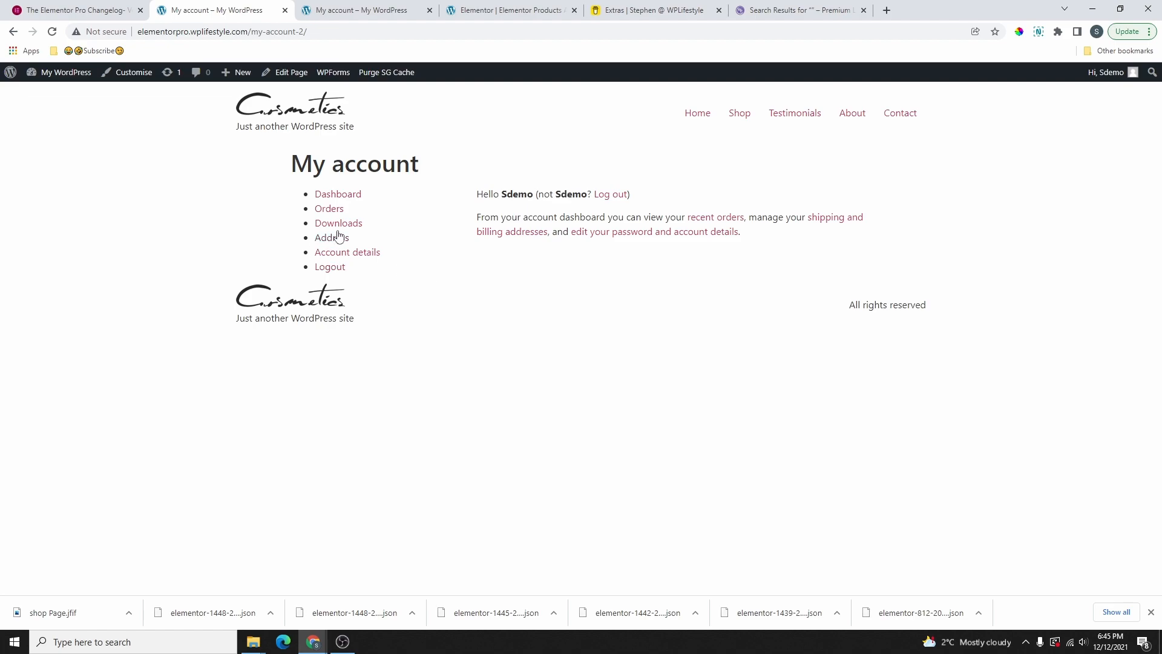
pyautogui.click(361, 11)
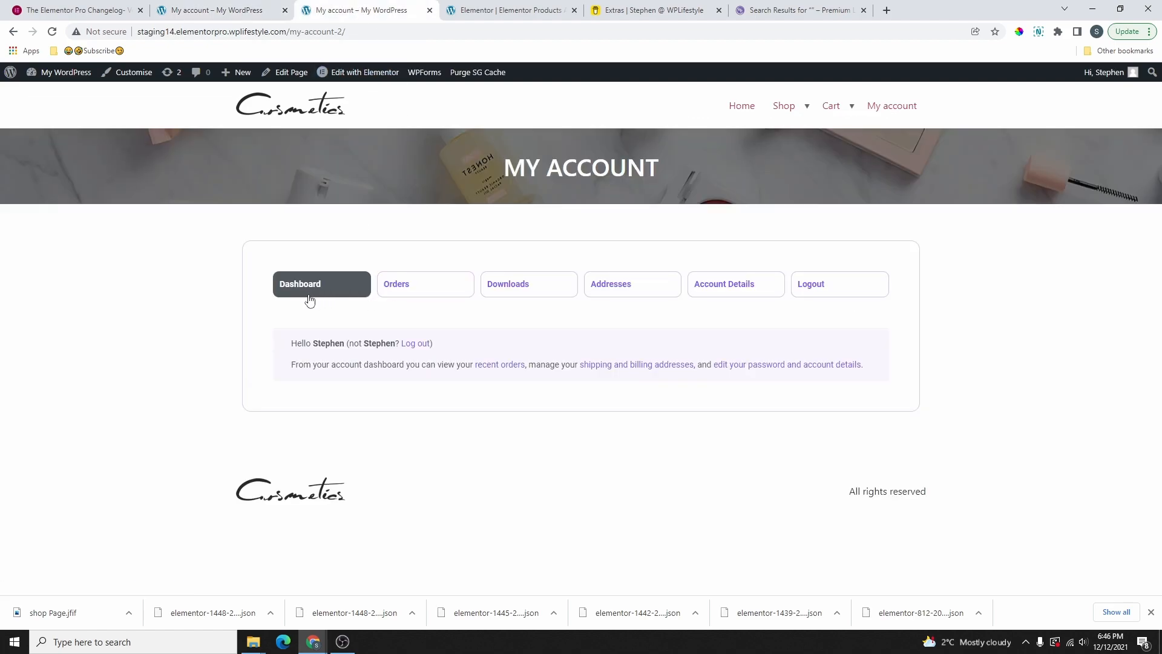
# Browse the Orders, Account Details and Downloads sections of the custom My account page
pyautogui.click(446, 298)
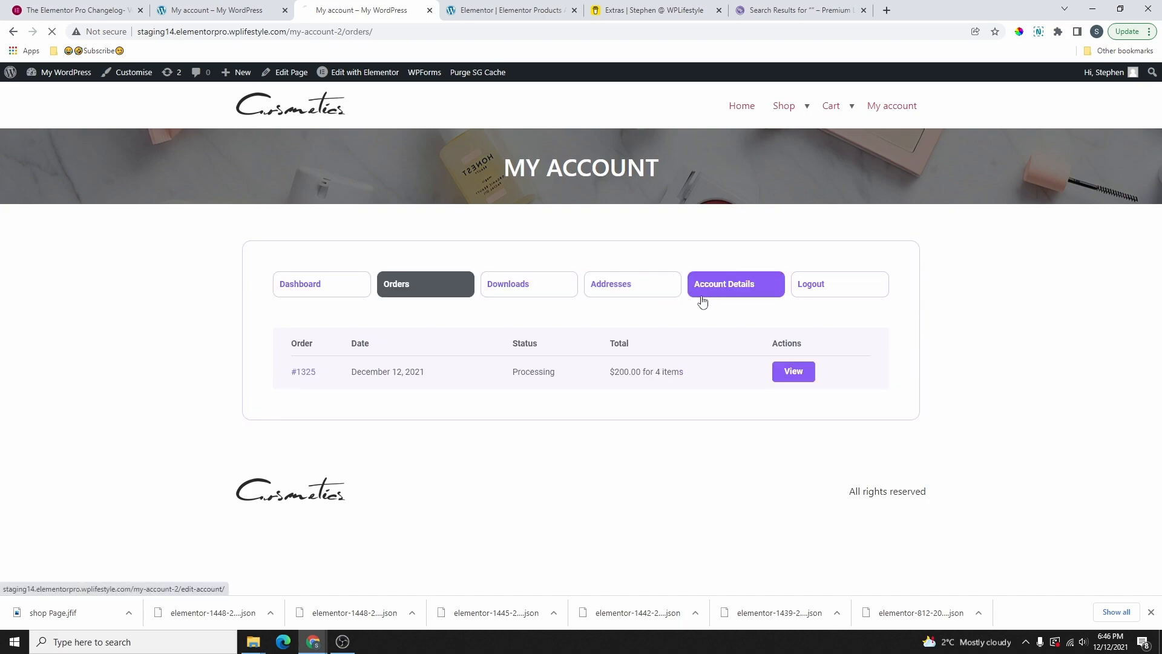
pyautogui.click(739, 289)
pyautogui.click(528, 294)
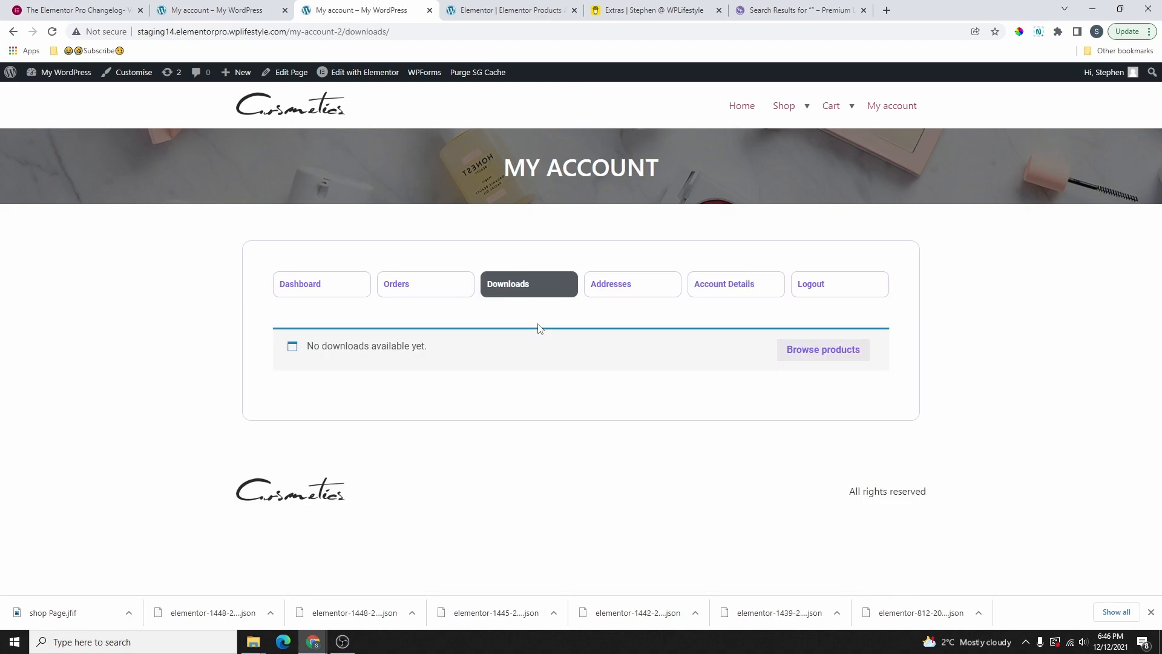
pyautogui.click(103, 11)
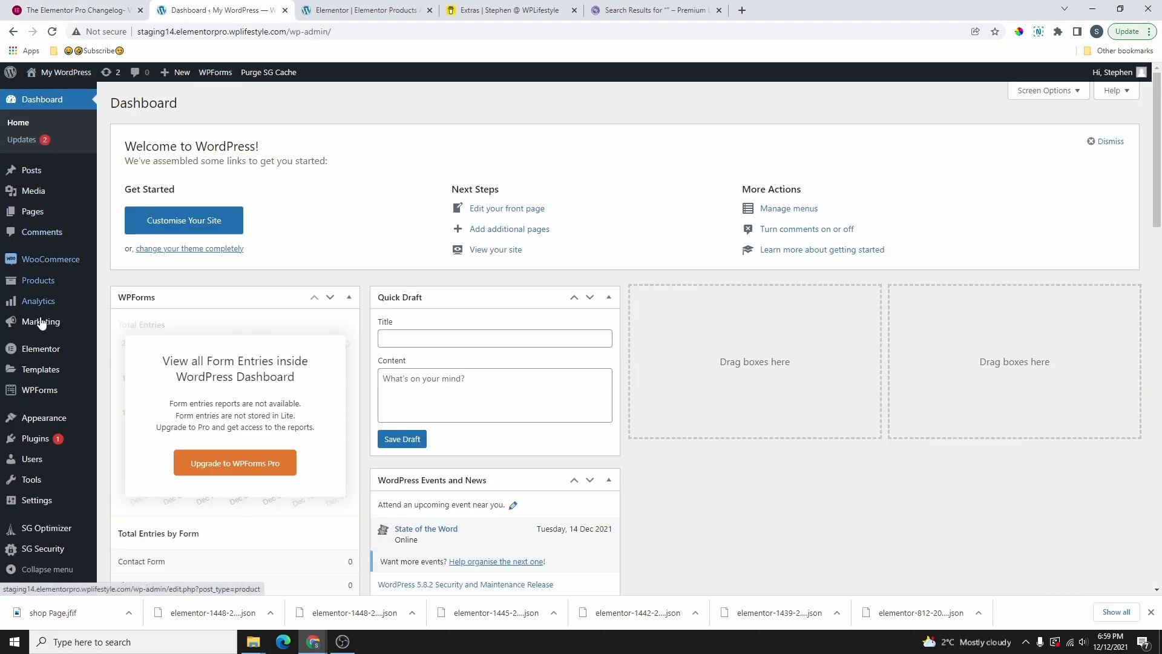
# Open the Elementor Theme Builder from the staging site's WordPress dashboard
pyautogui.moveTo(44, 437)
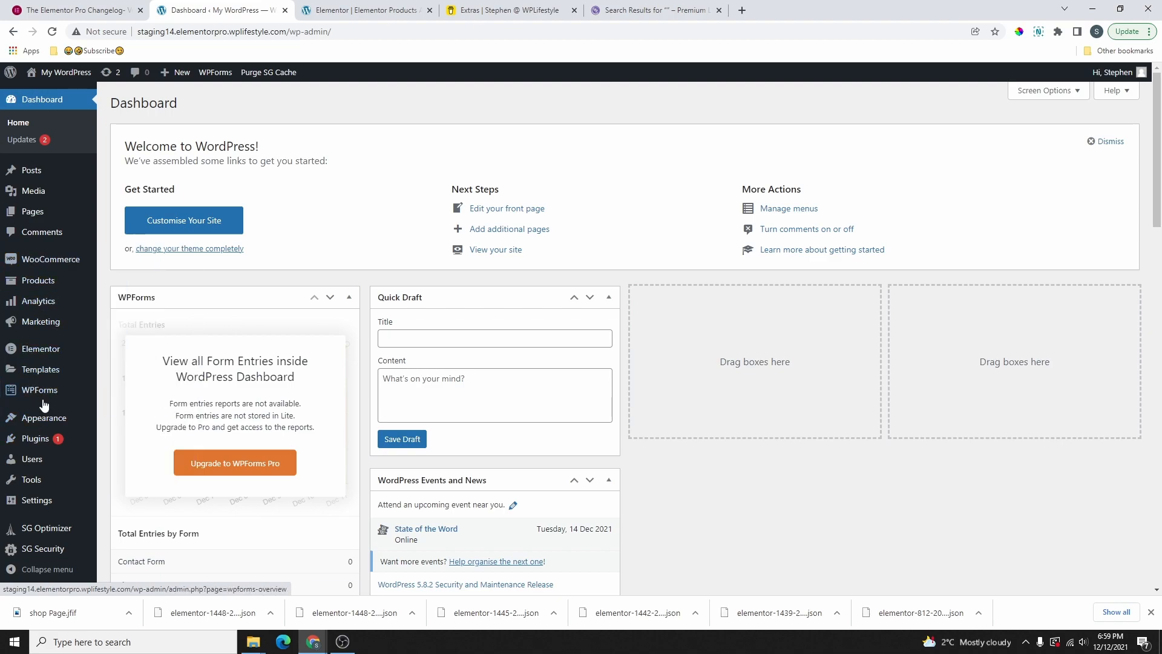
pyautogui.scroll(-2, 46, 411)
pyautogui.moveTo(38, 375)
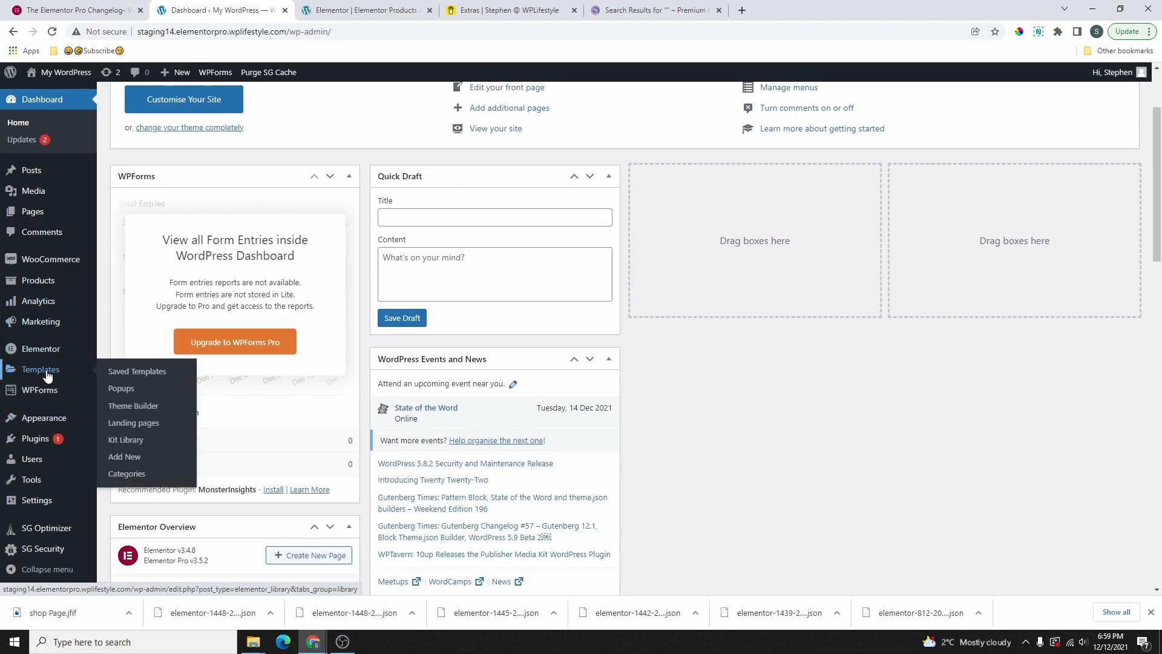
pyautogui.click(133, 408)
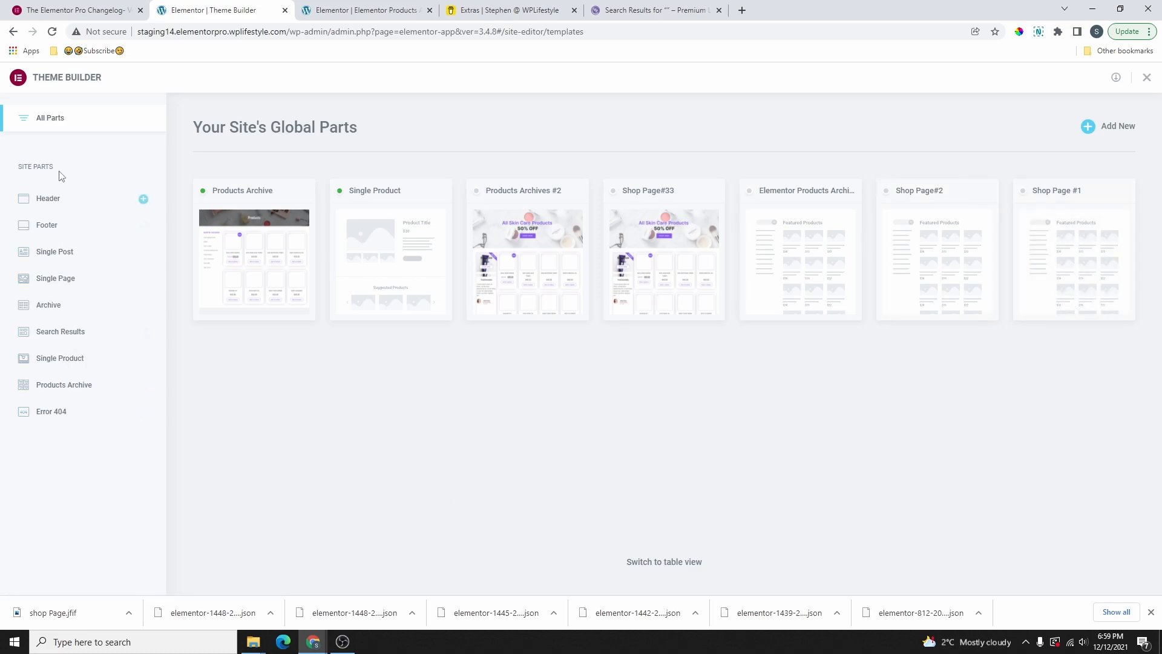
# View the 50% OFF products archive template outside the editor and examine its banner, sidebar and product grid
pyautogui.click(404, 12)
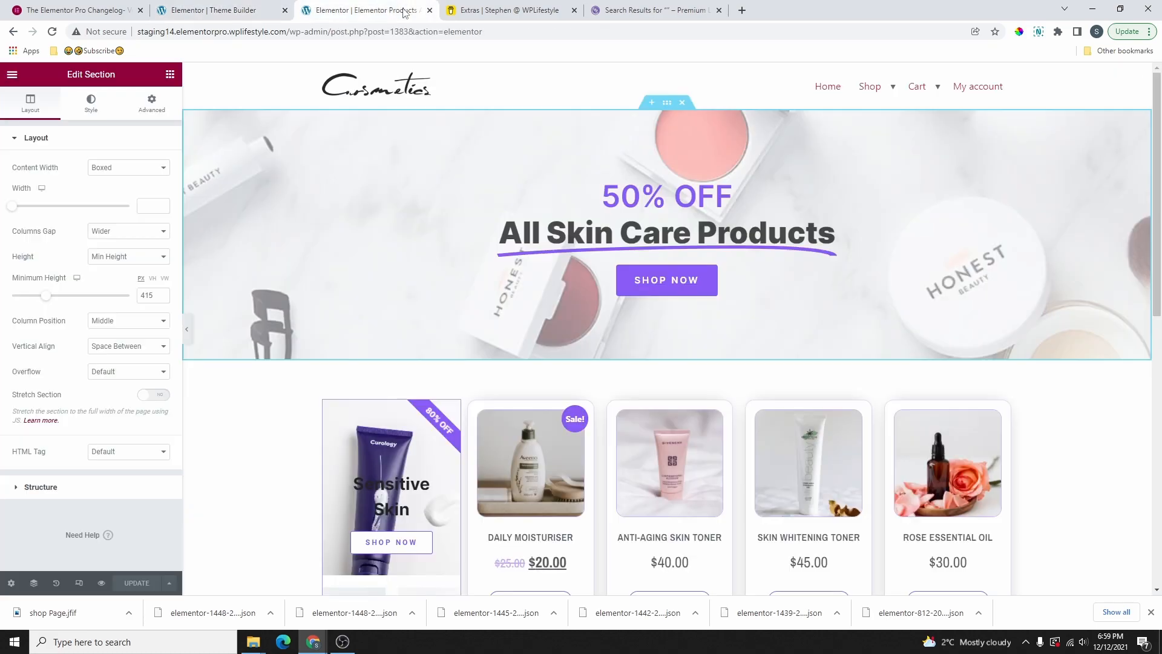
pyautogui.click(12, 73)
pyautogui.click(71, 265)
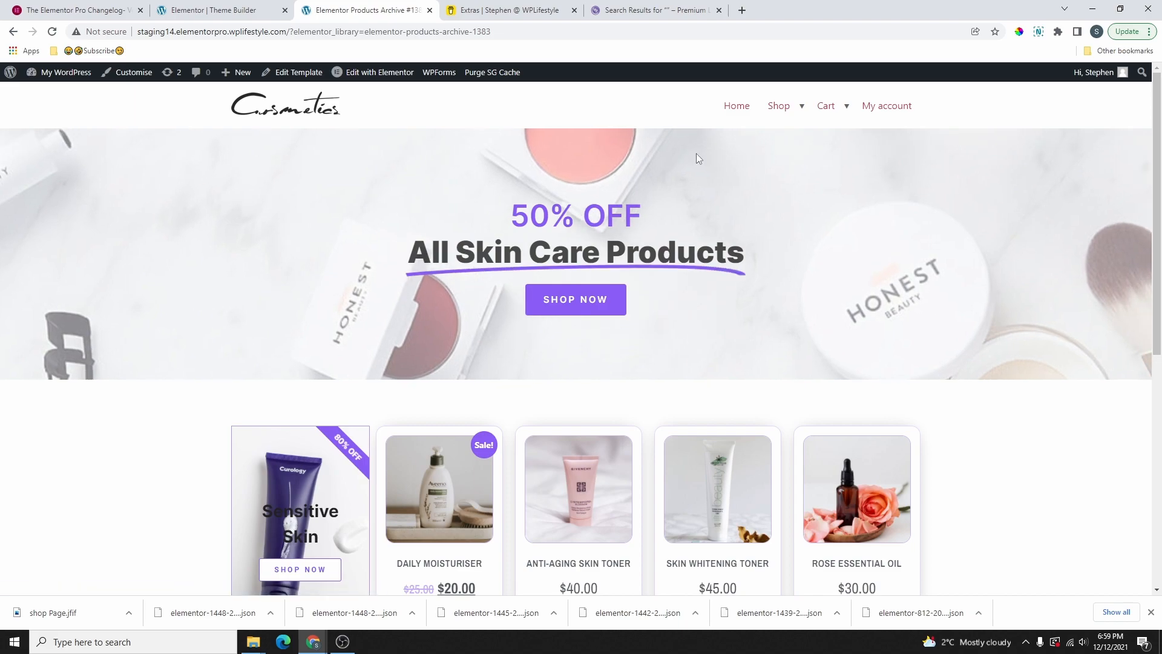
pyautogui.moveTo(781, 110)
pyautogui.scroll(-6, 726, 145)
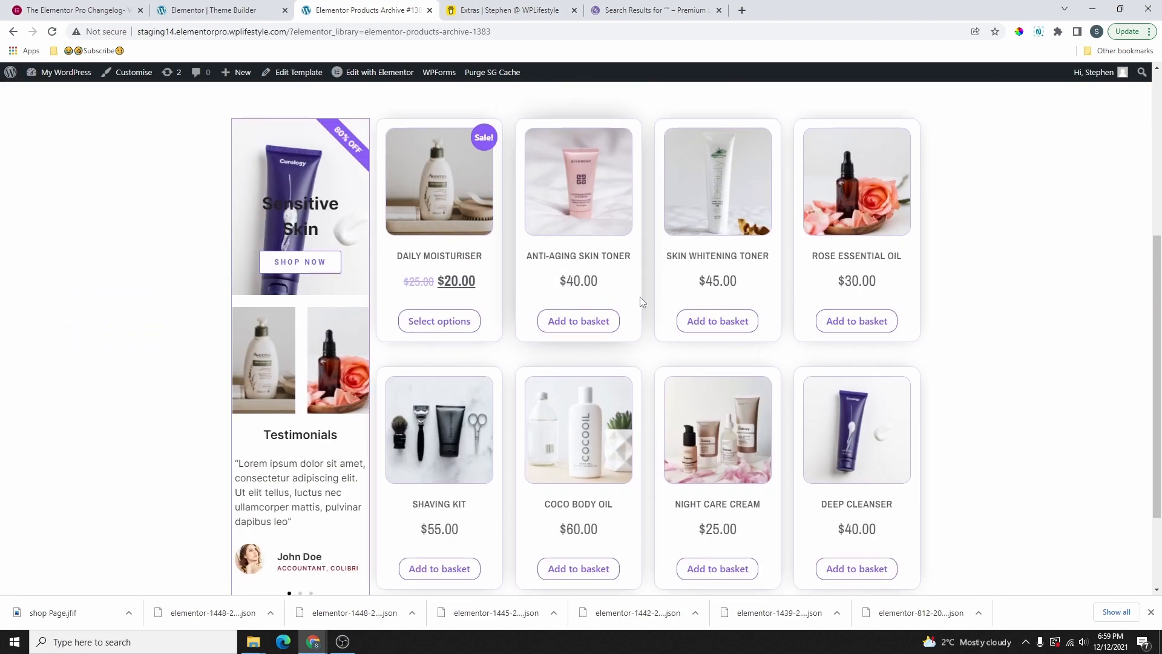
pyautogui.scroll(5, 726, 145)
pyautogui.scroll(1, 714, 182)
pyautogui.rightClick(632, 266)
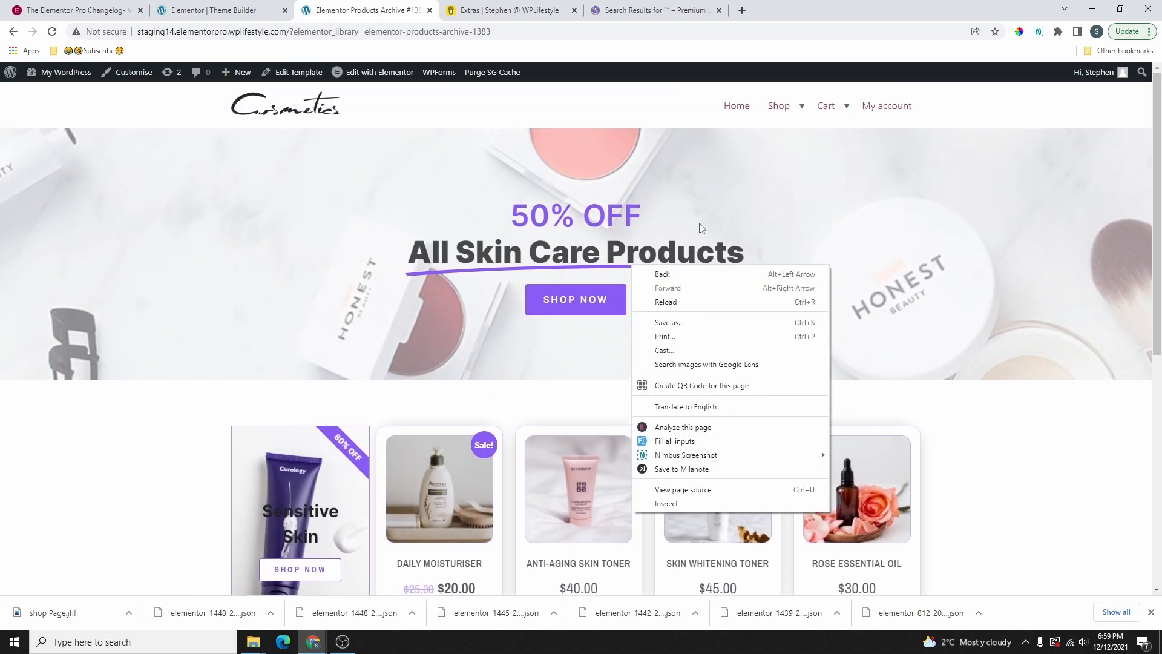
# Open the store's Shop page and examine its header, category list and product grid
pyautogui.click(781, 128)
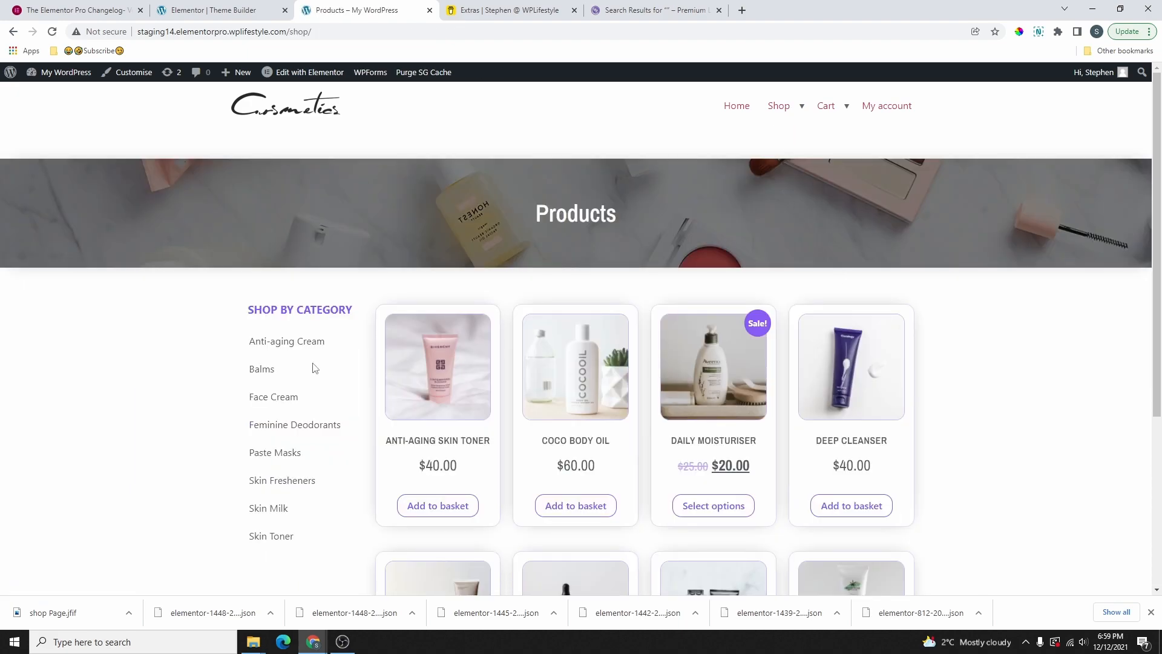
pyautogui.scroll(-5, 787, 412)
pyautogui.scroll(5, 690, 434)
# Examine the Products Archive templates and their display conditions in the Theme Builder
pyautogui.click(196, 9)
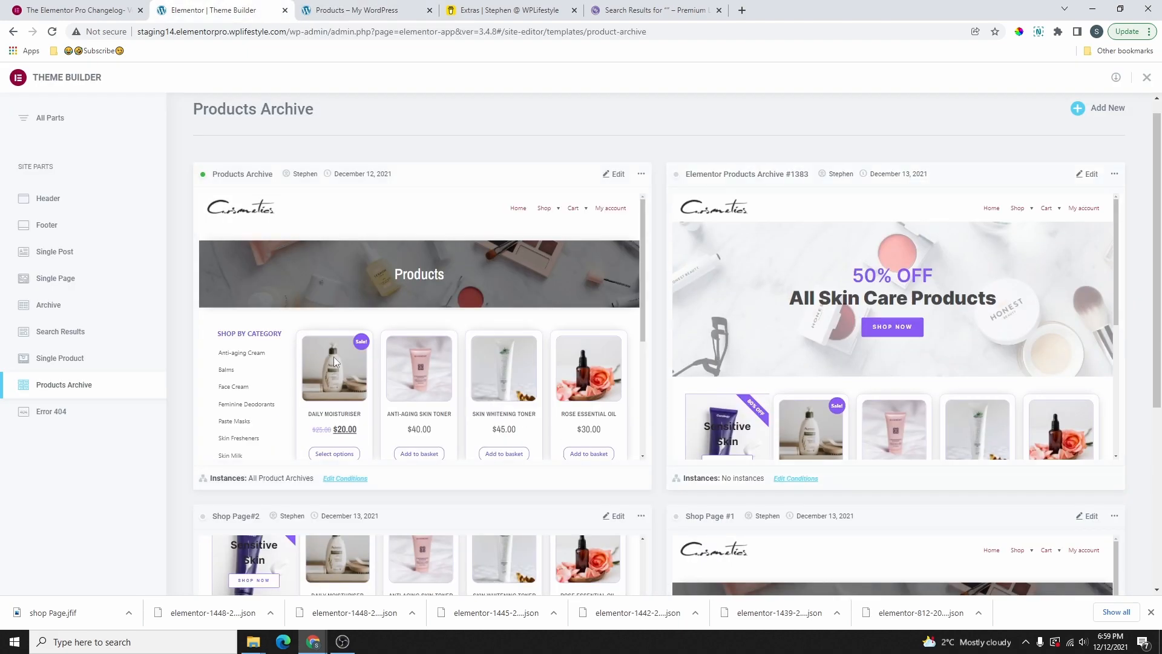
pyautogui.scroll(-5, 851, 393)
pyautogui.scroll(-1, 852, 394)
pyautogui.scroll(5, 907, 424)
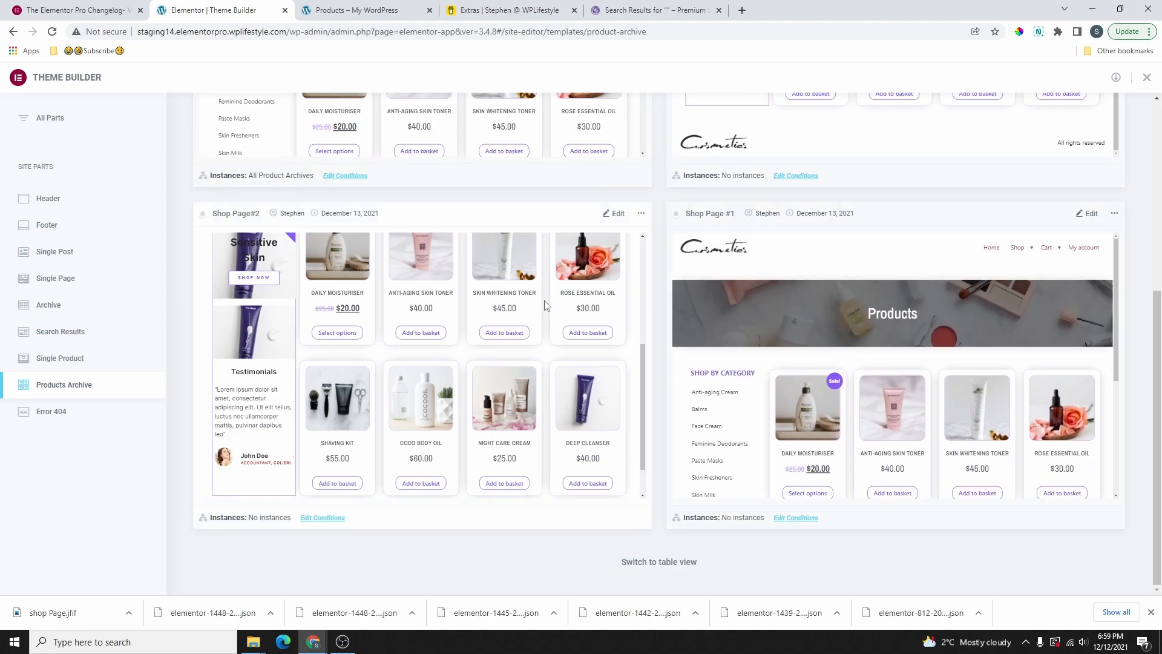
pyautogui.scroll(5, 562, 305)
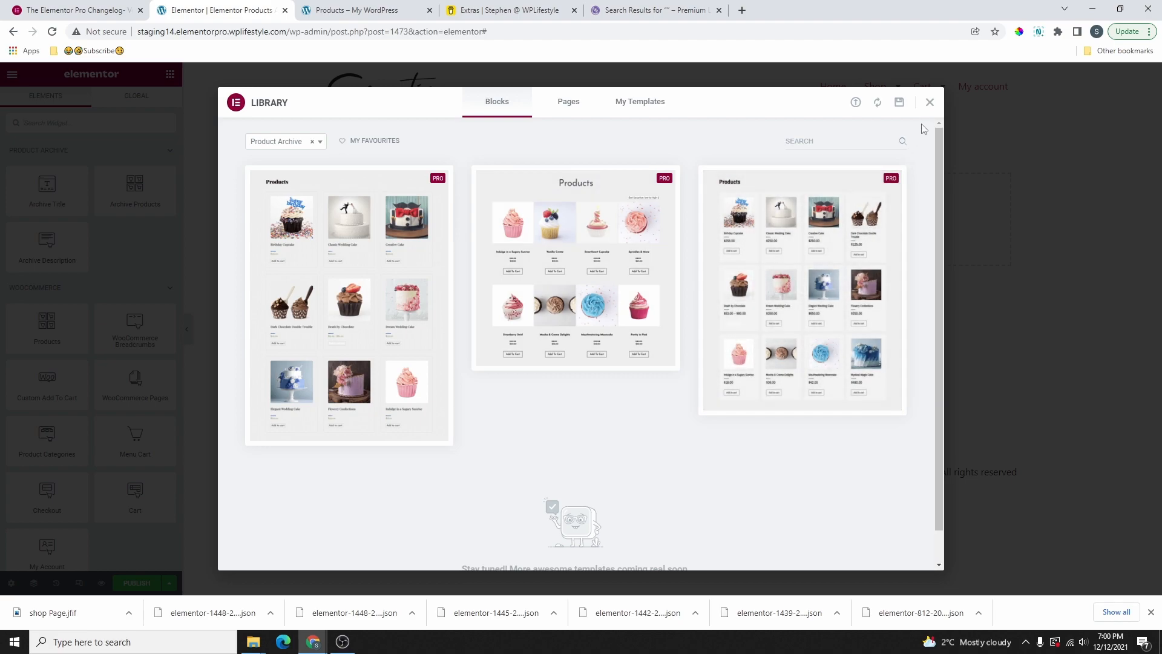
# Close the template library to start the new products archive from a blank canvas
pyautogui.click(930, 105)
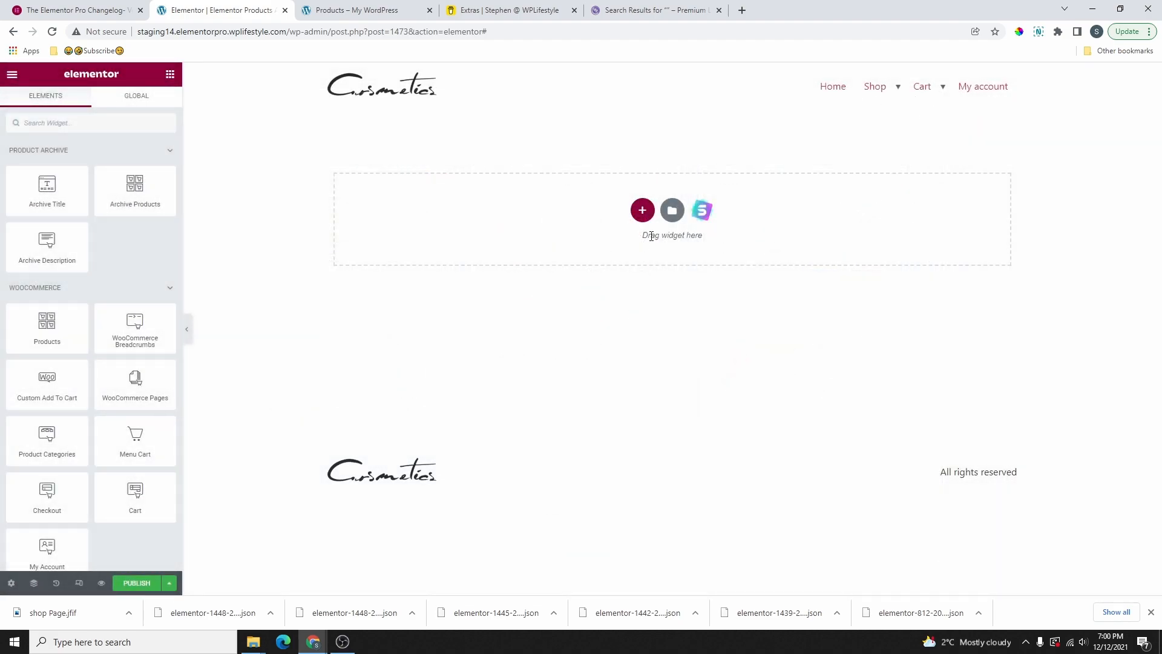
# Check the store's Shop page for reference, then add a single-column section containing the Archive Title widget to the template
pyautogui.click(357, 10)
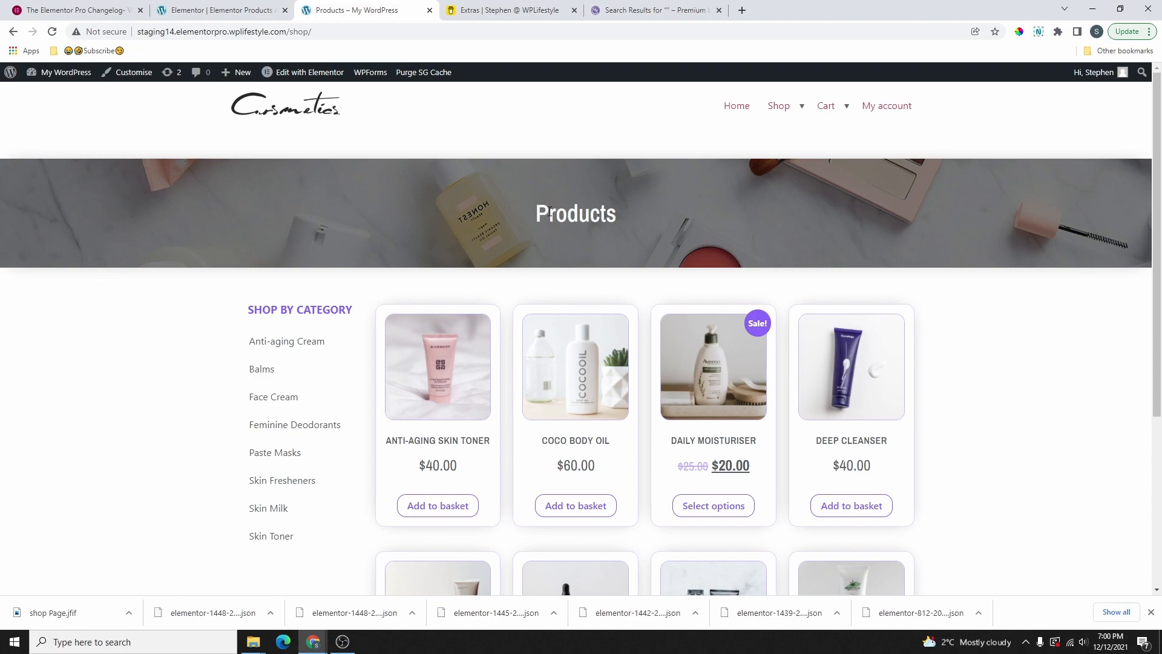
pyautogui.click(264, 10)
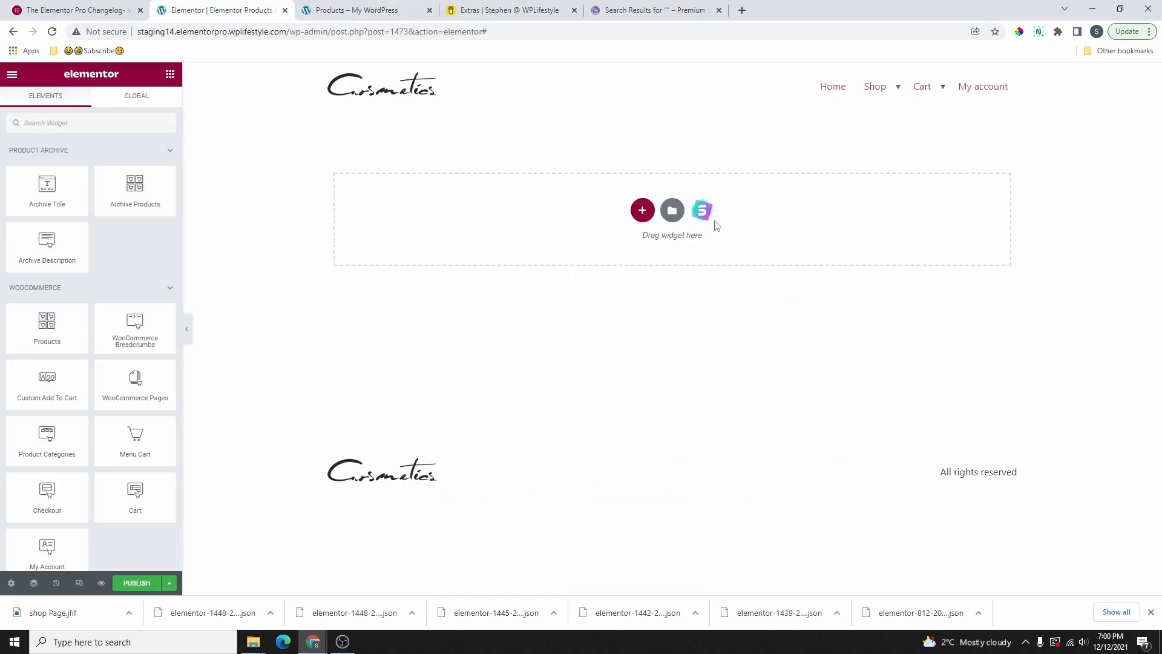
pyautogui.click(641, 210)
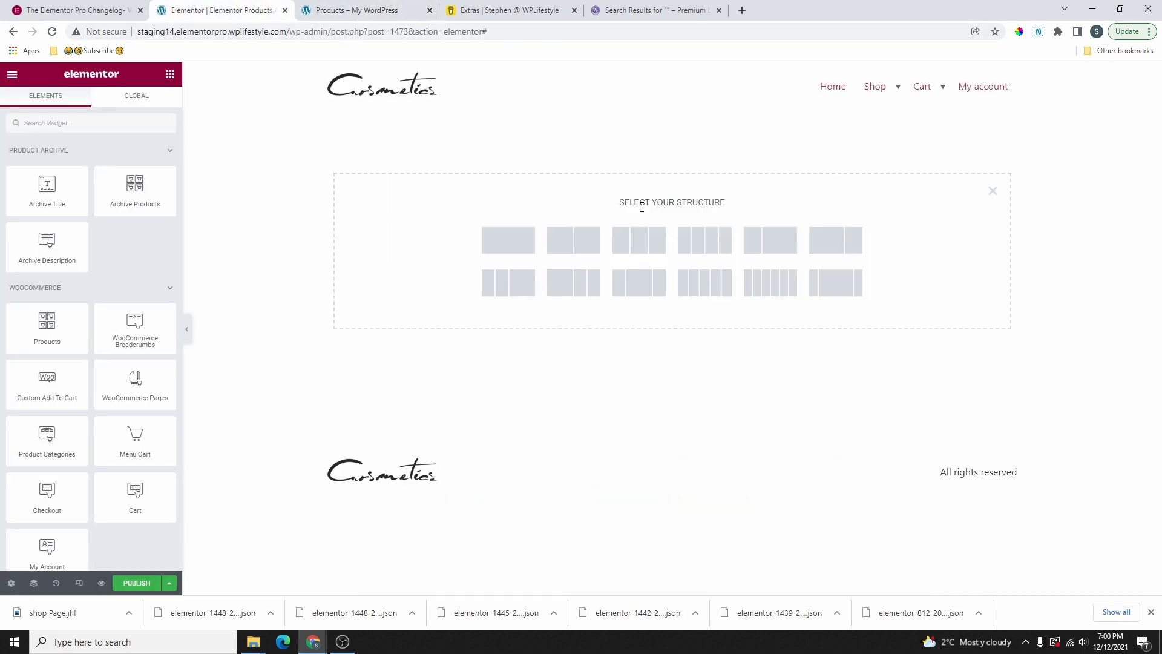
pyautogui.click(512, 241)
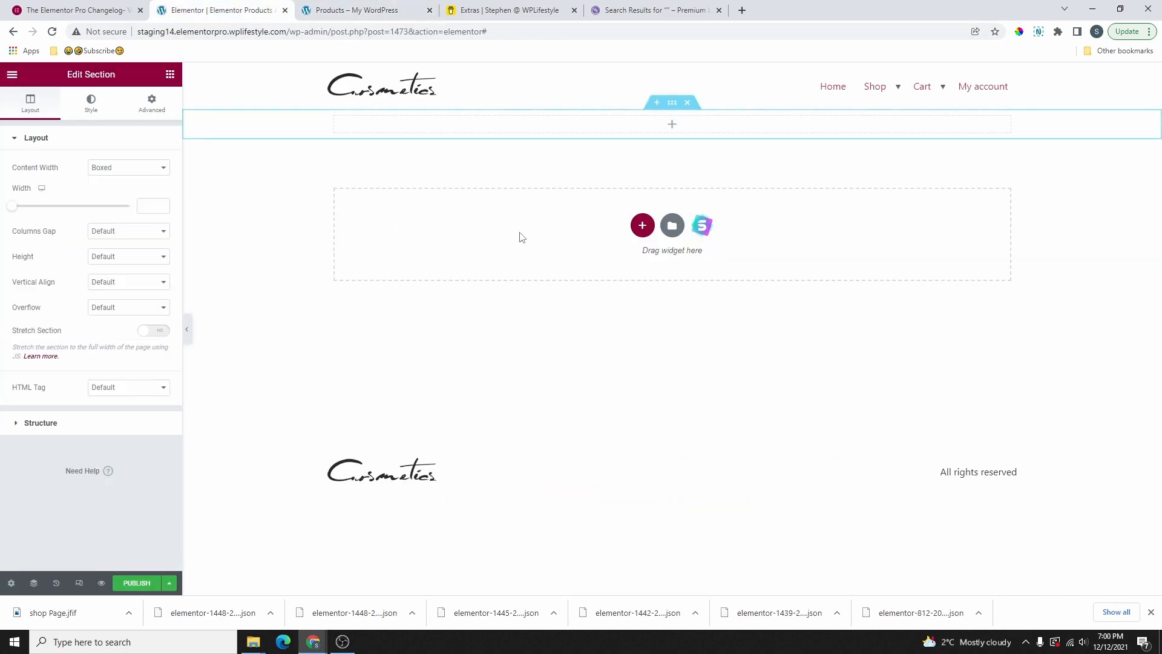
pyautogui.click(168, 79)
pyautogui.moveTo(46, 193); pyautogui.dragTo(680, 129)
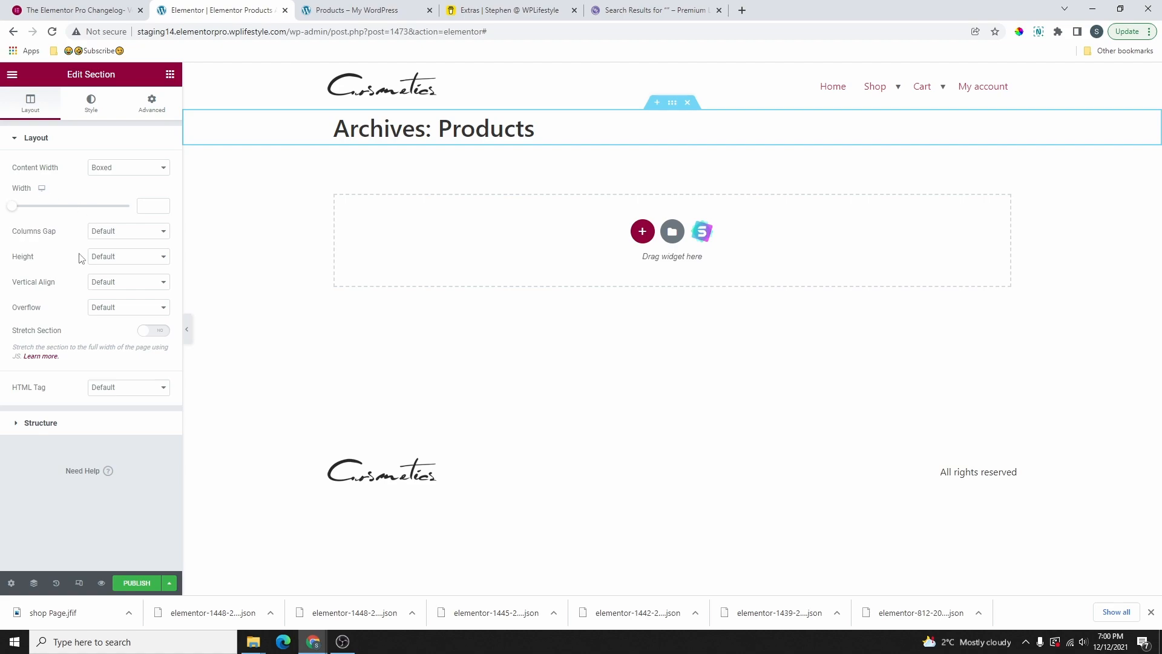
# Give the title section a minimum height of 200 px and centre-align the archive title
pyautogui.click(112, 266)
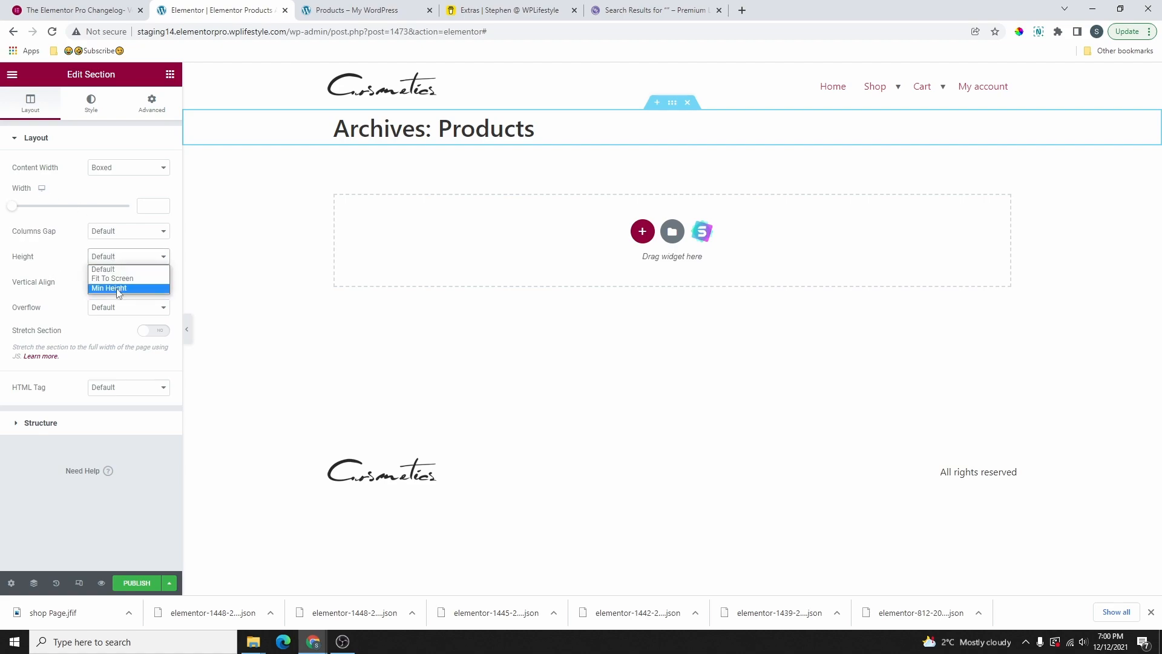
pyautogui.click(120, 290)
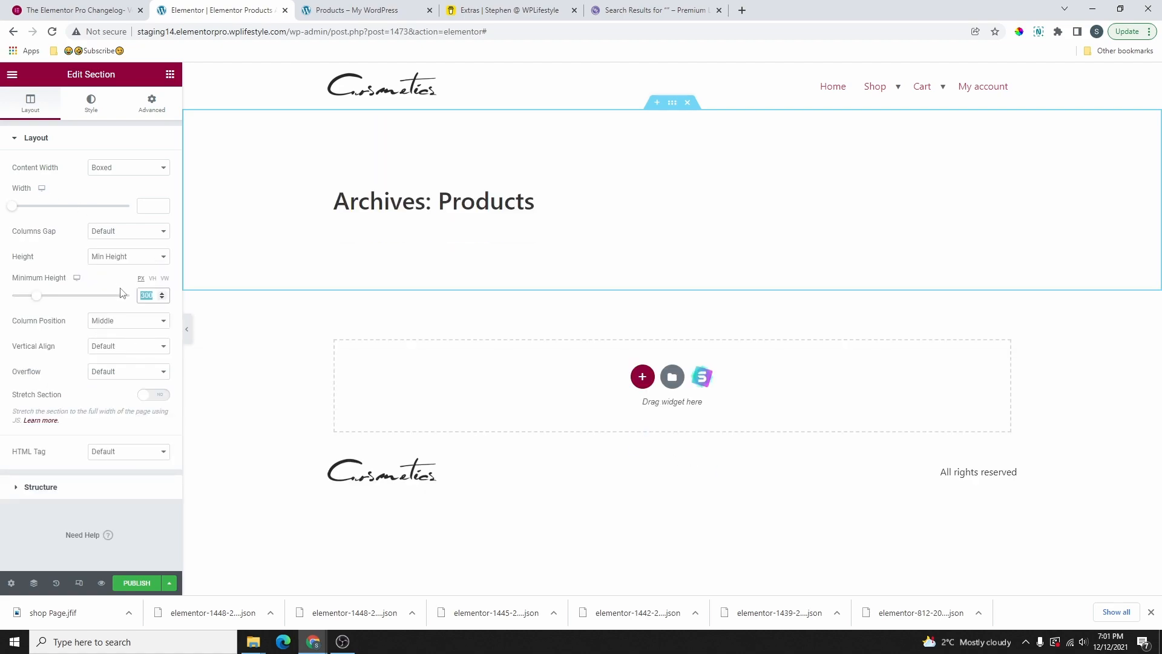
pyautogui.write('200')
pyautogui.click(595, 173)
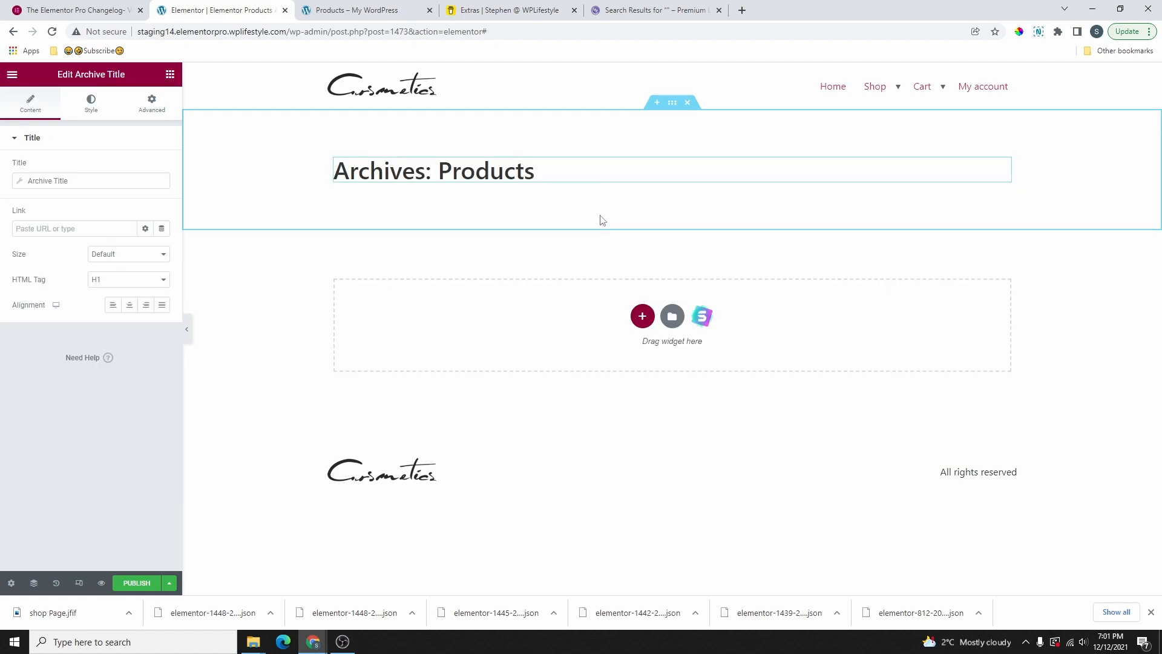
pyautogui.click(129, 305)
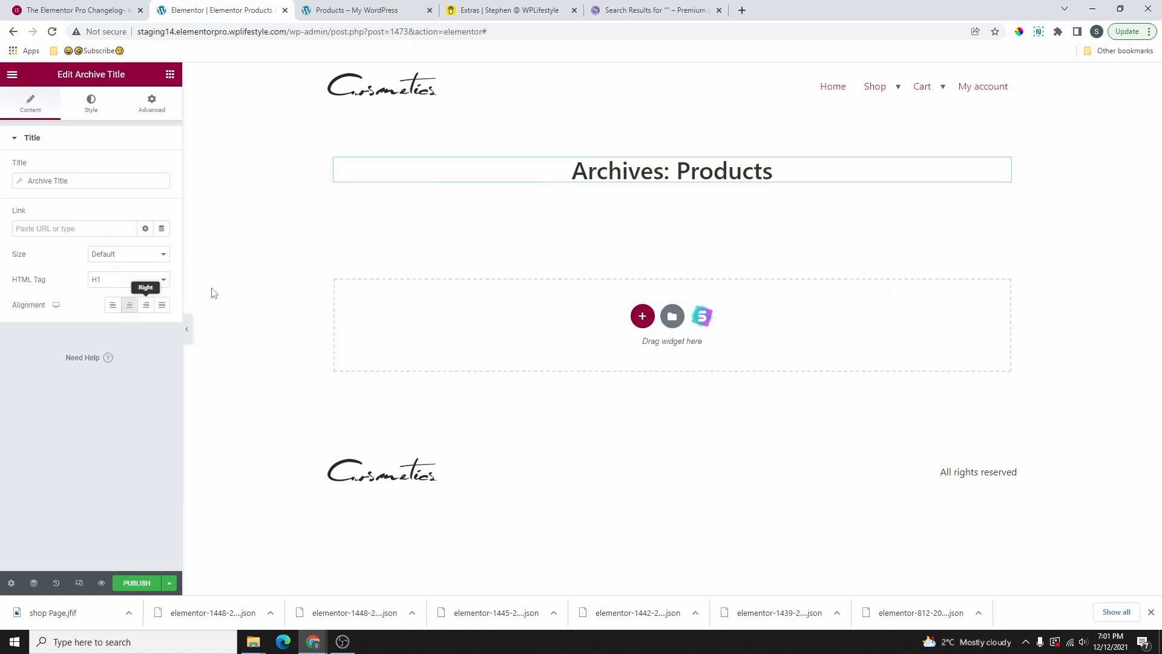
# Give the title section a classic background using the media library image bg-10-free-img.jpg
pyautogui.click(672, 103)
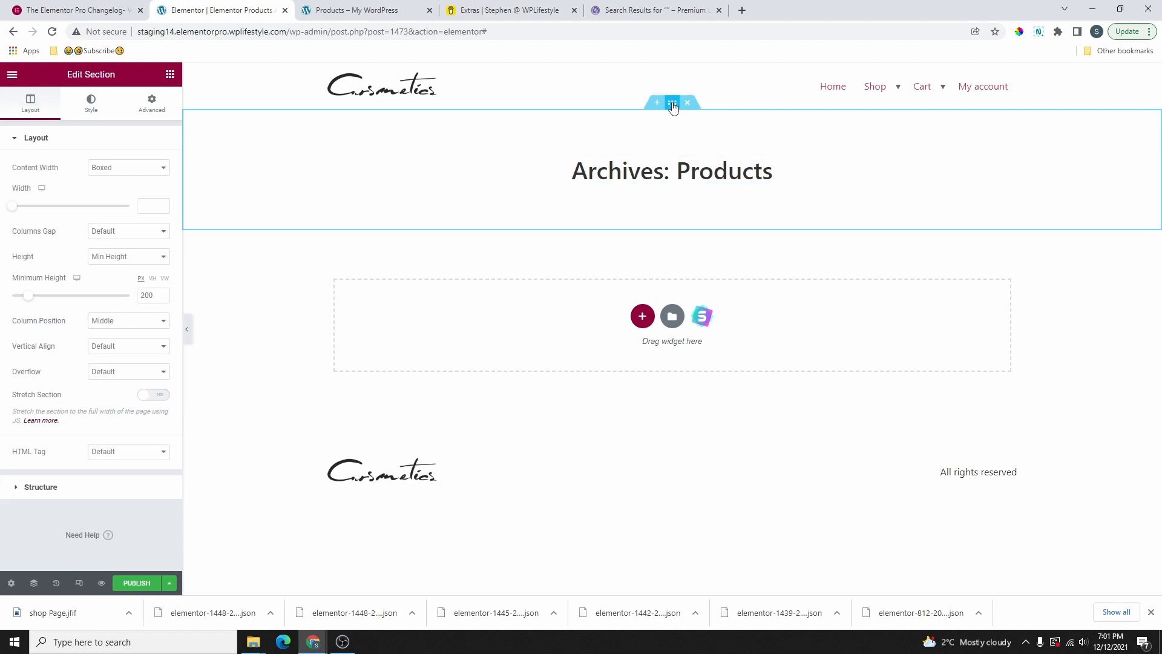
pyautogui.click(94, 104)
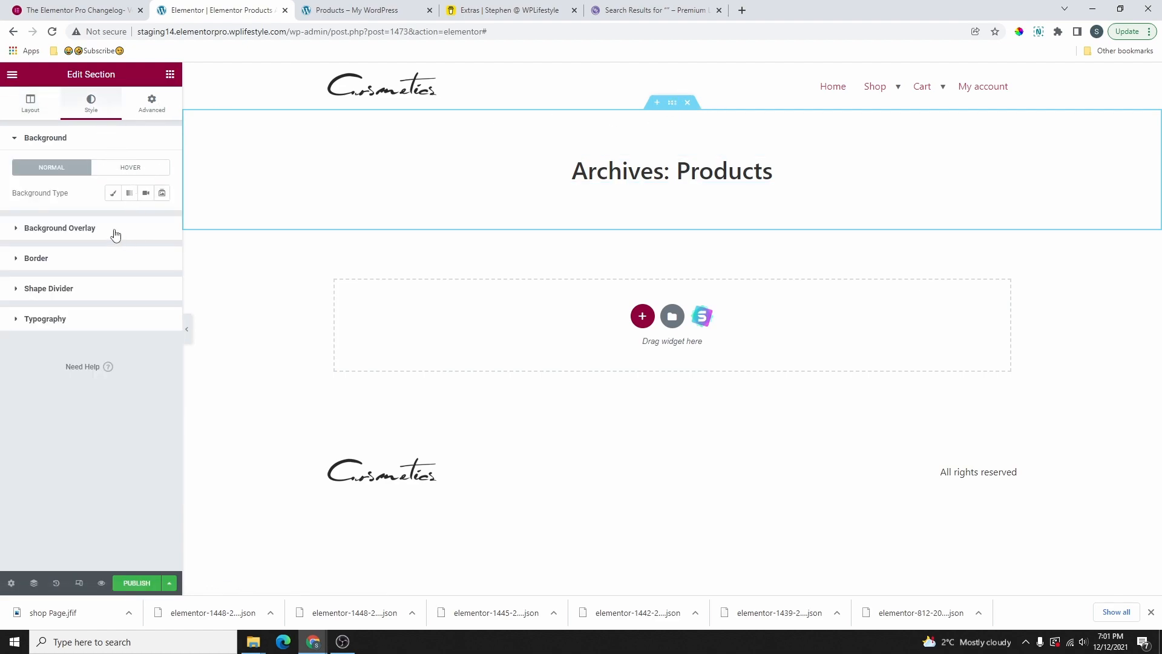
pyautogui.click(146, 218)
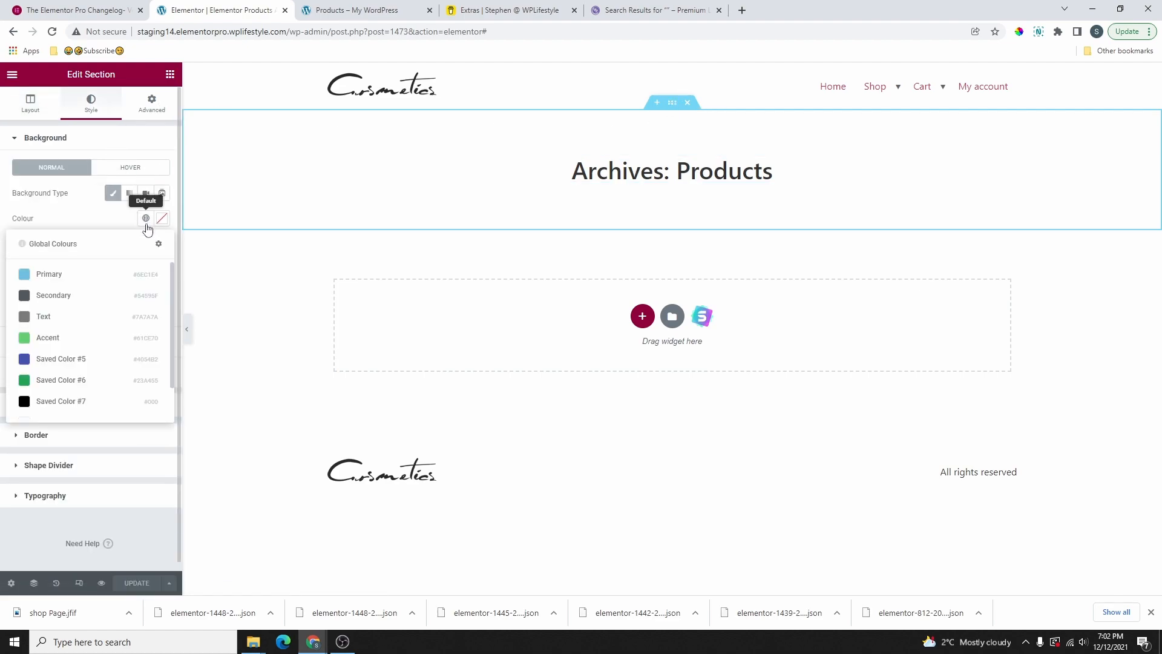
pyautogui.click(145, 219)
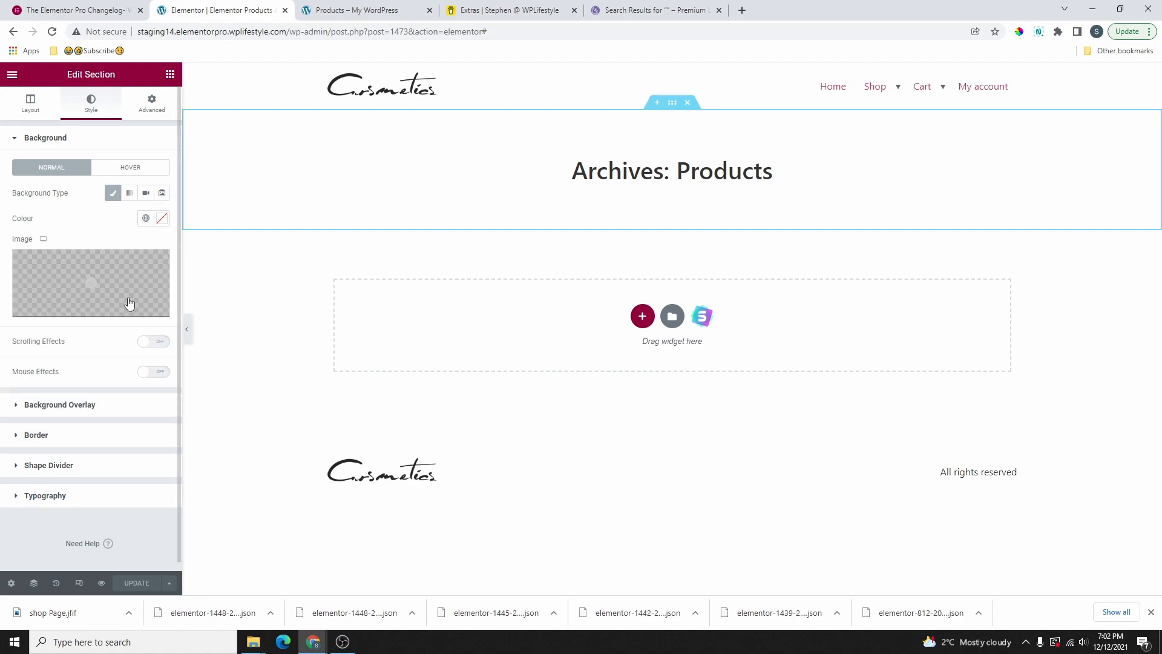
pyautogui.click(118, 284)
pyautogui.click(238, 121)
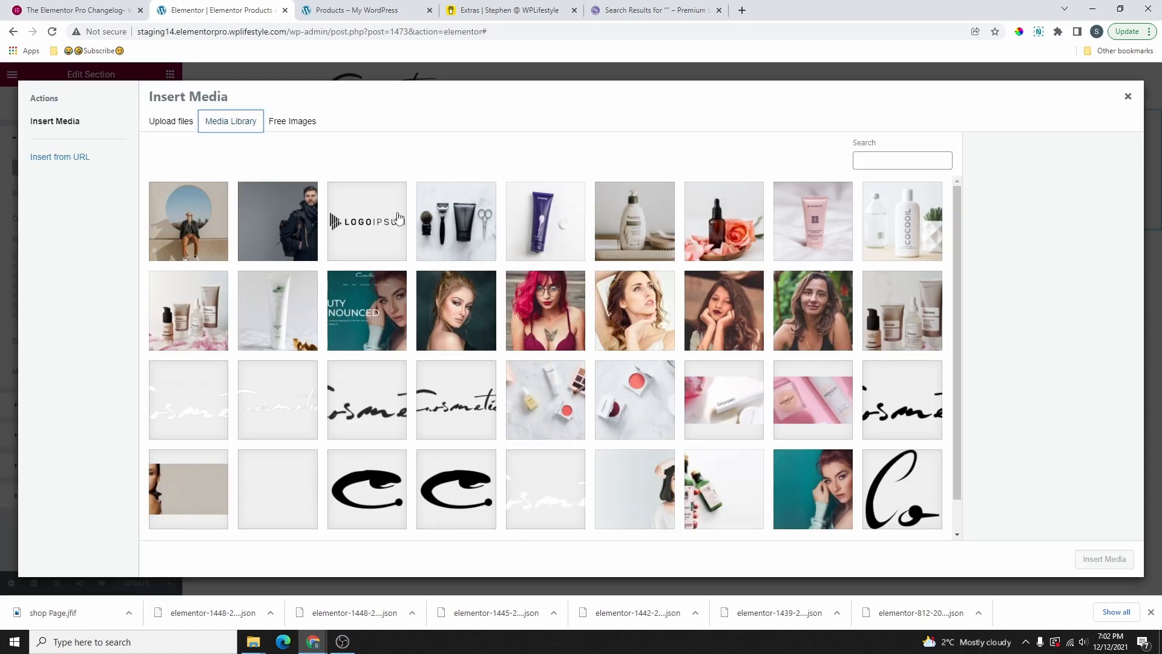
pyautogui.scroll(-2, 744, 257)
pyautogui.click(544, 363)
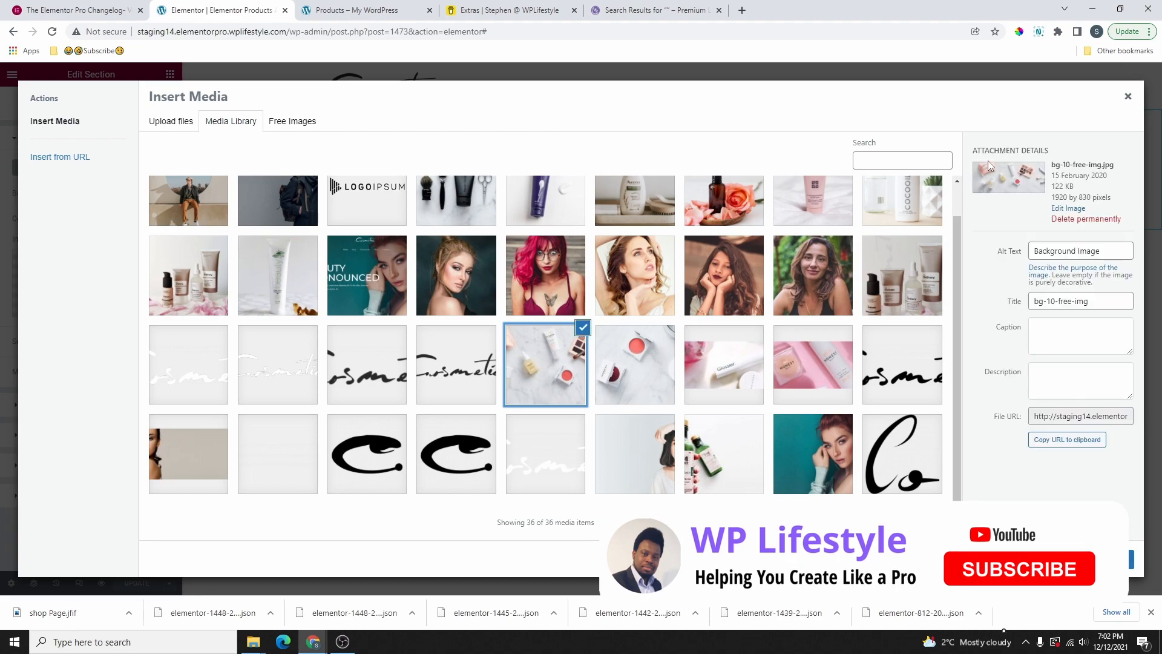
pyautogui.click(1101, 559)
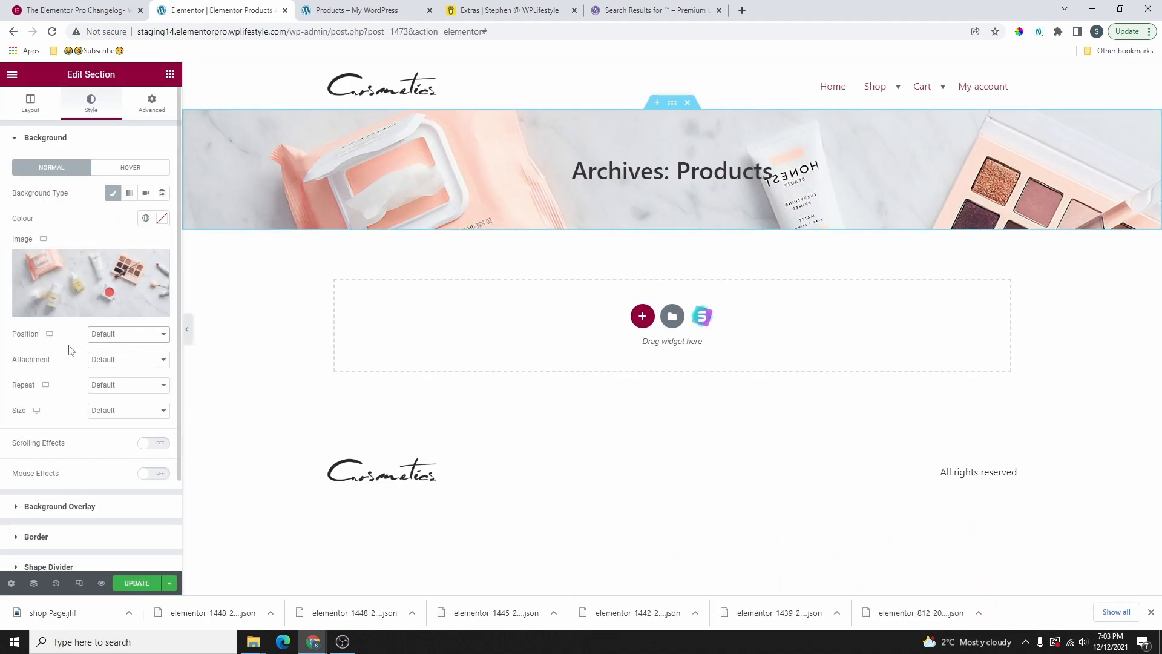
# Set the section's background image to Centre Centre position, No-repeat and Cover size
pyautogui.click(124, 334)
pyautogui.click(128, 357)
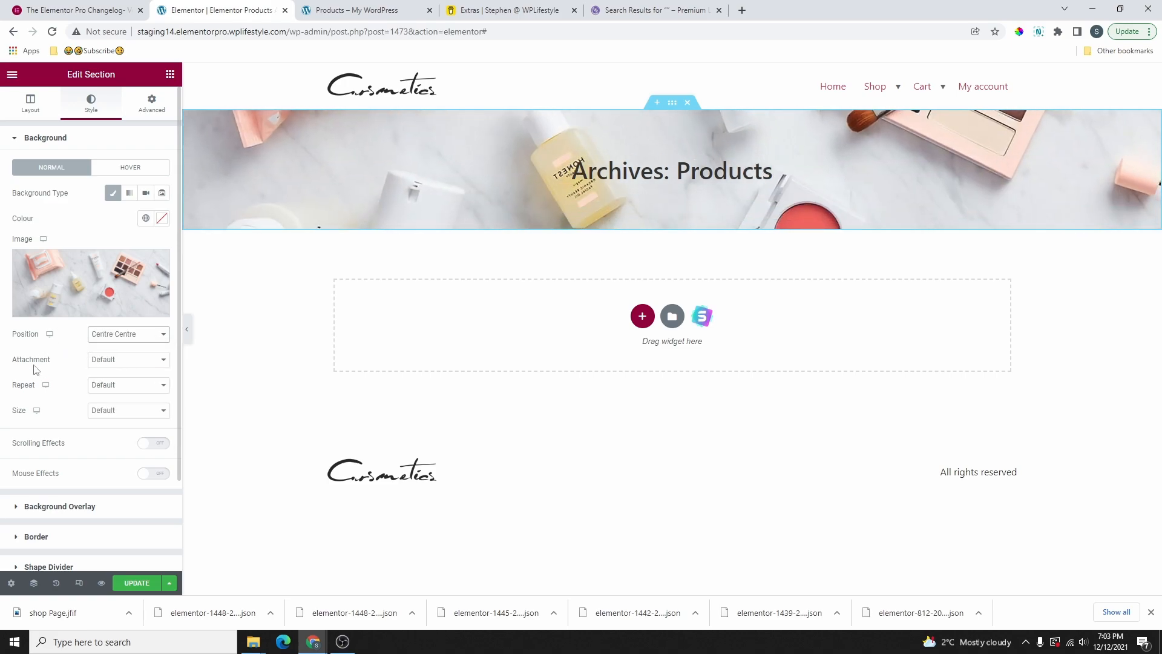
pyautogui.click(151, 384)
pyautogui.click(123, 414)
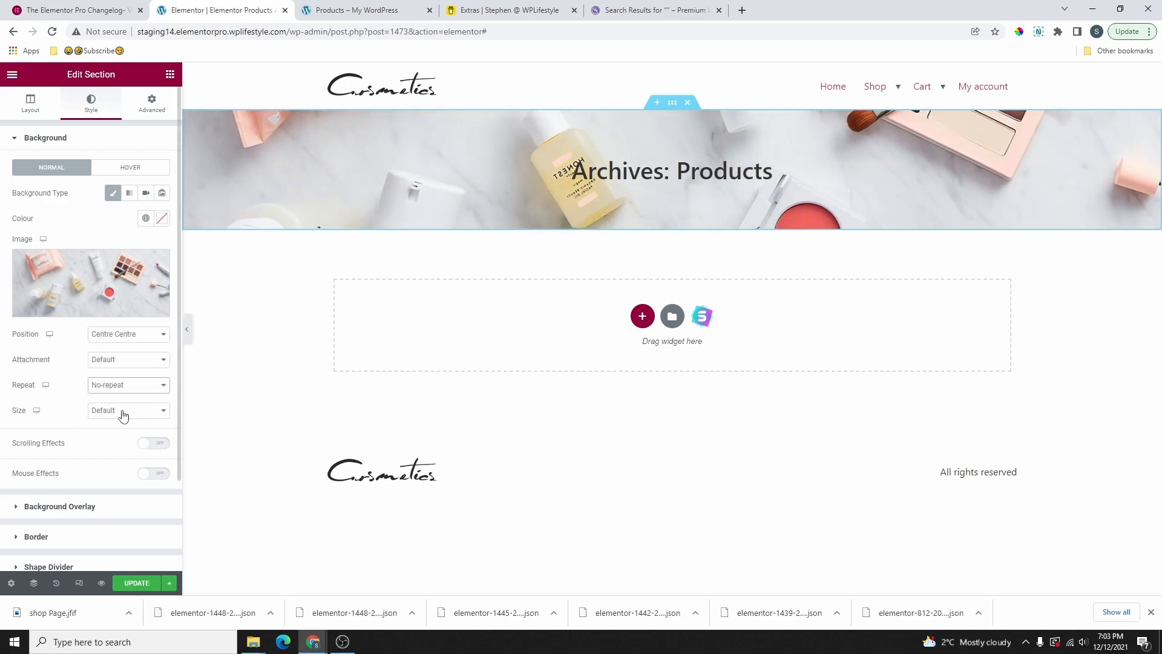
pyautogui.click(123, 413)
pyautogui.click(115, 446)
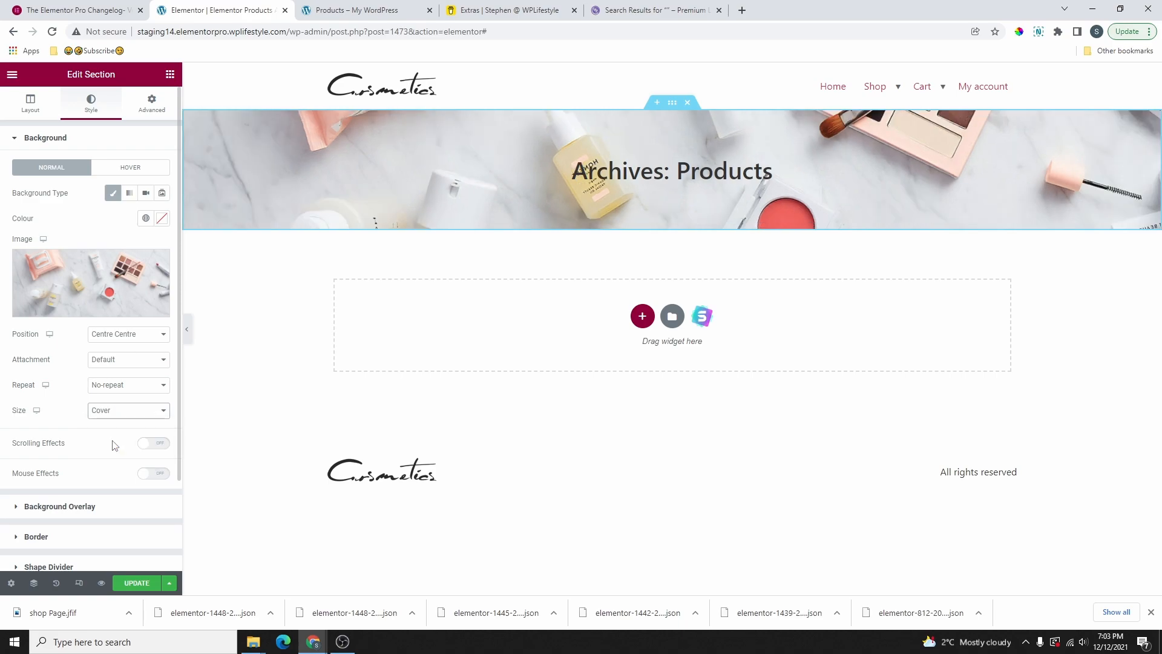
# Add a classic background overlay to the title section in the white global colour Saved Color #8 with about 0.69 opacity
pyautogui.scroll(-2, 131, 293)
pyautogui.click(75, 396)
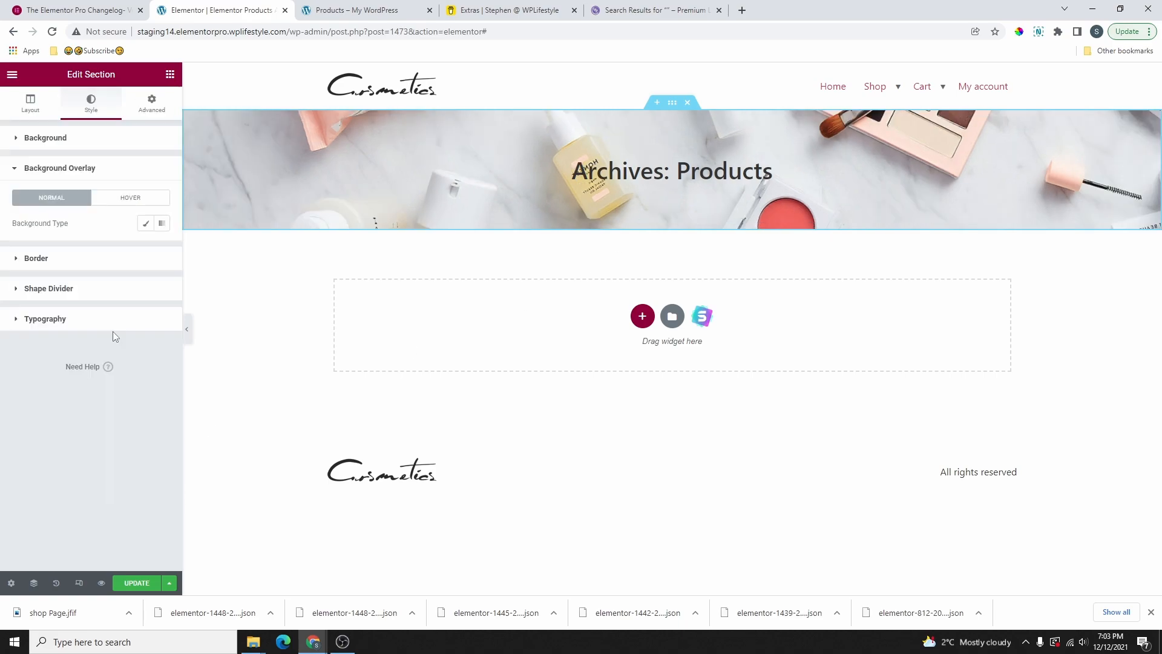
pyautogui.click(145, 223)
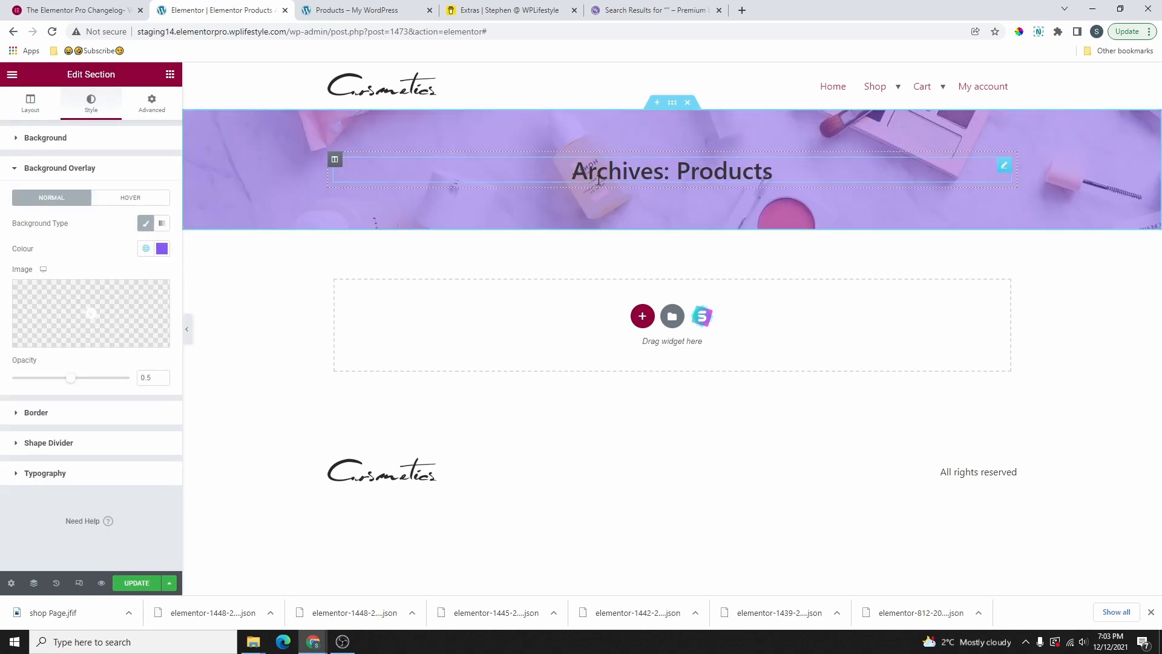
pyautogui.click(145, 248)
pyautogui.scroll(-1, 153, 361)
pyautogui.scroll(-1, 145, 363)
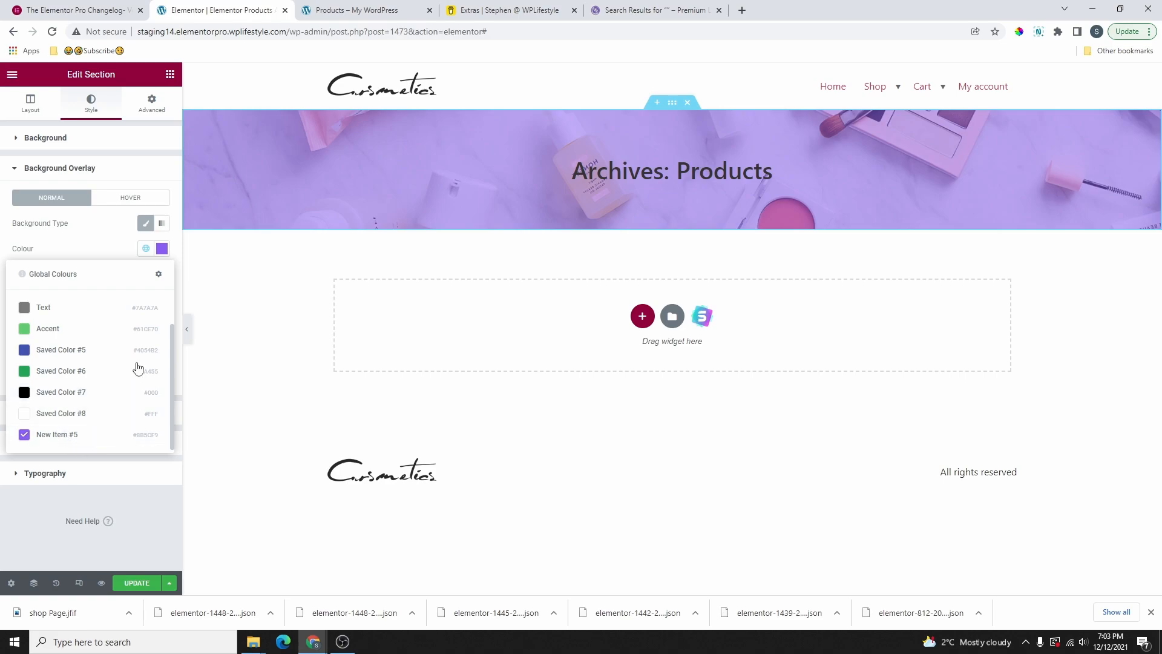
pyautogui.click(67, 409)
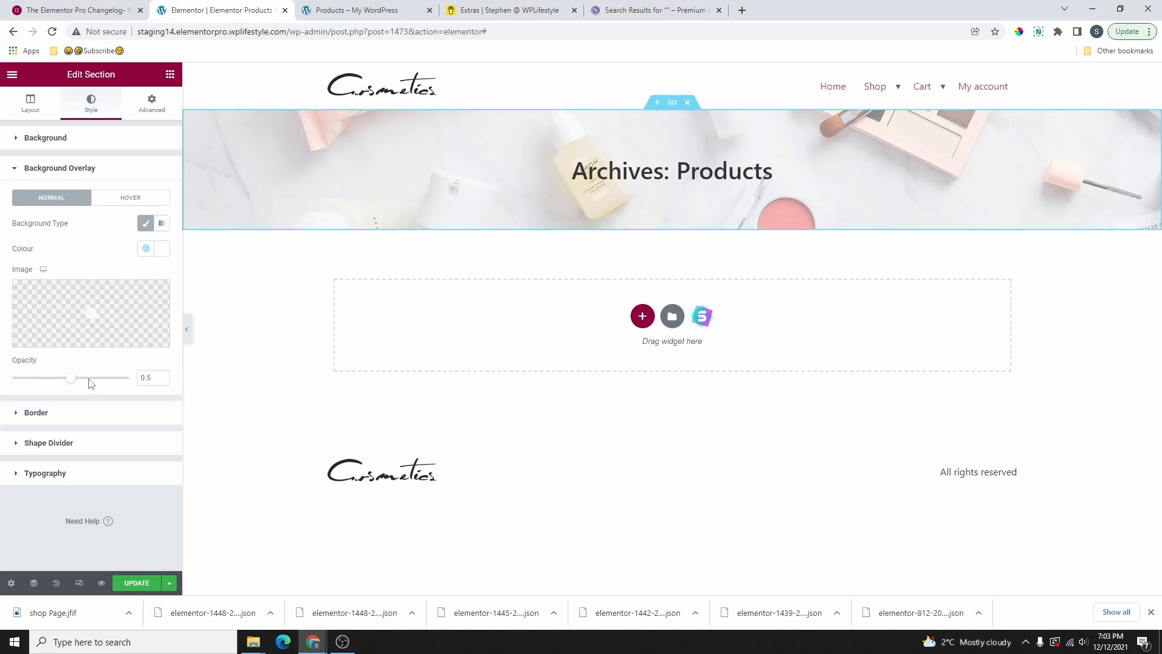
pyautogui.moveTo(72, 381); pyautogui.dragTo(82, 380)
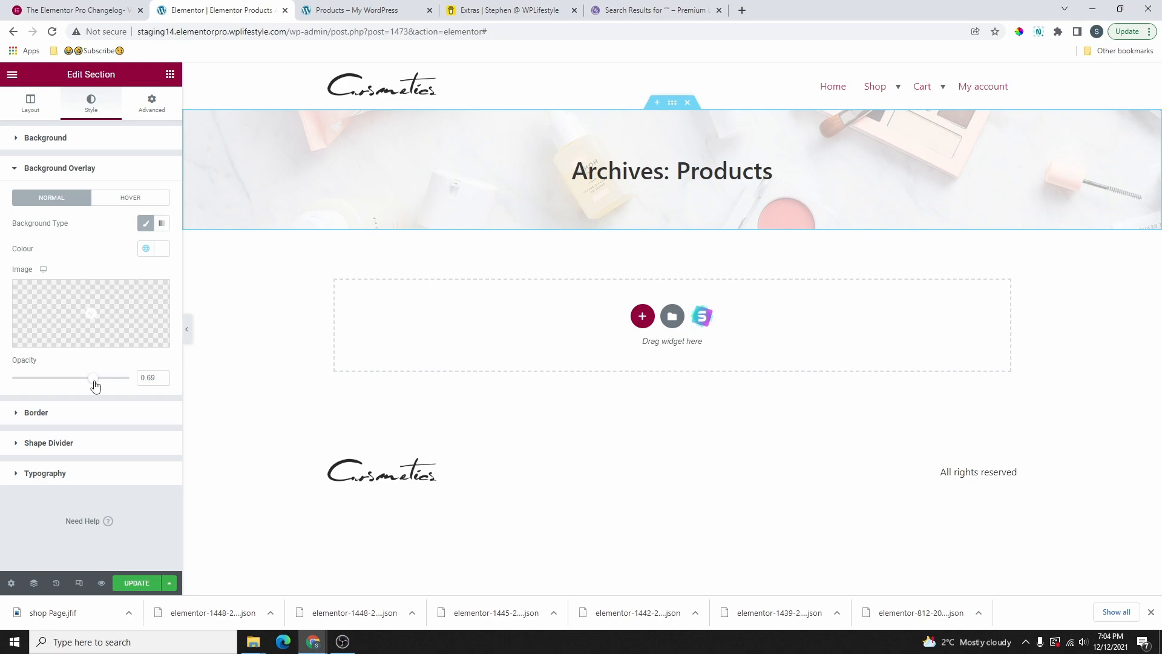
# Set the archive title's text colour to the black global colour and compare the banner with the store's Shop page
pyautogui.click(776, 155)
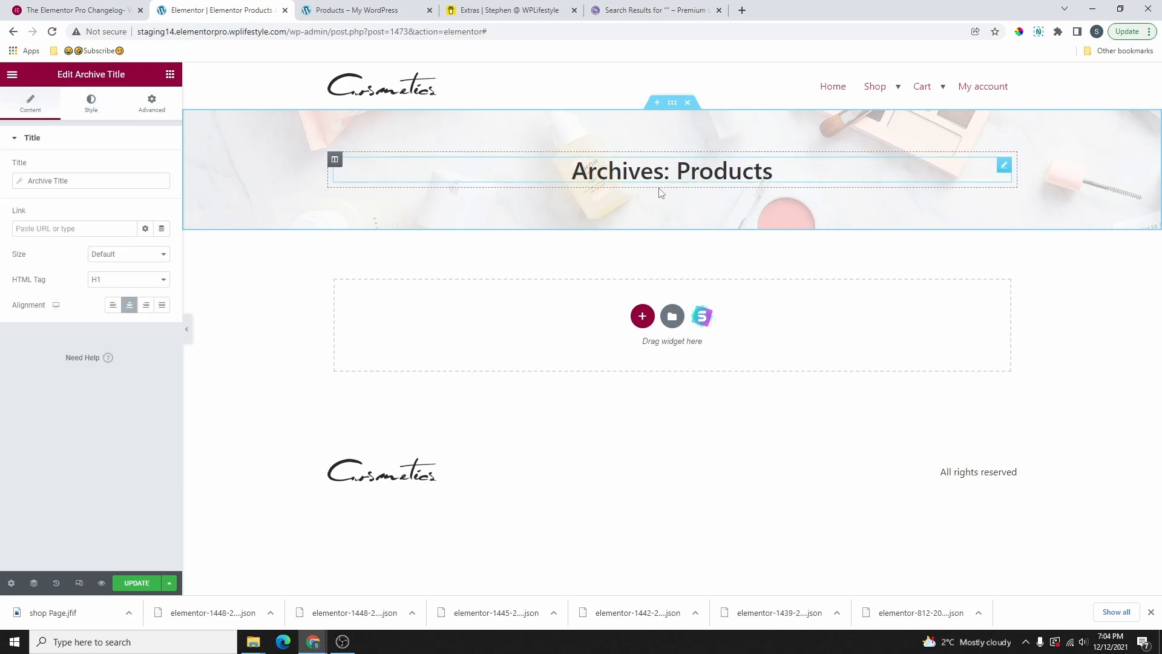
pyautogui.click(90, 103)
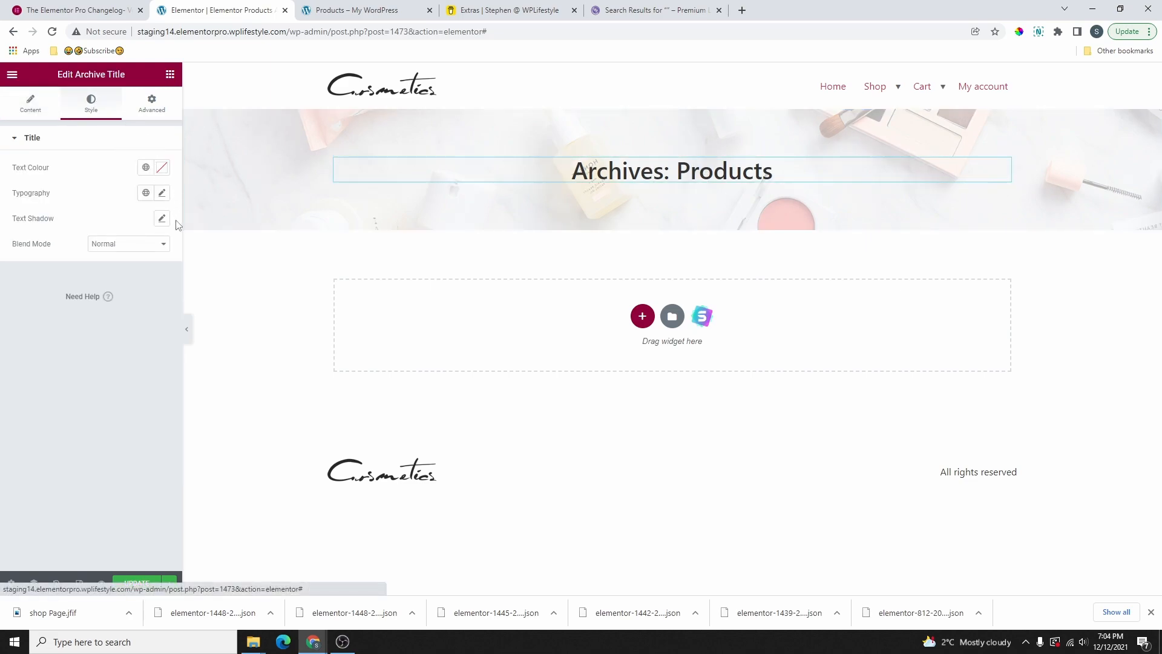
pyautogui.click(149, 171)
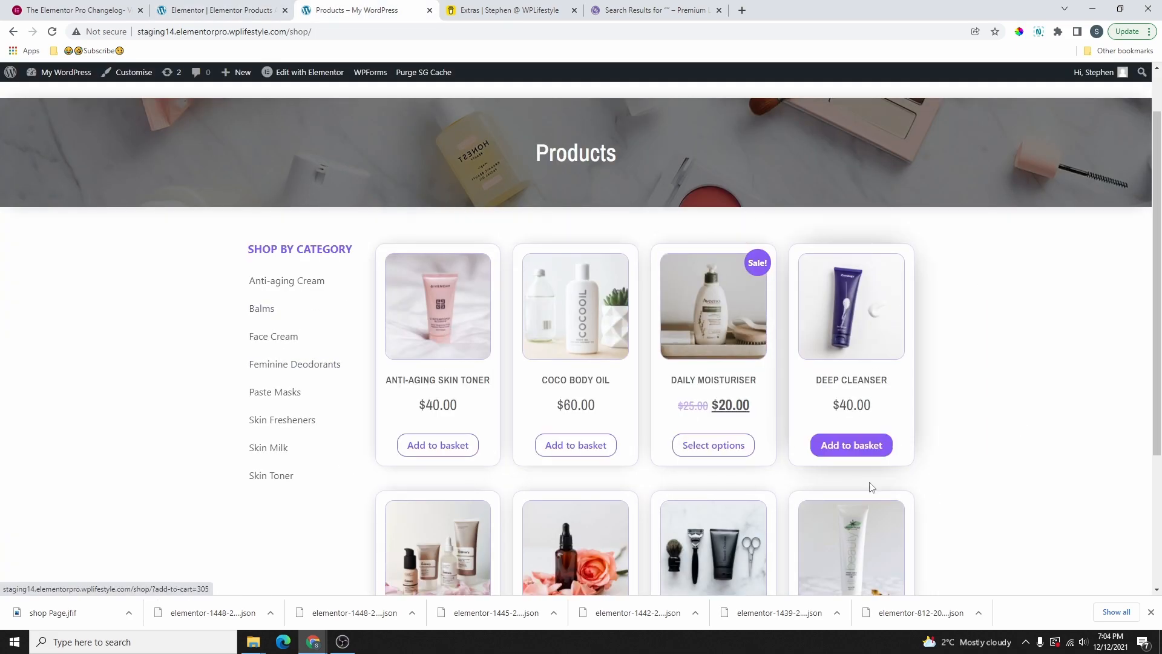
pyautogui.click(218, 9)
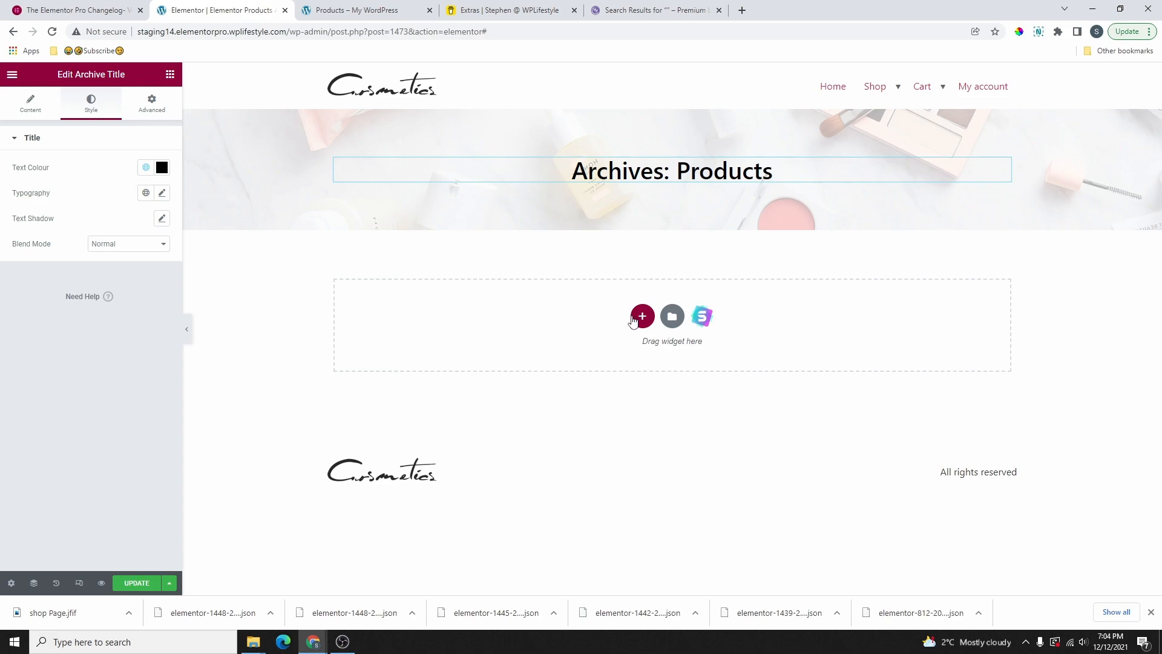
# Add a single-column section below the banner and place the Archive Products widget in it
pyautogui.click(643, 316)
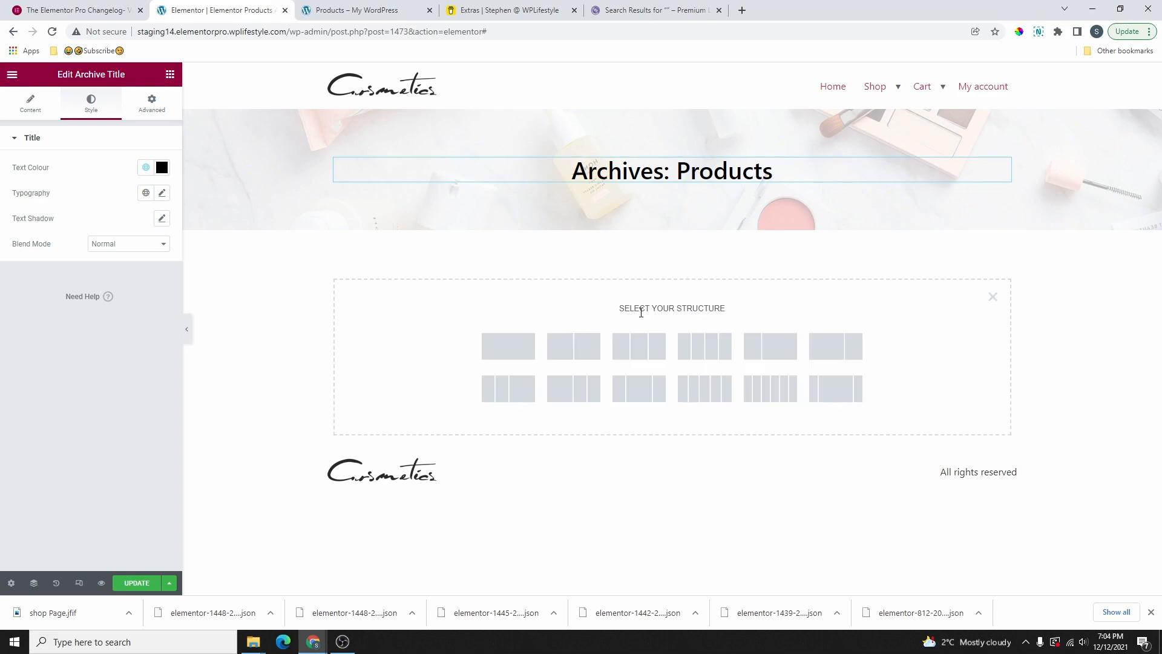
pyautogui.click(532, 347)
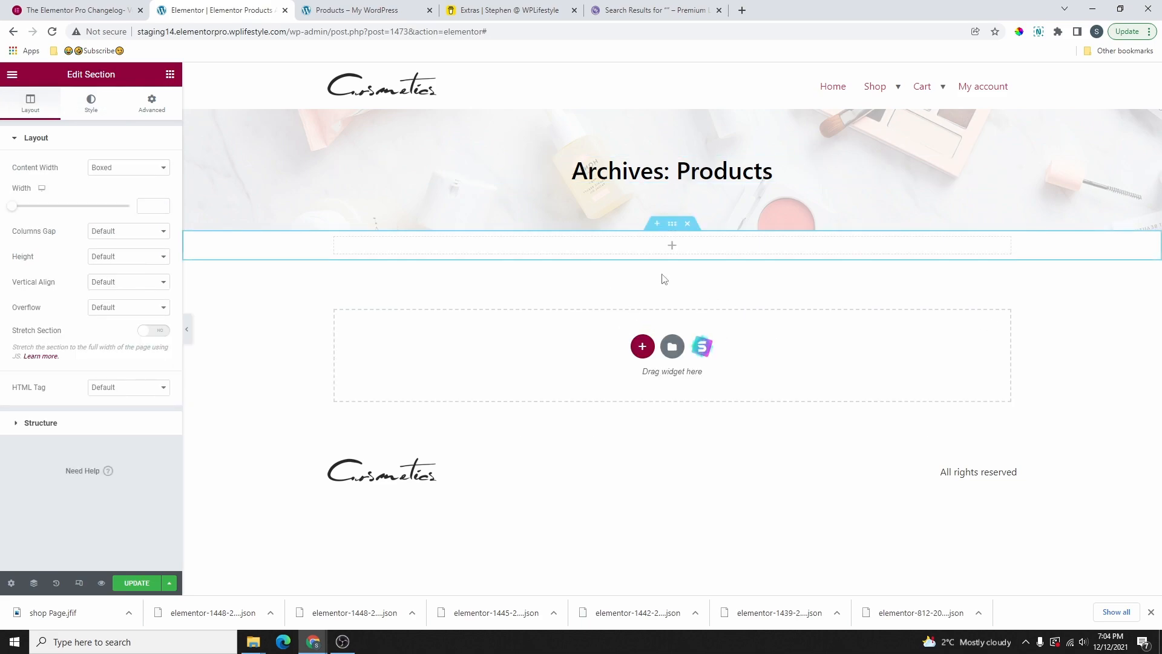
pyautogui.click(170, 74)
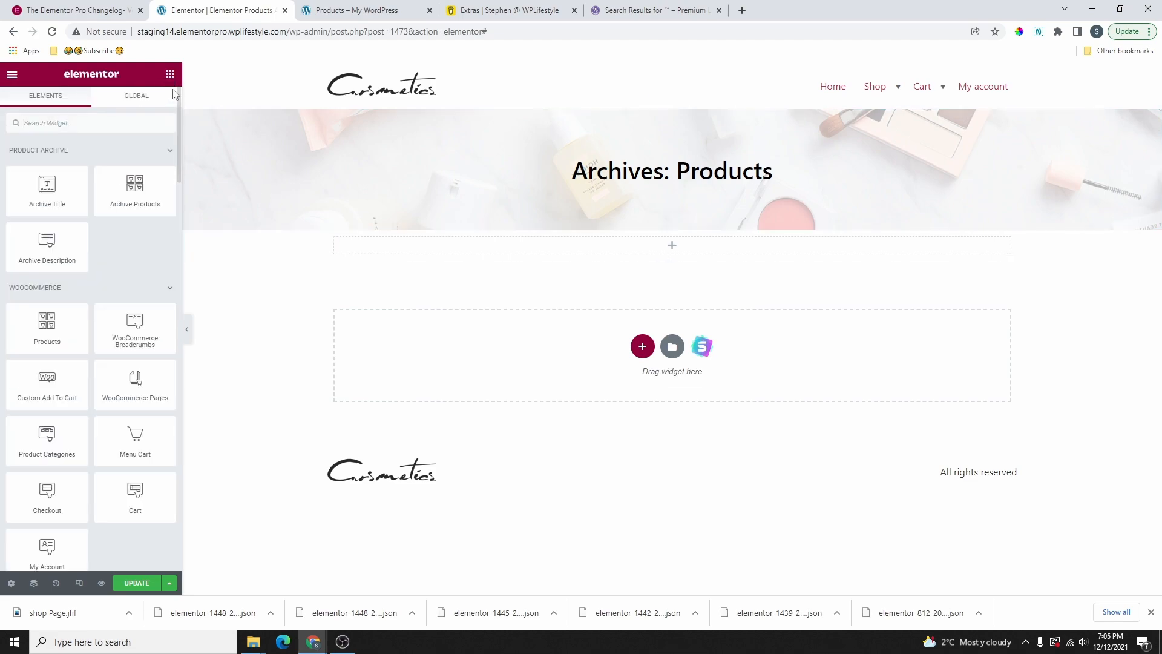
pyautogui.moveTo(129, 187); pyautogui.dragTo(678, 248)
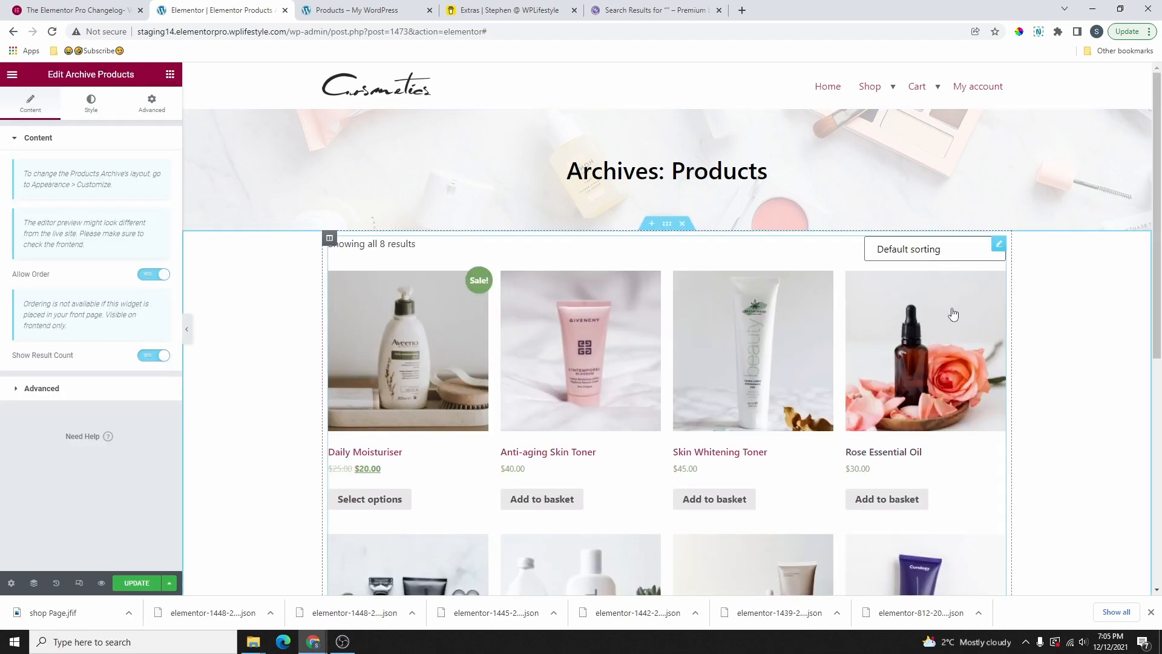
# Review the product grid, turn off Allow Order and Show Result Count, and compare it with the store's Shop page
pyautogui.scroll(-5, 953, 313)
pyautogui.scroll(5, 1027, 302)
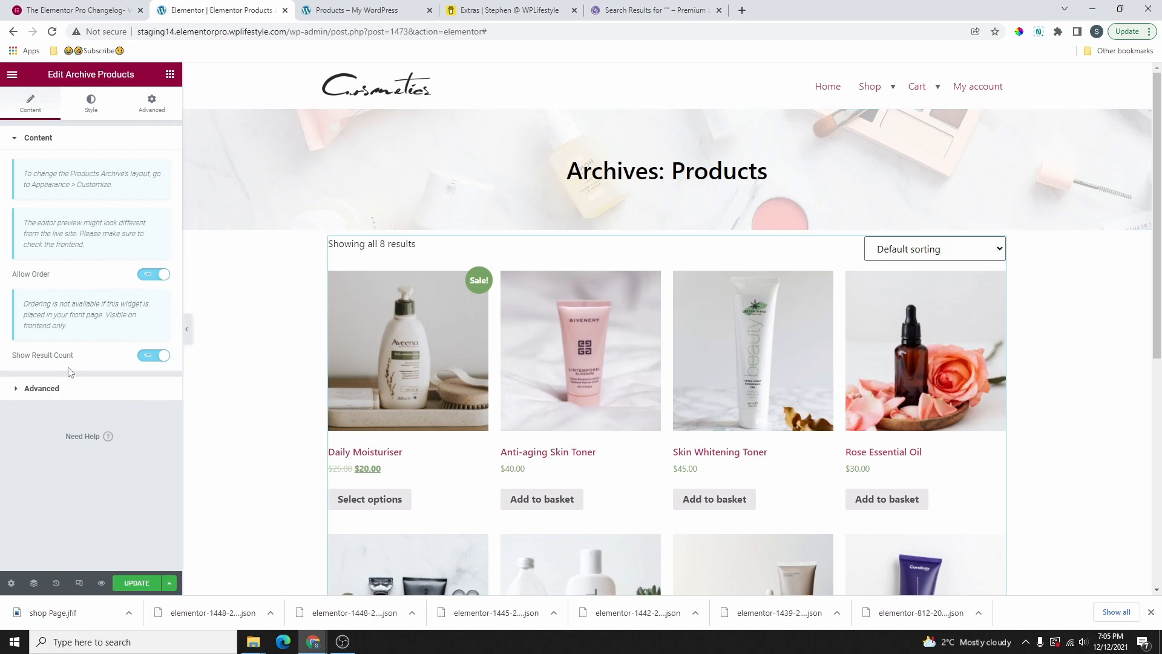
pyautogui.click(153, 357)
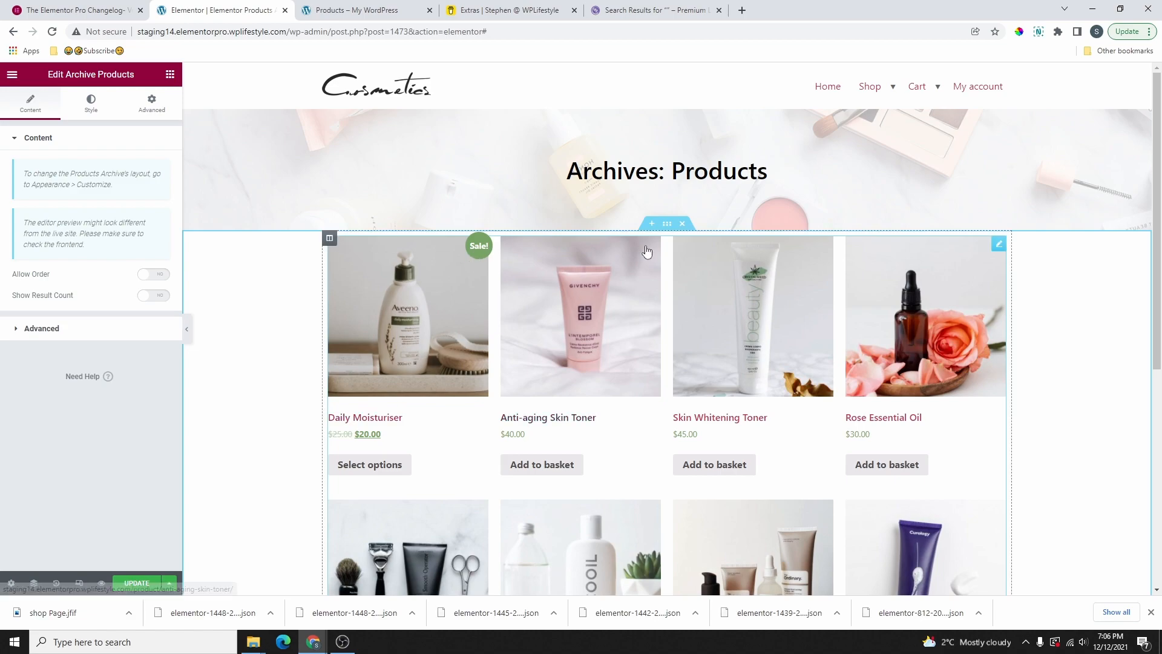
pyautogui.hotkey('ctrl', 'Tab')
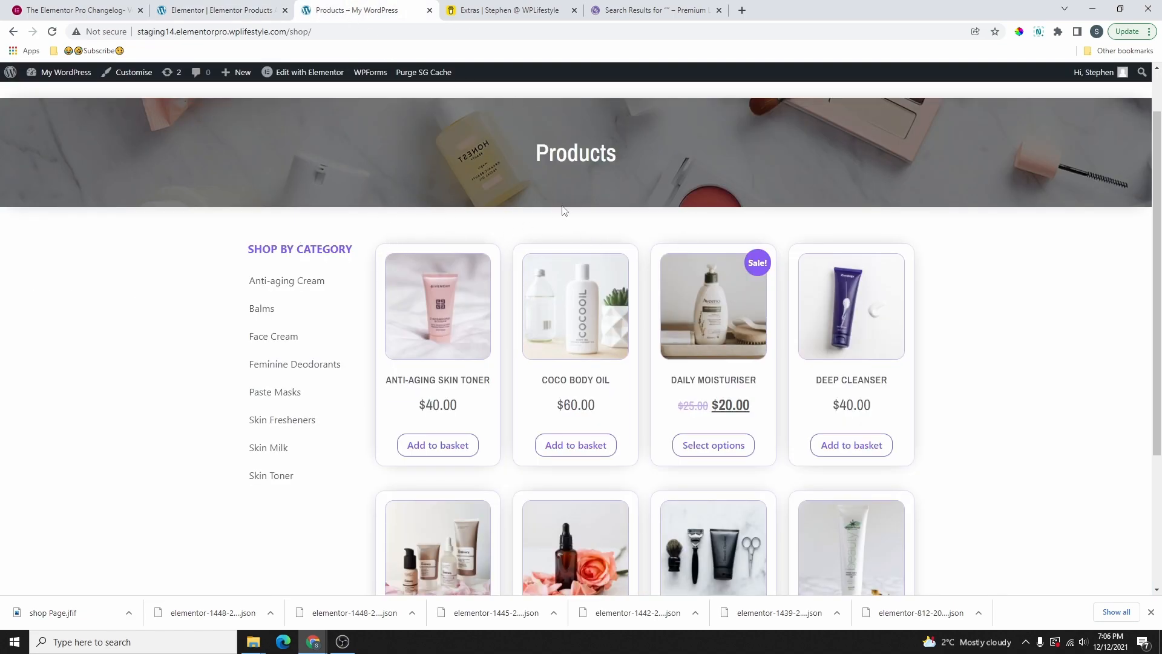
# Give the product grid section unlinked padding of 50 px above and 50 px below its content
pyautogui.click(236, 10)
pyautogui.click(666, 224)
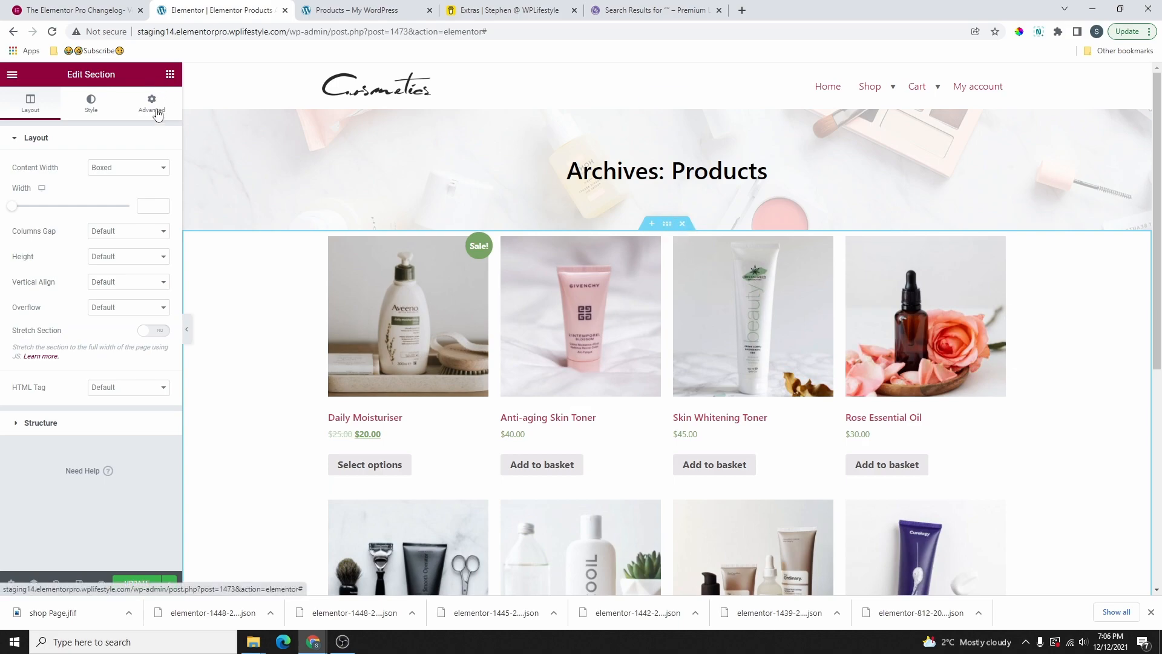
pyautogui.click(152, 104)
pyautogui.click(154, 230)
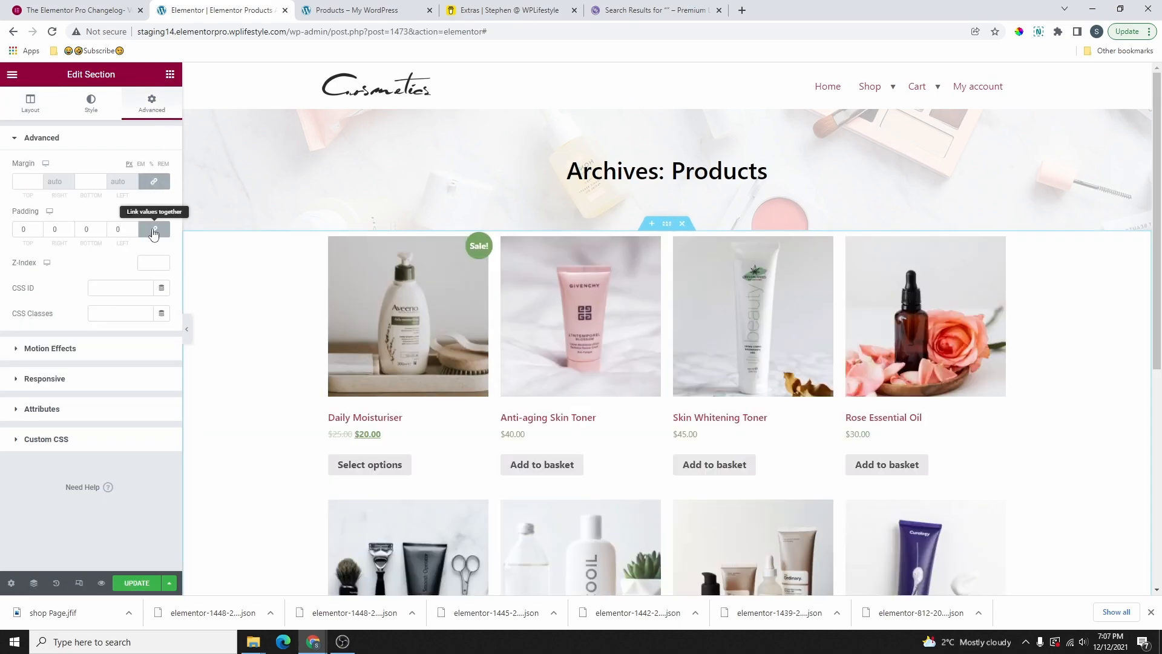
pyautogui.moveTo(28, 231); pyautogui.dragTo(10, 232)
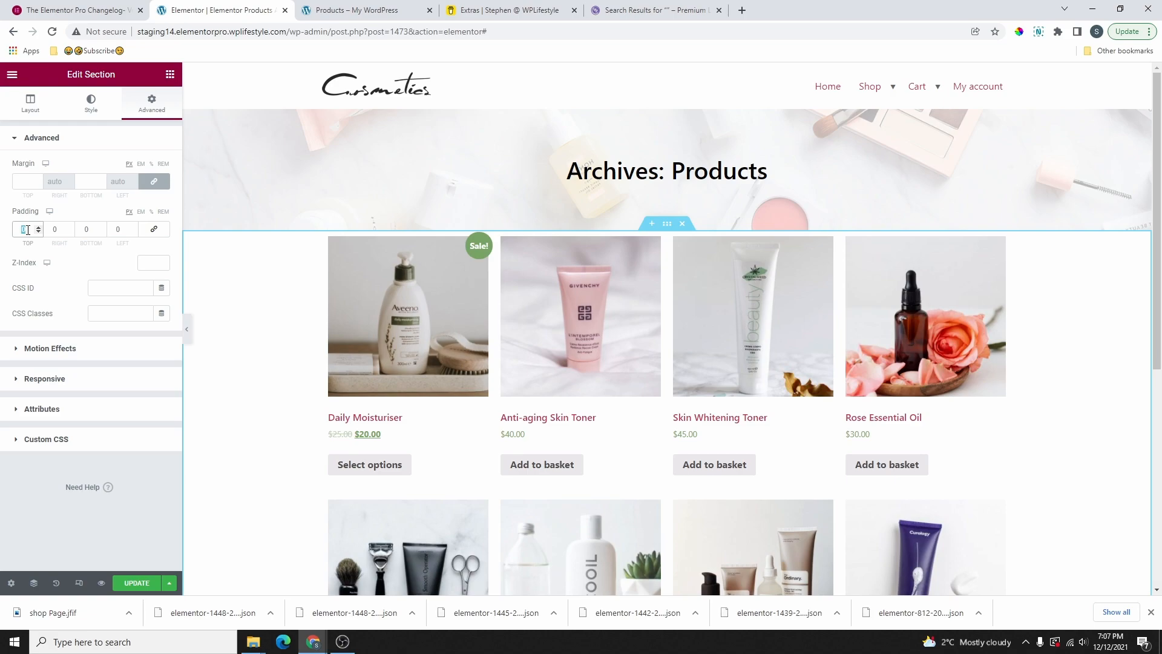
pyautogui.write('50')
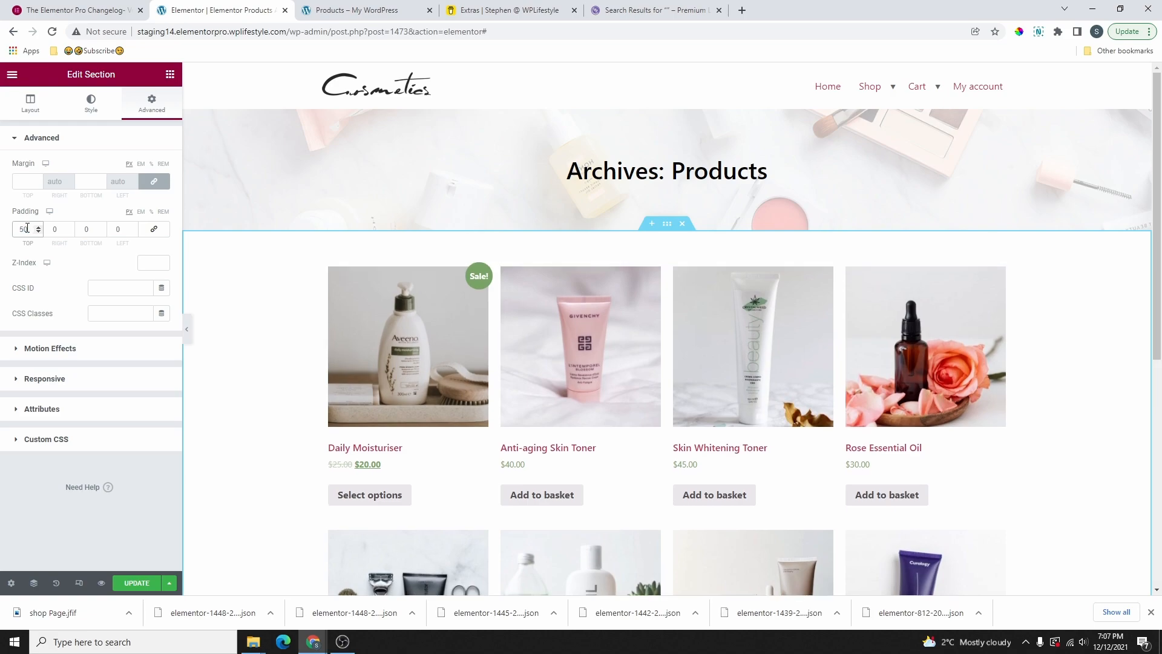
pyautogui.doubleClick(84, 229)
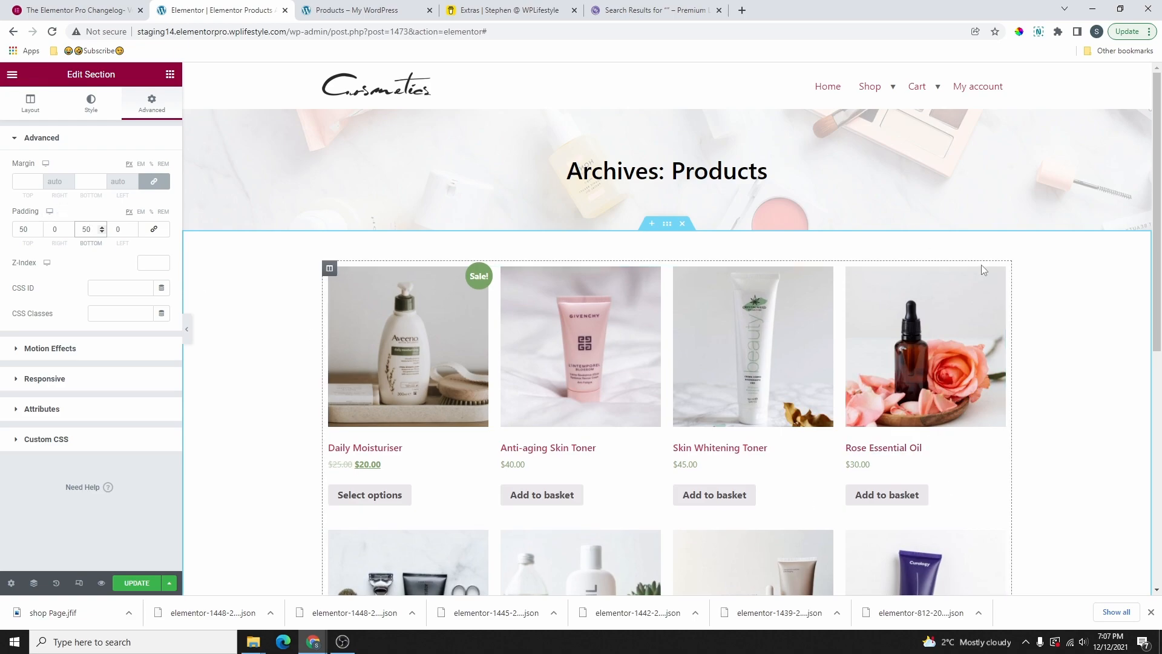
# Set the Archive Products widget's columns gap to 29 and centre the product content
pyautogui.click(998, 276)
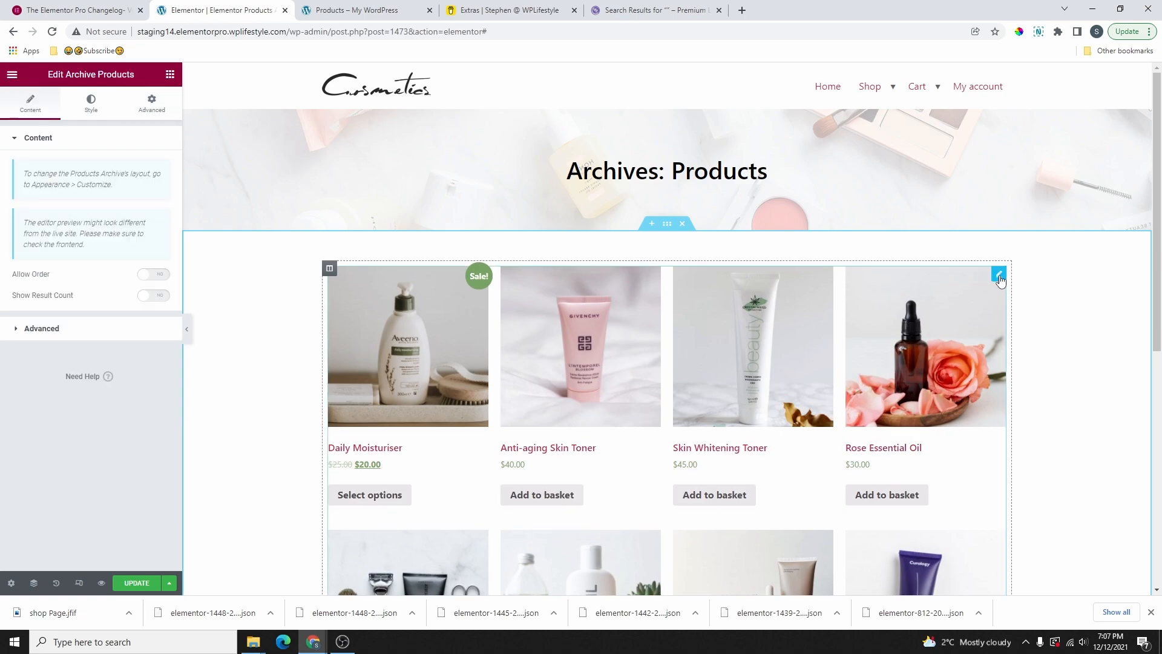
pyautogui.click(91, 102)
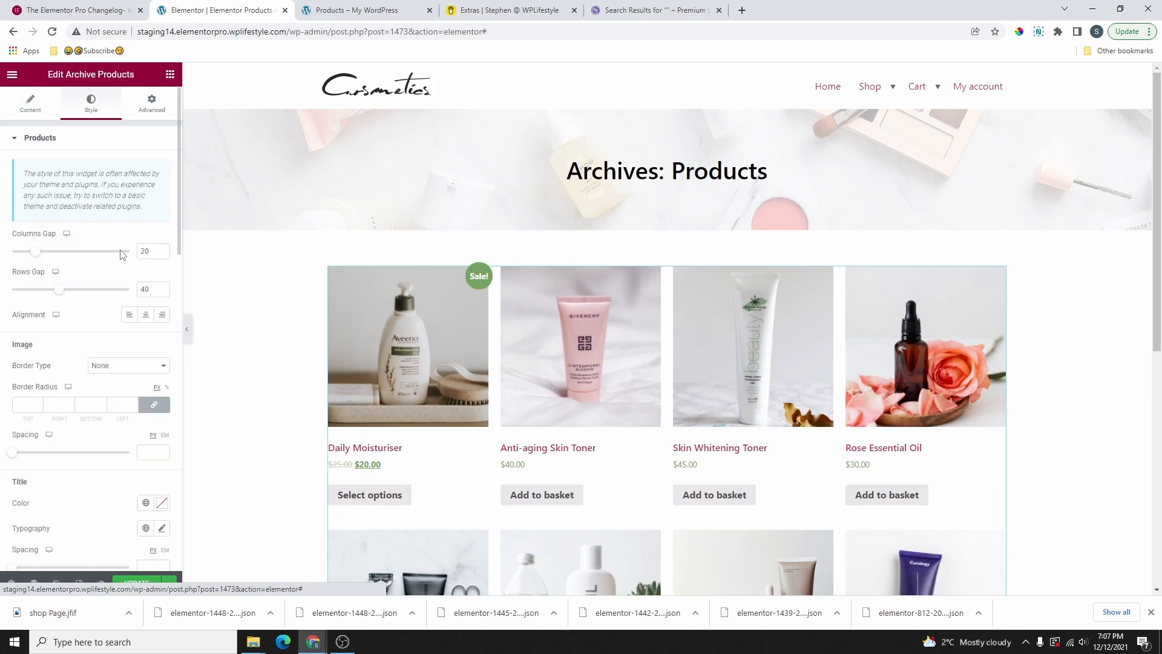
pyautogui.scroll(-1, 85, 306)
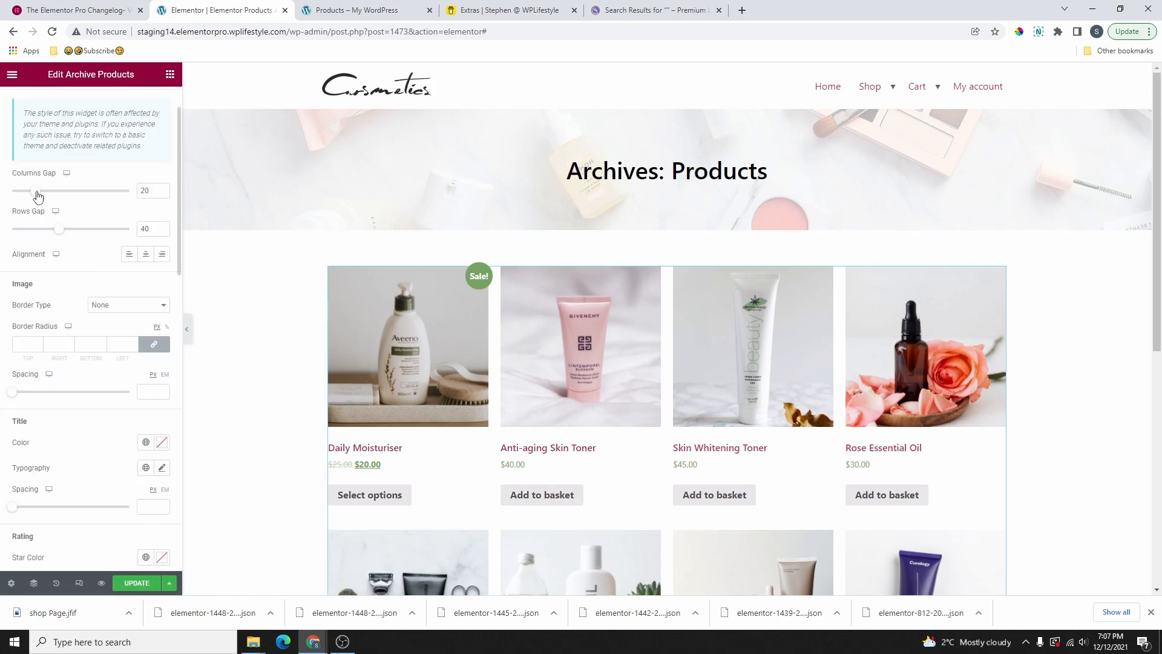
pyautogui.moveTo(37, 191); pyautogui.dragTo(90, 207)
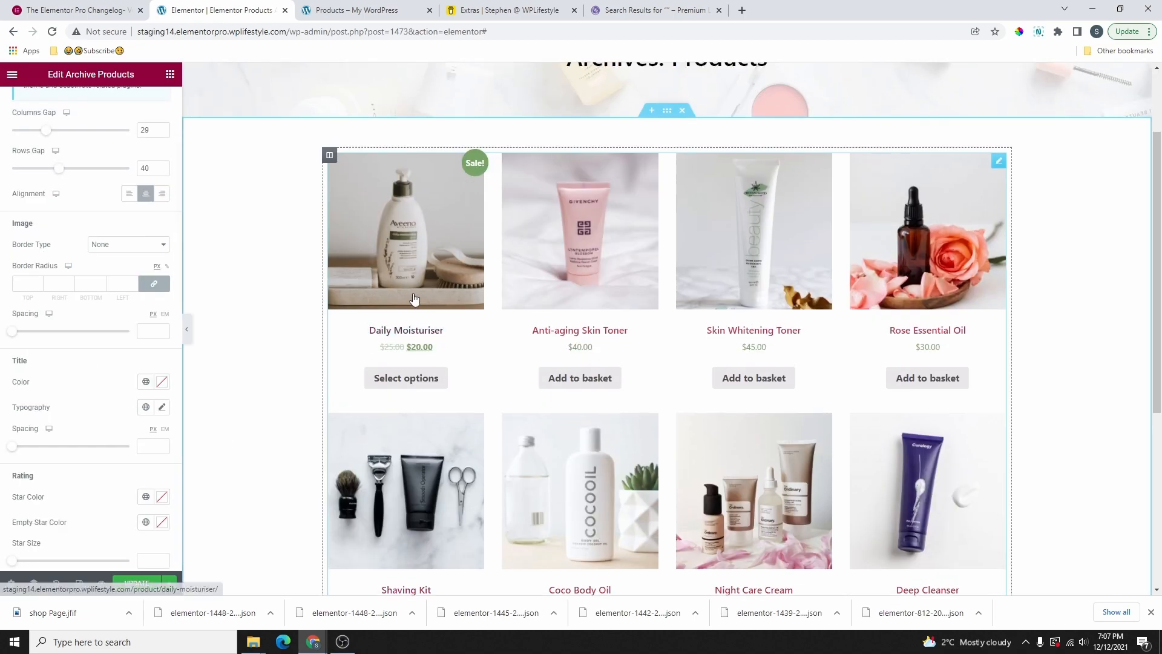
pyautogui.scroll(1, 348, 258)
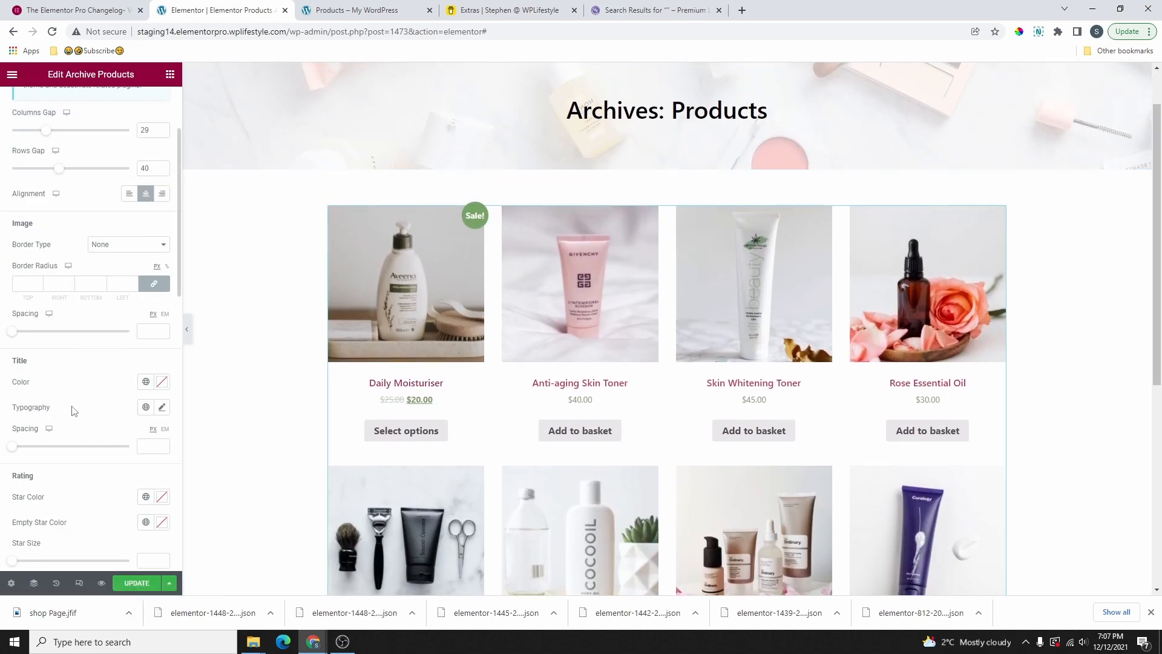
# Give the product buttons a solid border 1 px wide and a white global background colour
pyautogui.scroll(-10, 73, 363)
pyautogui.scroll(2, 59, 246)
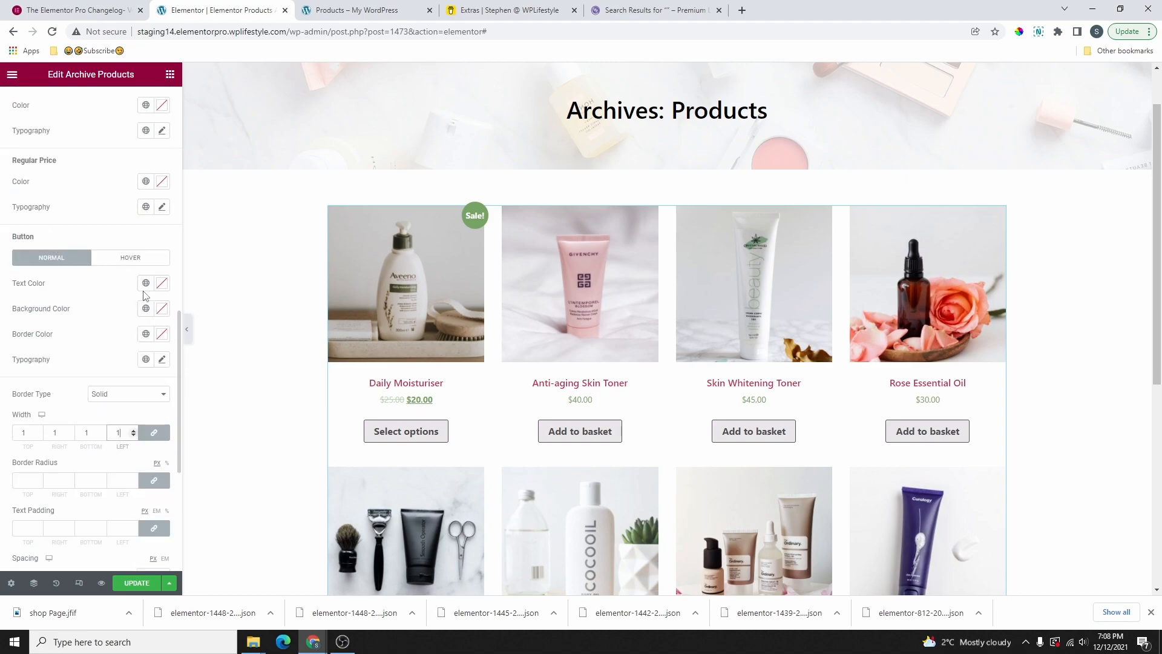
pyautogui.click(145, 308)
pyautogui.click(77, 474)
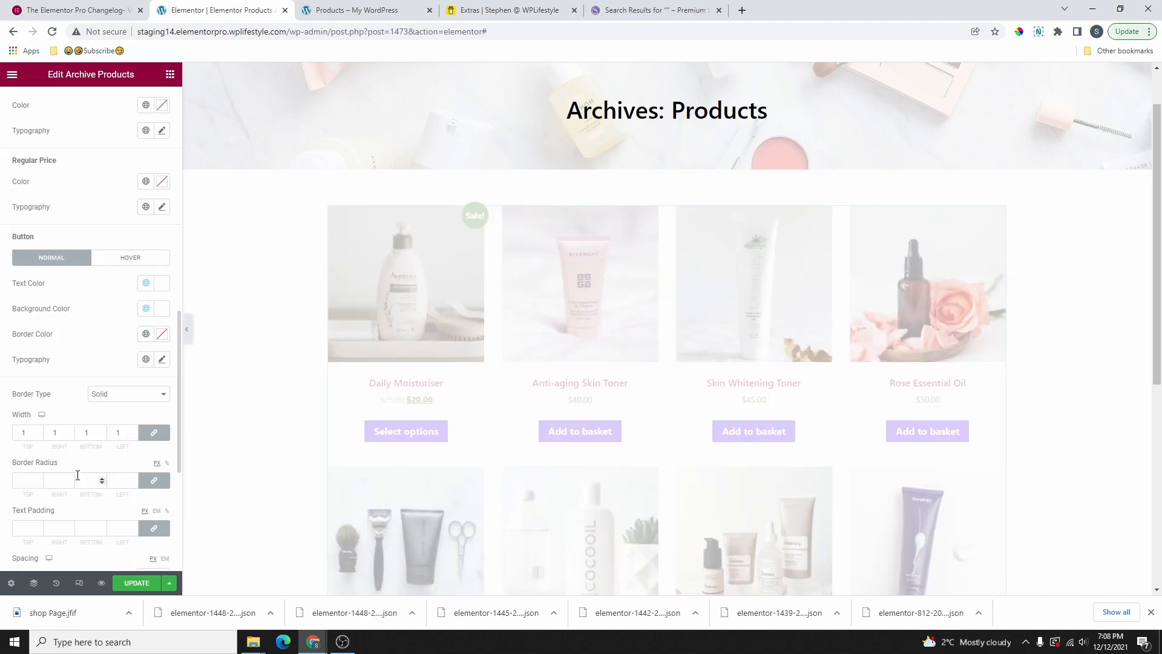
# Set the product buttons' normal border and text colours to the purple global colour New Item #5
pyautogui.click(146, 334)
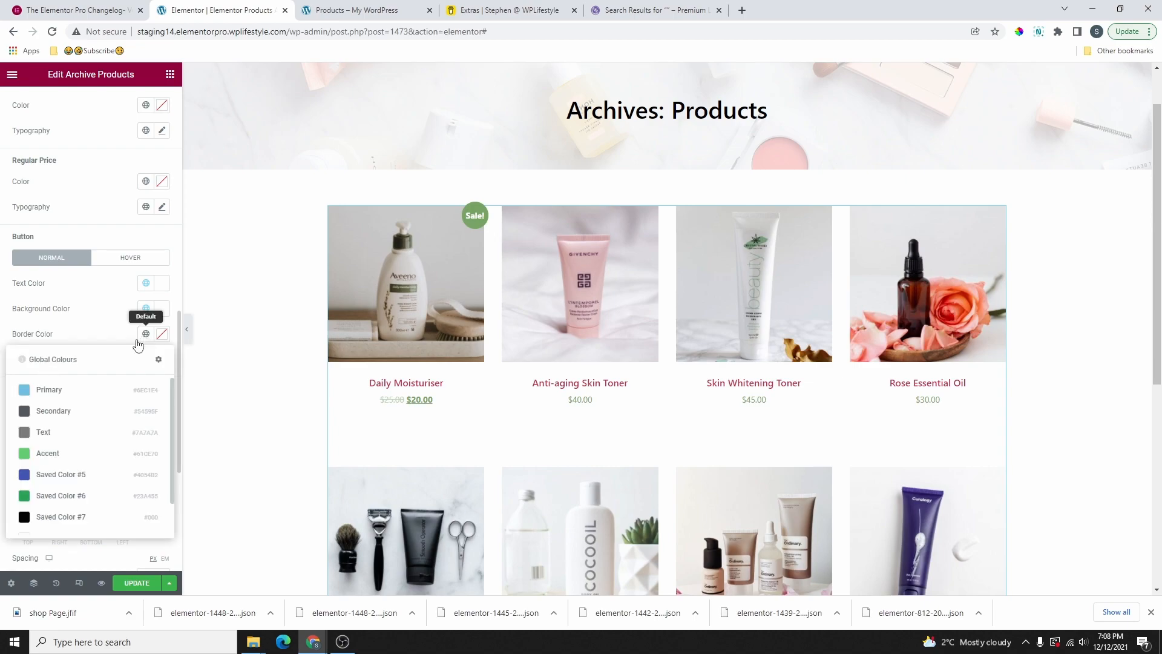
pyautogui.click(77, 466)
pyautogui.click(138, 396)
pyautogui.click(104, 376)
pyautogui.click(146, 283)
pyautogui.scroll(-2, 64, 447)
pyautogui.click(67, 471)
# Set the buttons' hover text to white Saved Color #8 and hover background to purple New Item #5, with a 15 px border radius
pyautogui.click(118, 260)
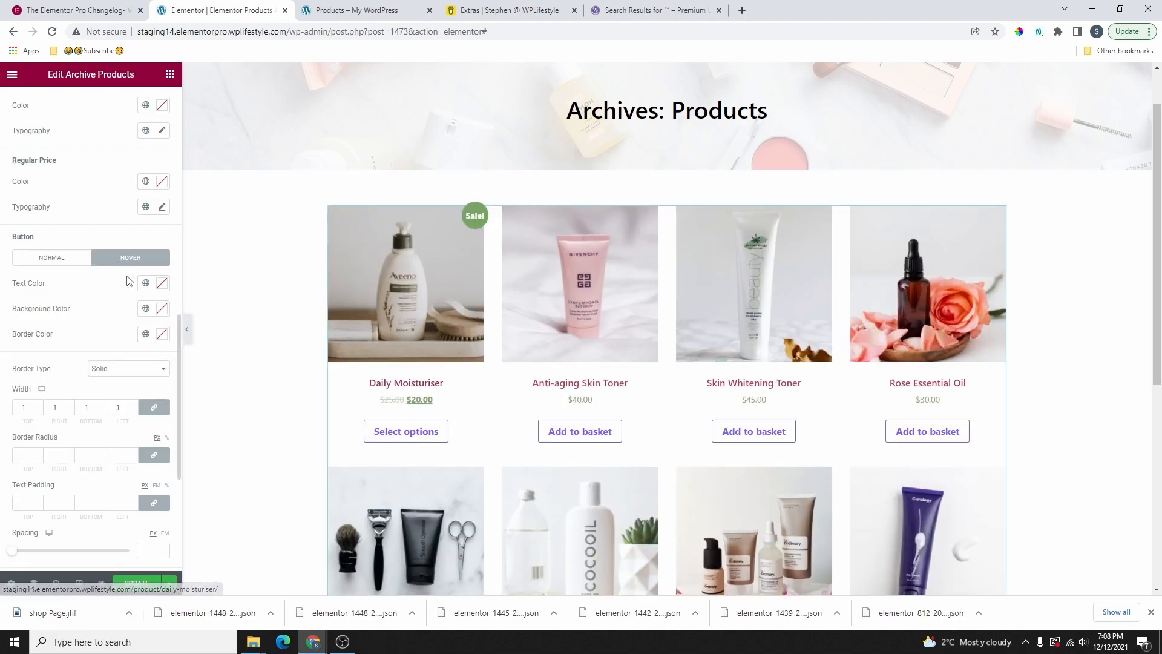
pyautogui.click(146, 282)
pyautogui.scroll(-1, 73, 417)
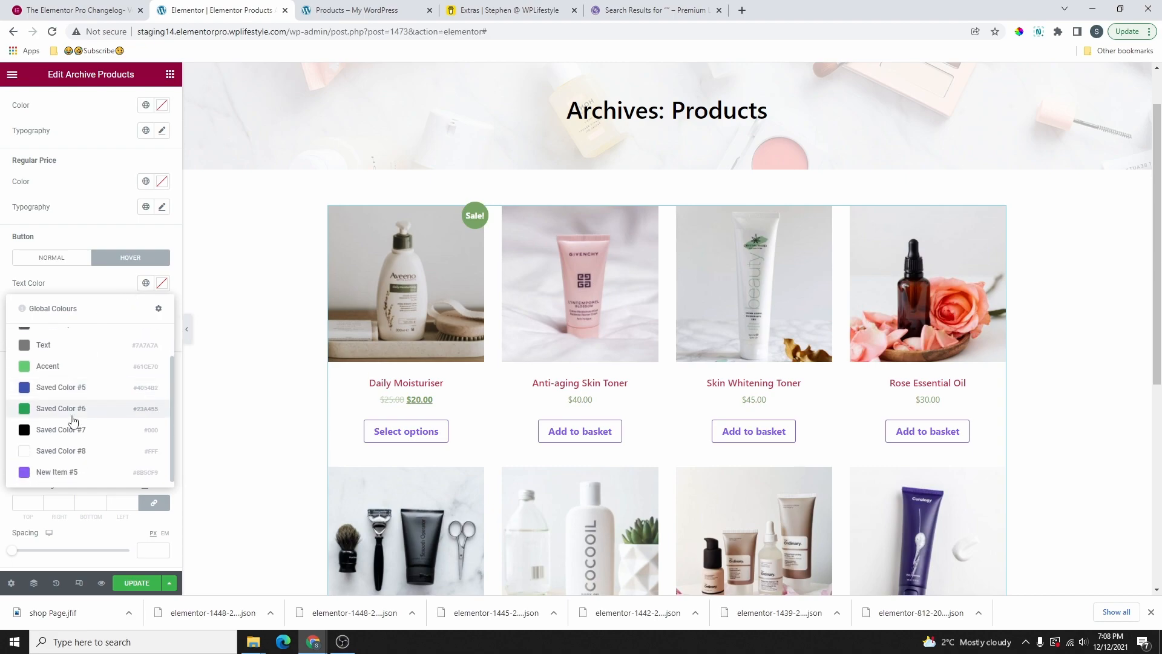
pyautogui.click(71, 451)
pyautogui.click(146, 308)
pyautogui.scroll(-2, 91, 424)
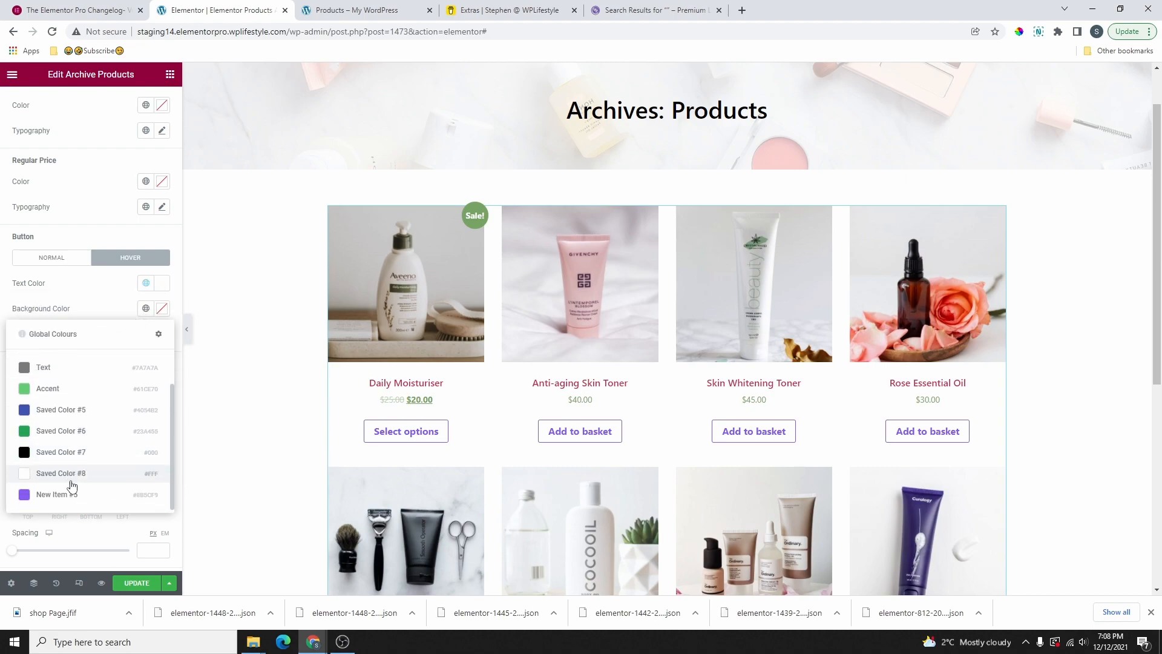
pyautogui.click(70, 493)
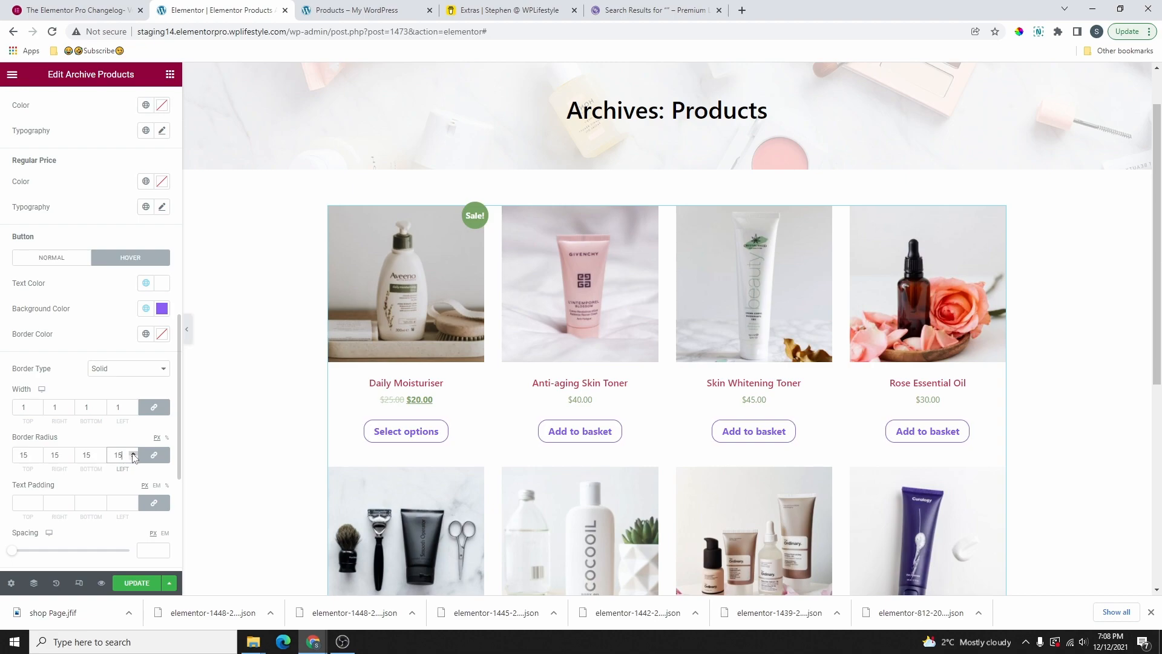
# Style the product boxes with a 1 px border width, a border radius of 1 and 15 px padding on all sides
pyautogui.scroll(-5, 91, 423)
pyautogui.click(79, 400)
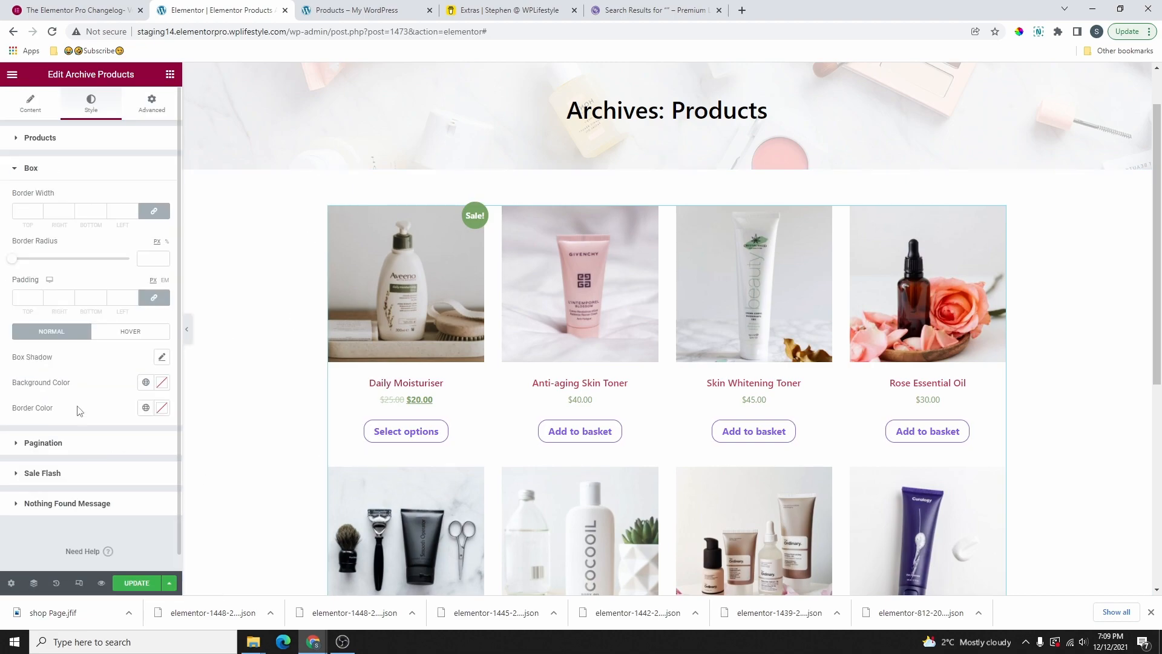
pyautogui.click(133, 208)
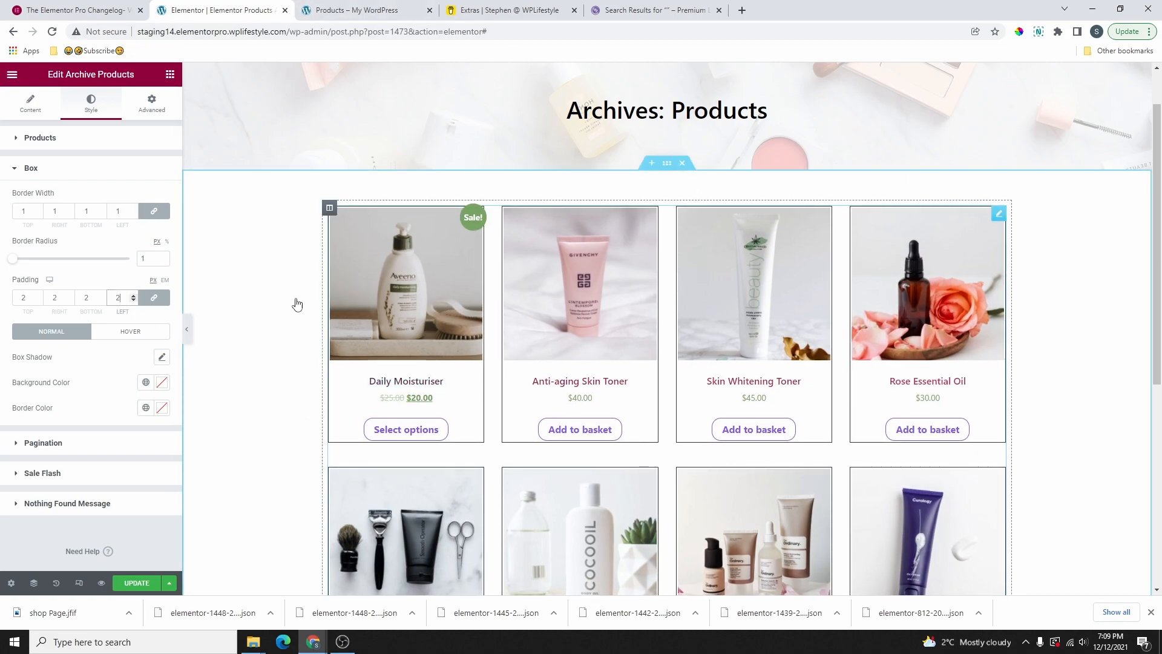
pyautogui.click(134, 294)
pyautogui.click(133, 294)
pyautogui.click(133, 295)
pyautogui.click(133, 294)
pyautogui.click(134, 295)
pyautogui.click(134, 295)
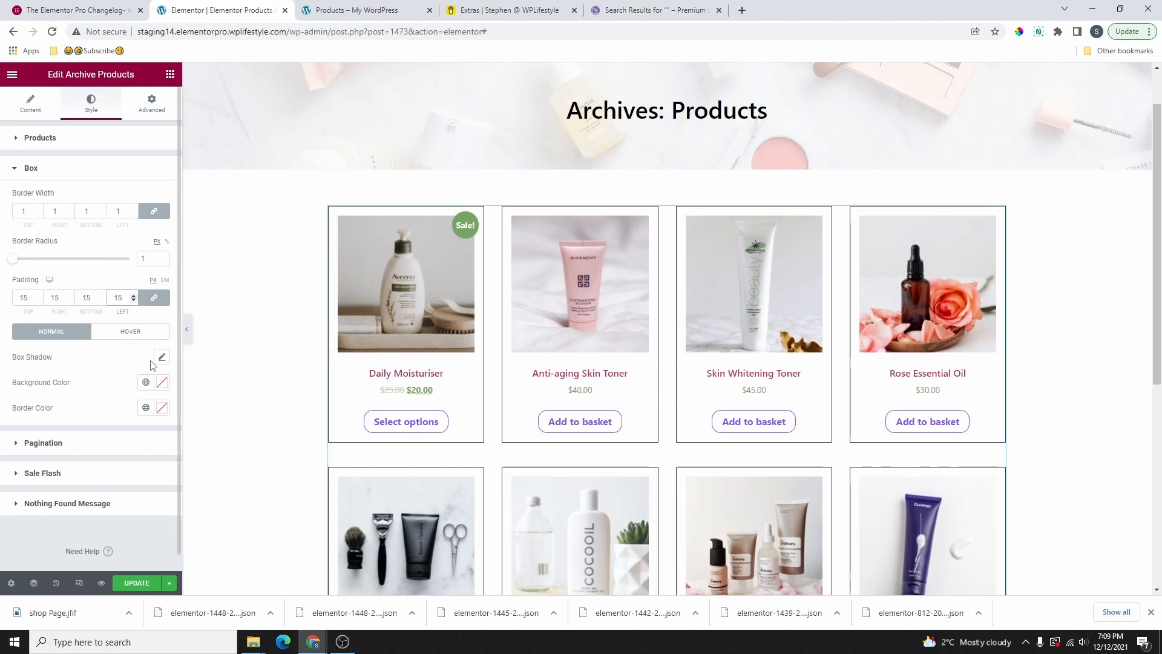
# Set the product boxes' border colour to purple New Item #5 and lighten it by lowering its opacity
pyautogui.click(148, 384)
pyautogui.click(107, 363)
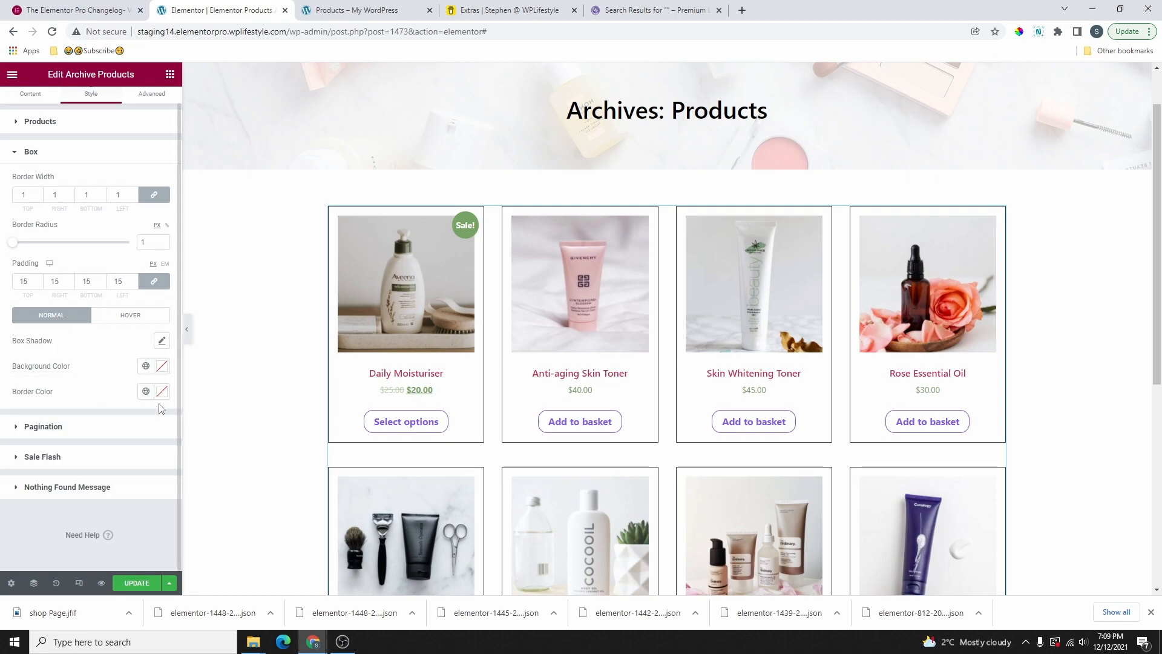
pyautogui.click(147, 392)
pyautogui.scroll(-2, 86, 290)
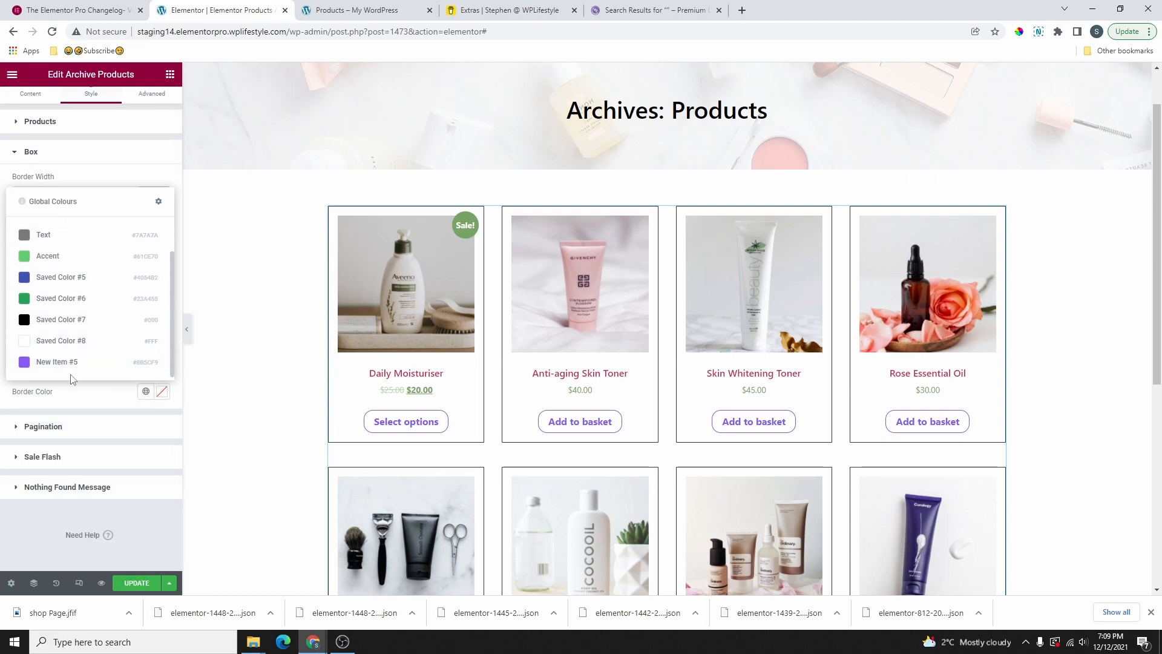
pyautogui.click(61, 363)
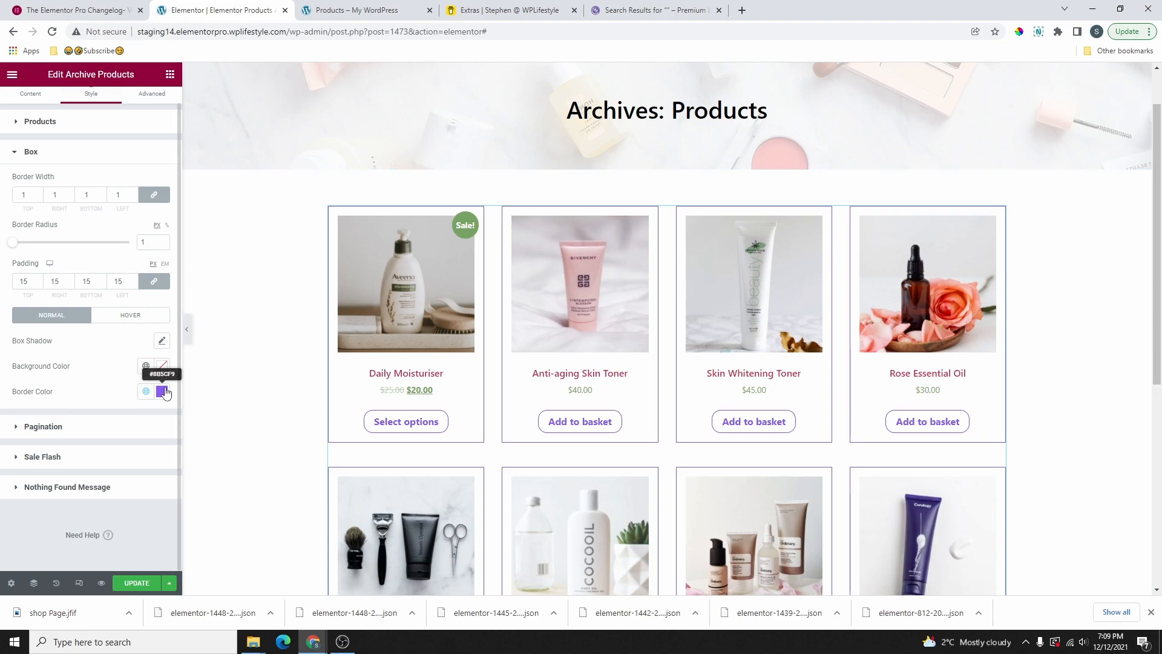
pyautogui.click(162, 391)
pyautogui.moveTo(162, 343); pyautogui.dragTo(68, 344)
pyautogui.click(644, 409)
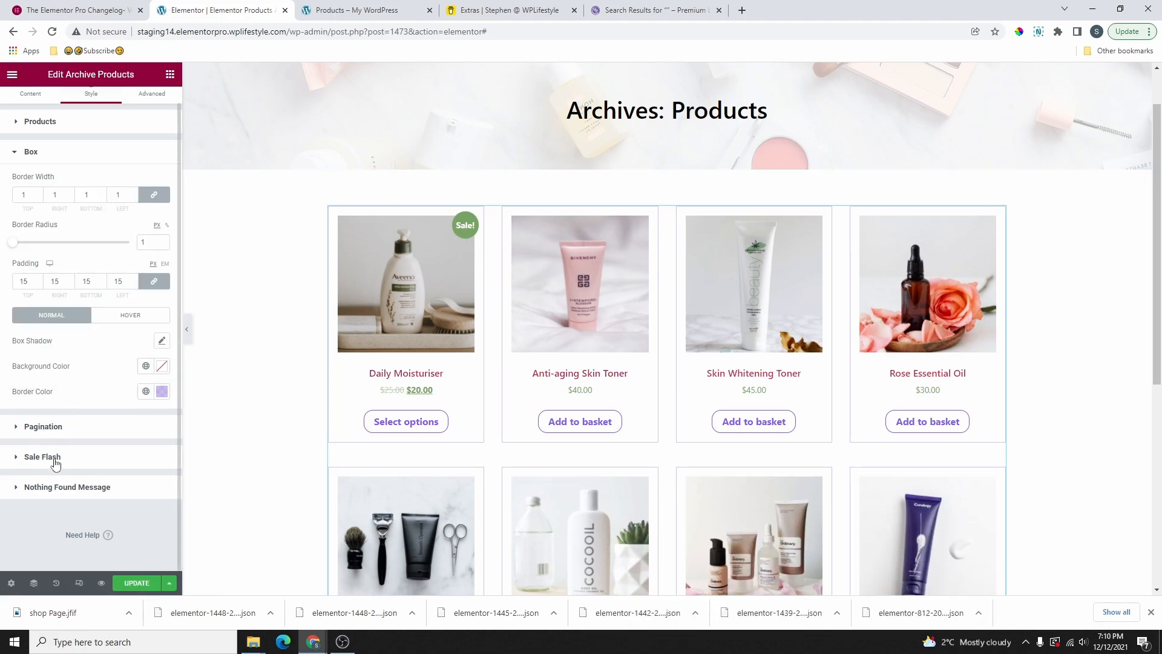
# Keep the sale flash shown, with white Saved Color #8 text on a purple New Item #5 background
pyautogui.click(42, 457)
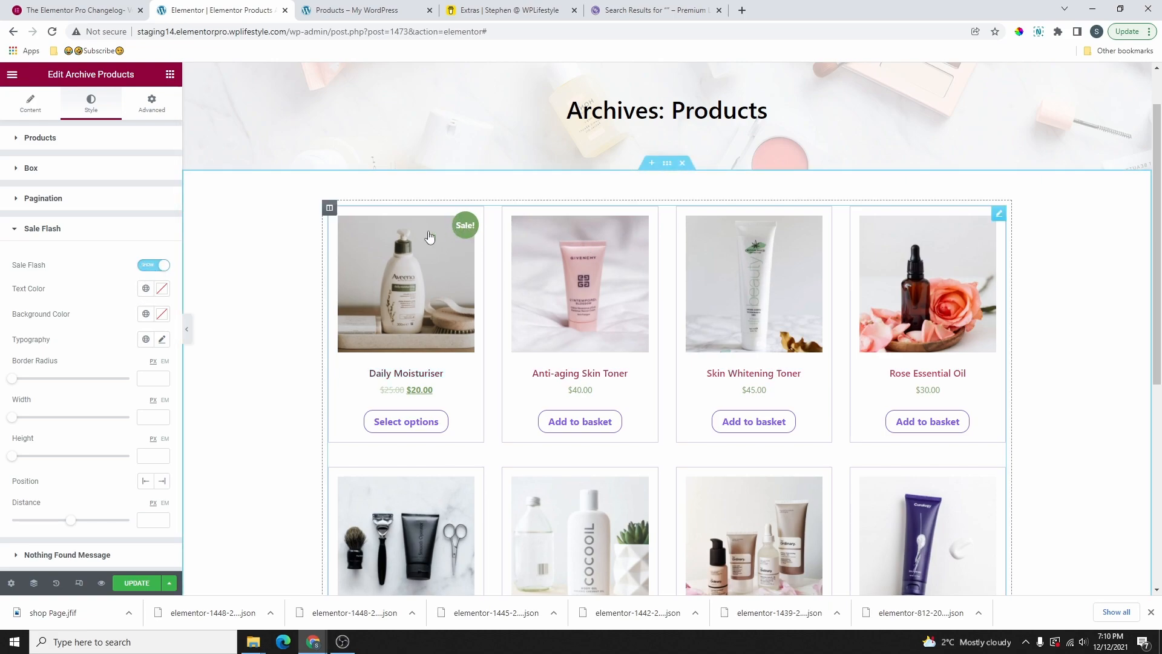
pyautogui.click(153, 266)
pyautogui.click(154, 269)
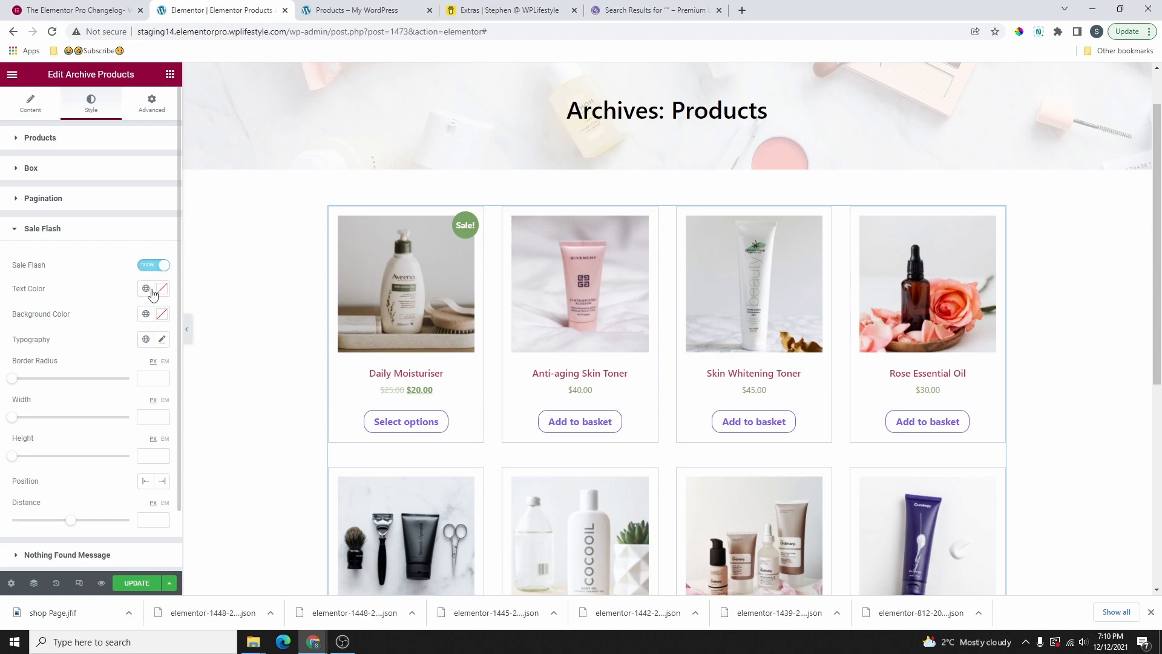
pyautogui.click(146, 288)
pyautogui.scroll(-3, 67, 451)
pyautogui.click(57, 476)
pyautogui.click(145, 289)
pyautogui.click(71, 453)
pyautogui.click(146, 314)
pyautogui.scroll(-3, 67, 460)
pyautogui.click(58, 501)
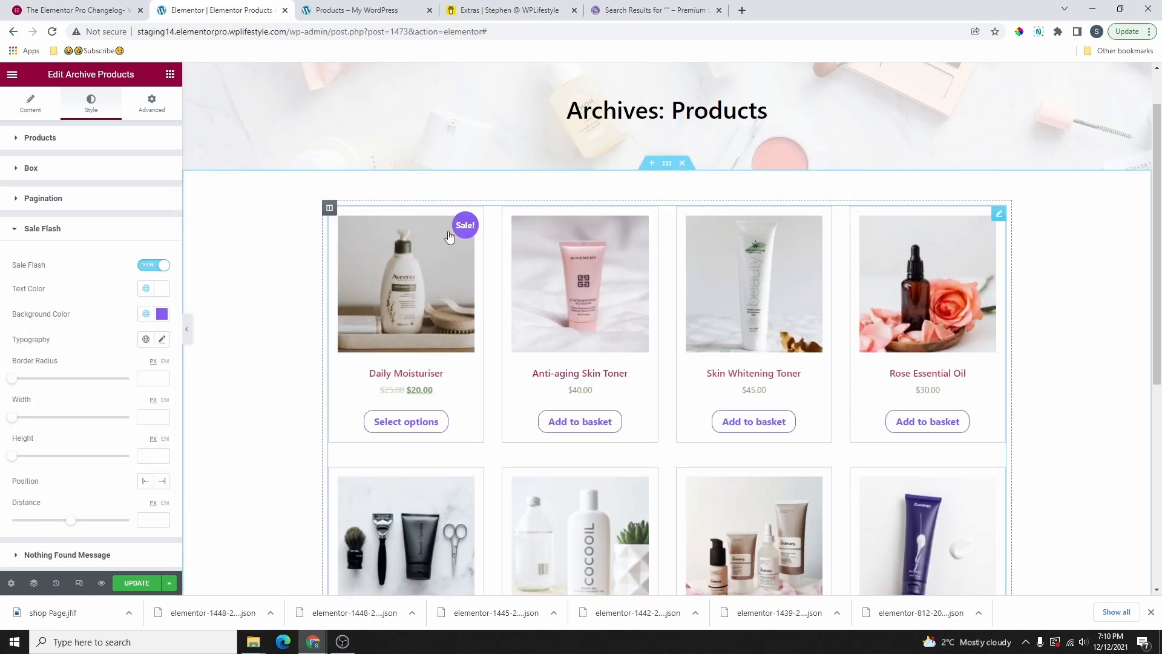
# Set the product titles' colour to purple New Item #5 and adjust the font size in their typography
pyautogui.scroll(-1, 94, 436)
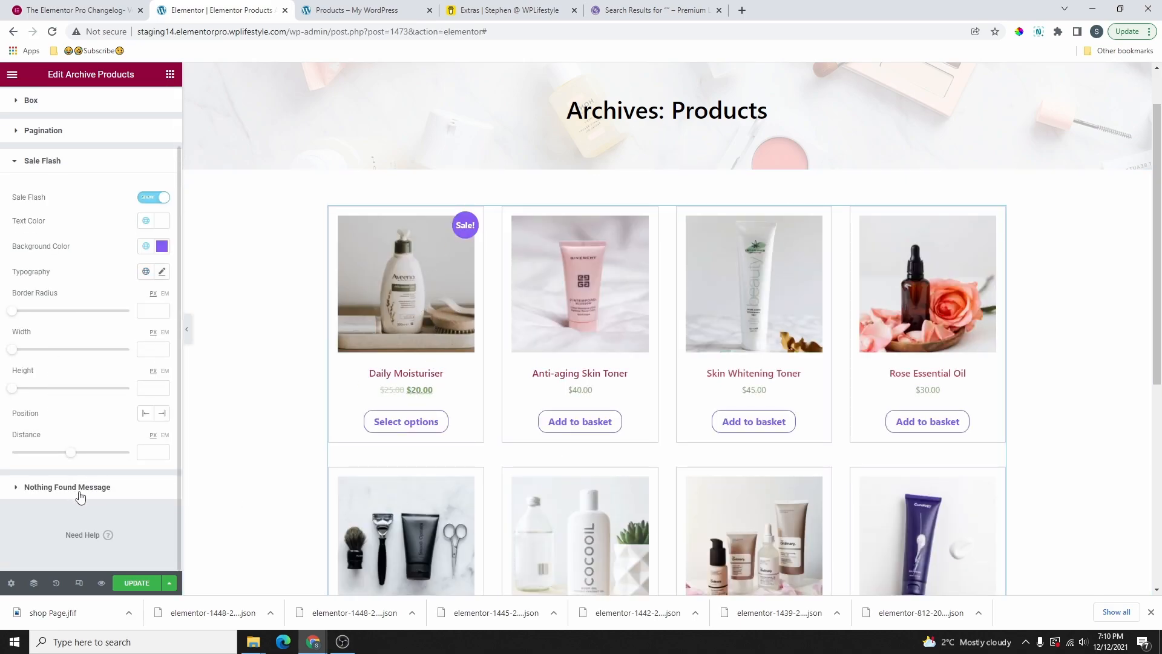
pyautogui.scroll(1, 90, 401)
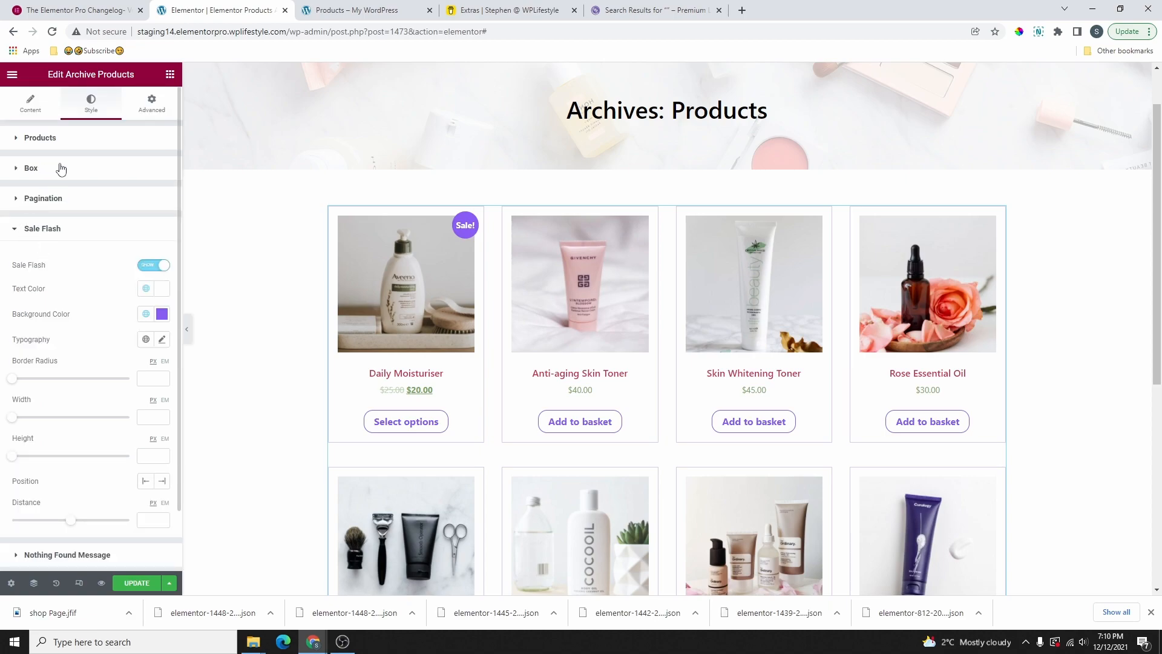
pyautogui.click(61, 138)
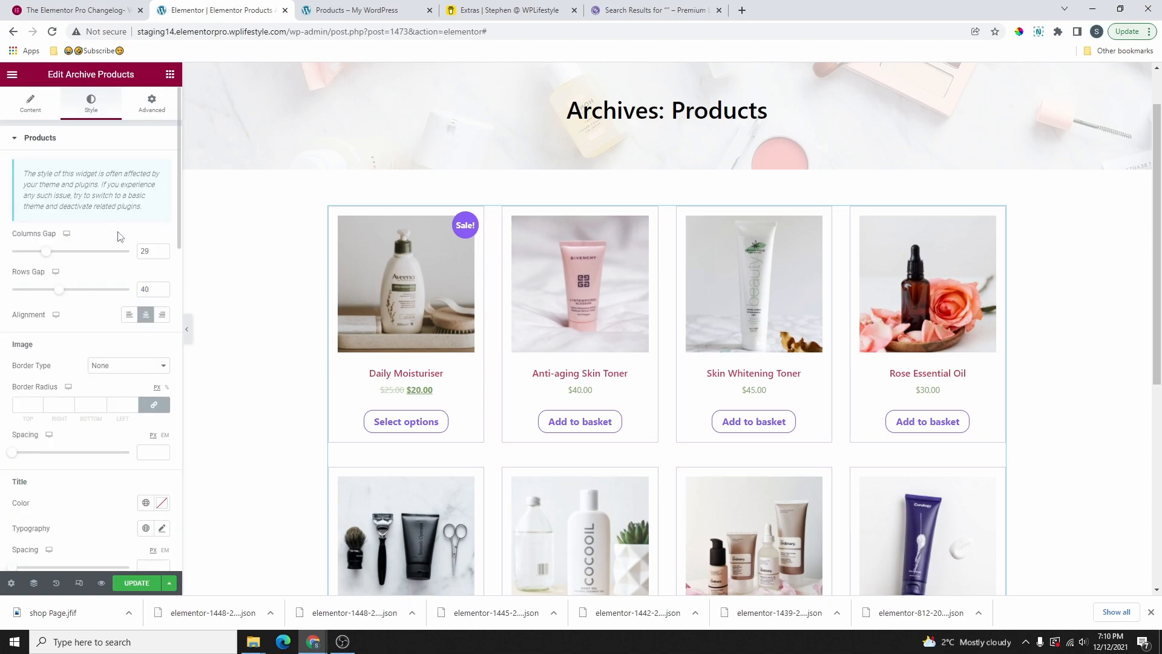
pyautogui.scroll(-3, 90, 272)
pyautogui.click(144, 322)
pyautogui.scroll(-2, 68, 417)
pyautogui.click(67, 506)
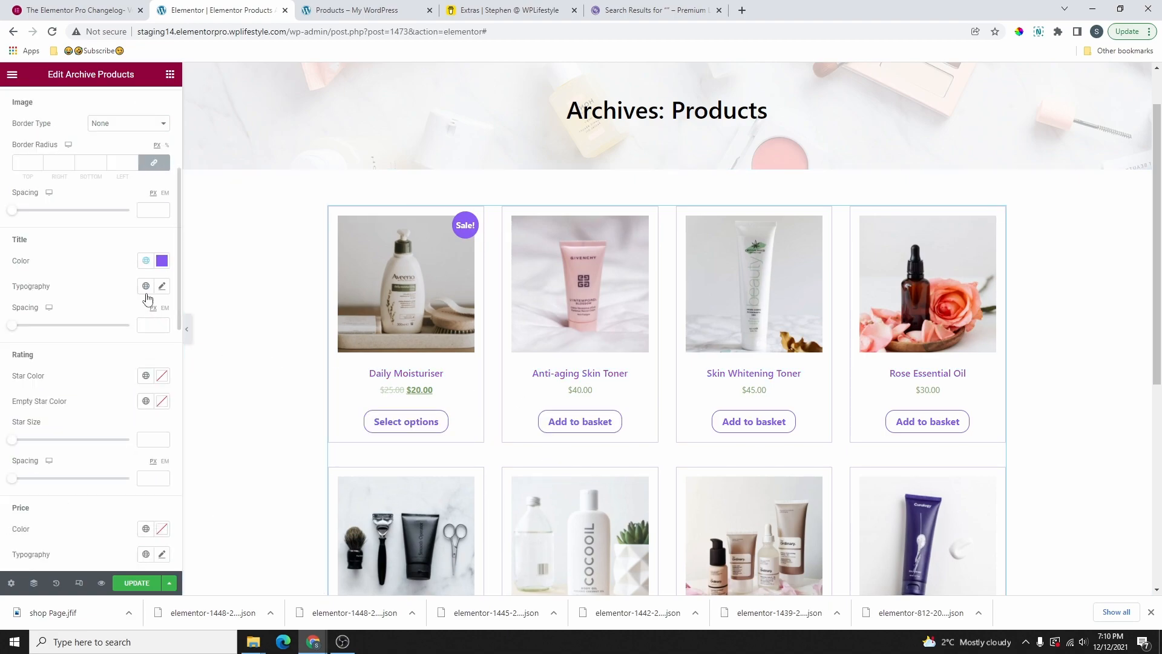
pyautogui.click(161, 285)
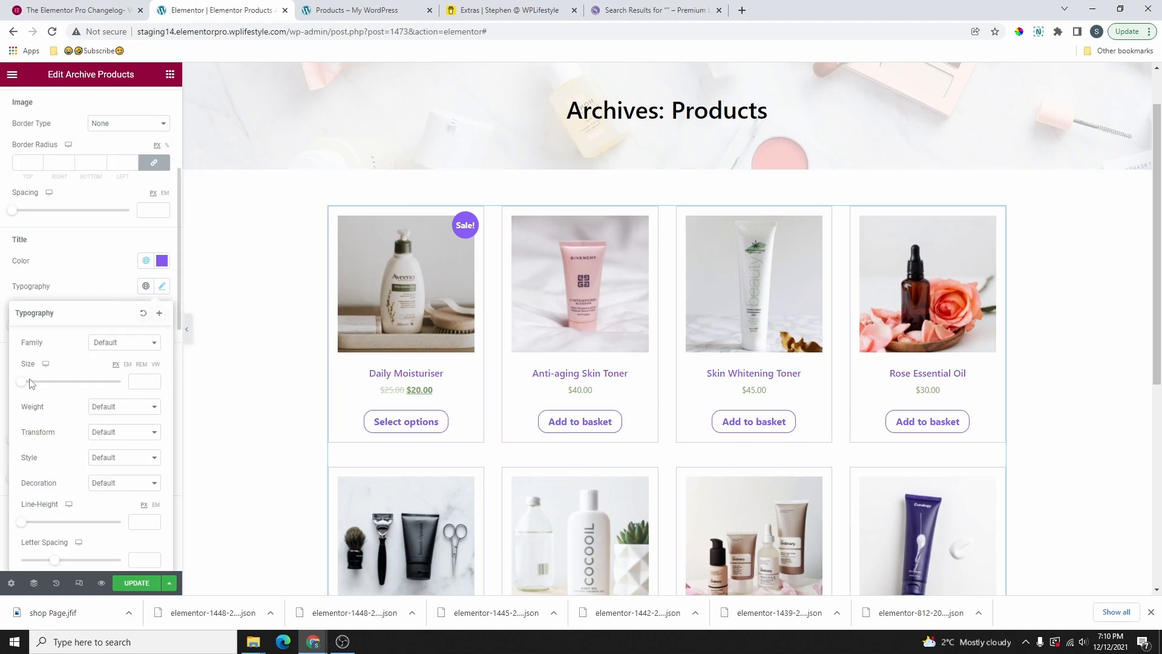
pyautogui.moveTo(22, 381)
pyautogui.mouseDown()
pyautogui.moveTo(57, 384)
pyautogui.moveTo(27, 388)
pyautogui.mouseUp()
pyautogui.click(161, 286)
# Set the product prices' colour to a dark grey global colour and the regular prices to black Saved Color #7
pyautogui.scroll(-5, 127, 306)
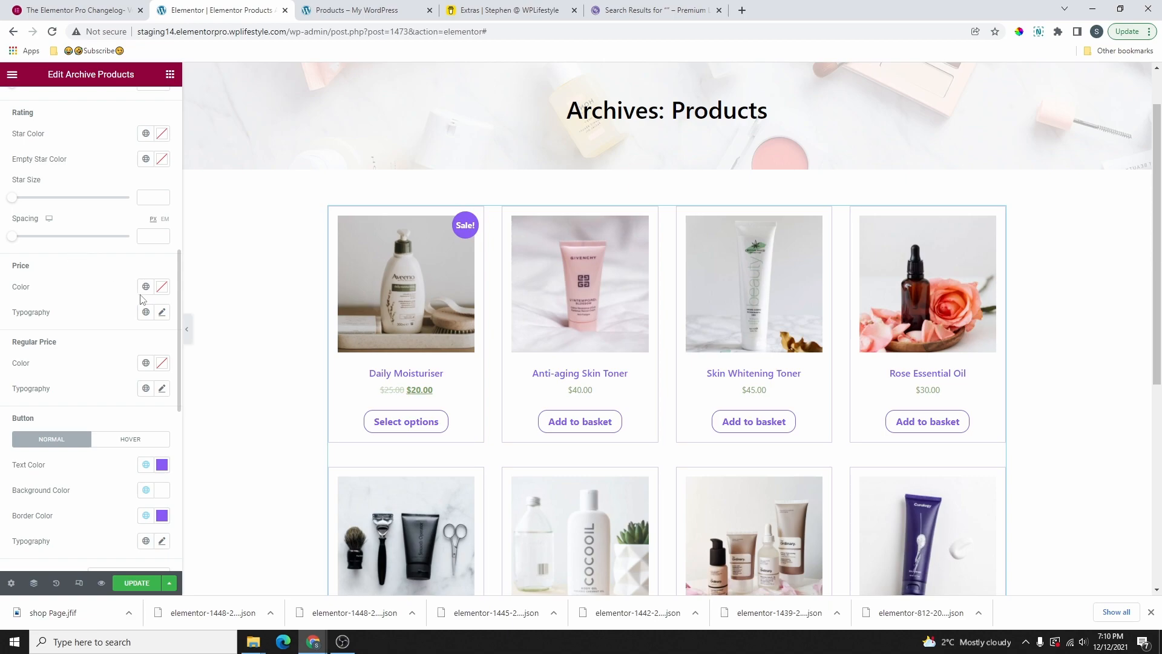
pyautogui.click(145, 286)
pyautogui.scroll(-1, 66, 375)
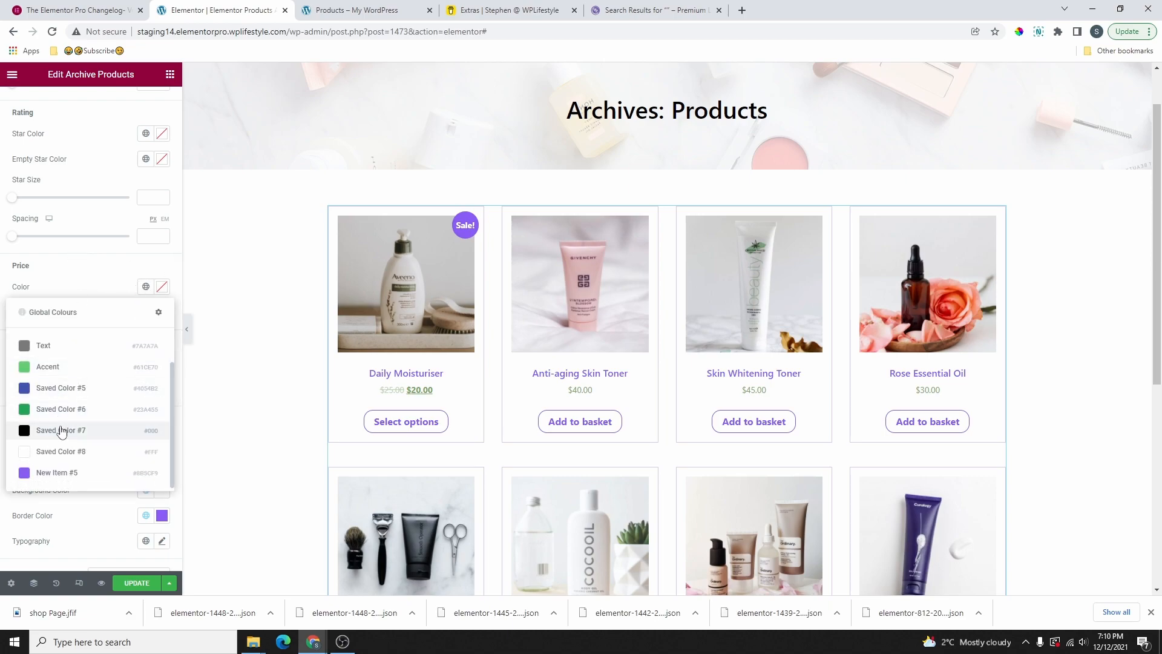
pyautogui.click(61, 430)
pyautogui.click(146, 364)
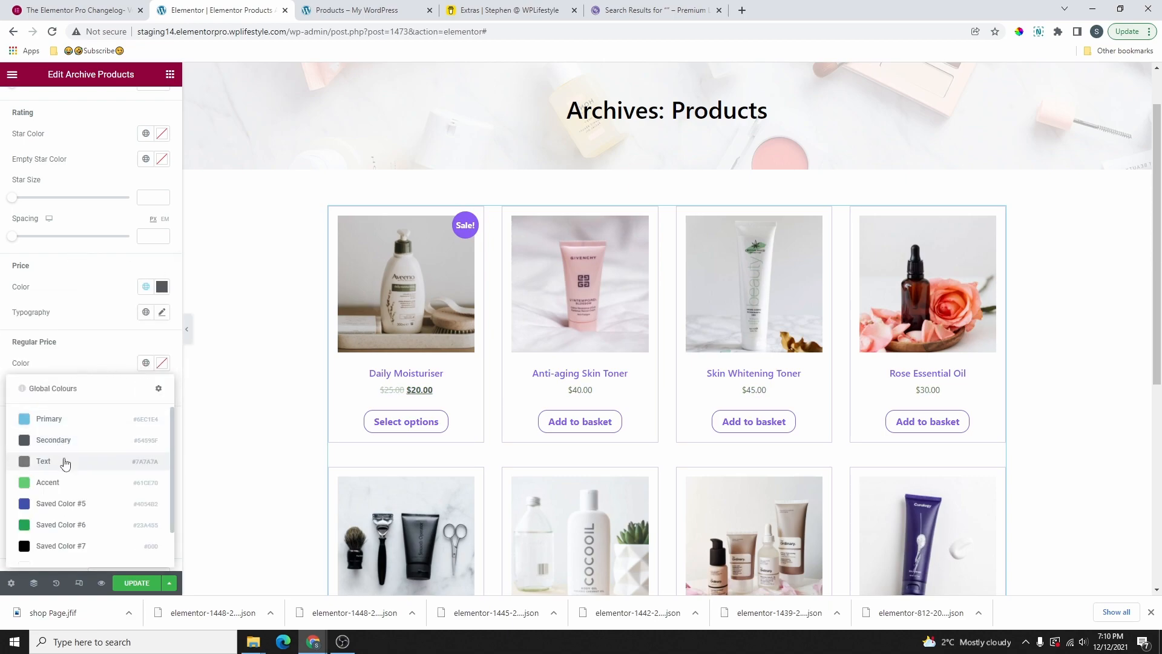
pyautogui.click(61, 548)
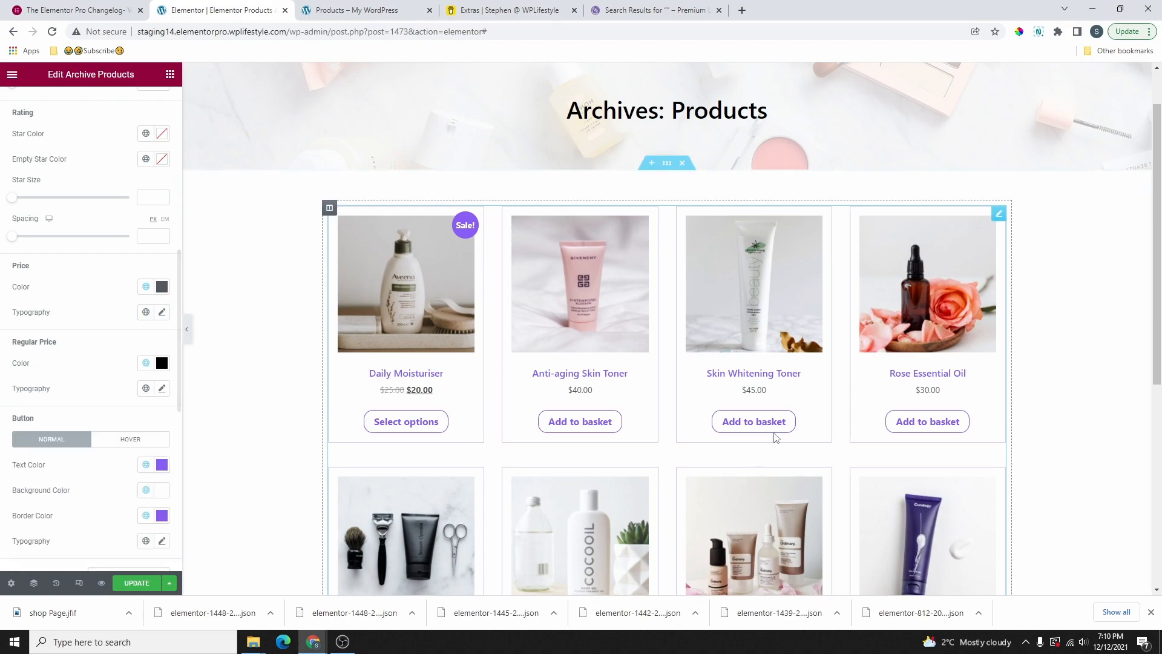
pyautogui.scroll(-1, 314, 474)
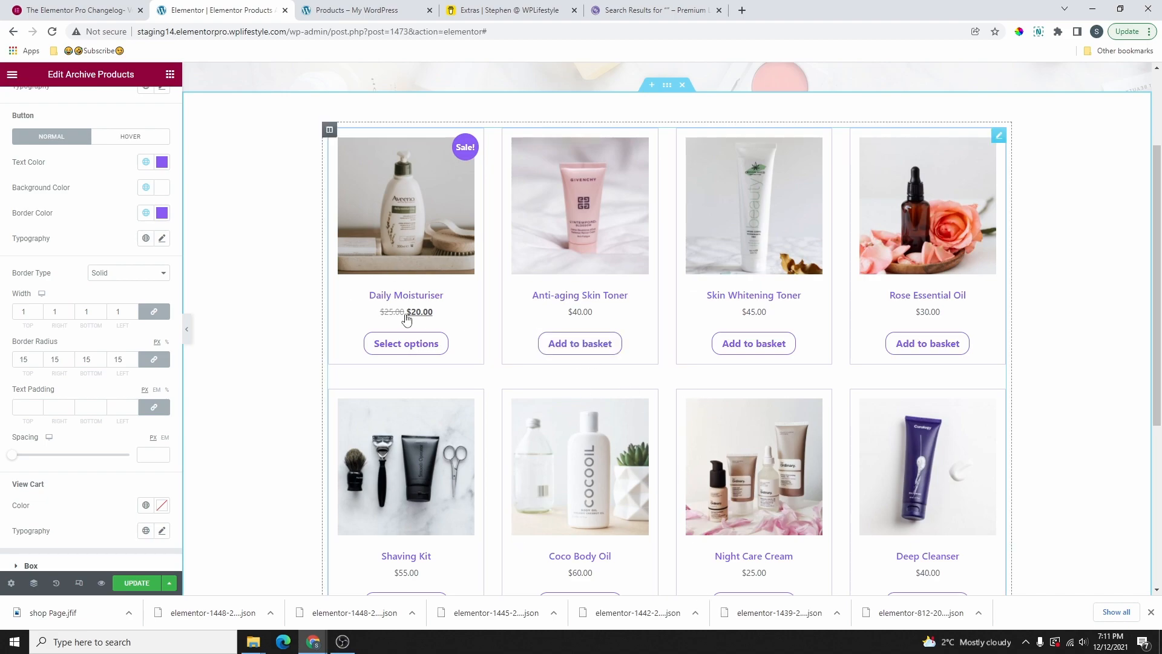
pyautogui.scroll(2, 674, 305)
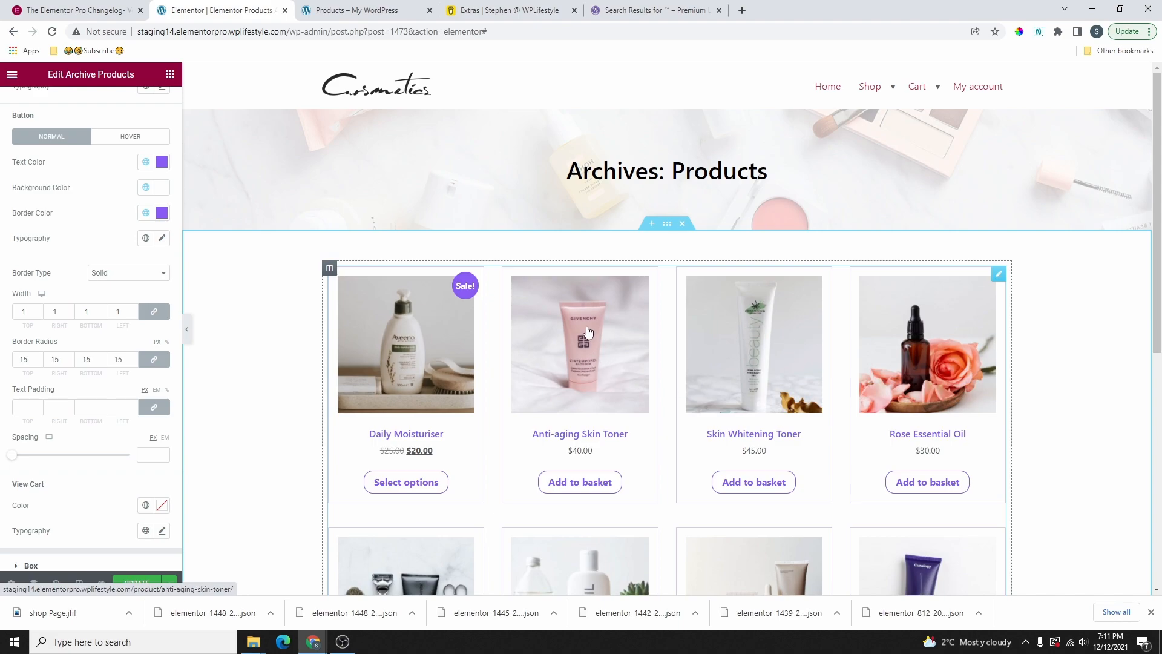
# Add a display condition including All Product Archives to the template and close the publish settings
pyautogui.click(143, 585)
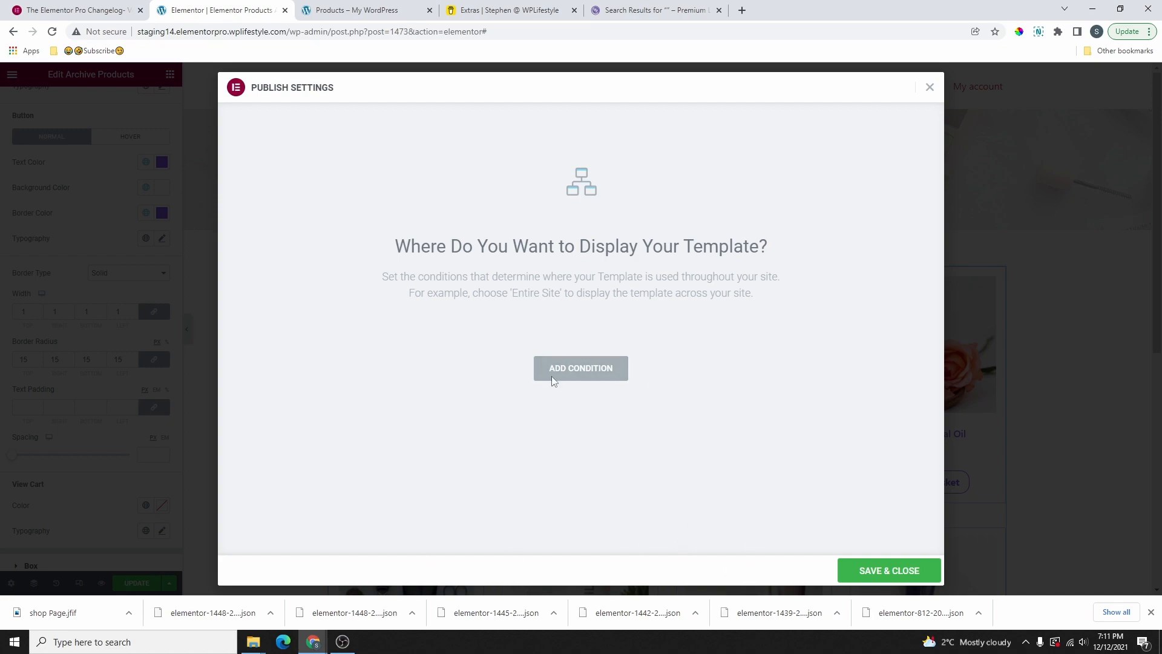
pyautogui.click(590, 374)
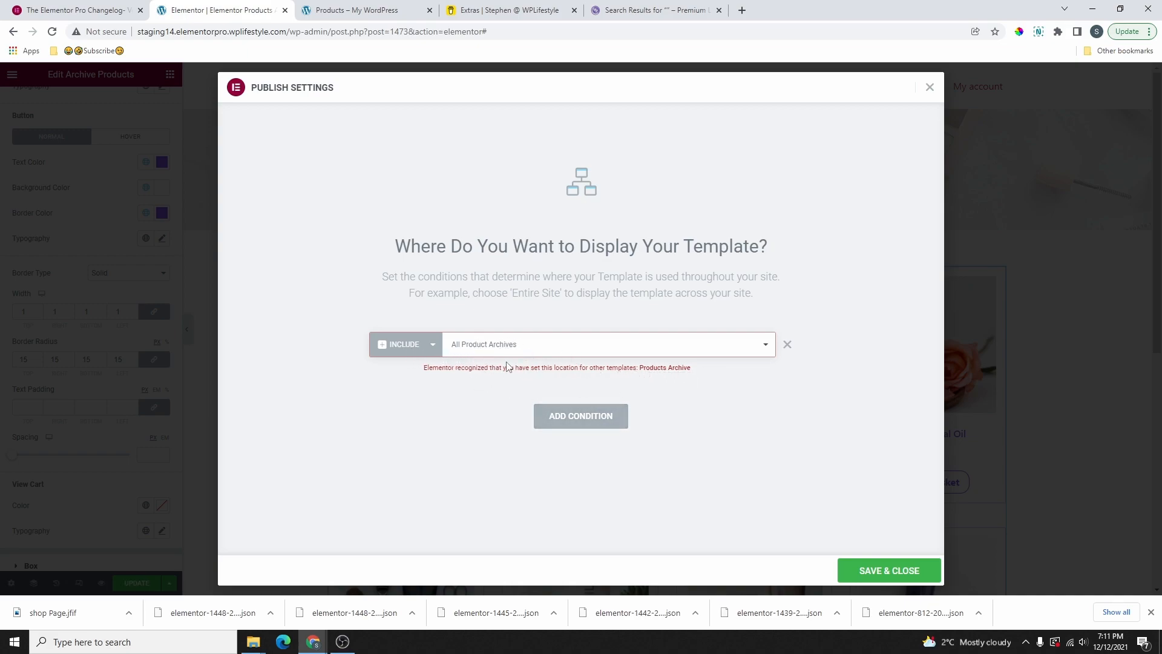
pyautogui.click(930, 88)
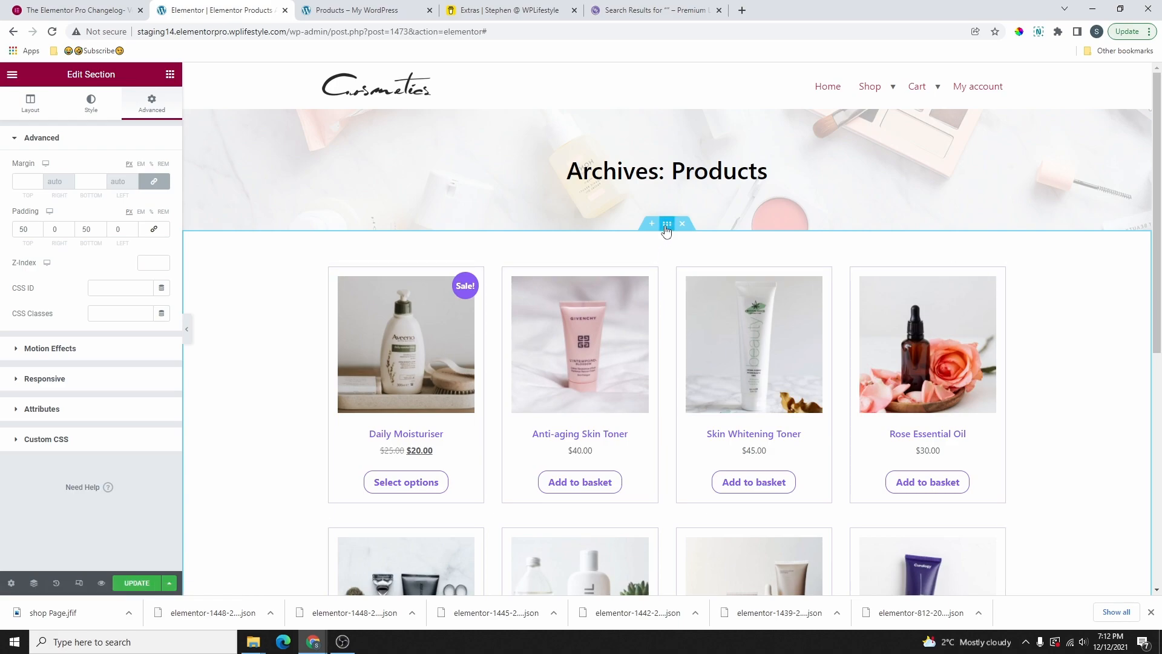
# Give the products section a classic background in global Text grey, lower its opacity to #7A7A7A12, and update the template
pyautogui.click(86, 103)
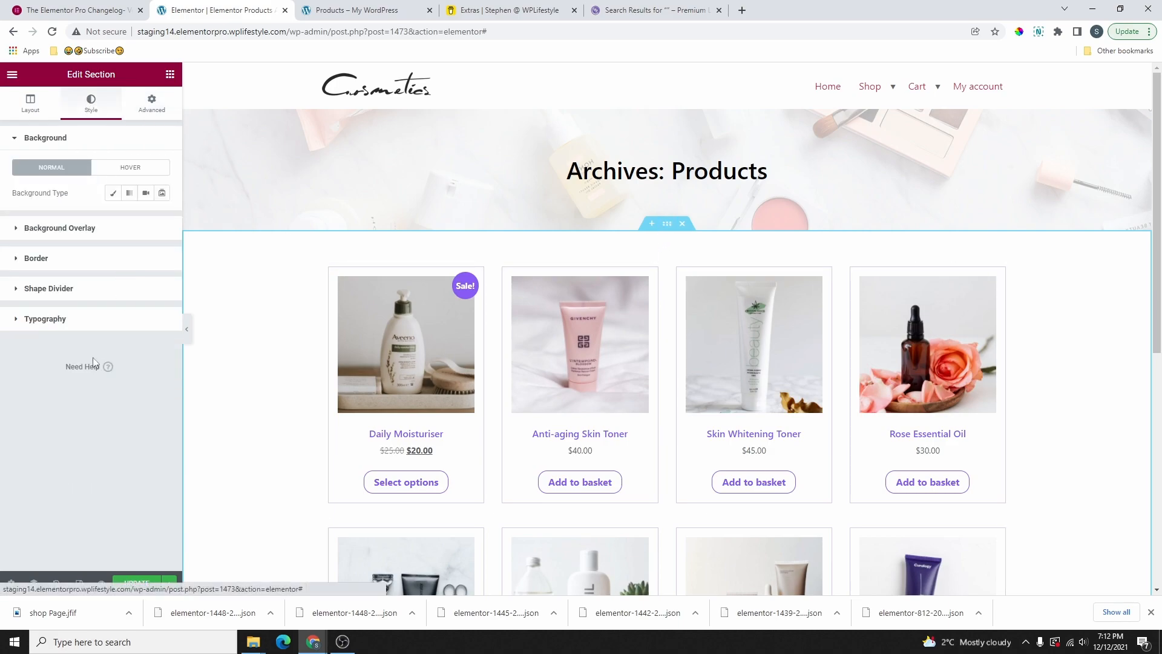
pyautogui.click(113, 192)
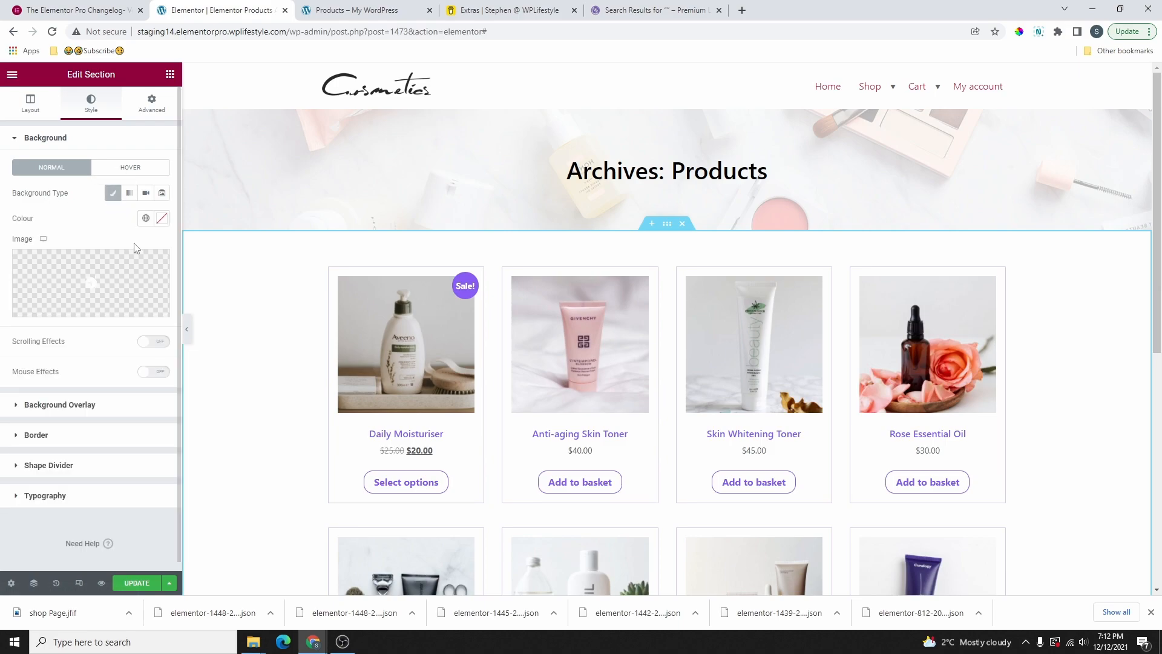
pyautogui.click(145, 209)
pyautogui.scroll(-2, 85, 324)
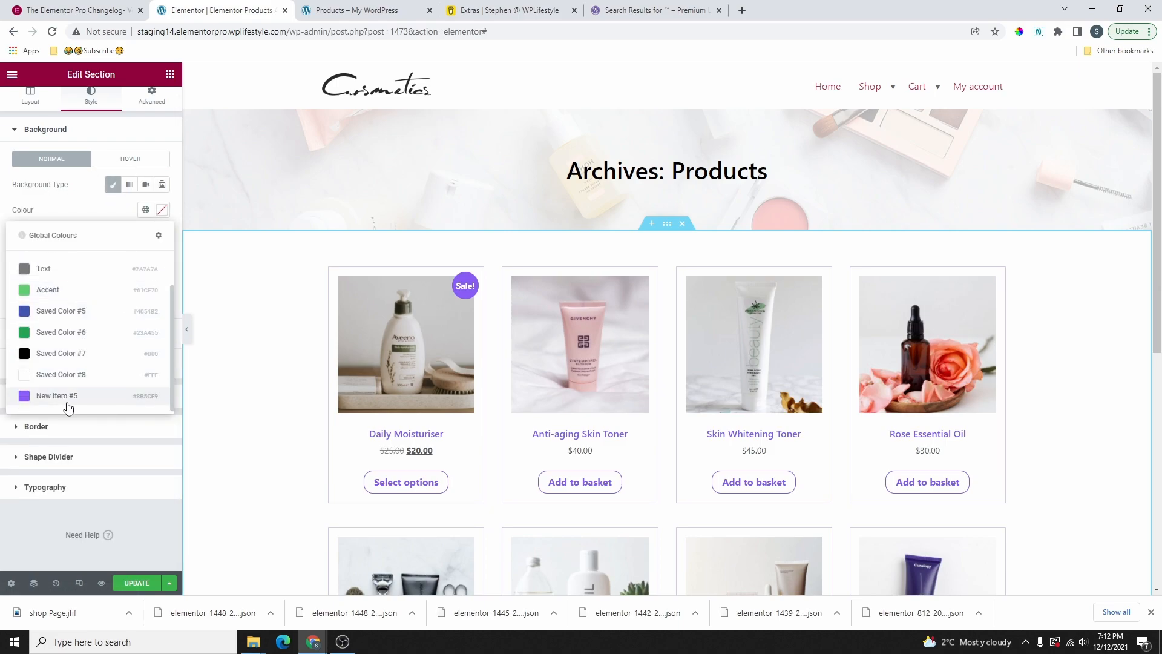
pyautogui.scroll(2, 64, 339)
pyautogui.click(52, 309)
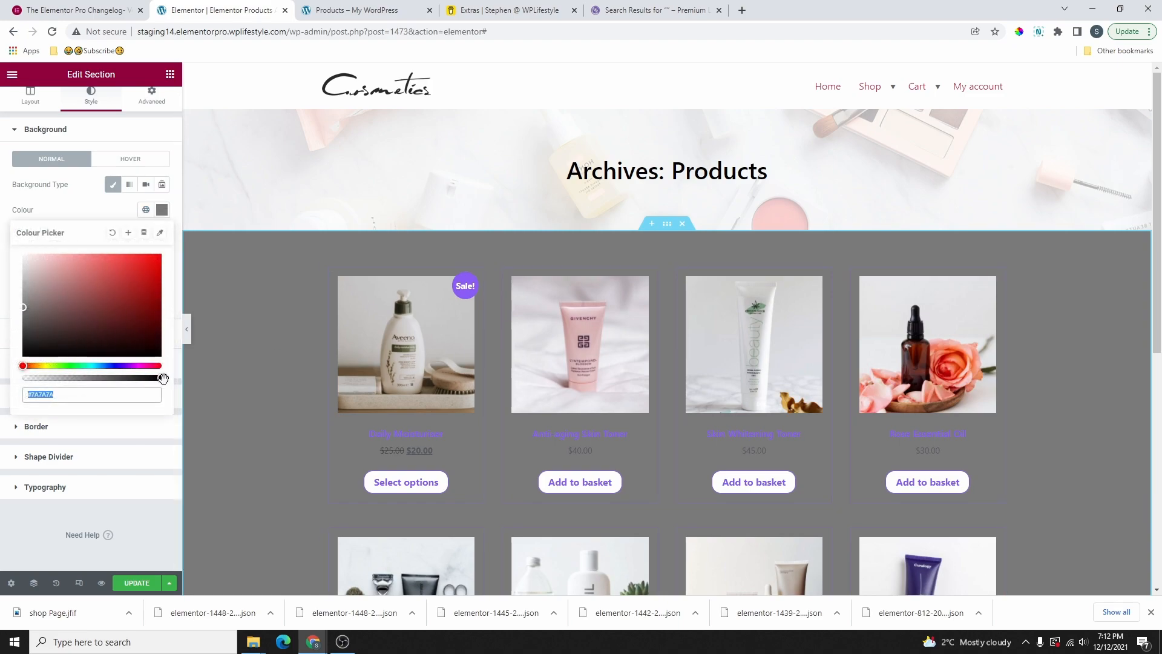
pyautogui.moveTo(163, 378); pyautogui.dragTo(32, 378)
pyautogui.scroll(-3, 561, 484)
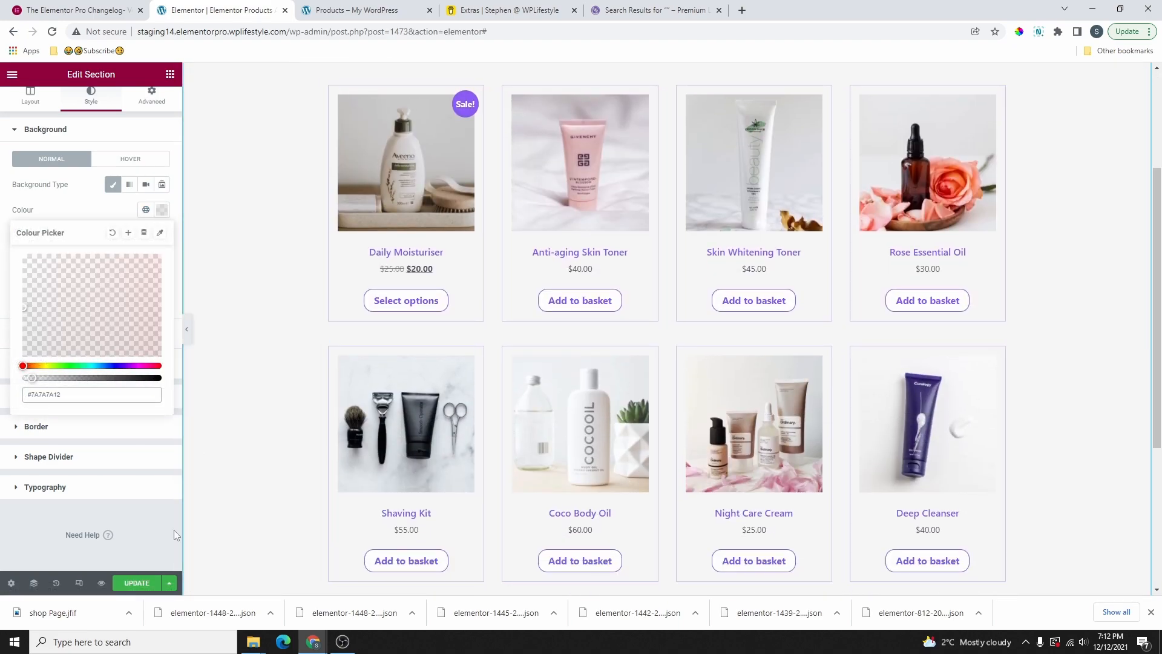
pyautogui.click(143, 587)
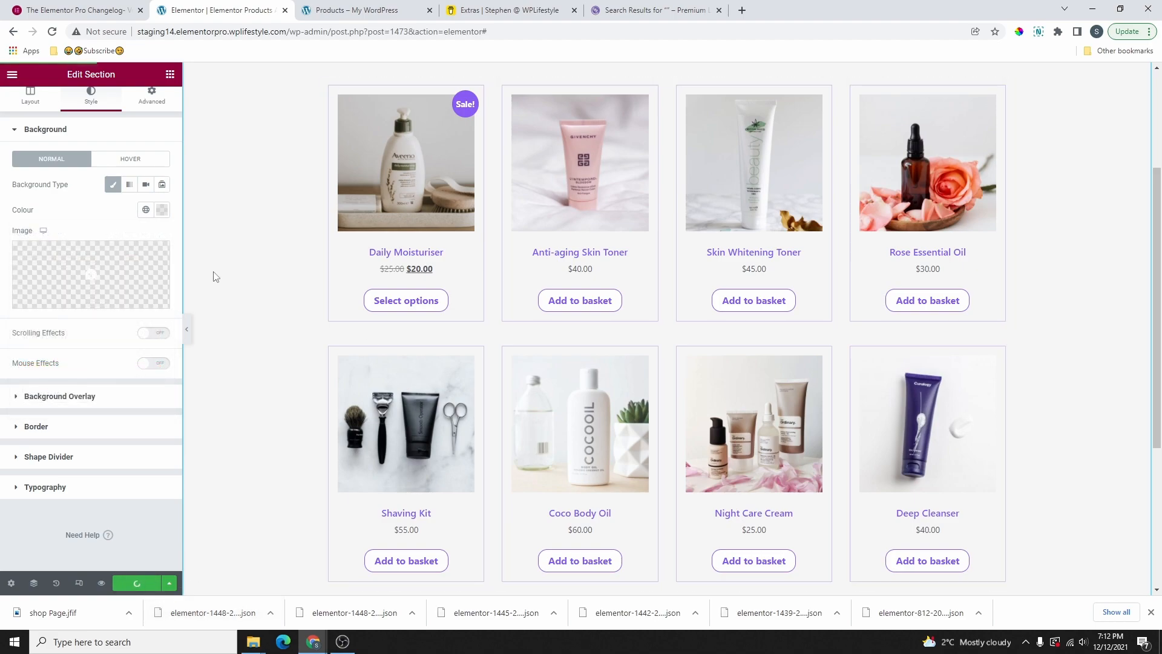
# Reload the live Shop page and review the updated banner and product grid down the page
pyautogui.hotkey('ctrl', 'Tab')
pyautogui.click(53, 33)
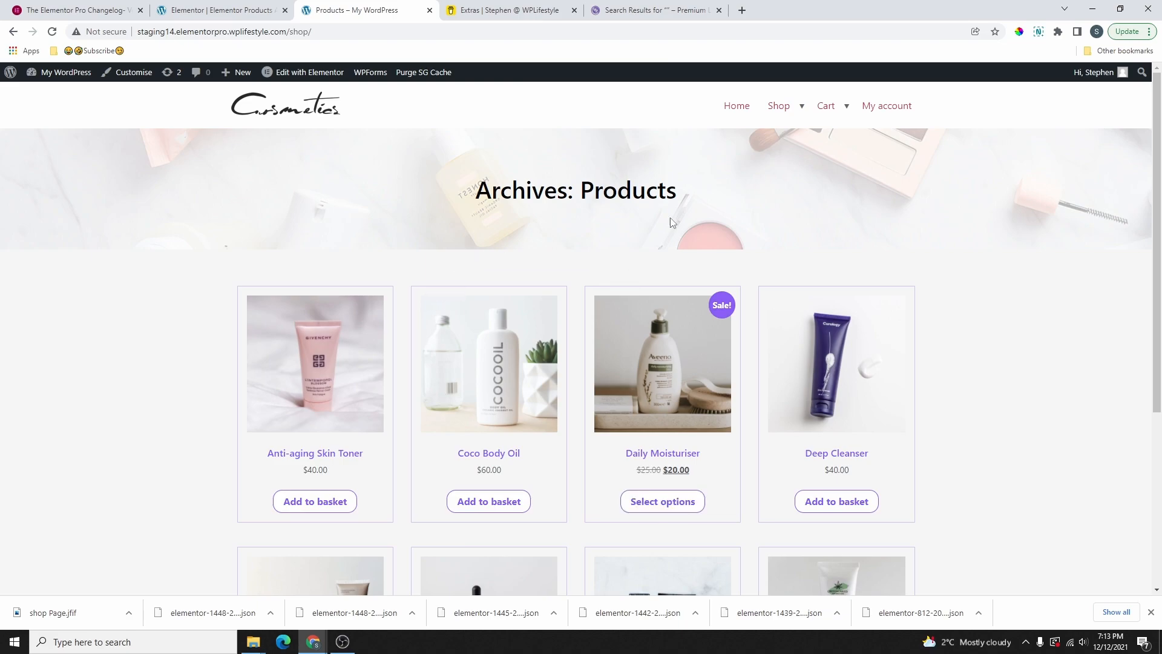
pyautogui.scroll(-4, 863, 332)
pyautogui.scroll(4, 440, 426)
pyautogui.scroll(-5, 900, 303)
pyautogui.scroll(5, 493, 500)
# Add Coco Body Oil to the basket on the Shop page and open the cart
pyautogui.click(496, 507)
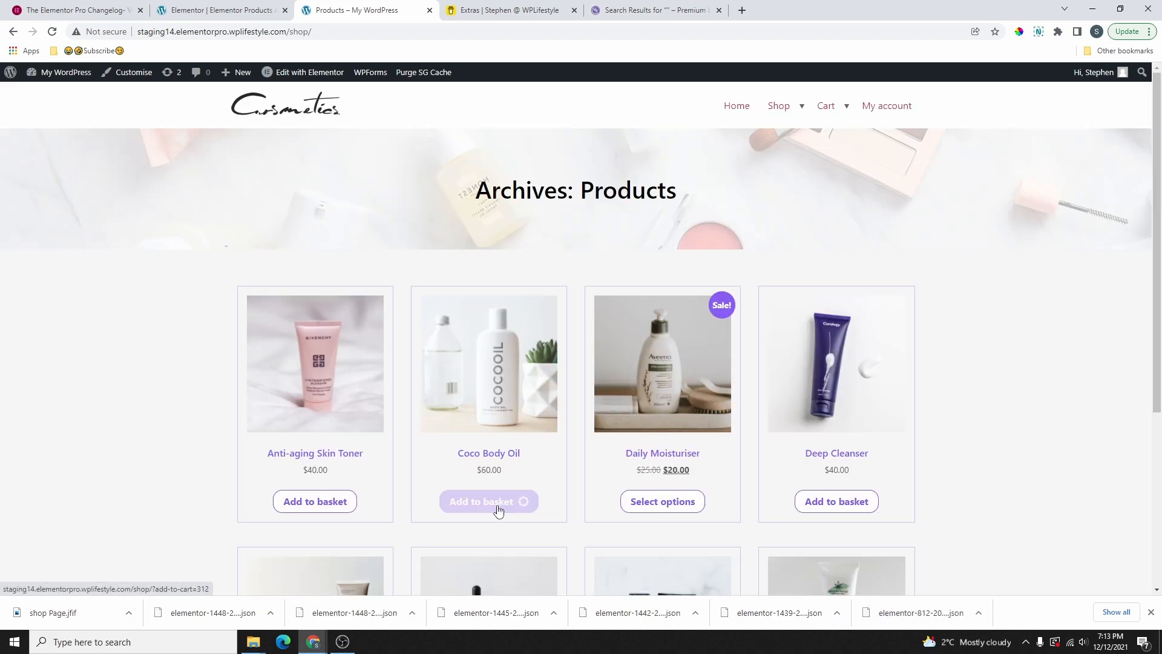
pyautogui.click(497, 525)
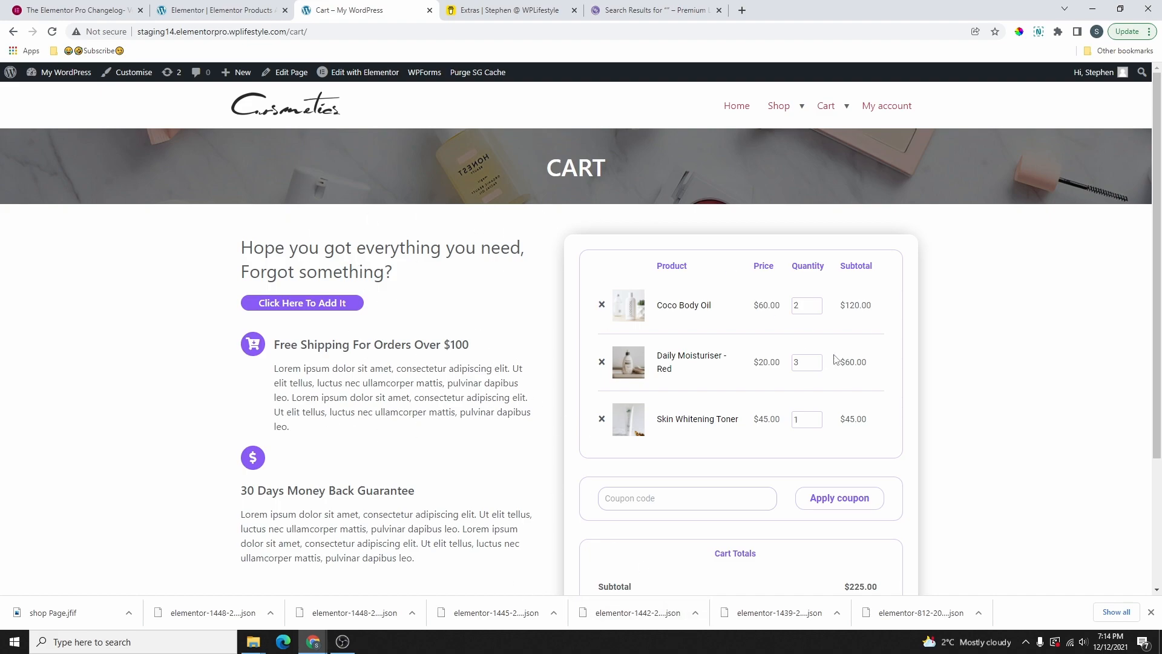
# Open the WordPress page list from the dashboard and view the Basket page's layout
pyautogui.click(264, 13)
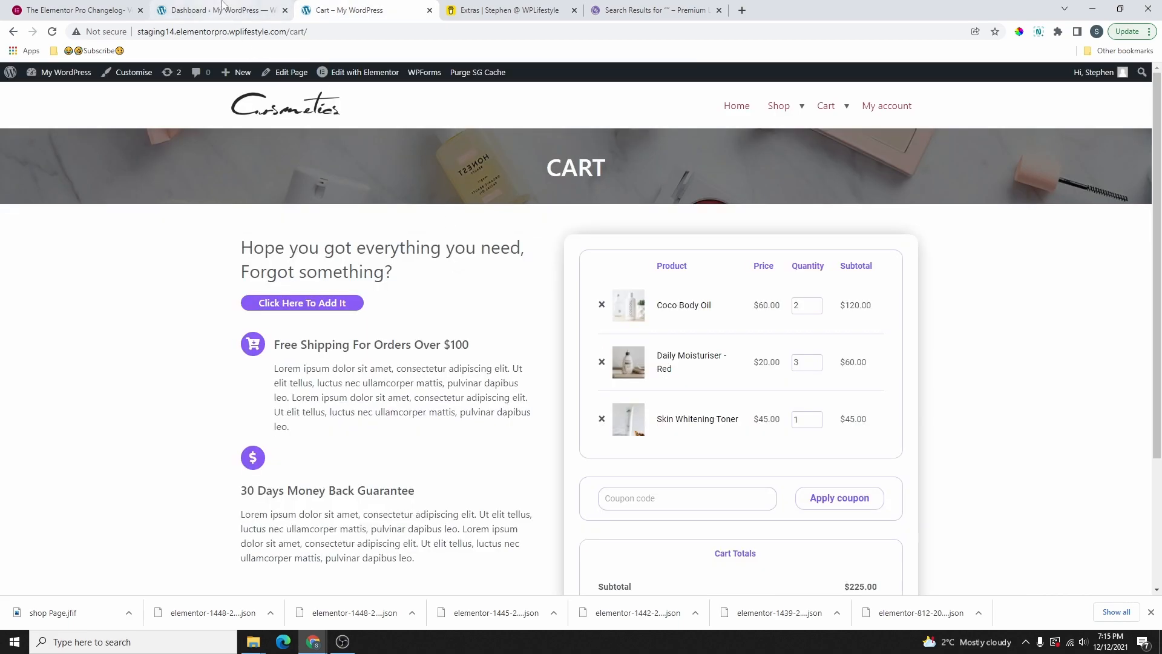
pyautogui.click(223, 10)
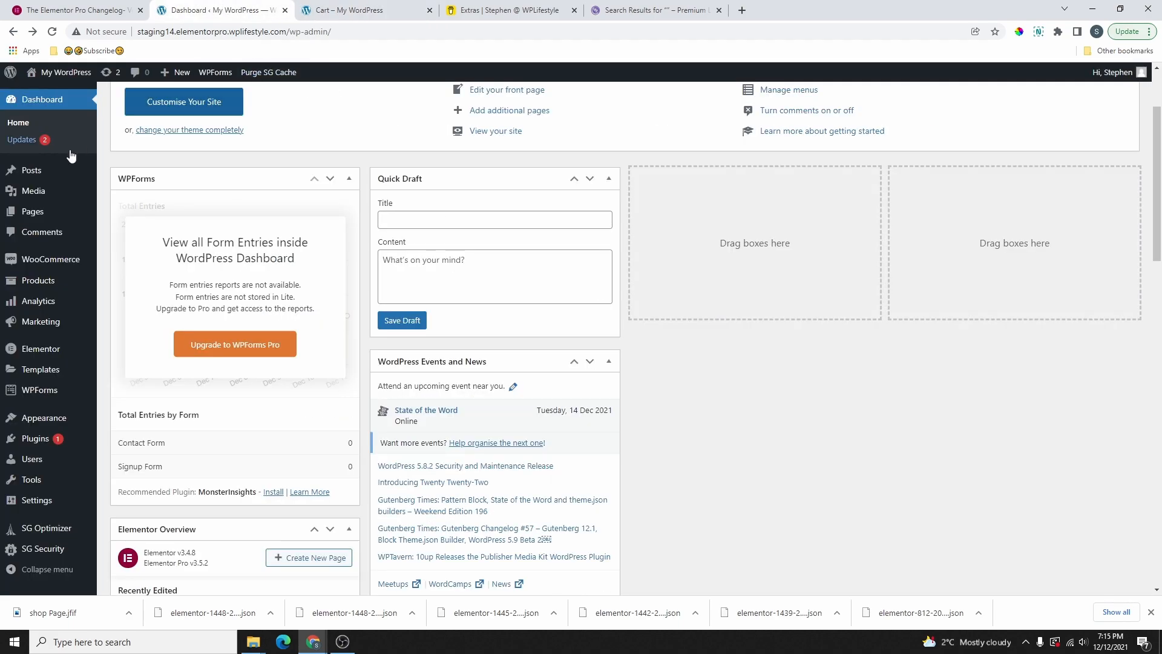
pyautogui.click(32, 212)
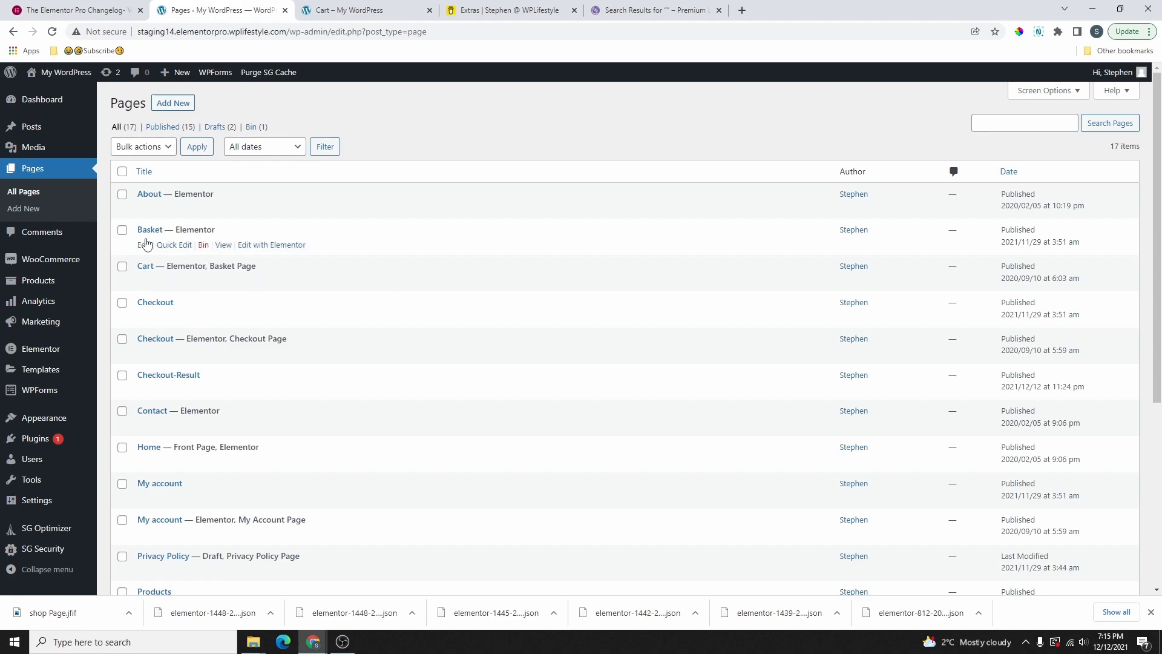
pyautogui.click(223, 245)
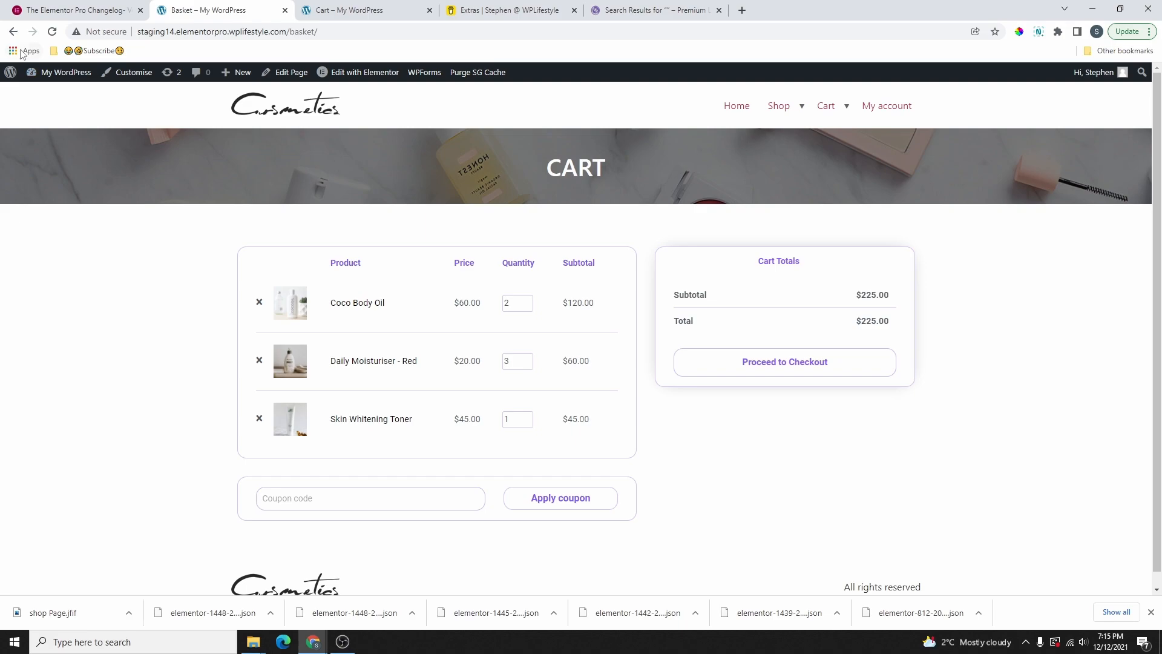
pyautogui.click(13, 32)
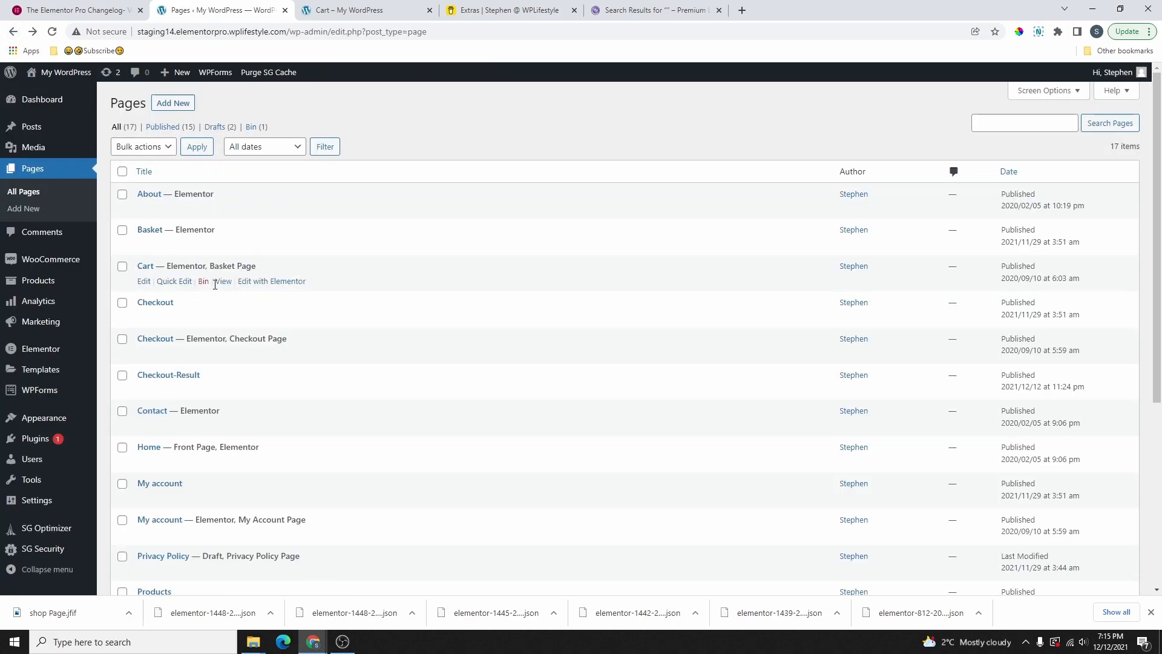
# View the Cart page's layout down to its cart totals and return to the page list
pyautogui.click(224, 280)
pyautogui.scroll(-3, 505, 310)
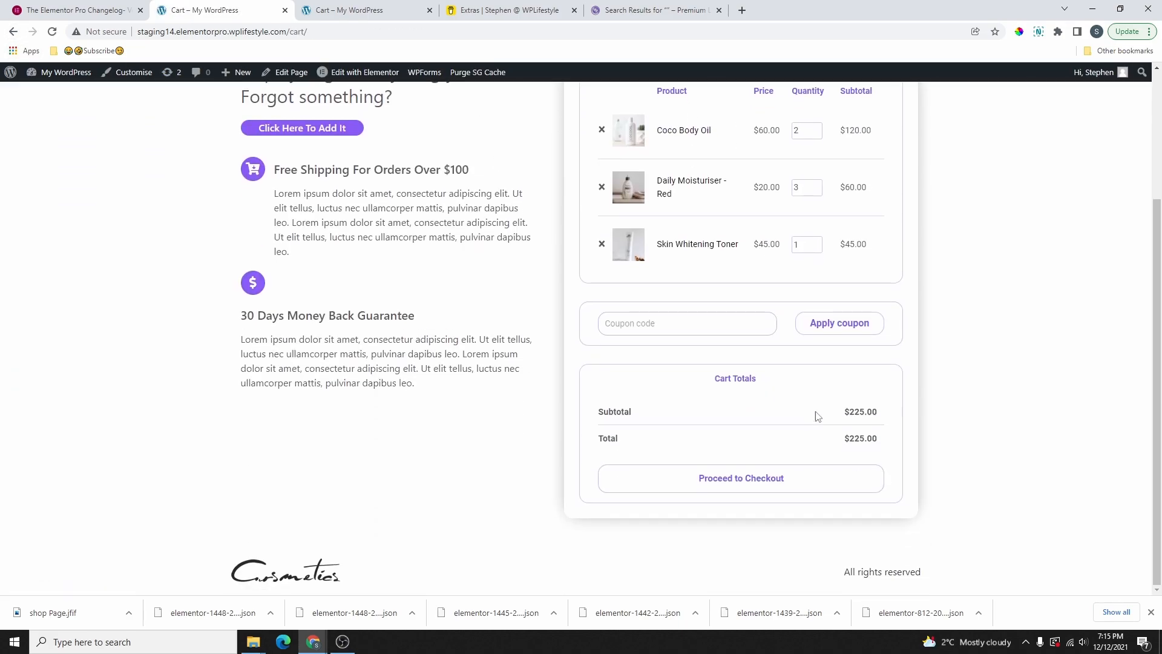
pyautogui.scroll(3, 692, 421)
pyautogui.click(17, 34)
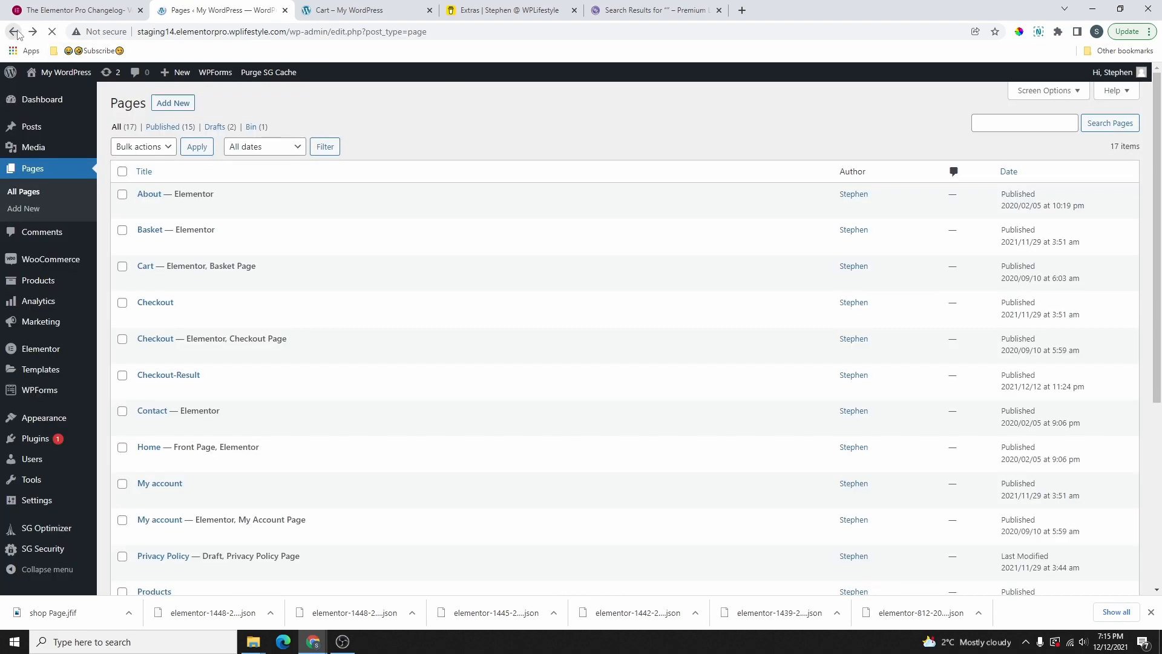
# Create a new WordPress page titled "Cart Page#2" and publish it
pyautogui.click(180, 104)
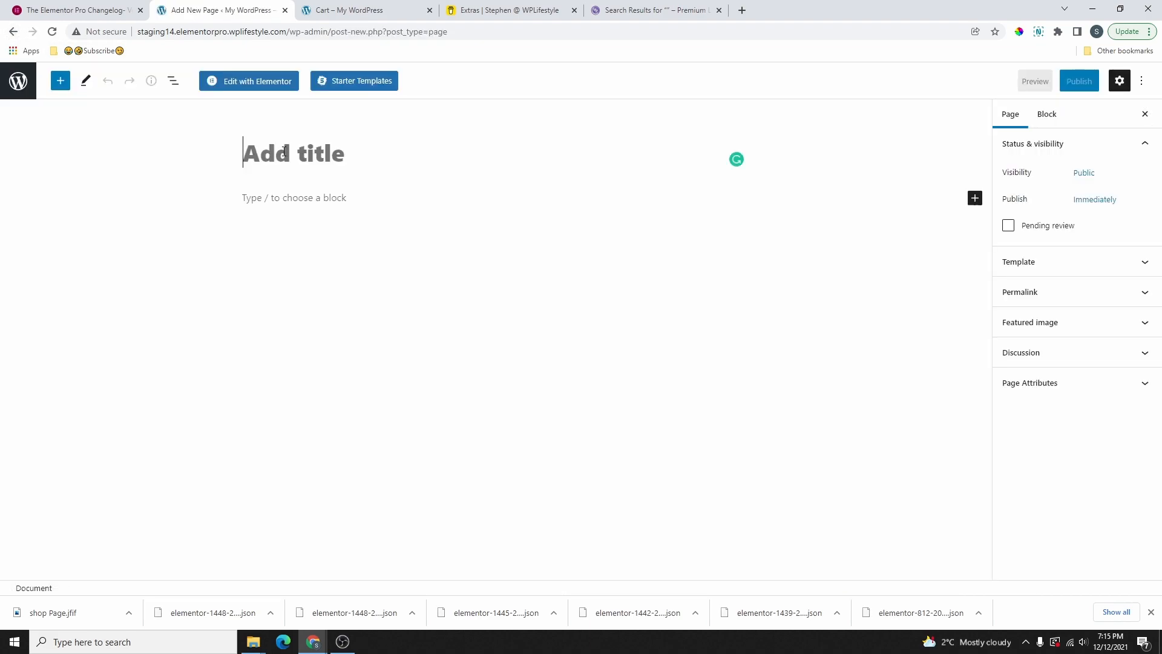
pyautogui.write('Cart Page#2')
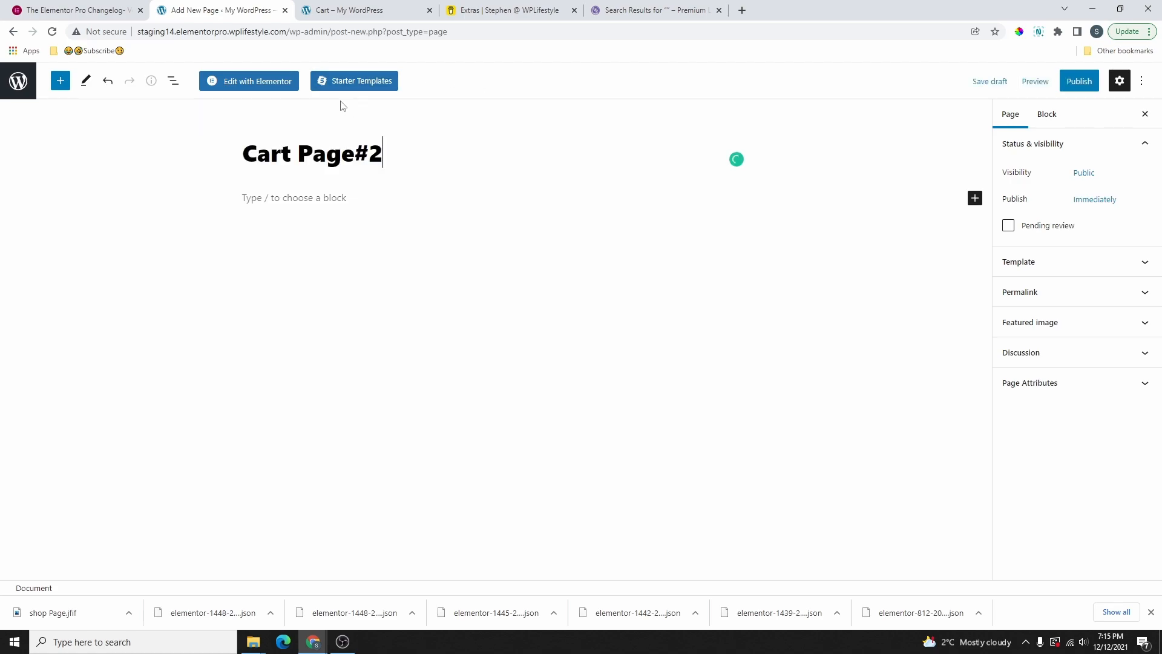
pyautogui.click(1080, 82)
pyautogui.click(1061, 83)
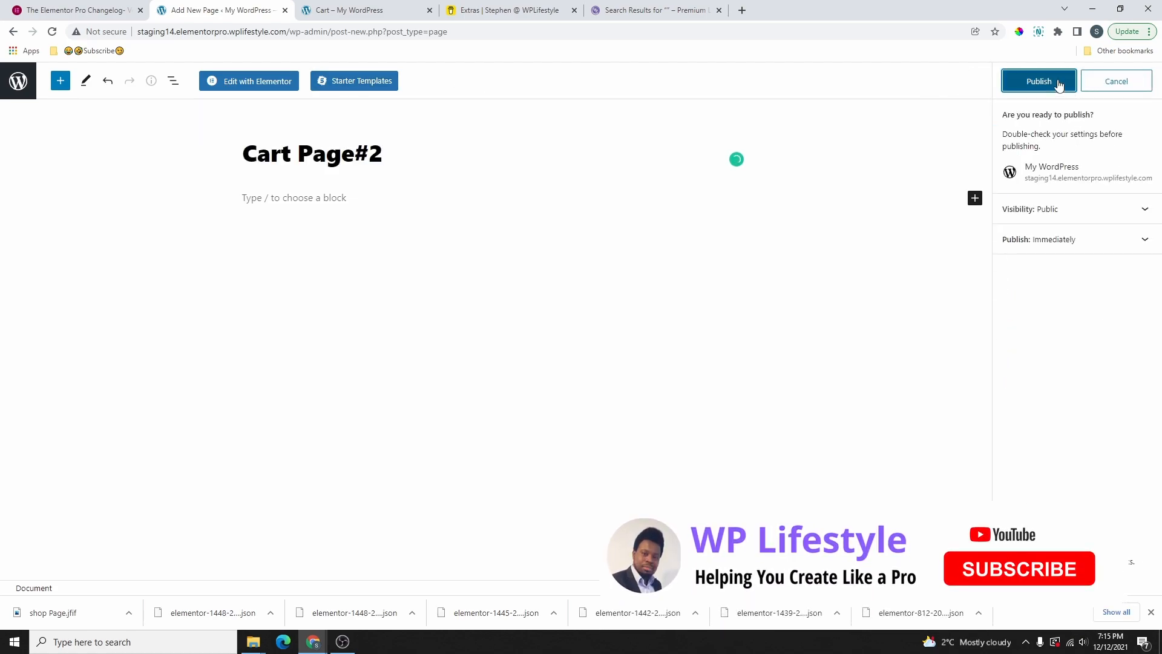
# Open Cart Page#2 in the Elementor editor and set its page layout to Elementor Full Width
pyautogui.click(270, 89)
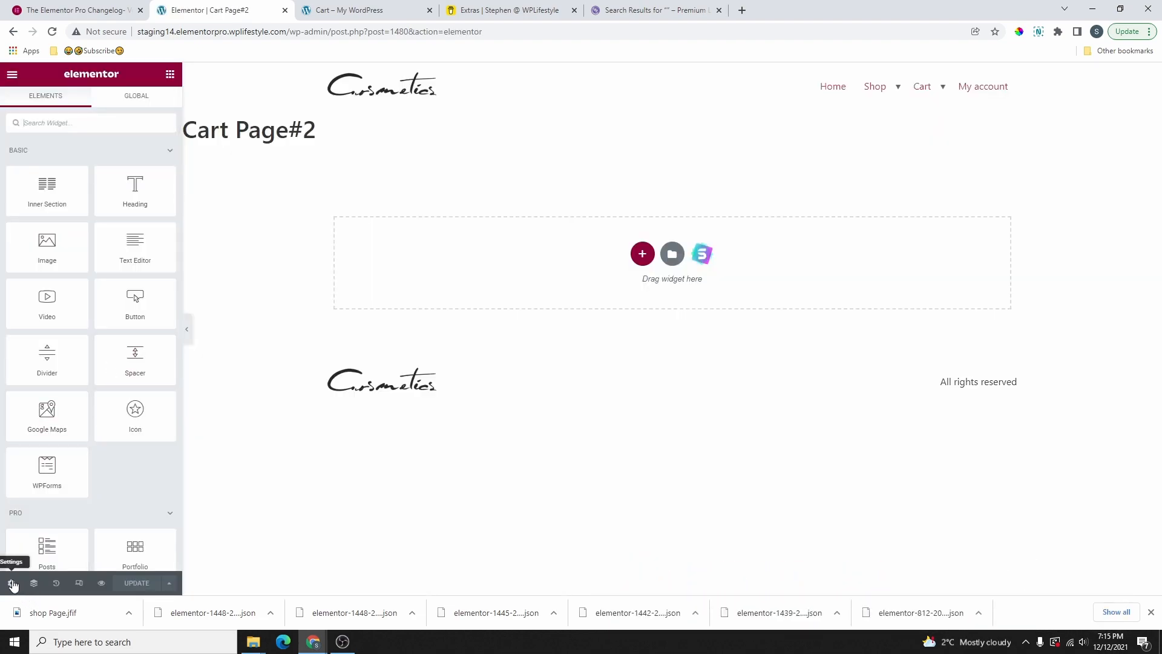
pyautogui.click(12, 584)
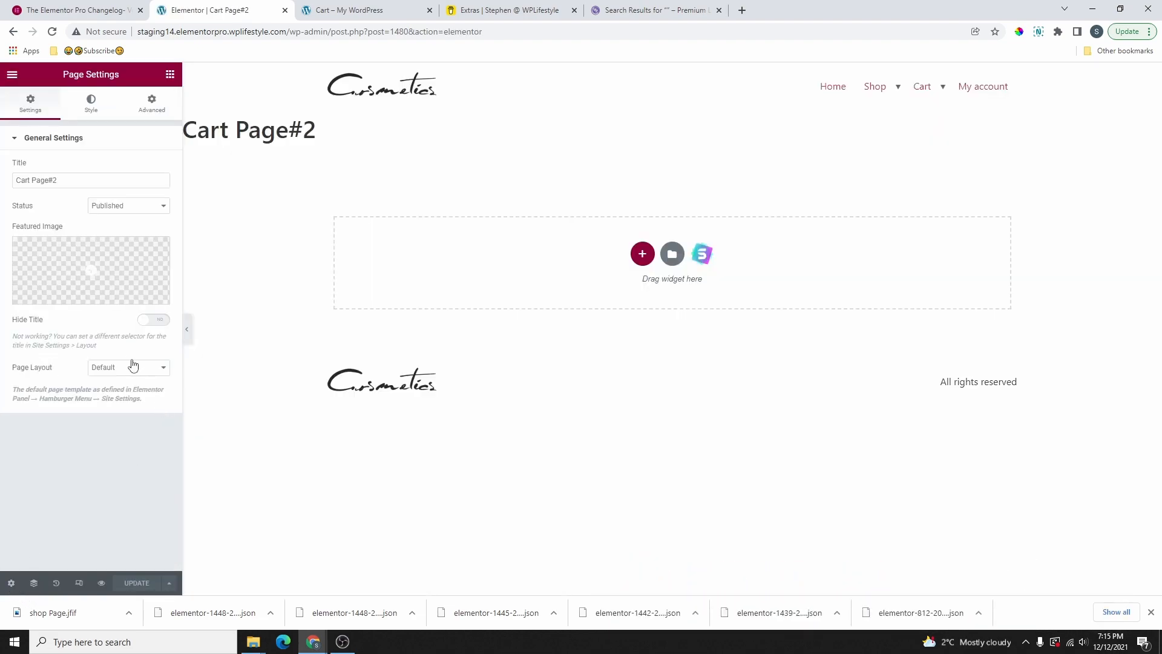
pyautogui.click(115, 368)
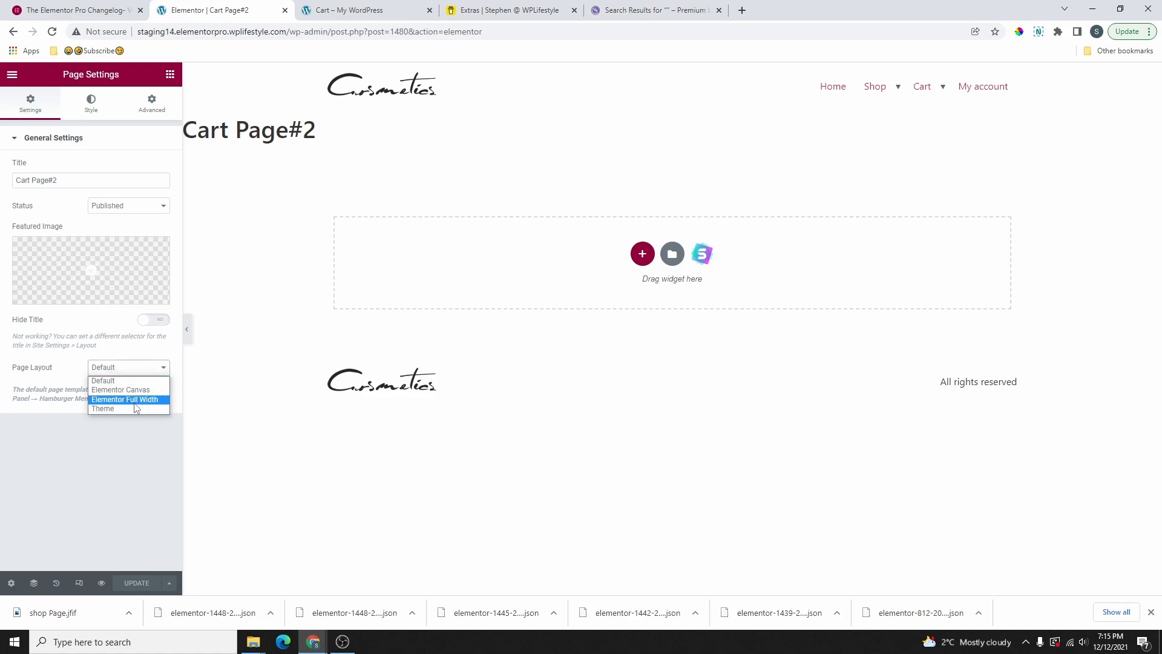
pyautogui.click(127, 400)
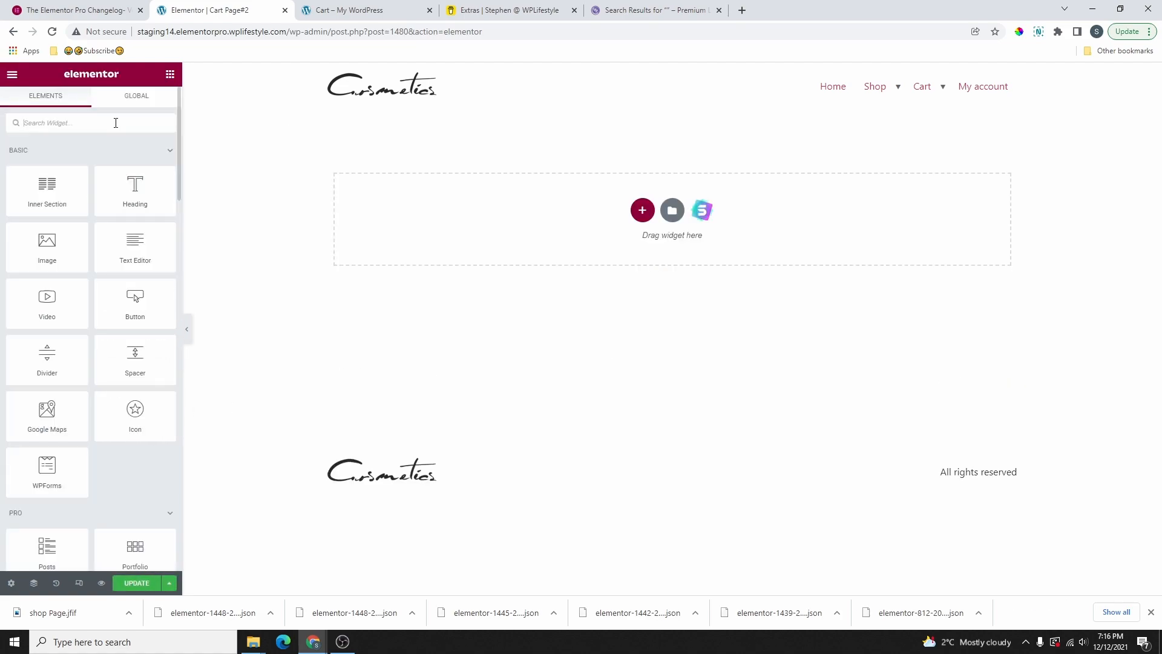
# Find the Cart widget and place it in the page's empty section
pyautogui.click(116, 123)
pyautogui.write('car')
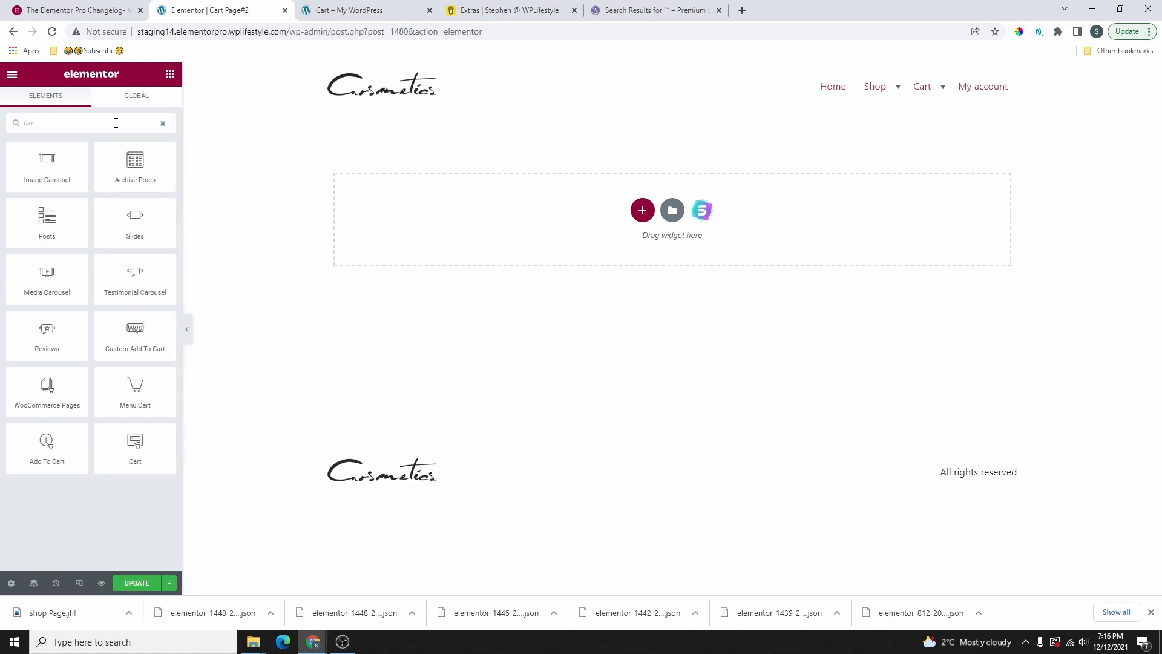
pyautogui.moveTo(127, 450); pyautogui.dragTo(645, 208)
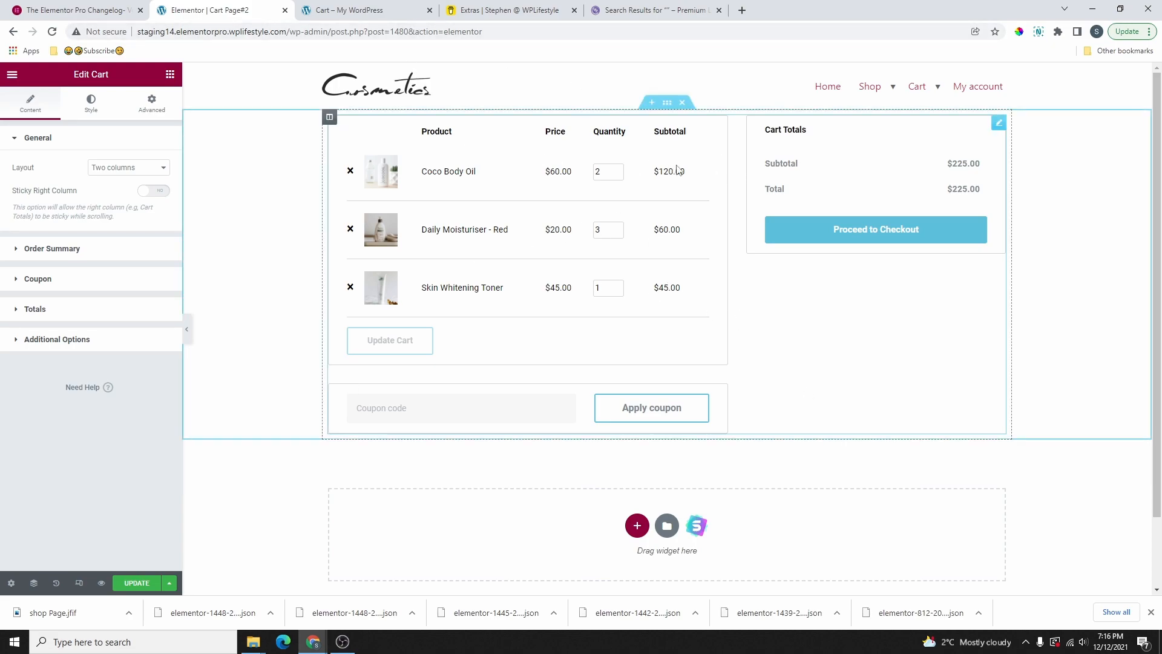
# Add an empty single-column section above the Cart widget's section on Cart Page#2
pyautogui.click(652, 102)
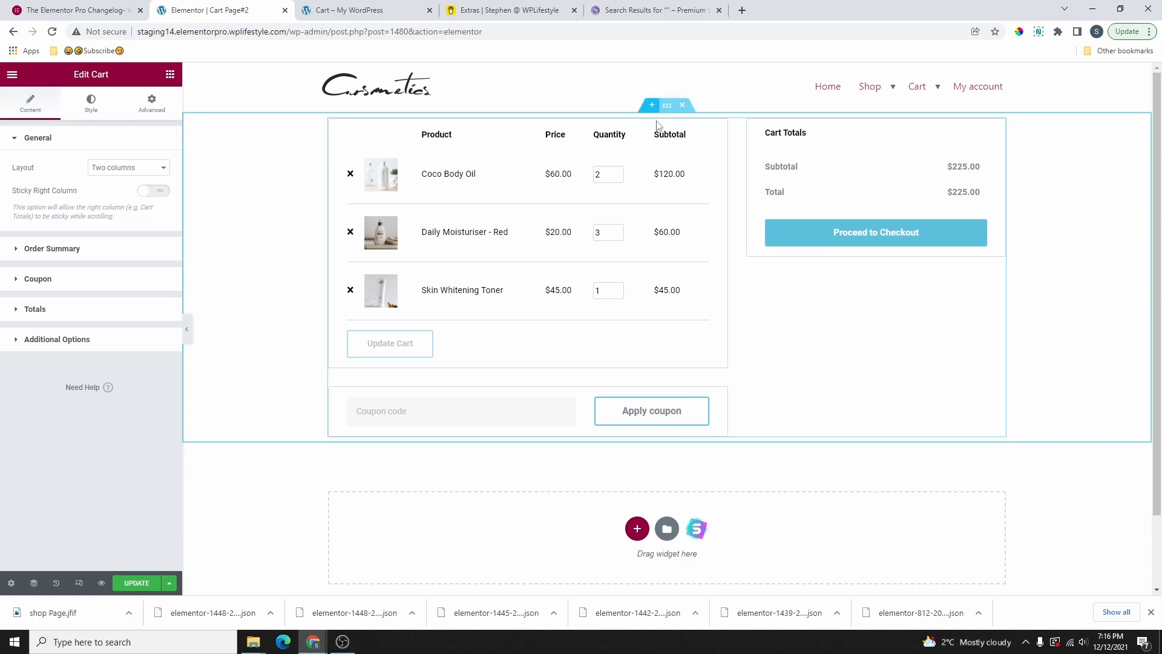
pyautogui.click(637, 164)
pyautogui.hotkey('ctrl', 'Tab')
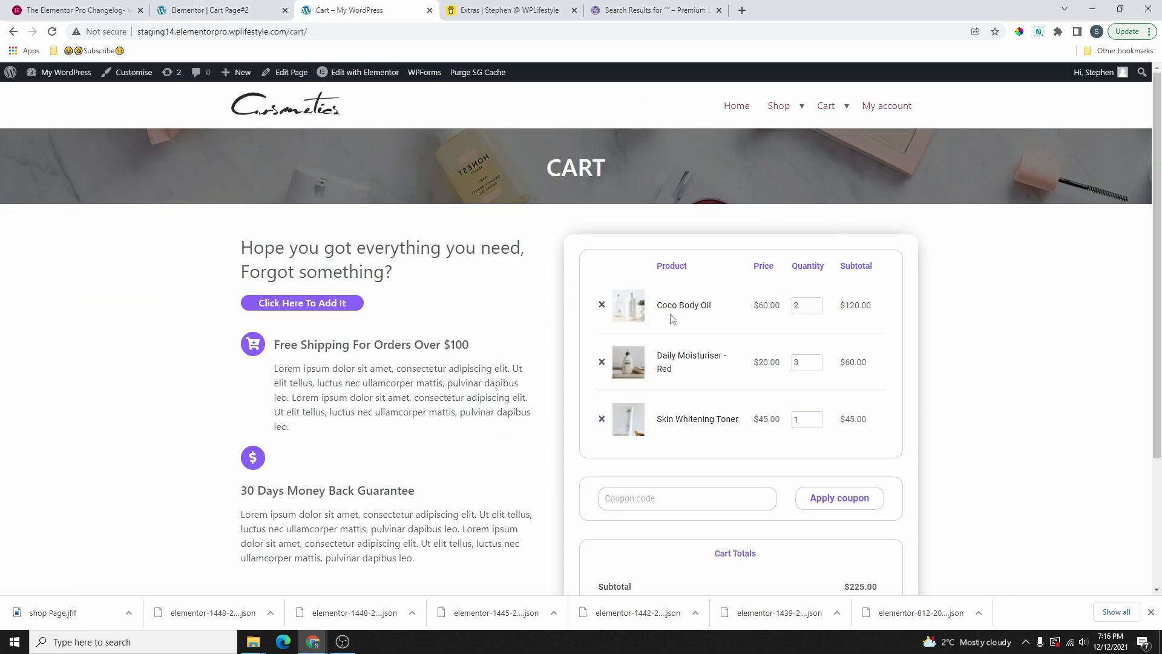
pyautogui.click(198, 8)
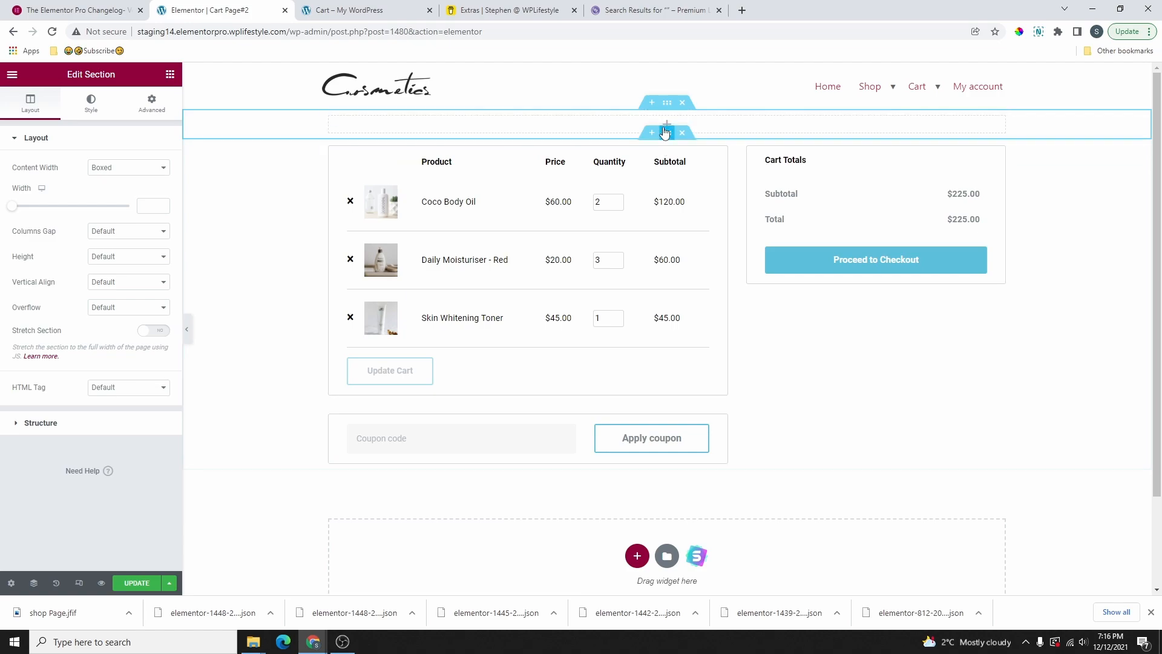
# Go to the live Shop page and, through the Theme Builder, open the template Elementor Products Archive #1473 for editing
pyautogui.click(361, 11)
pyautogui.click(775, 106)
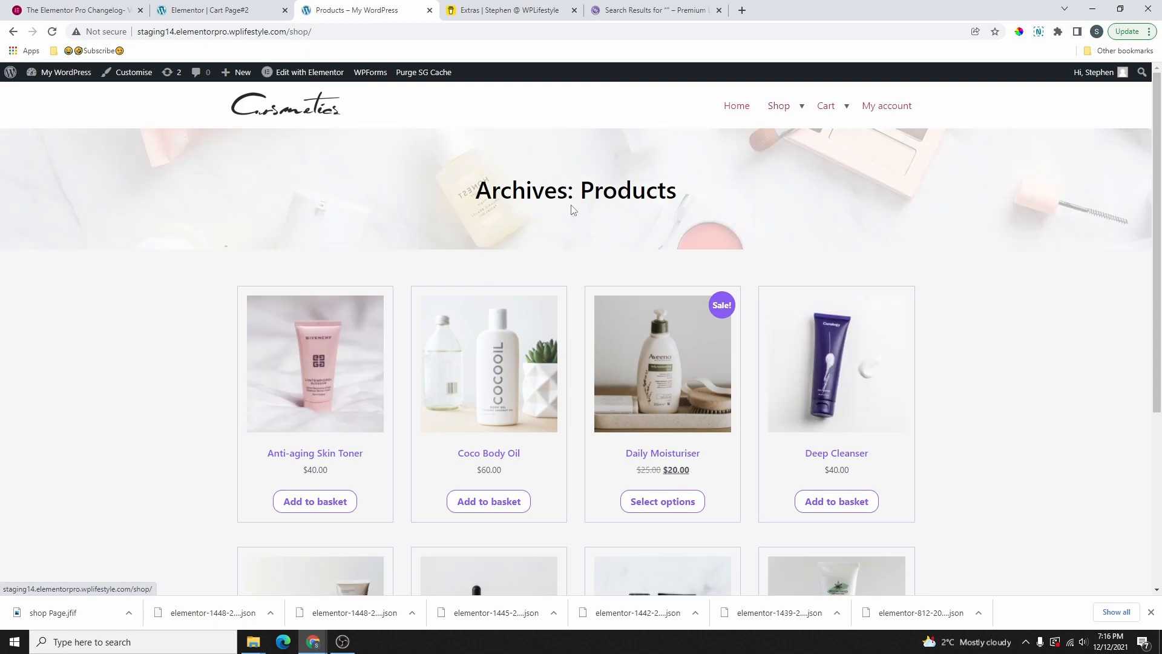
pyautogui.moveTo(303, 74)
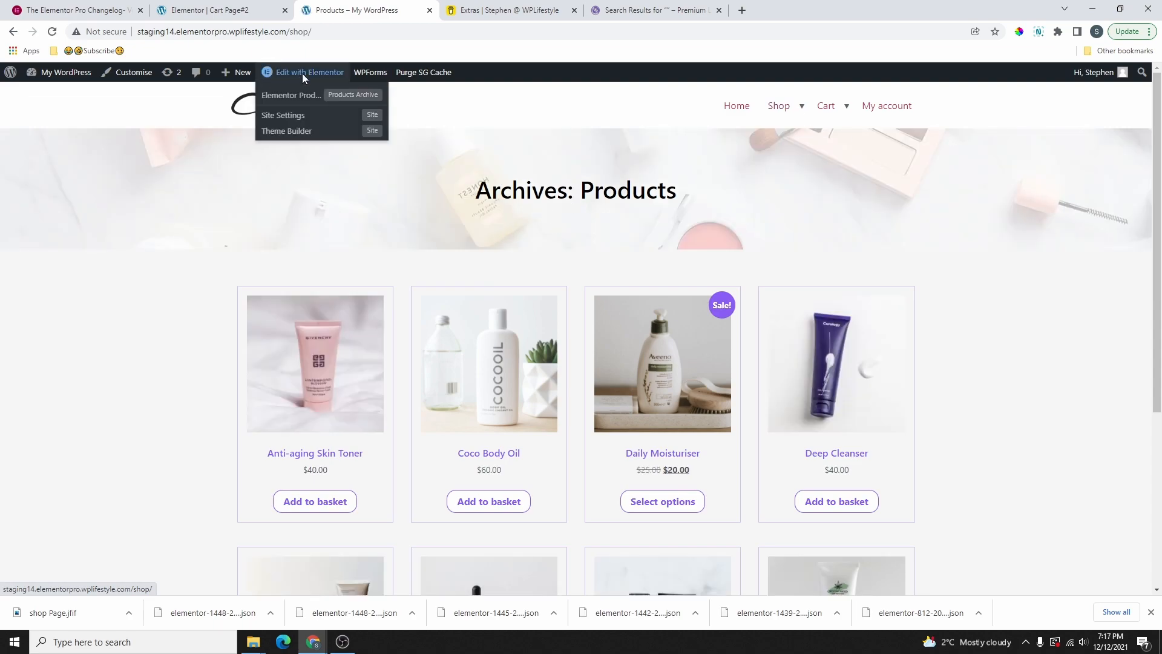
pyautogui.click(319, 132)
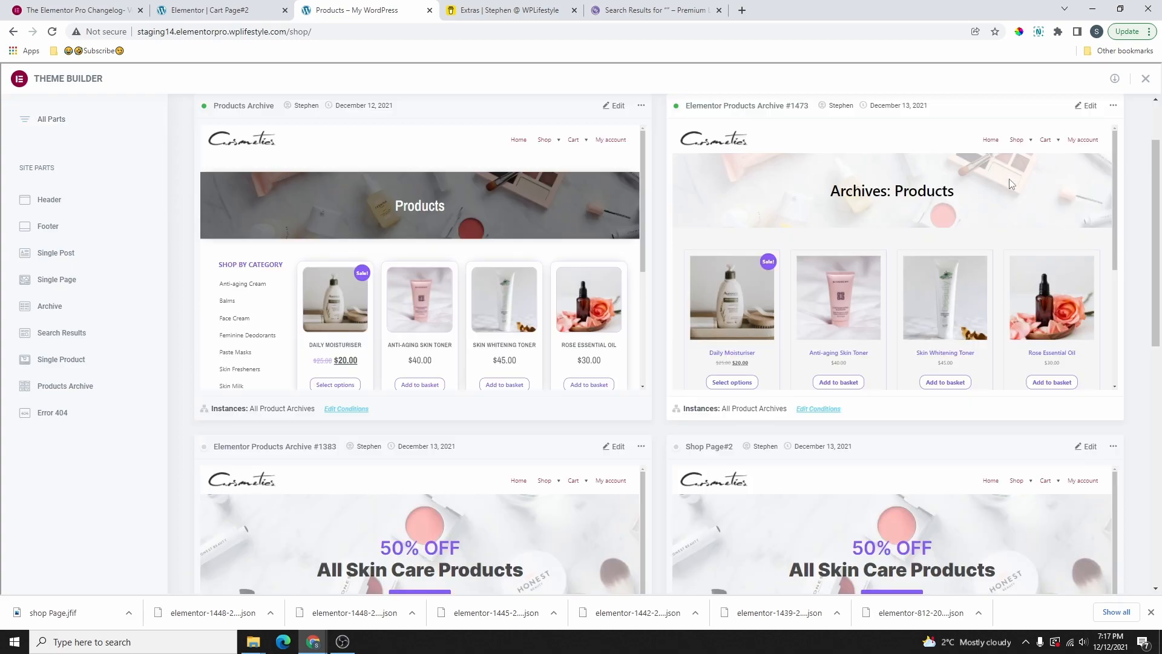
pyautogui.click(1076, 110)
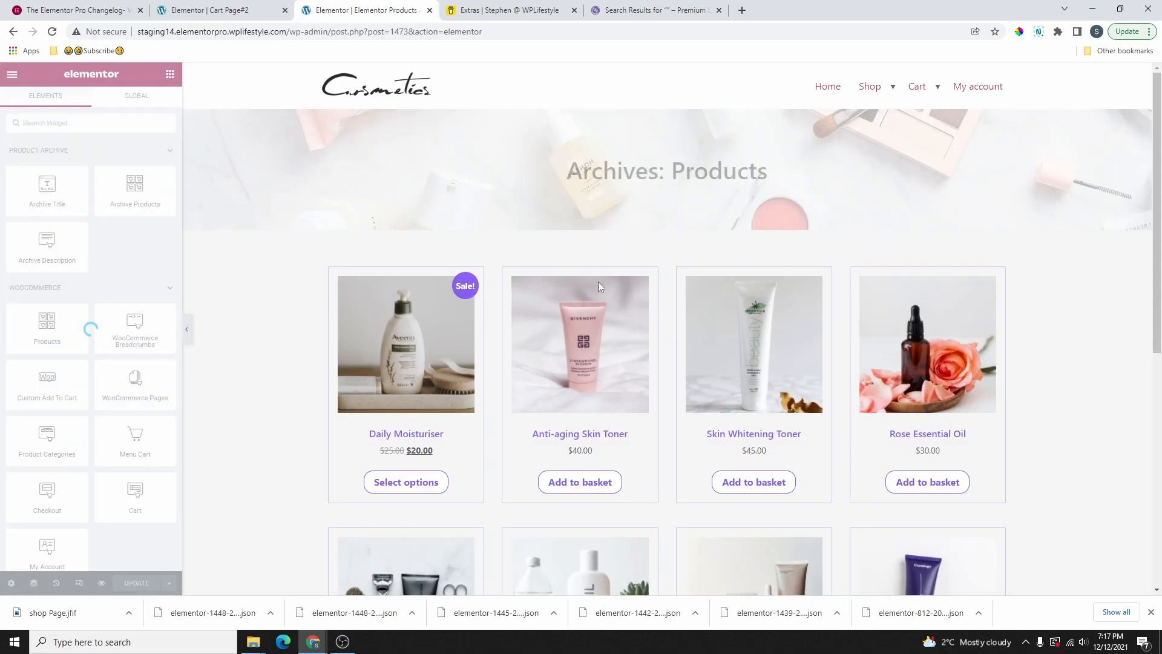
# Copy the products archive's banner section and paste it into the empty section of Cart Page#2
pyautogui.rightClick(668, 101)
pyautogui.click(695, 149)
pyautogui.hotkey('ctrl', 'pageup')
pyautogui.rightClick(654, 104)
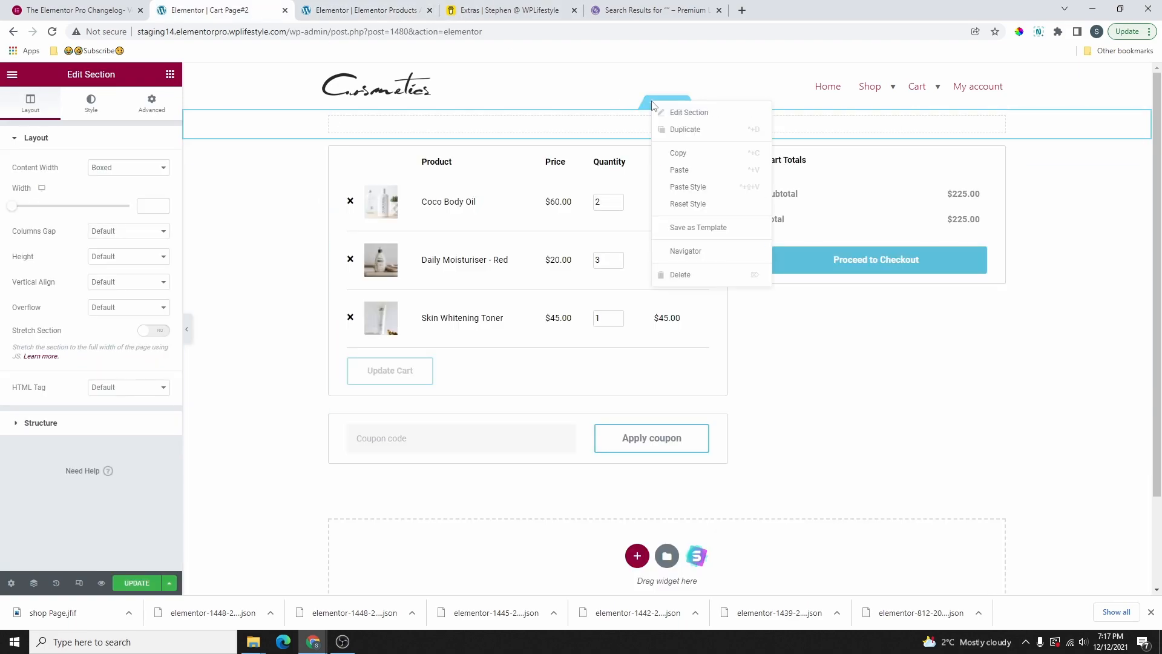
pyautogui.click(690, 173)
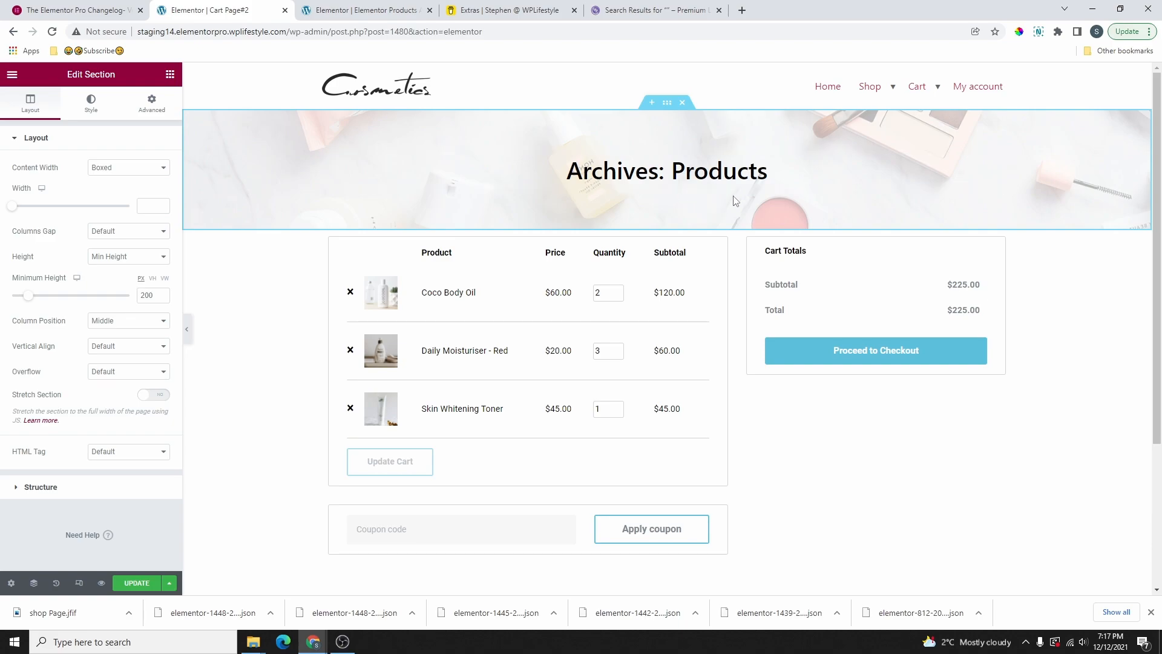
# Replace the banner's Archive Title with a centred Heading widget reading "Cart Page"
pyautogui.click(818, 185)
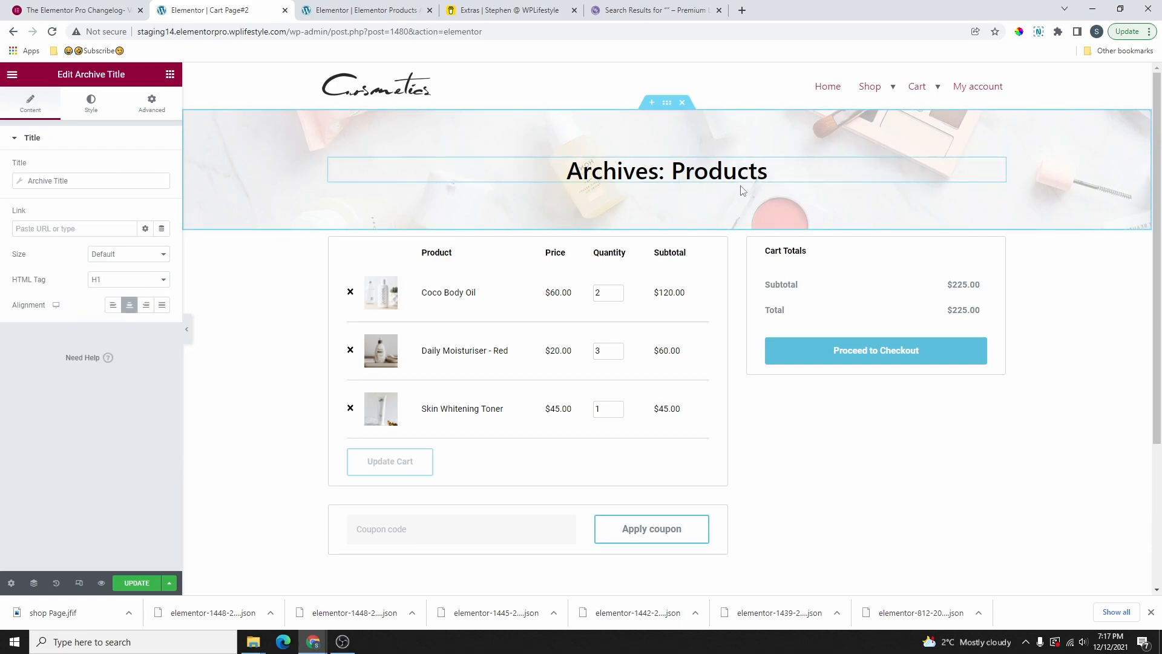
pyautogui.rightClick(1001, 168)
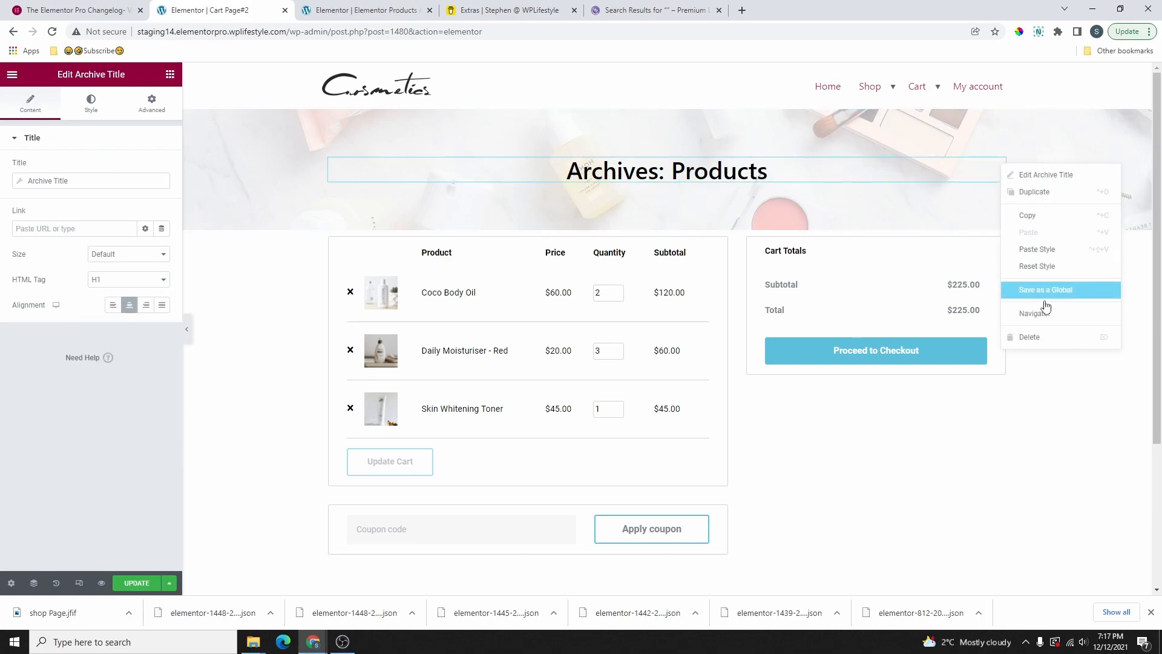
pyautogui.click(1043, 337)
pyautogui.moveTo(150, 196); pyautogui.dragTo(666, 171)
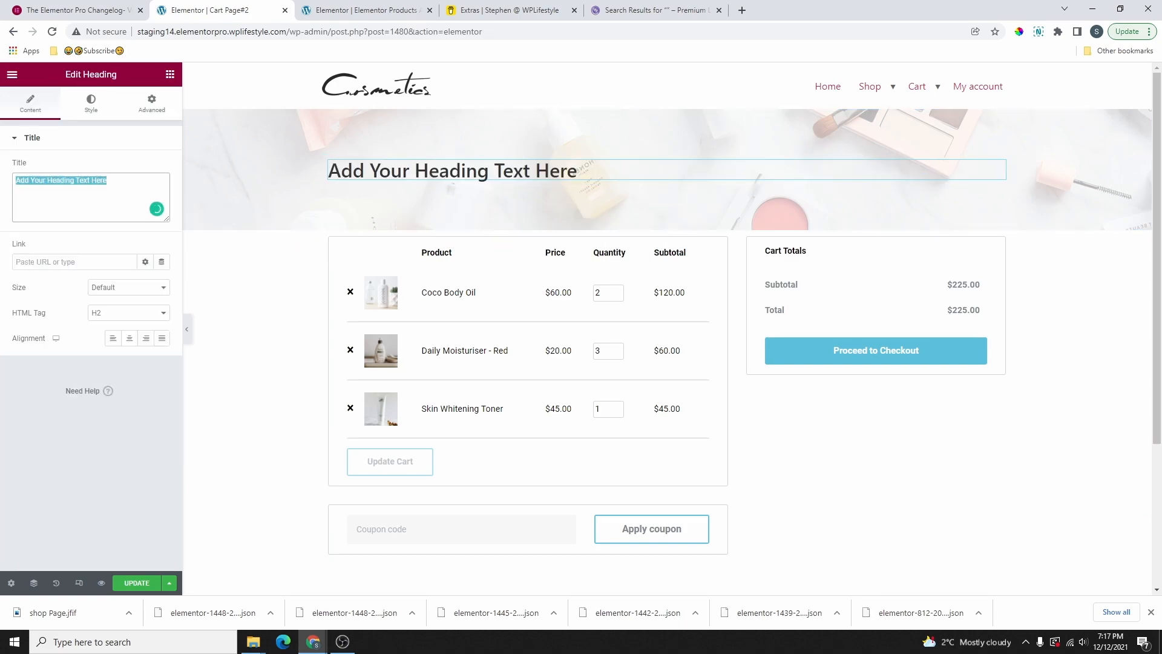
pyautogui.write('Cart Page')
pyautogui.click(128, 338)
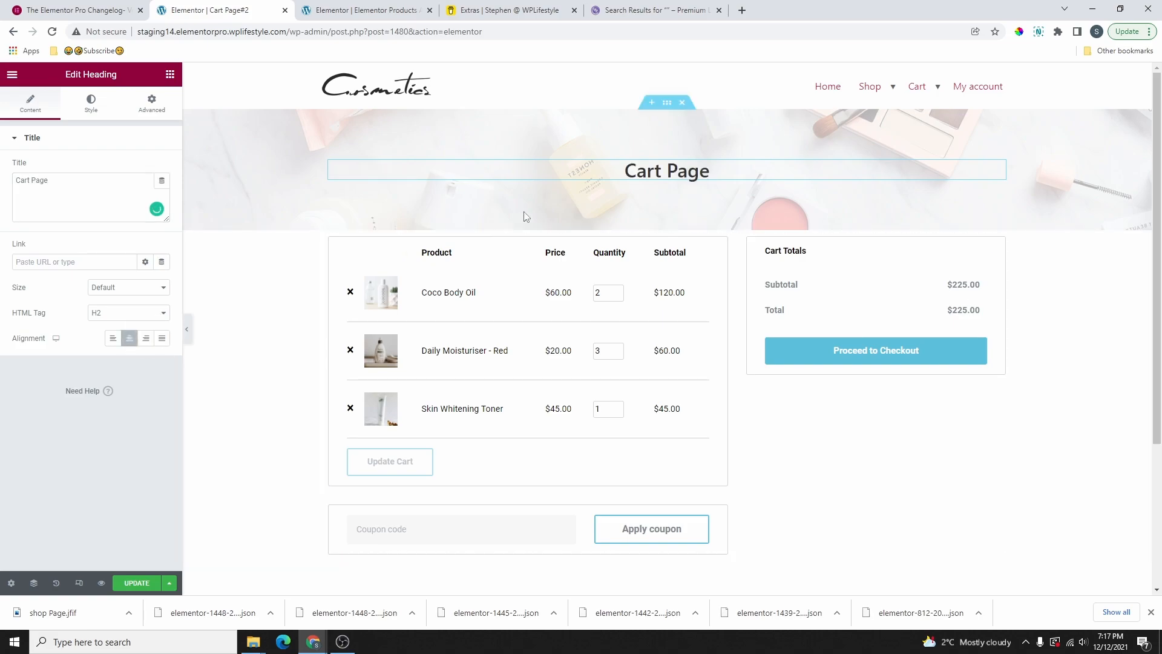
# Style the banner heading with the purple global colour, a 45 px font size and an uppercase transform
pyautogui.click(92, 102)
pyautogui.click(145, 168)
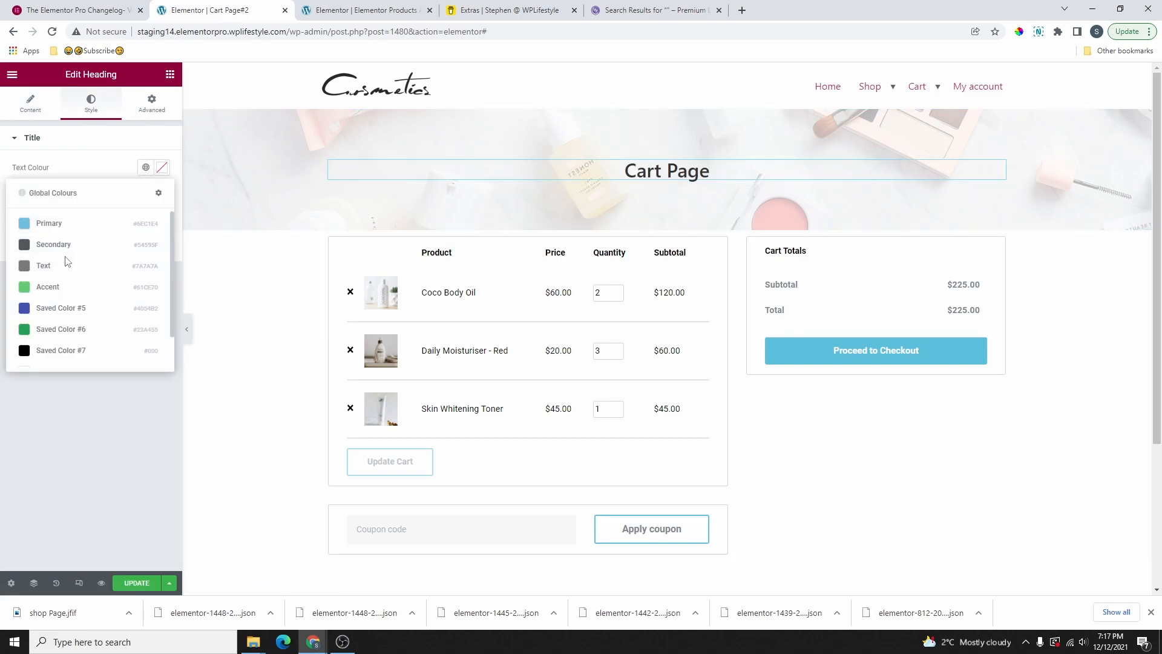
pyautogui.scroll(-1, 73, 302)
pyautogui.click(72, 356)
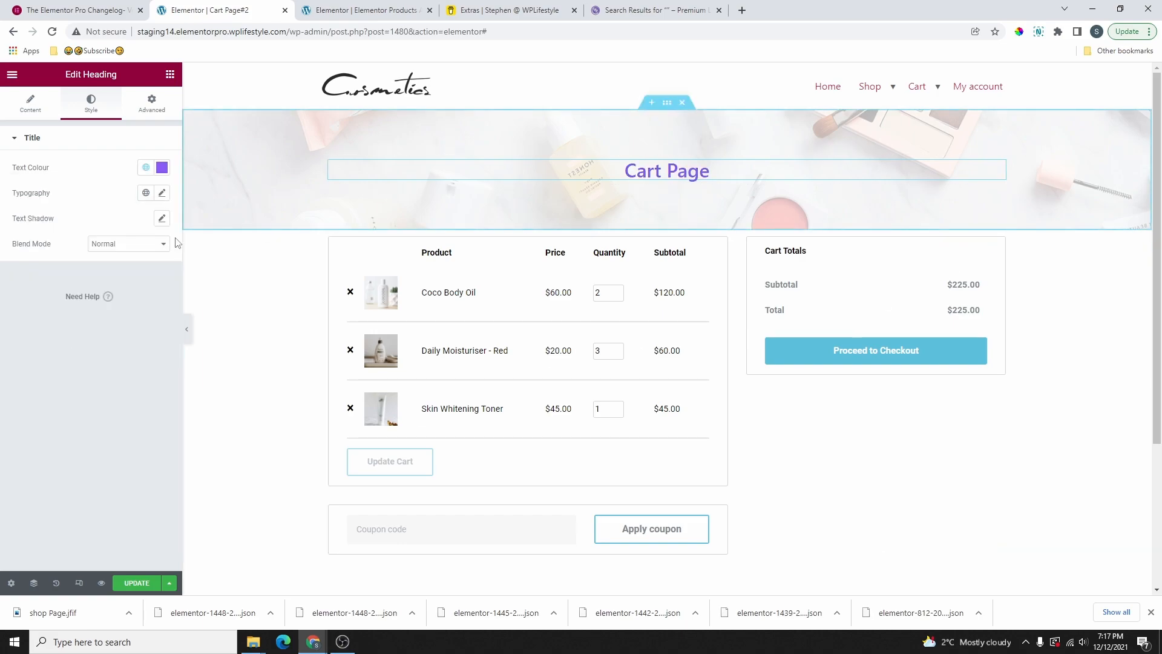
pyautogui.click(161, 194)
pyautogui.moveTo(22, 289); pyautogui.dragTo(45, 291)
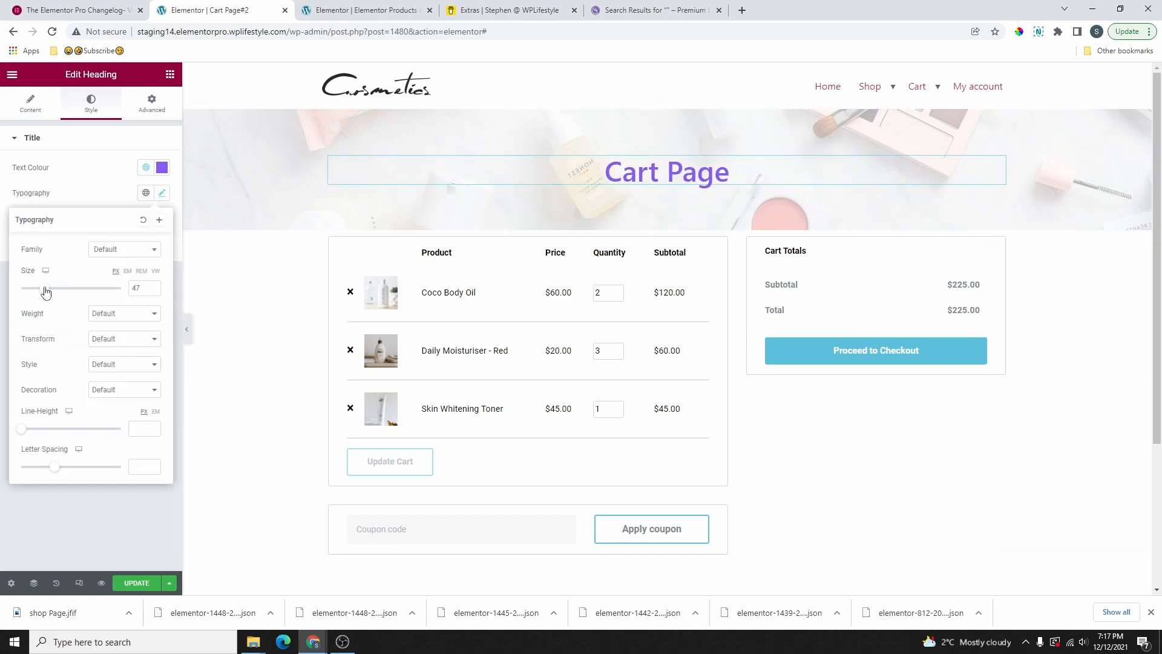
pyautogui.write('45')
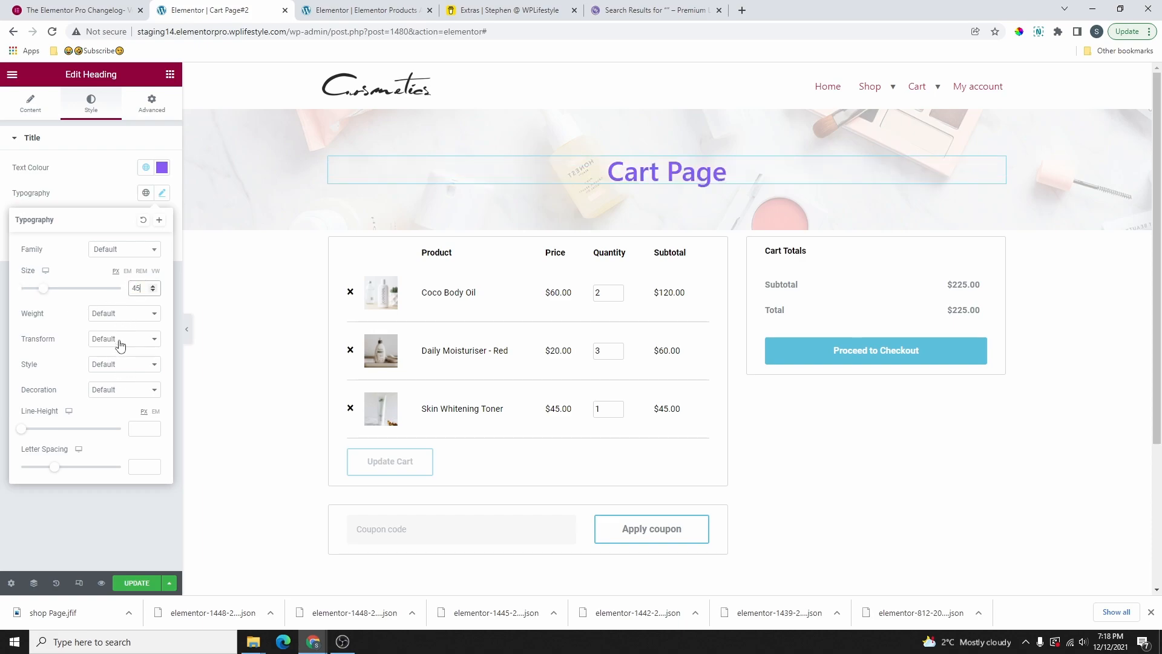
pyautogui.click(129, 344)
pyautogui.click(112, 362)
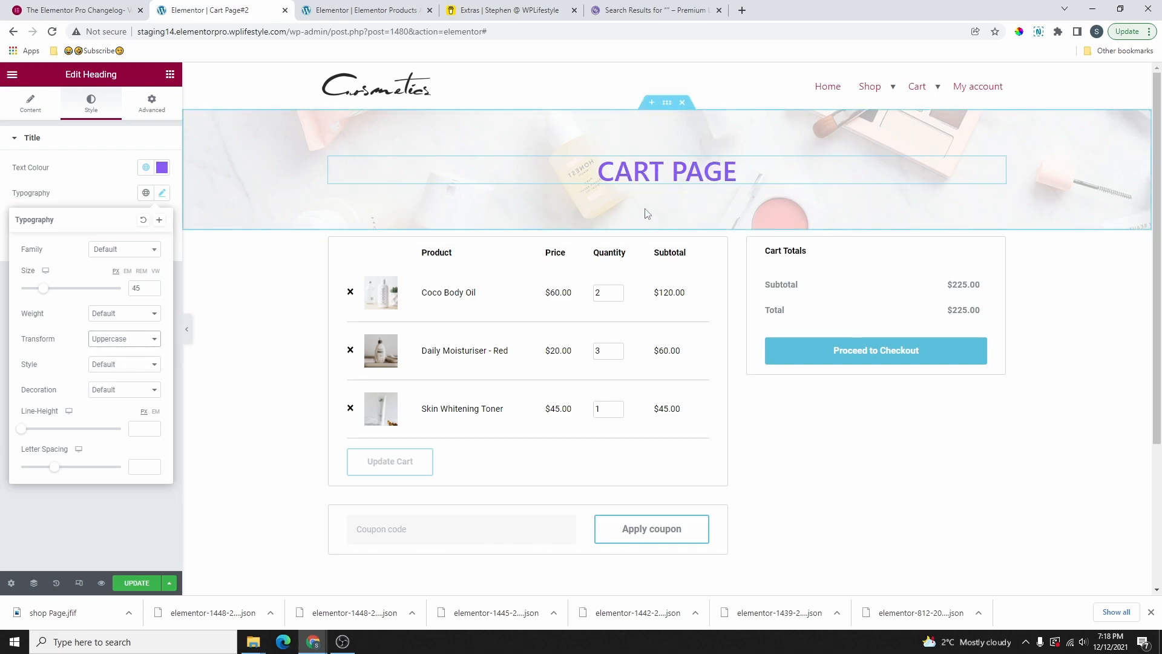
# Give the section holding the Cart widget 50 px top and bottom padding and preview the page at full width
pyautogui.click(667, 224)
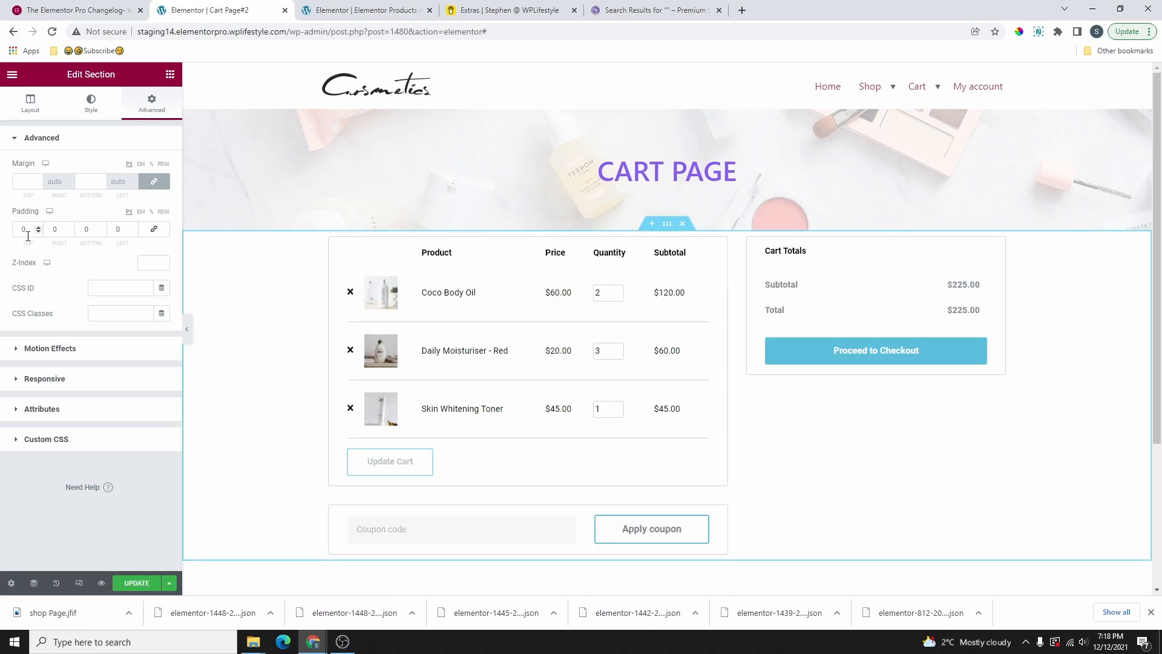
pyautogui.write('50')
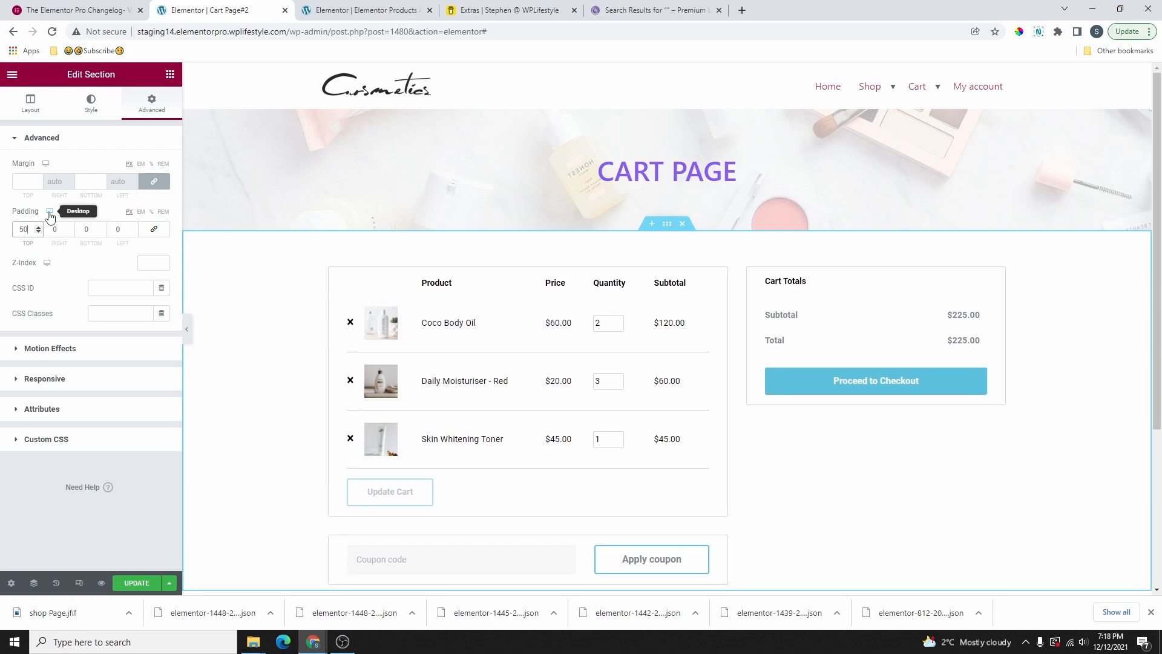
pyautogui.doubleClick(81, 228)
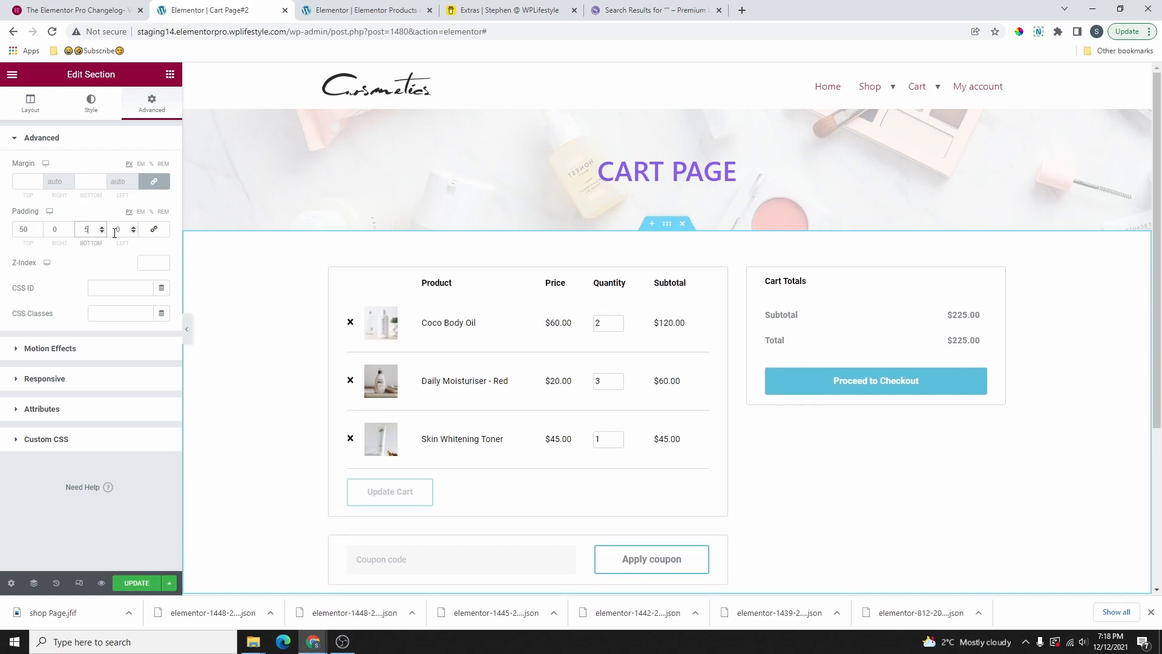
pyautogui.click(187, 329)
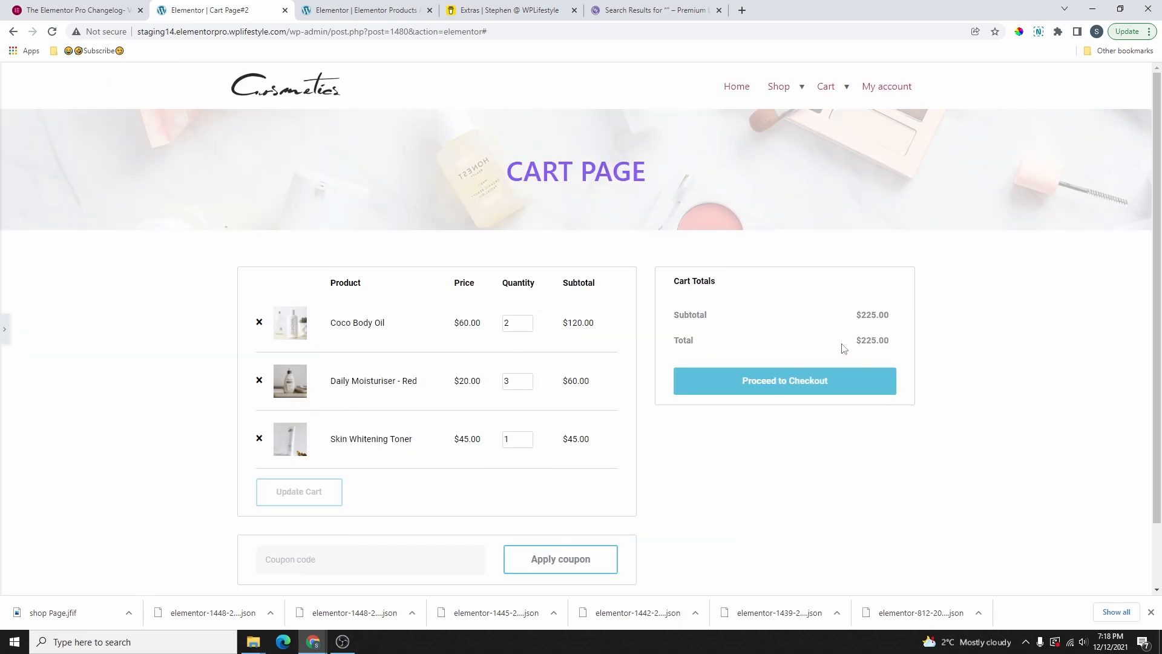
pyautogui.click(4, 328)
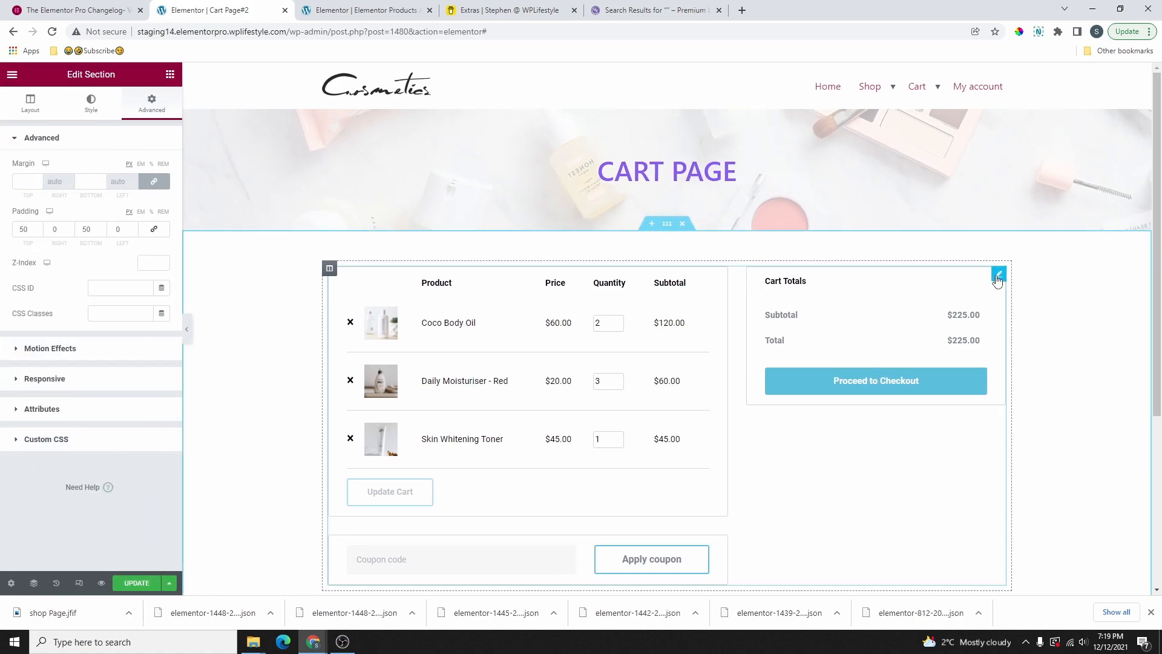
# Turn on the Sticky Right Column option for the Cart widget
pyautogui.click(998, 276)
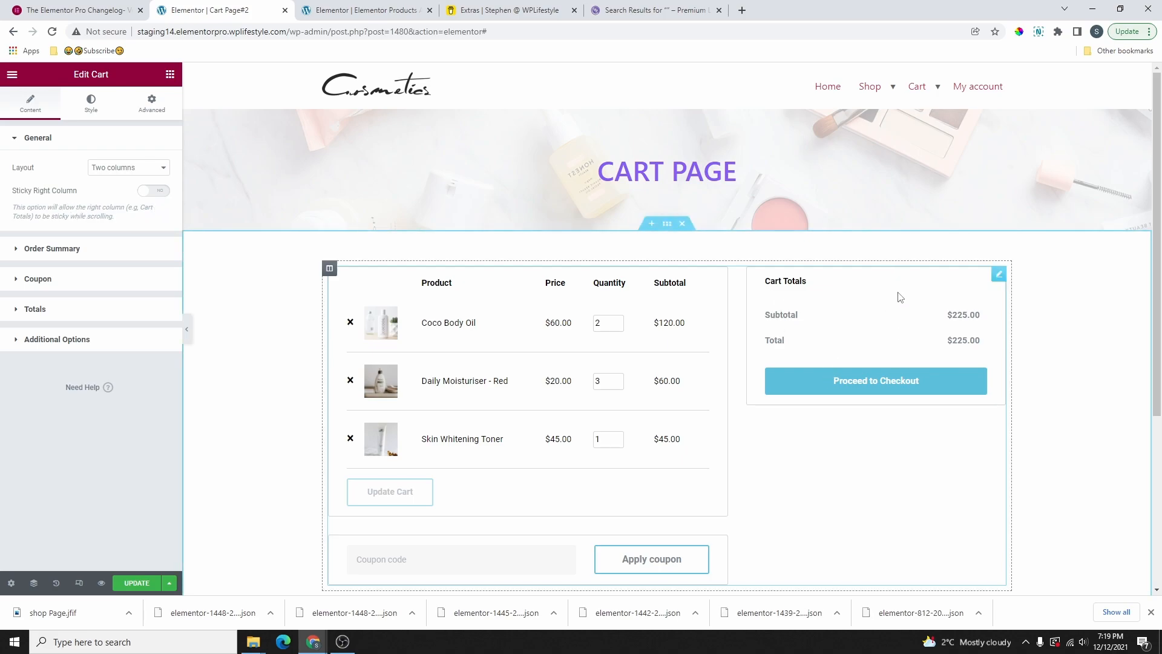
pyautogui.click(155, 191)
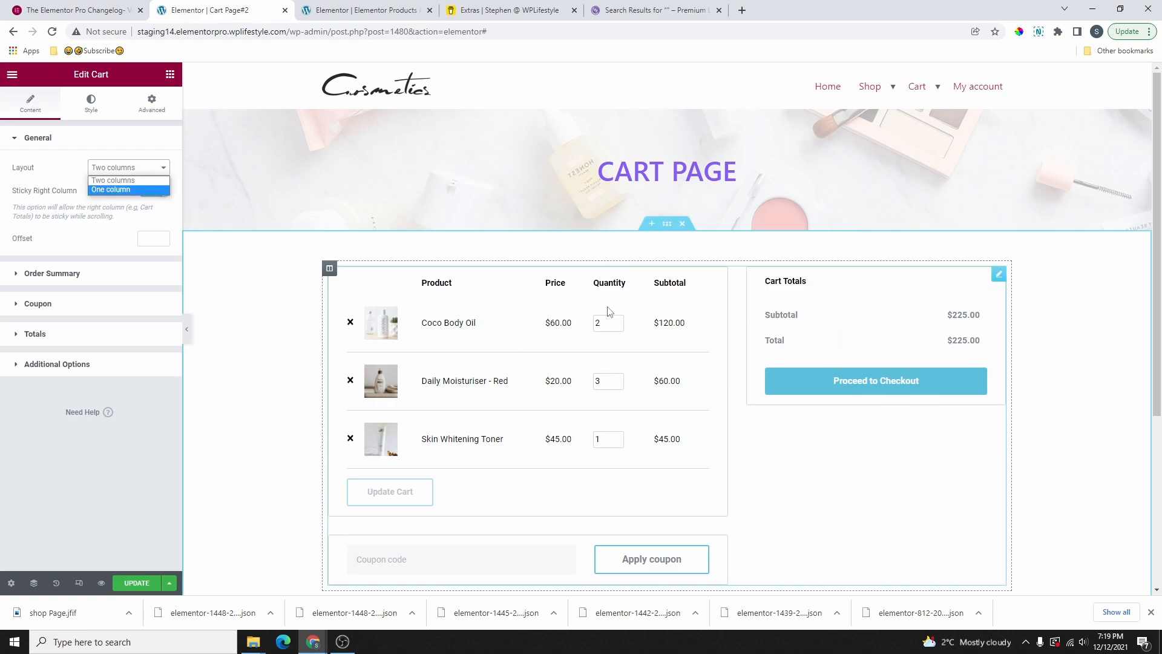
# Try the Cart widget's One column layout, return to Two columns and check how the cart totals behave while scrolling
pyautogui.click(120, 190)
pyautogui.click(124, 167)
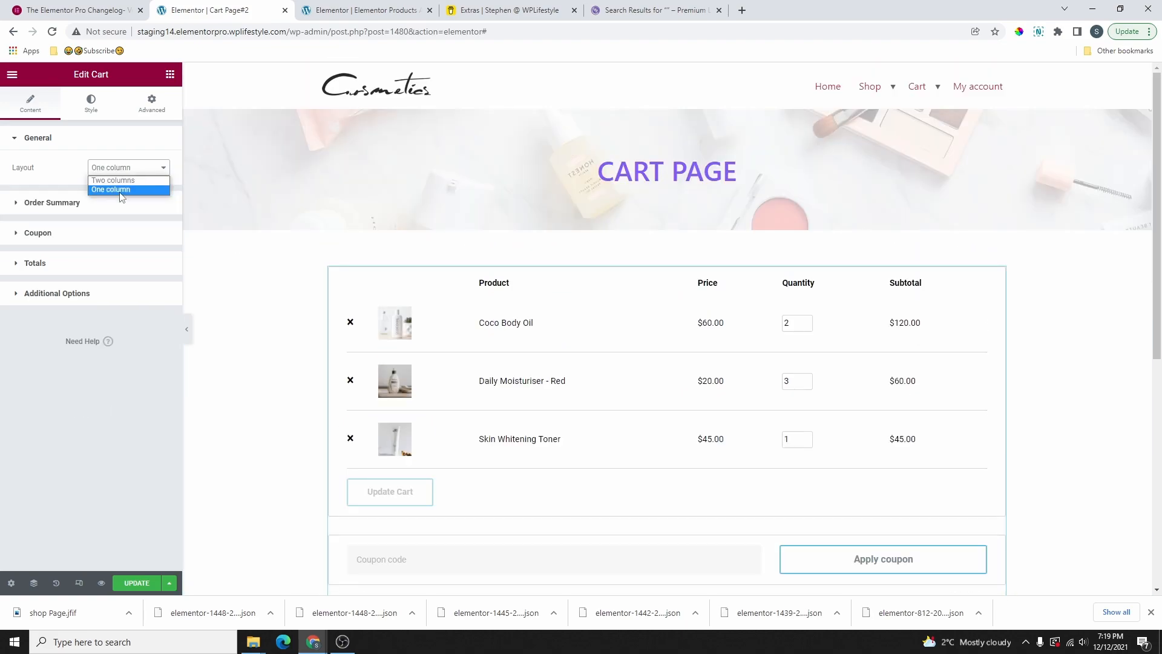
pyautogui.click(120, 191)
pyautogui.scroll(-5, 756, 351)
pyautogui.scroll(5, 756, 351)
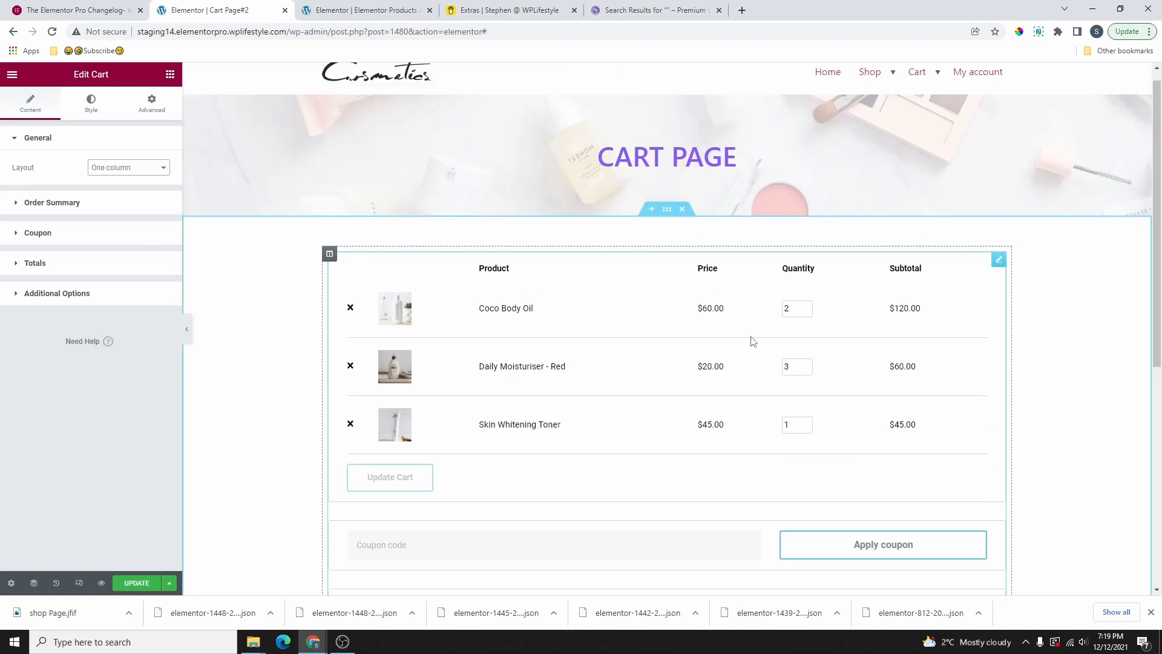
pyautogui.click(129, 169)
pyautogui.click(113, 180)
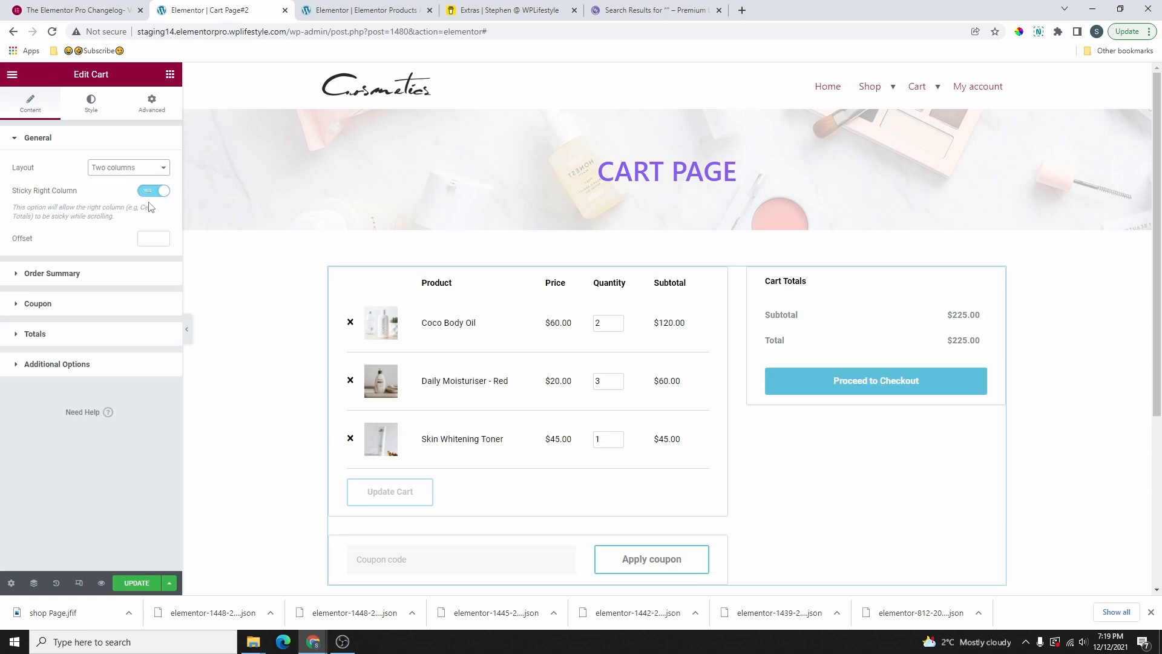
pyautogui.scroll(-2, 906, 345)
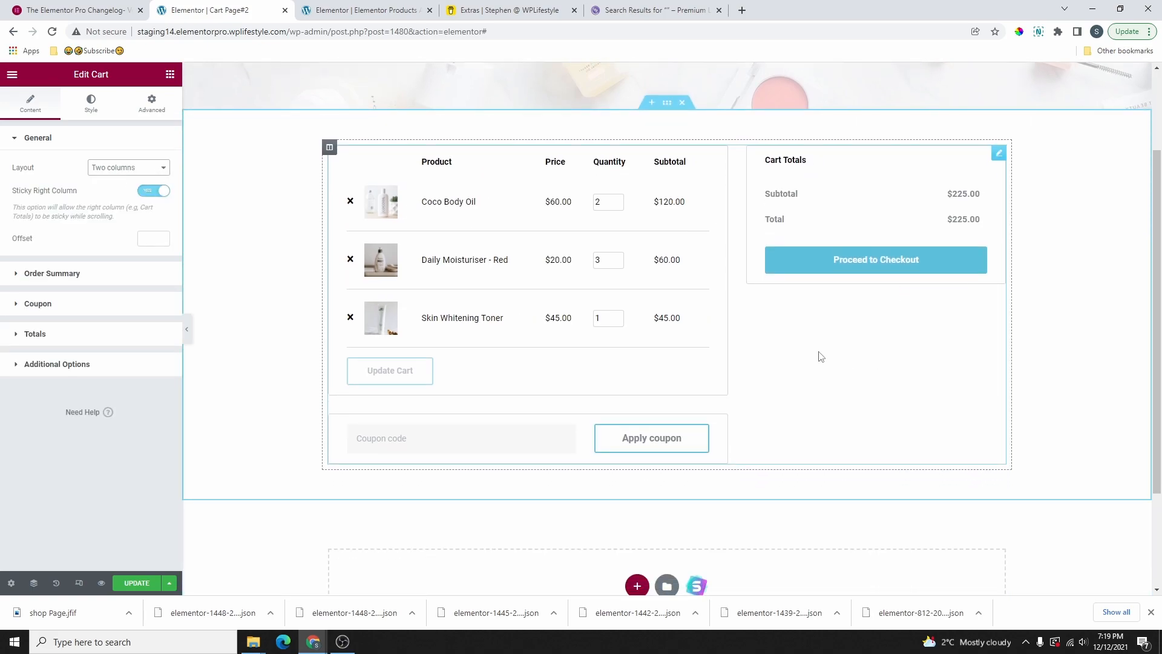
pyautogui.scroll(2, 749, 294)
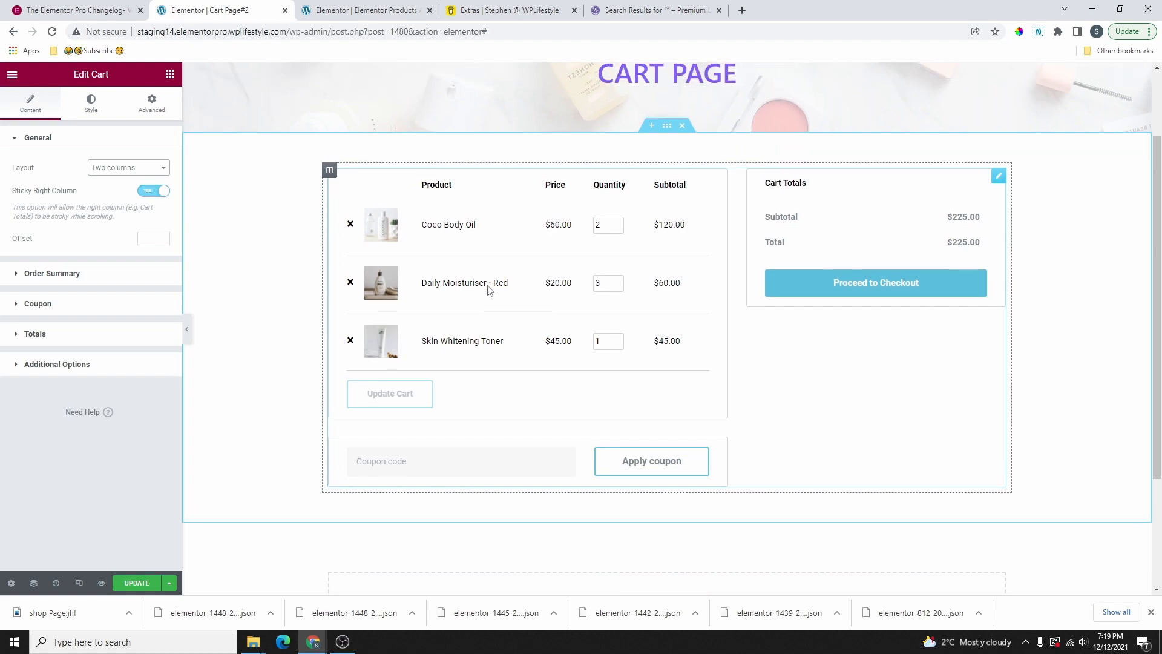
pyautogui.scroll(-3, 932, 330)
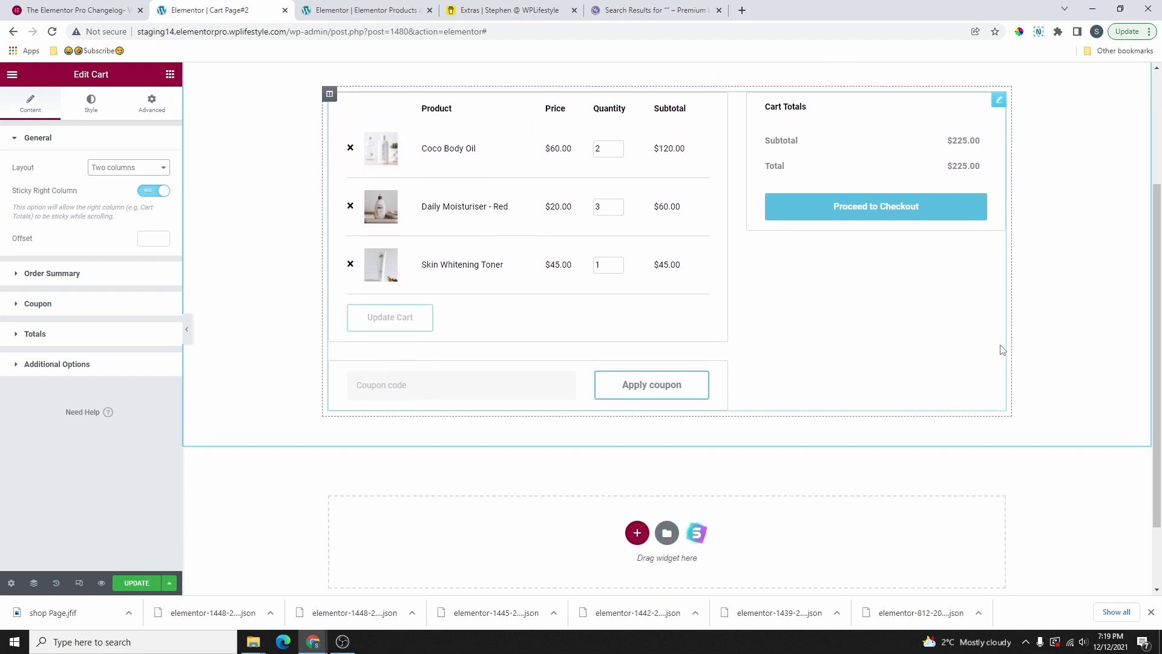
pyautogui.scroll(2, 731, 339)
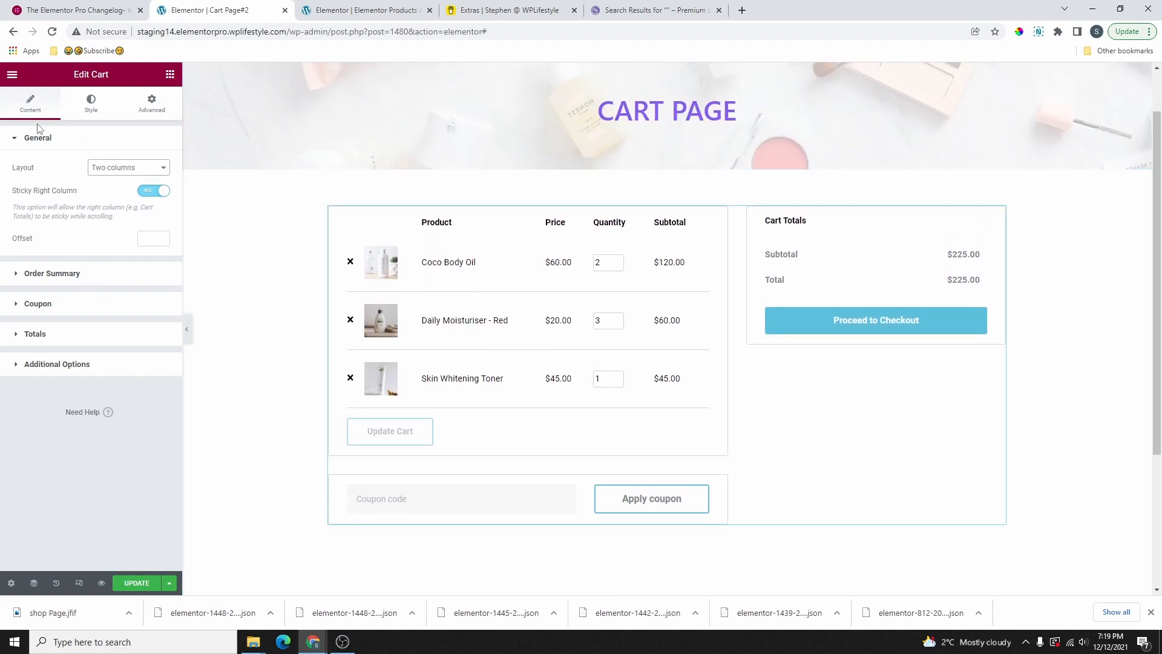
# Review the Cart widget's text settings for the Update Cart and Apply Coupon buttons
pyautogui.click(53, 276)
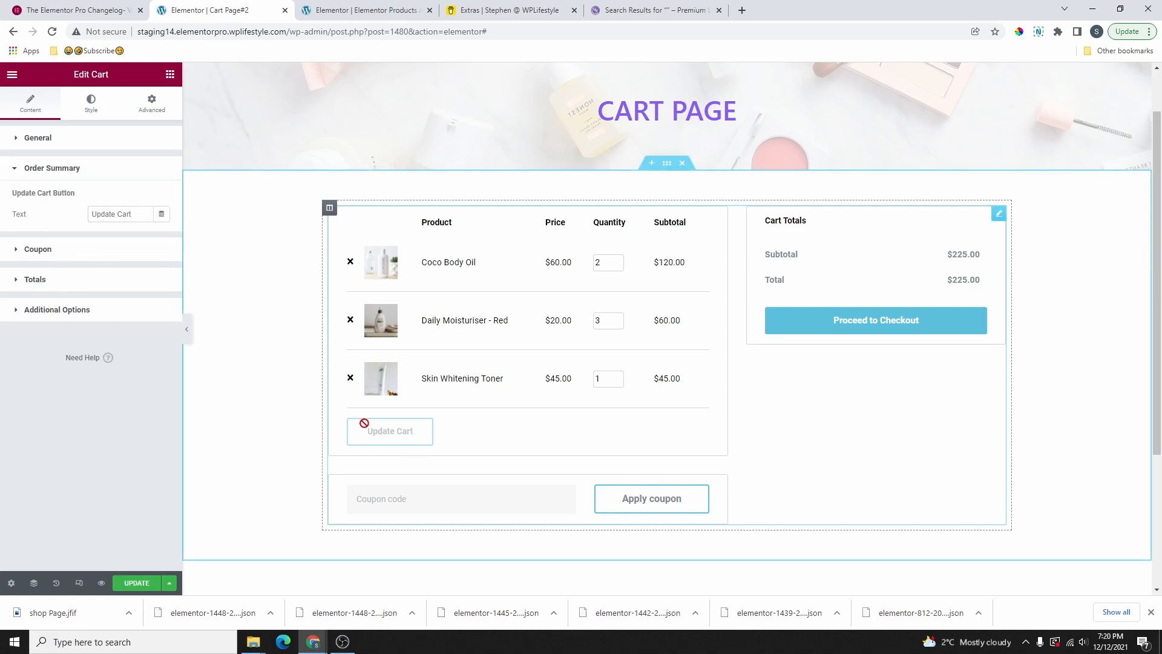
pyautogui.click(48, 250)
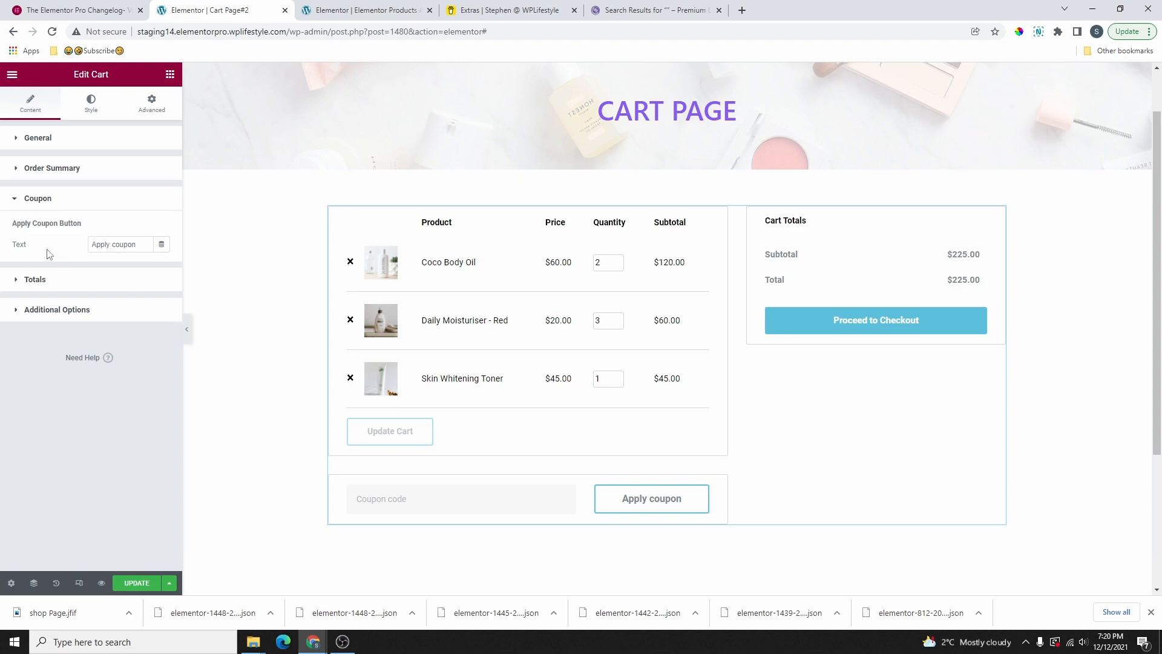
pyautogui.click(142, 243)
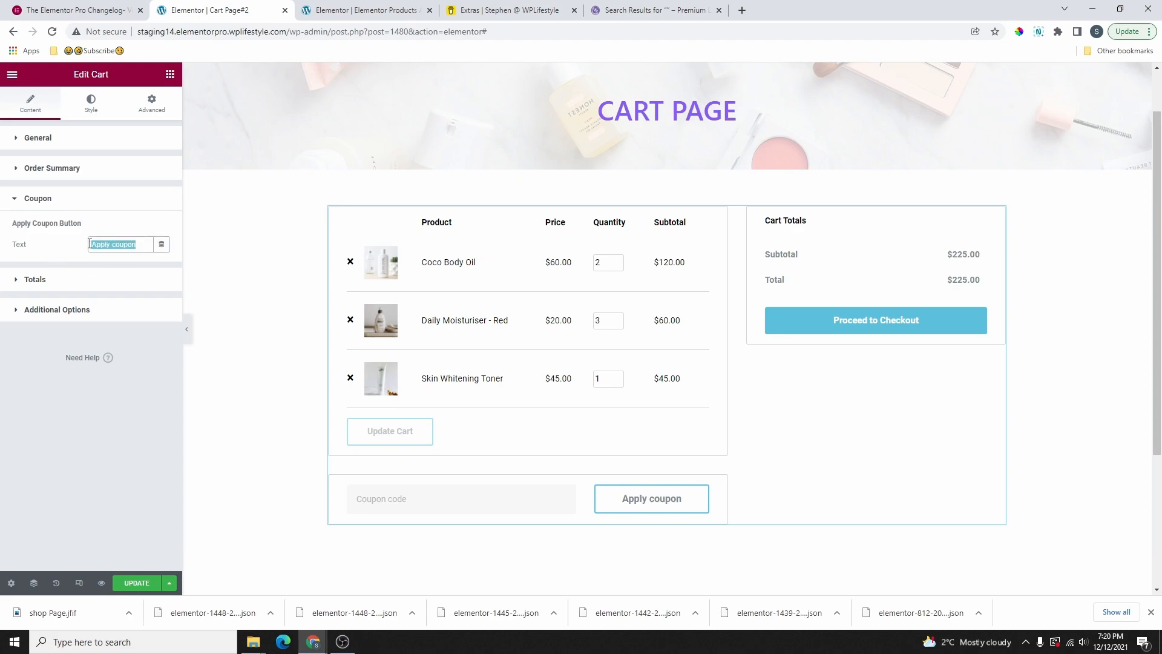
# Turn on the Cart widget's Update Cart Automatically option and check the cart on the page
pyautogui.click(68, 285)
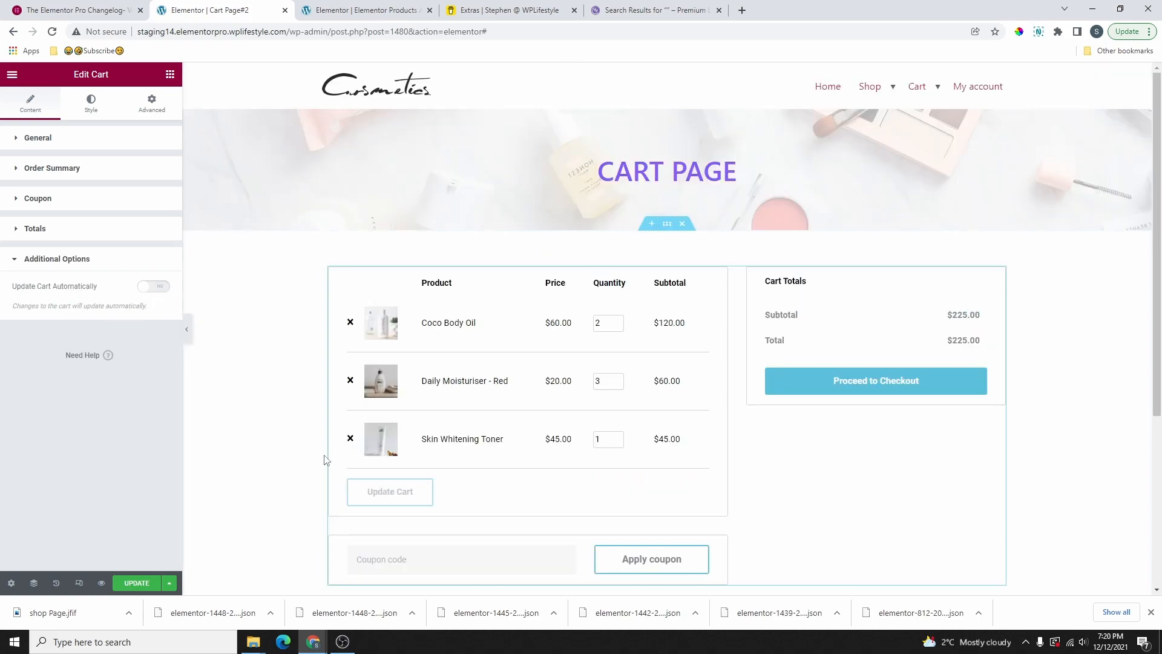
pyautogui.scroll(-3, 346, 314)
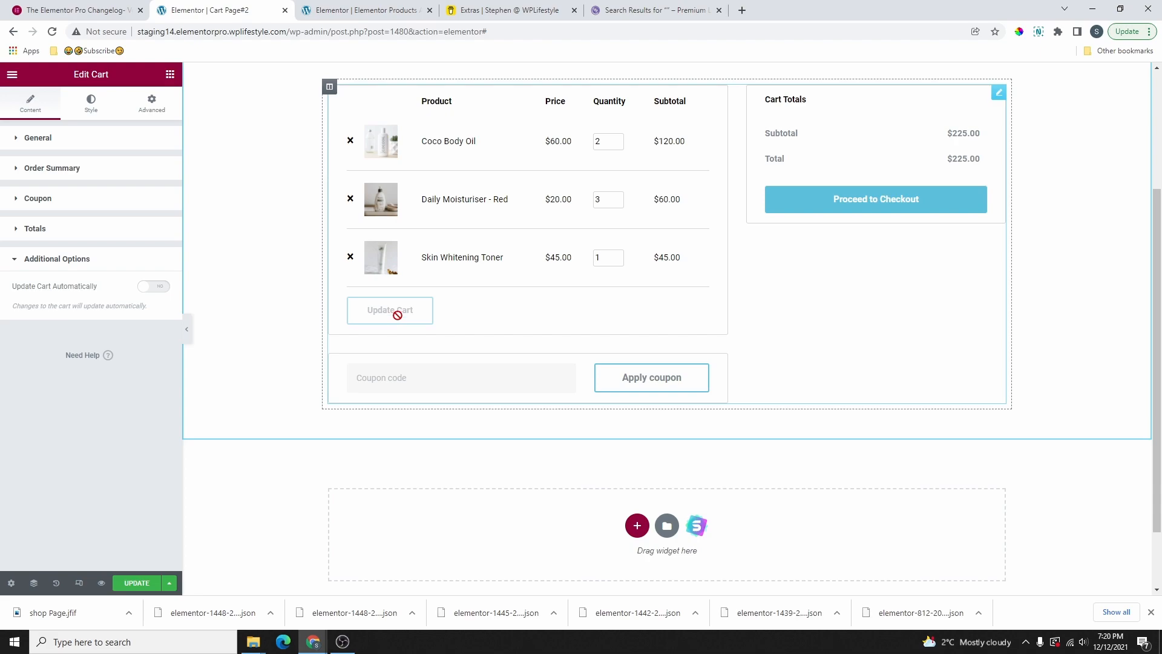
pyautogui.click(155, 287)
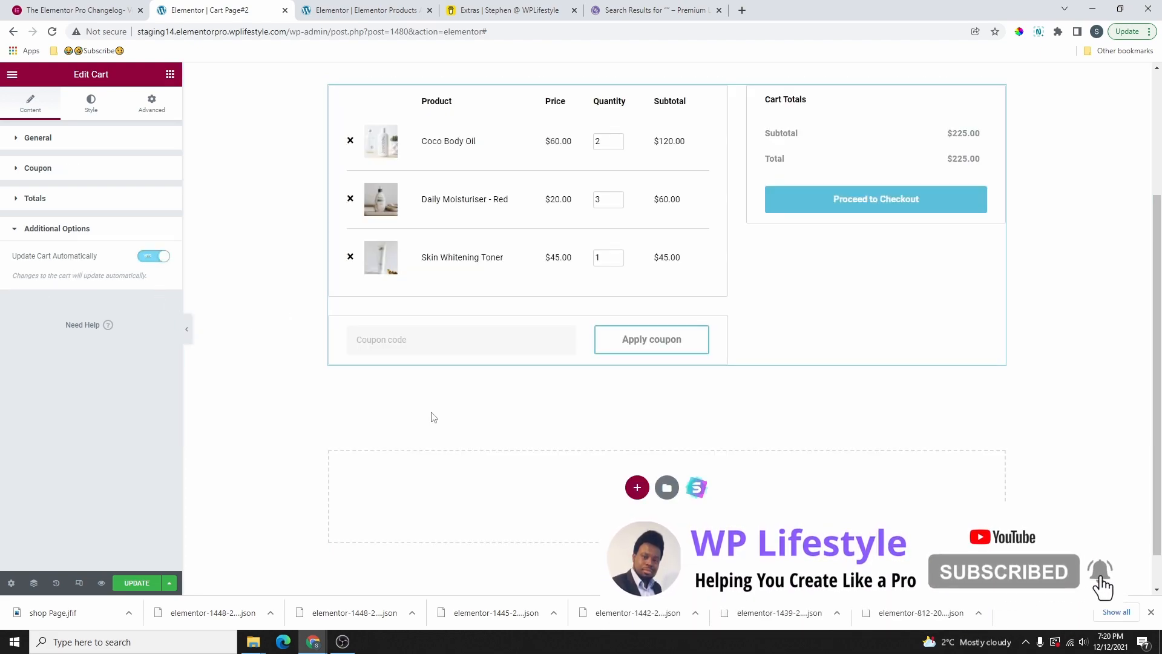
pyautogui.scroll(3, 379, 412)
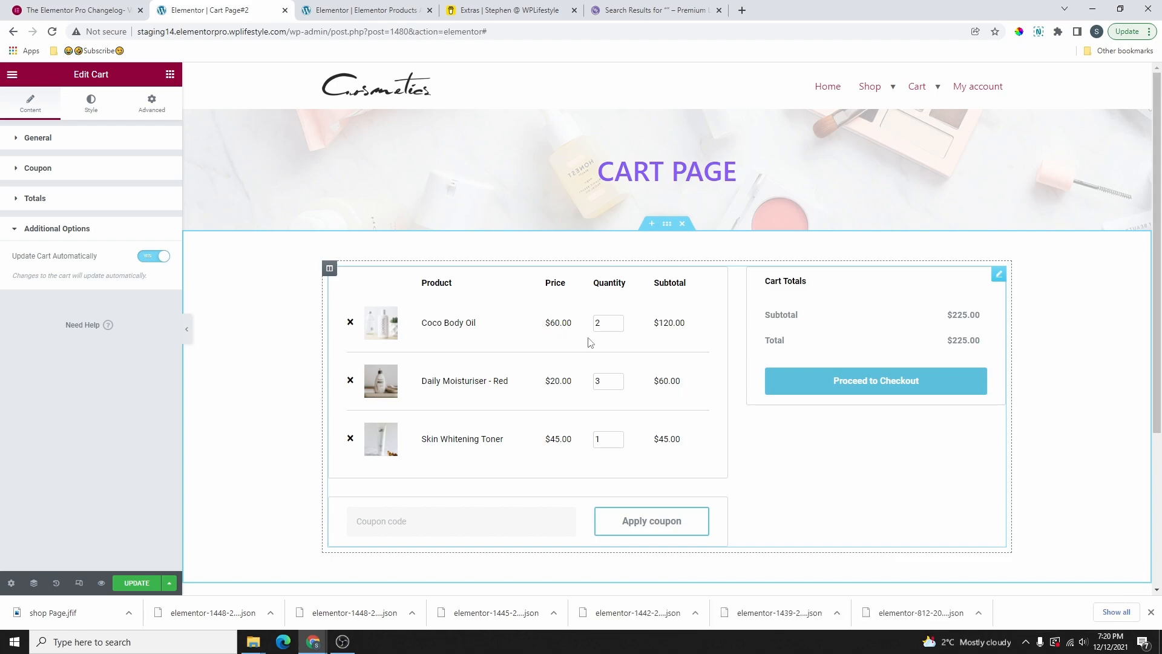
pyautogui.scroll(-3, 605, 352)
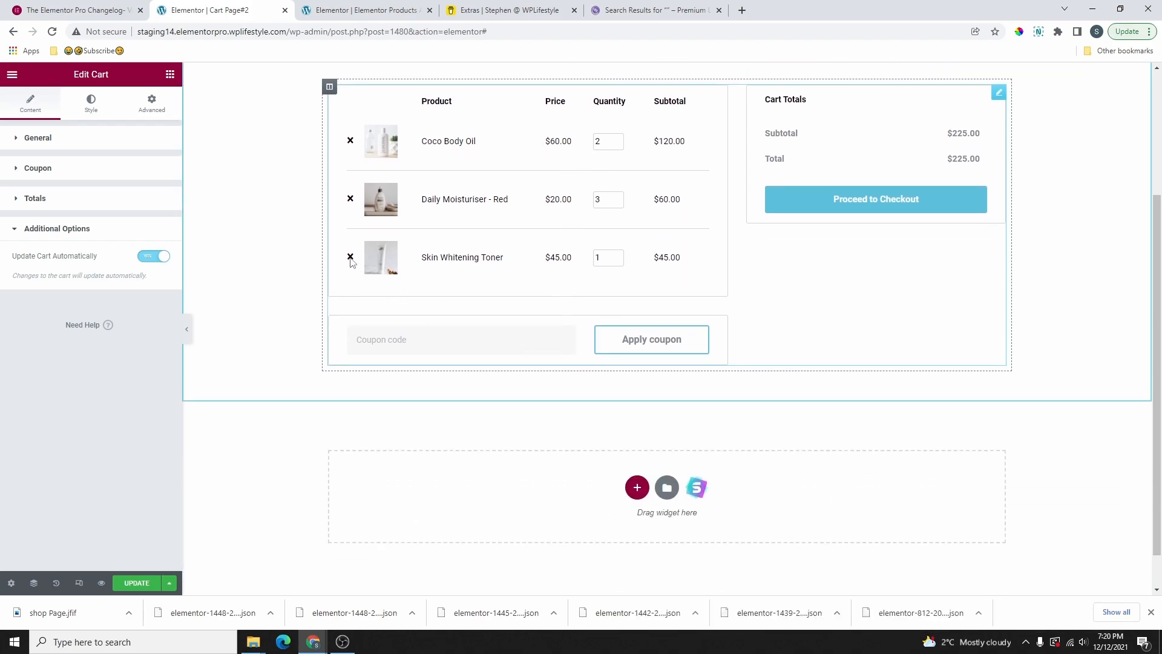
pyautogui.scroll(1, 582, 297)
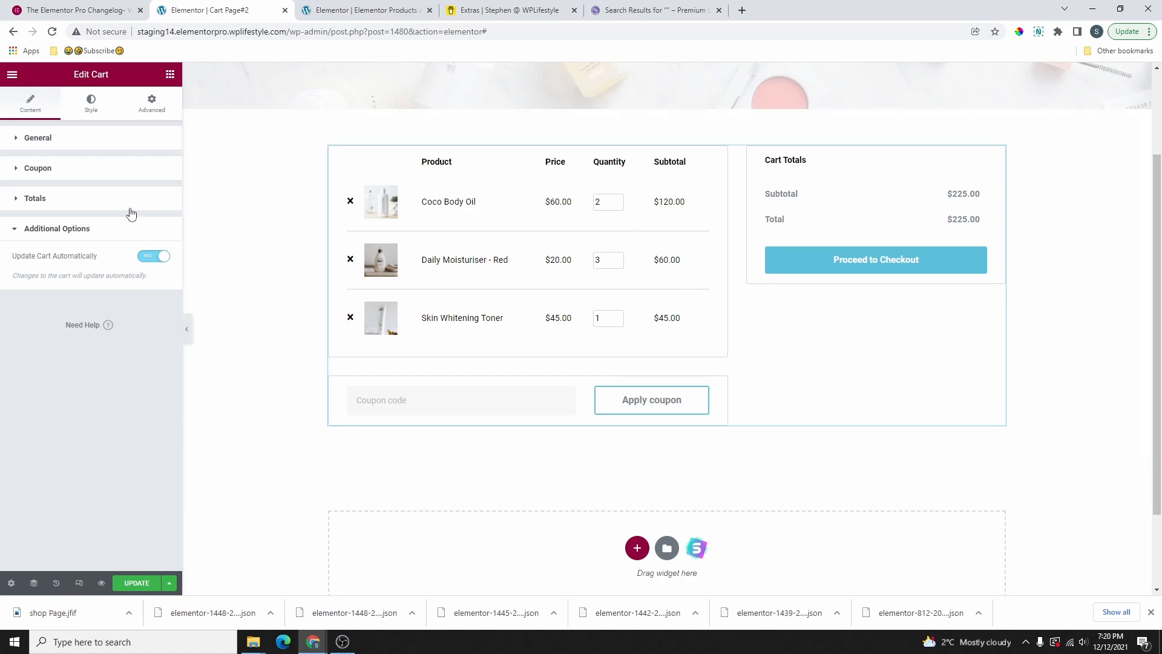
pyautogui.scroll(1, 544, 299)
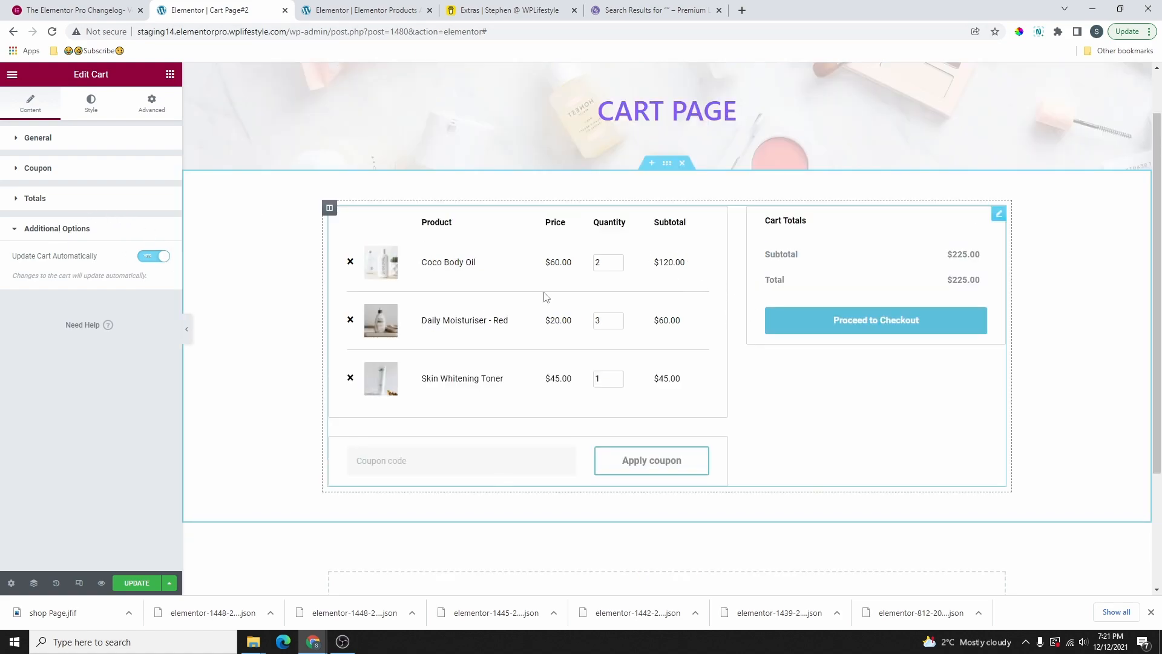
# Try the Primary global colour as the background of the cart sections, and clear it again
pyautogui.click(90, 102)
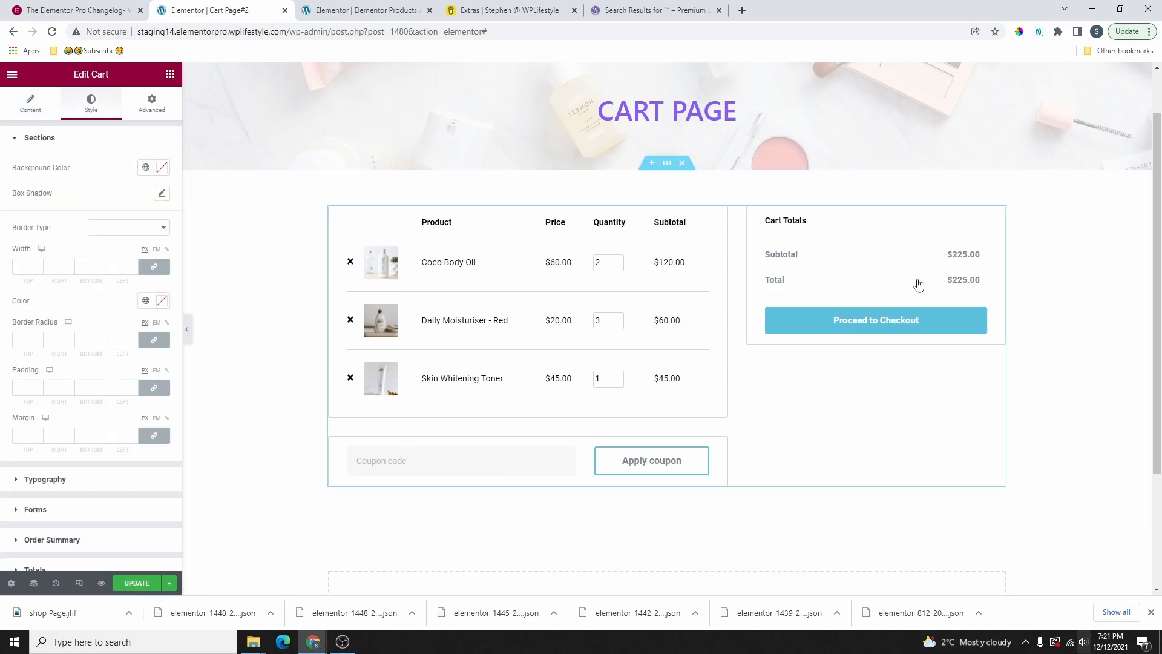
pyautogui.click(146, 167)
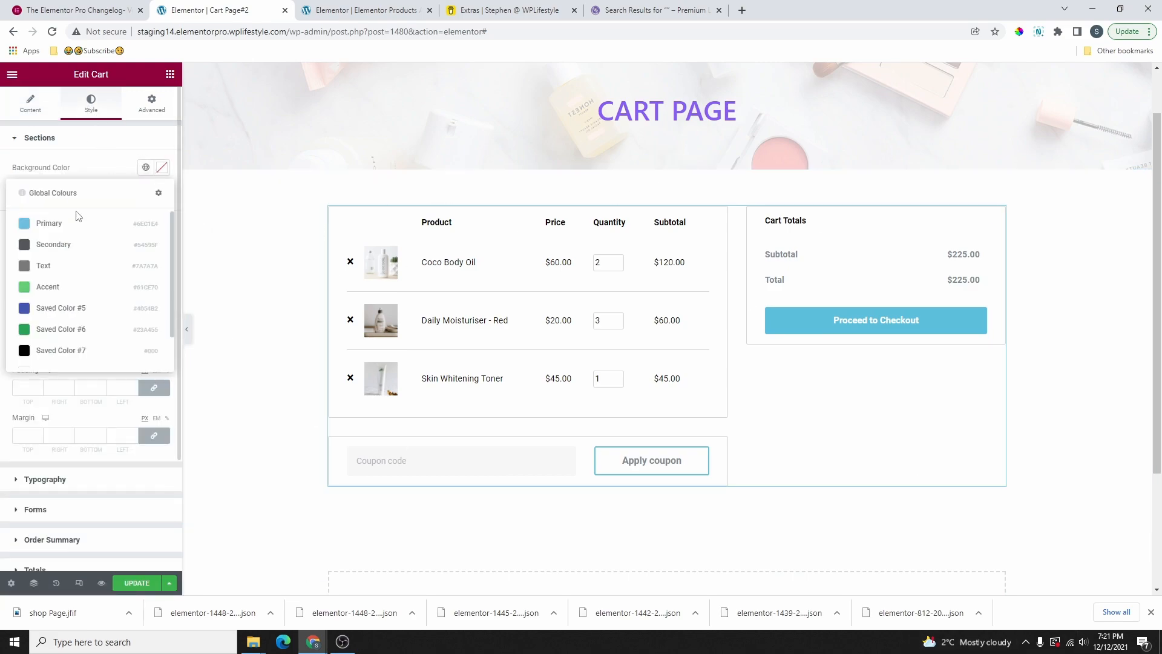
pyautogui.click(48, 224)
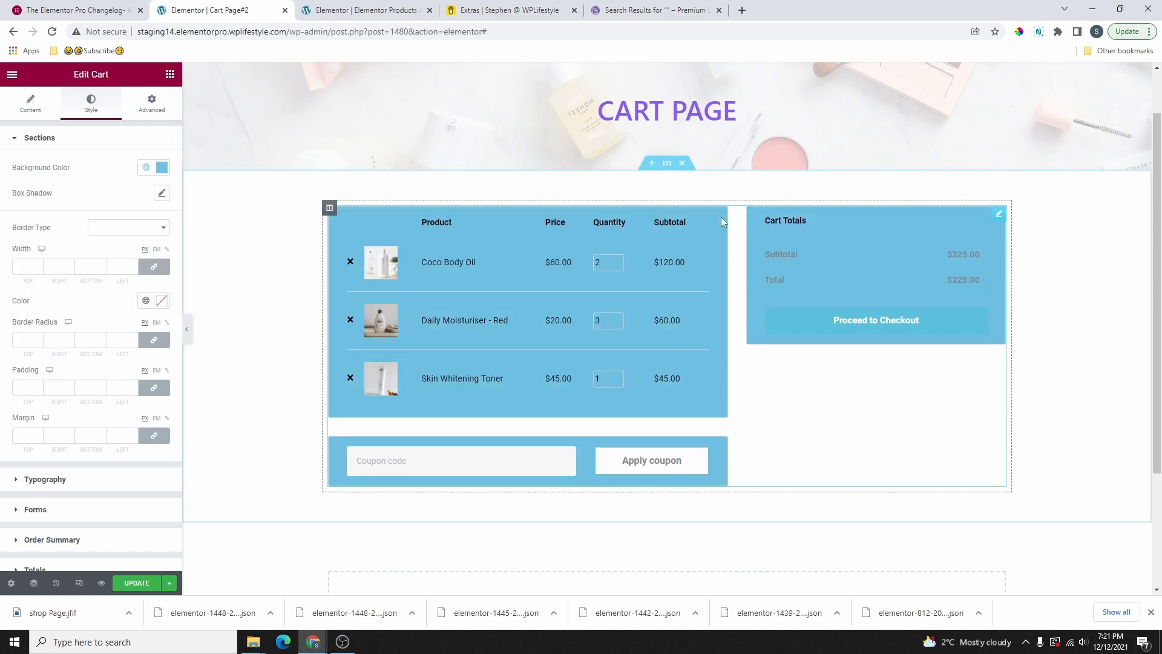
pyautogui.click(144, 169)
pyautogui.scroll(-2, 85, 290)
pyautogui.click(161, 169)
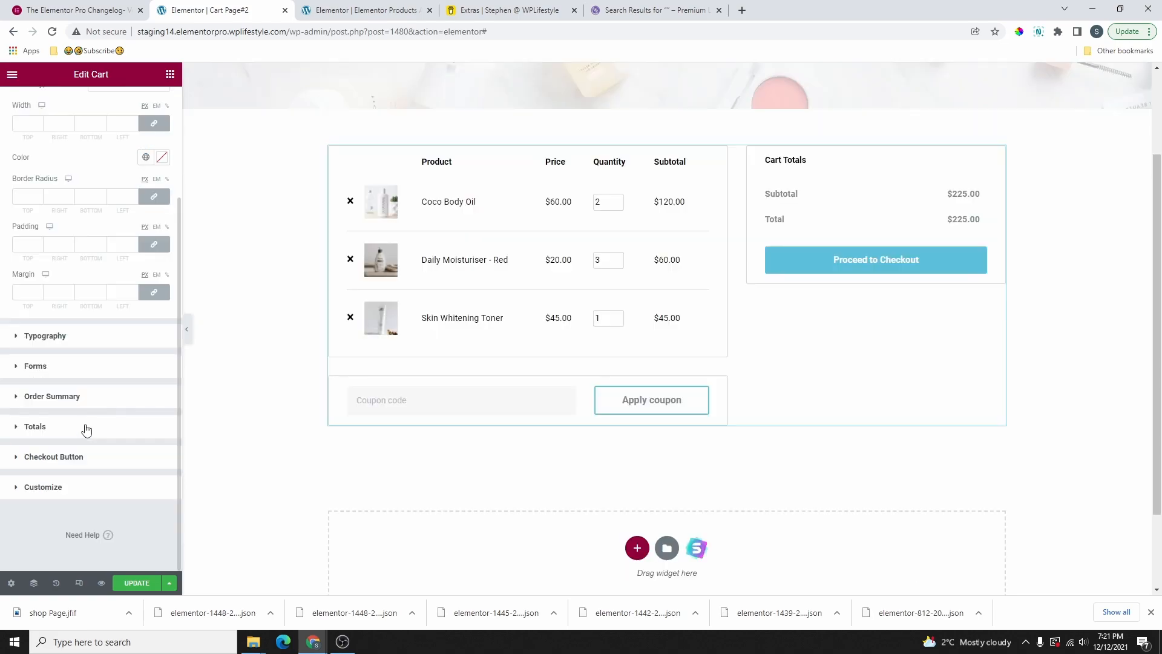
# Give the checkout button a classic background in the purple global colour for its normal state
pyautogui.click(61, 459)
pyautogui.scroll(-1, 78, 323)
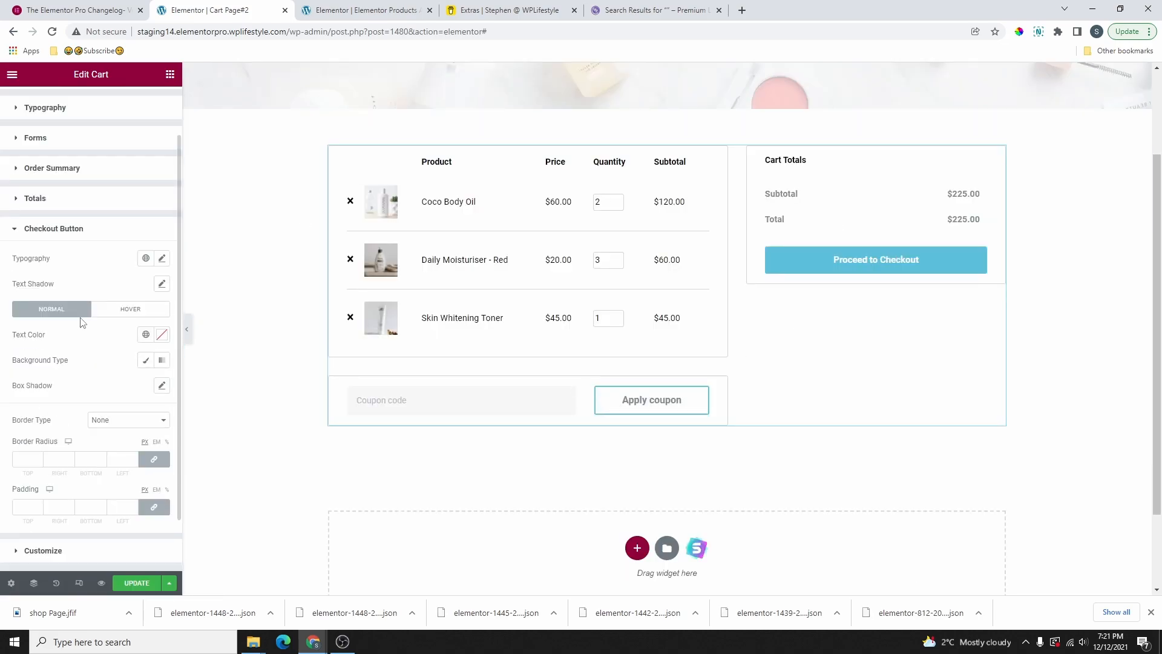
pyautogui.click(145, 360)
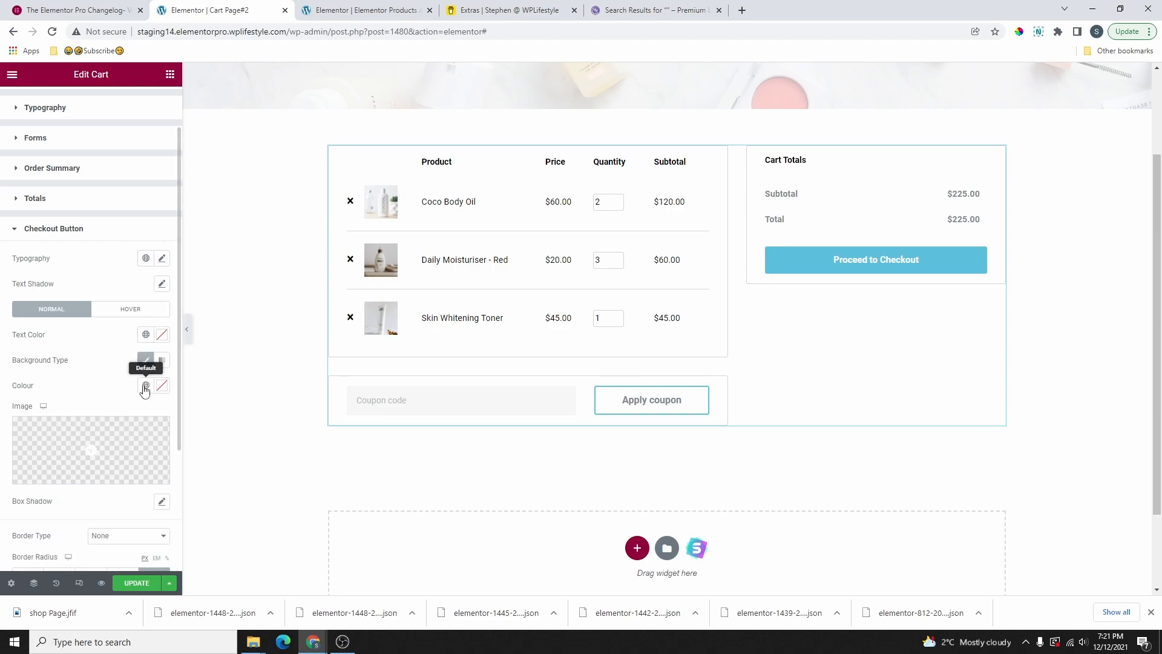
pyautogui.click(145, 385)
pyautogui.scroll(-2, 50, 575)
pyautogui.click(50, 575)
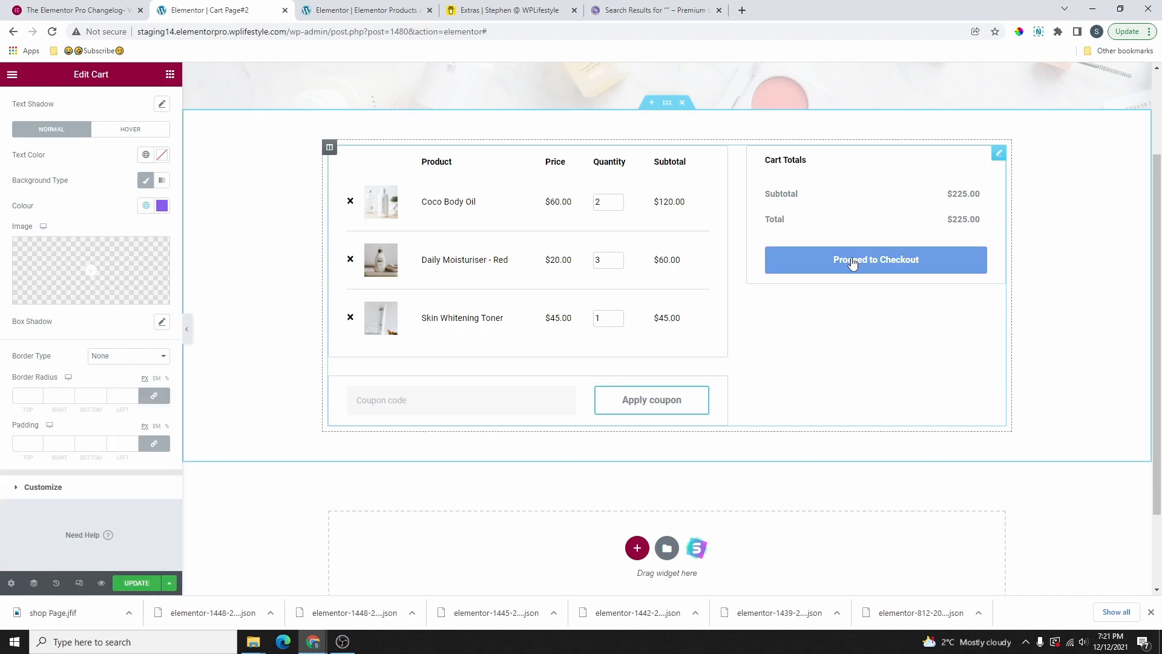
# Give the checkout button's hover state a classic background in the purple global colour and the Shrink animation
pyautogui.scroll(2, 131, 265)
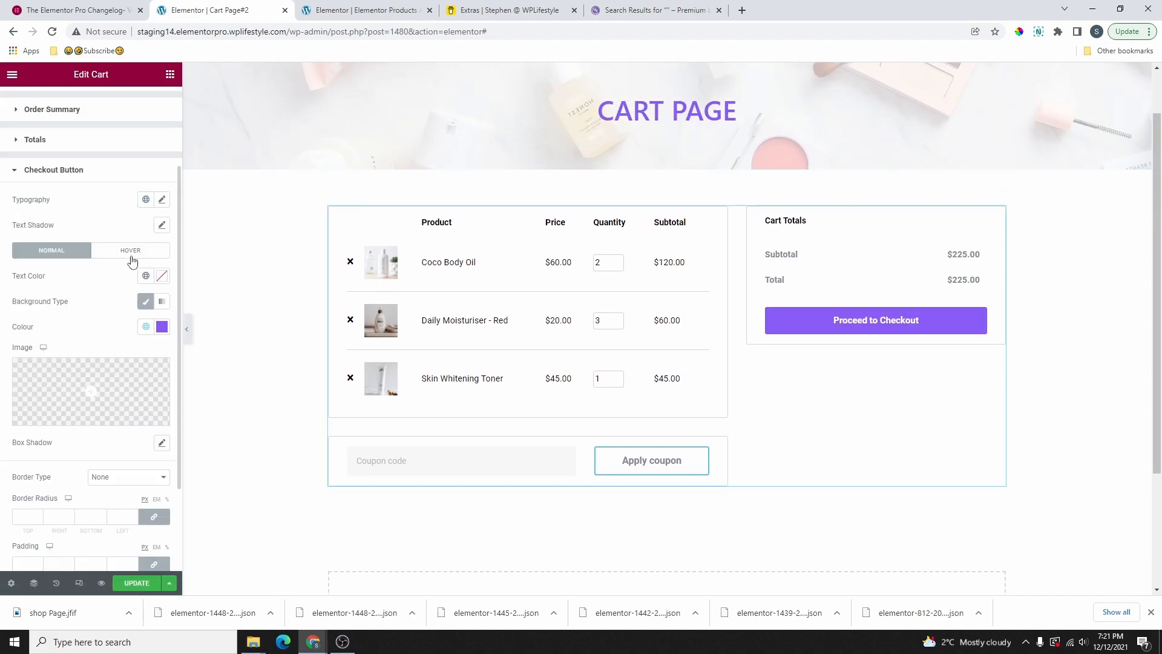
pyautogui.click(130, 257)
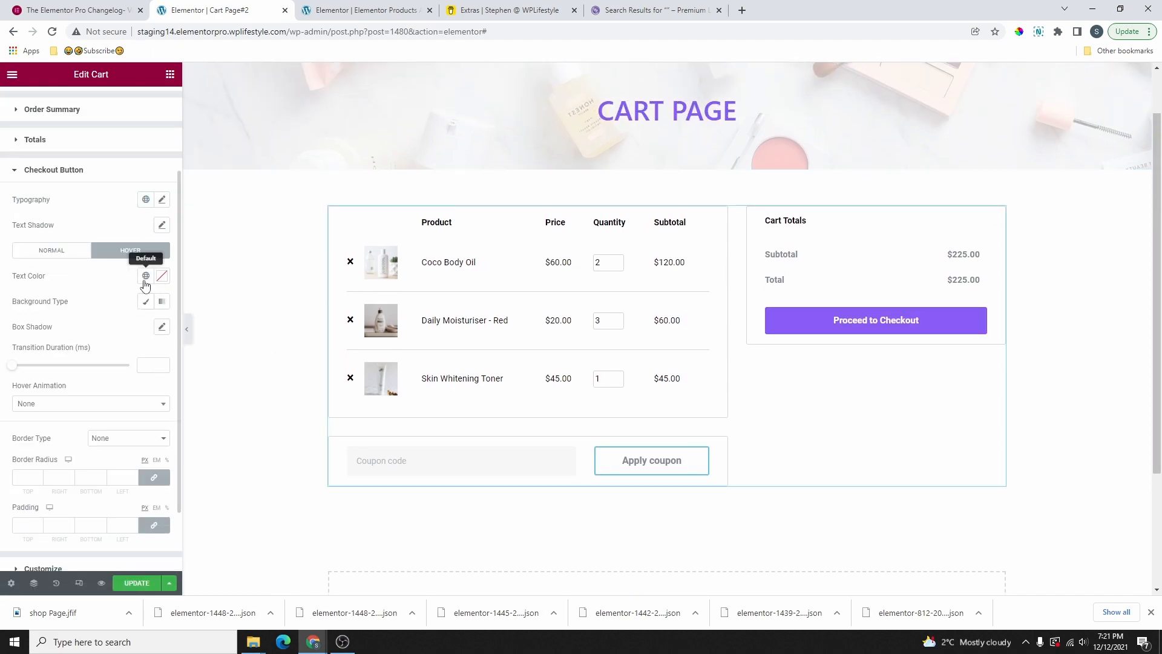
pyautogui.click(146, 301)
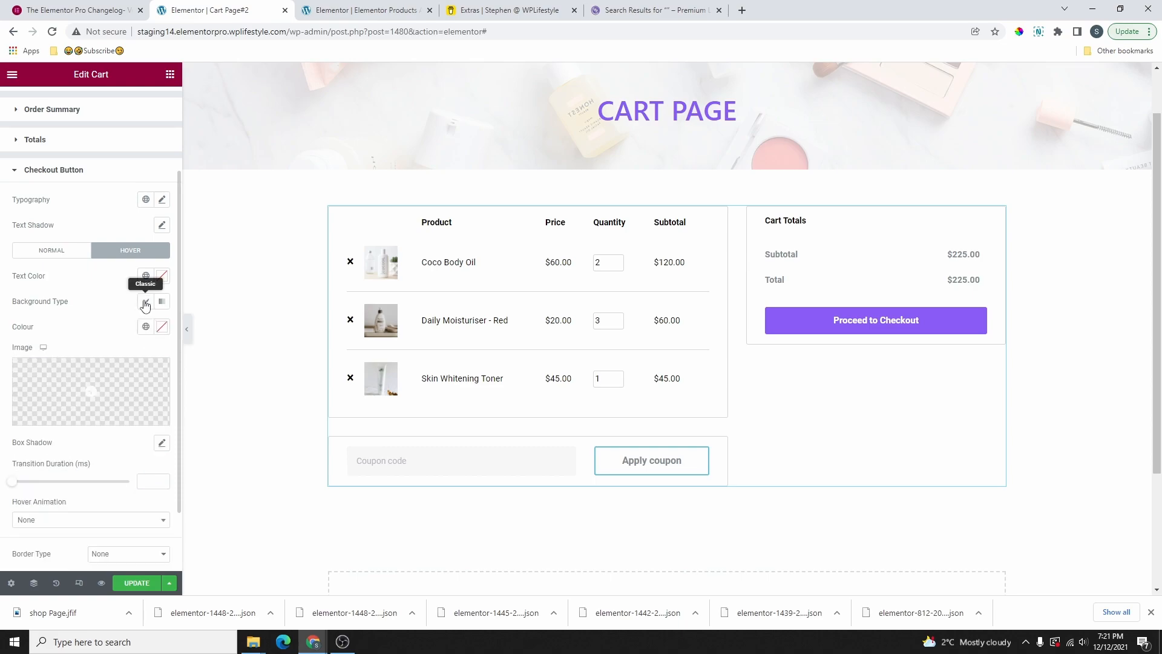
pyautogui.click(145, 326)
pyautogui.scroll(-1, 91, 424)
pyautogui.click(59, 510)
pyautogui.scroll(-1, 93, 486)
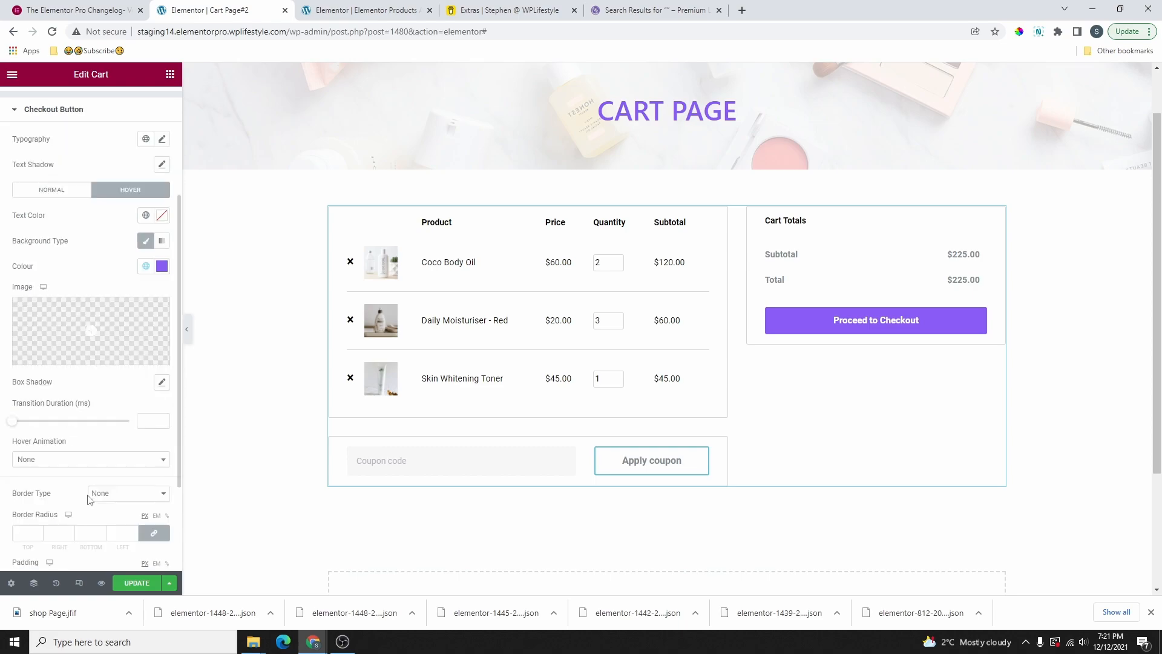
pyautogui.click(56, 462)
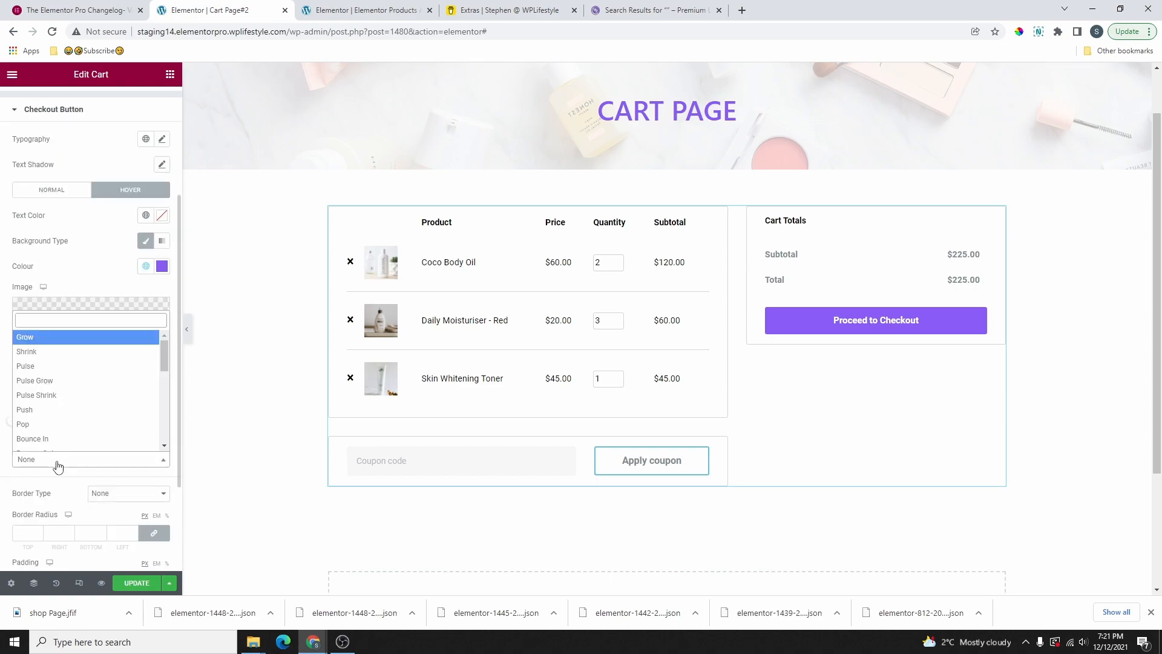
pyautogui.click(57, 352)
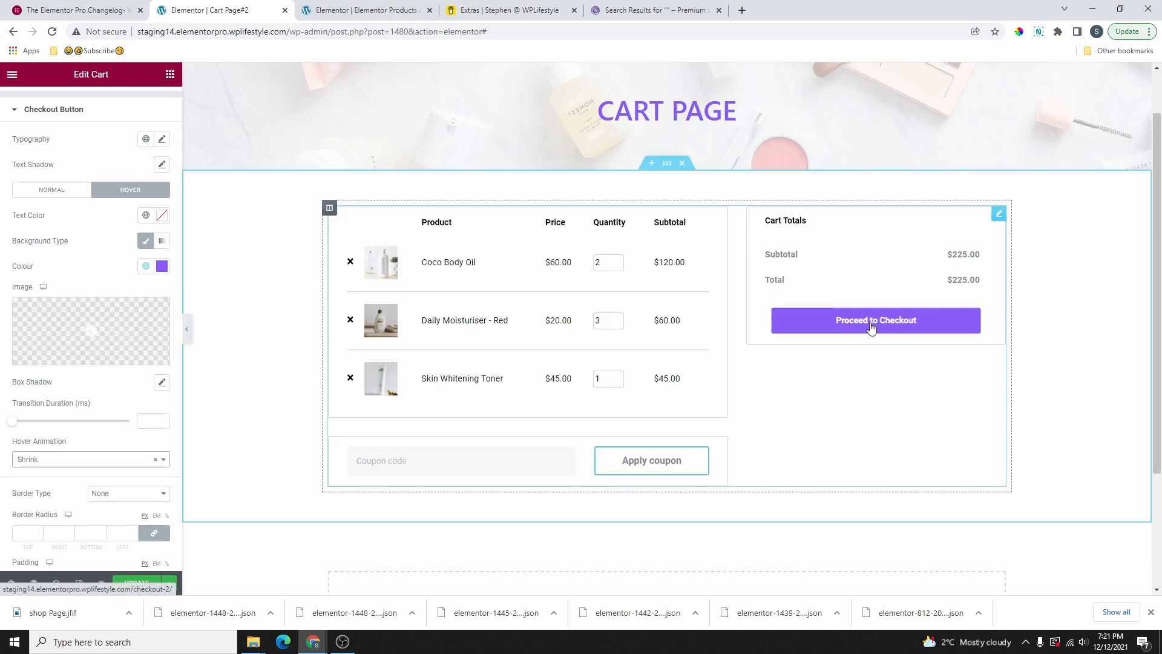
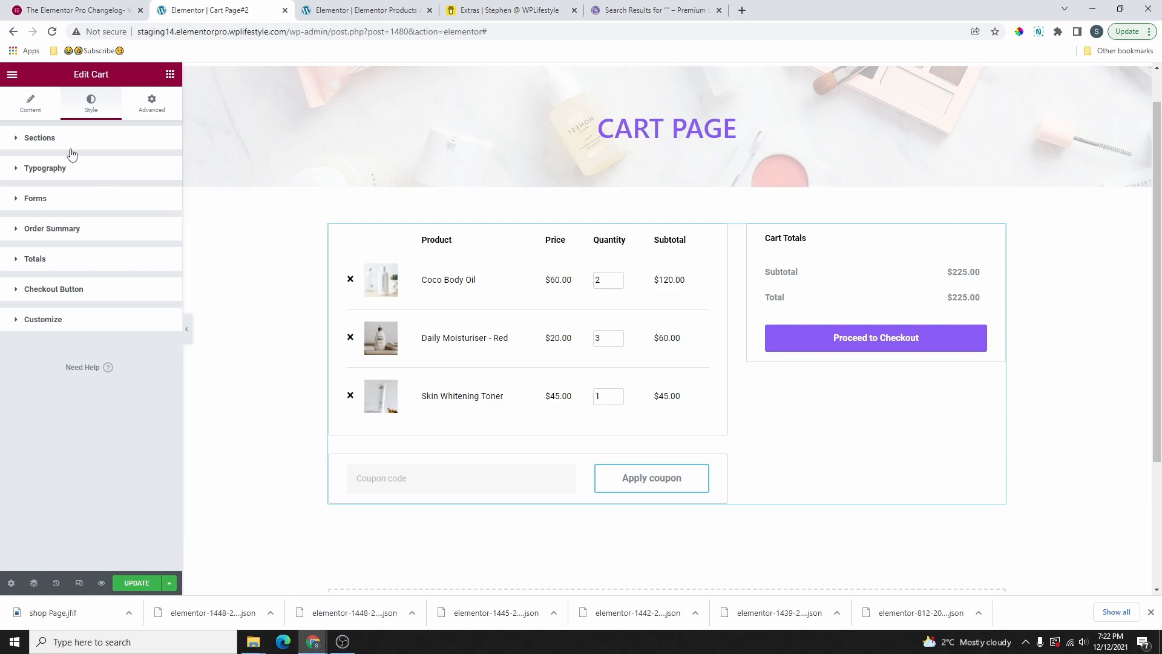
# Round the corners of the cart sections with an 18 px border radius on all sides
pyautogui.click(53, 139)
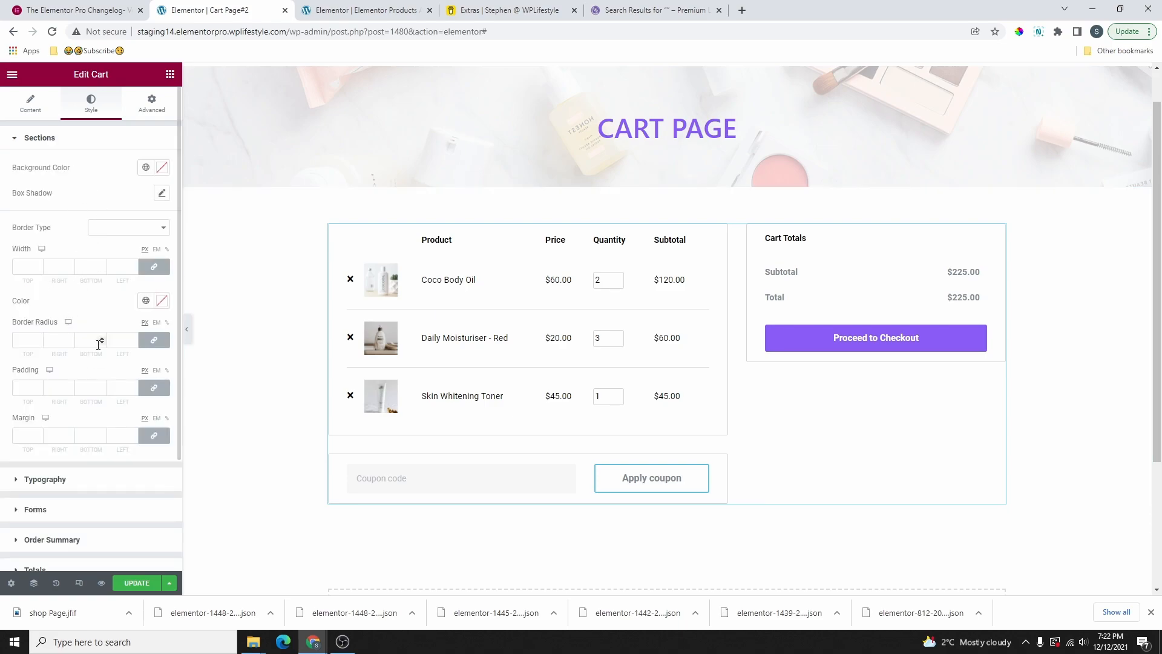
pyautogui.click(133, 337)
pyautogui.click(133, 337)
pyautogui.click(133, 338)
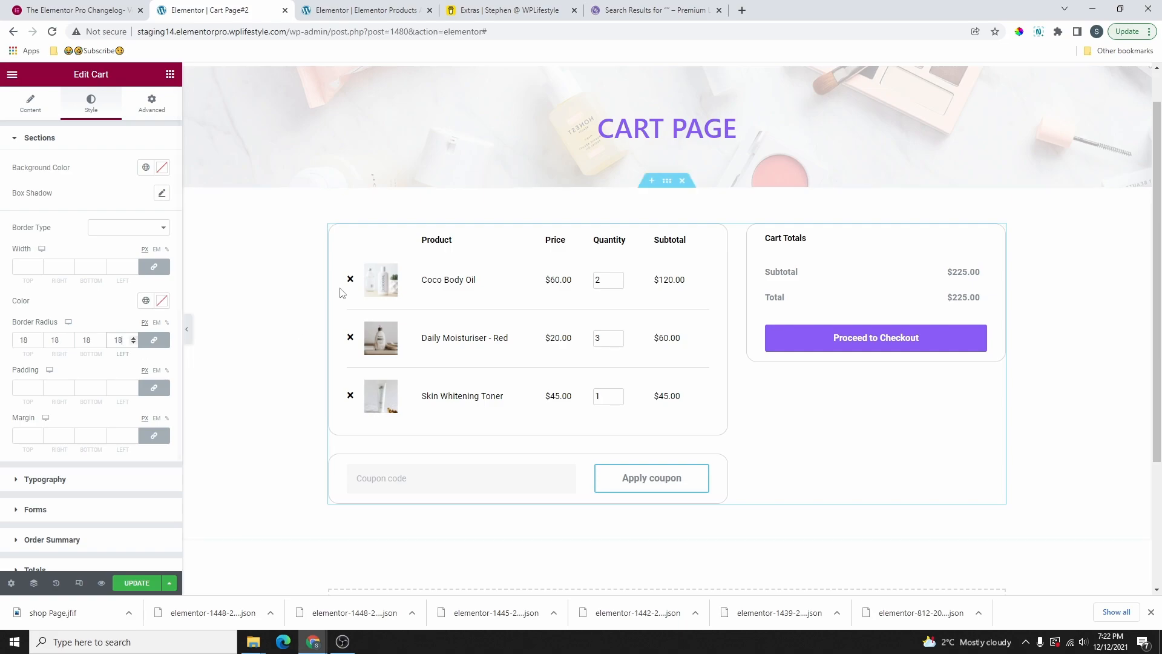
# Add a 1 px solid border in the purple global colour to the cart sections
pyautogui.click(133, 265)
pyautogui.click(122, 231)
pyautogui.click(120, 254)
pyautogui.click(146, 302)
pyautogui.scroll(-2, 85, 423)
pyautogui.click(86, 461)
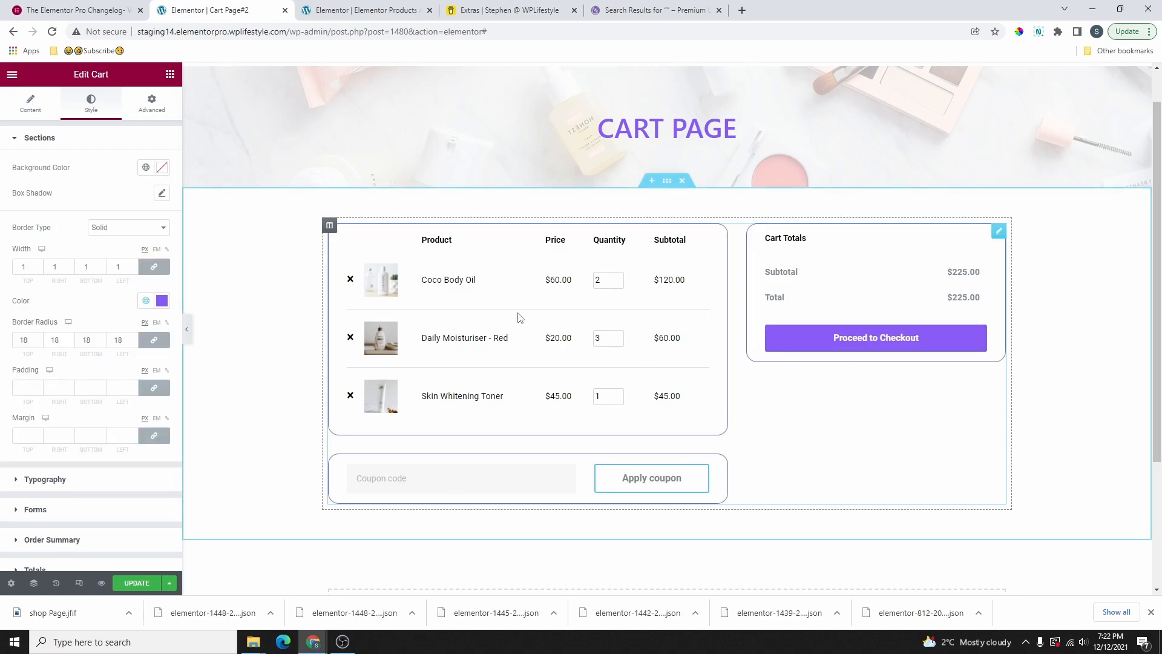
# Preview the page at full width and lighten the purple border colour of the cart sections
pyautogui.click(187, 329)
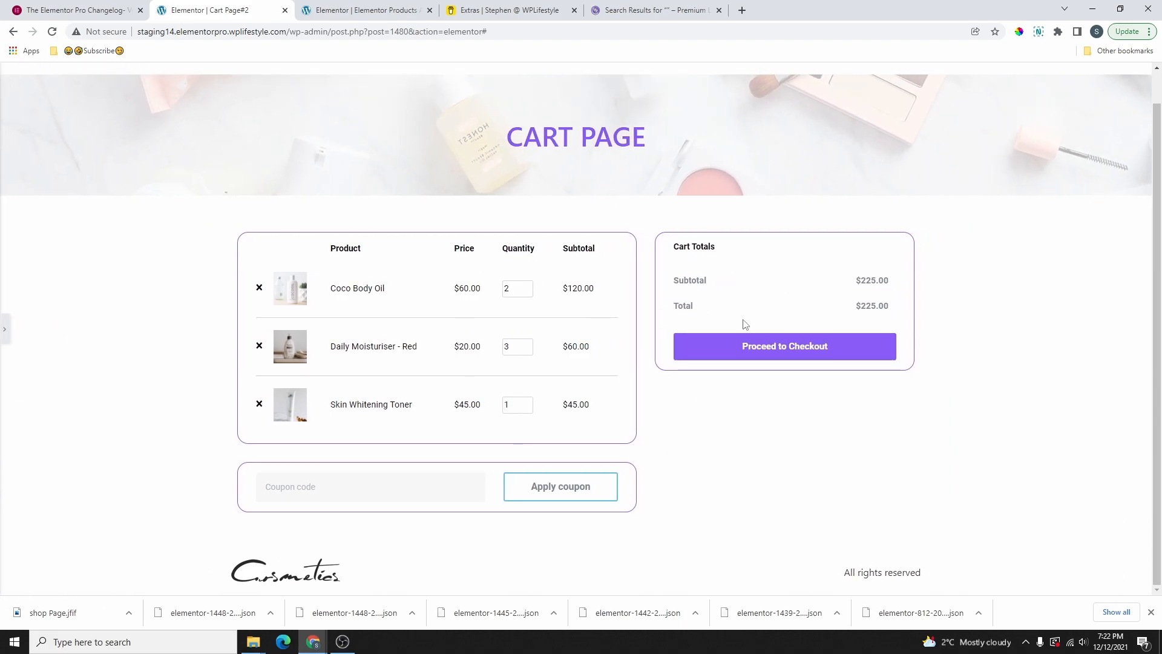
pyautogui.click(5, 330)
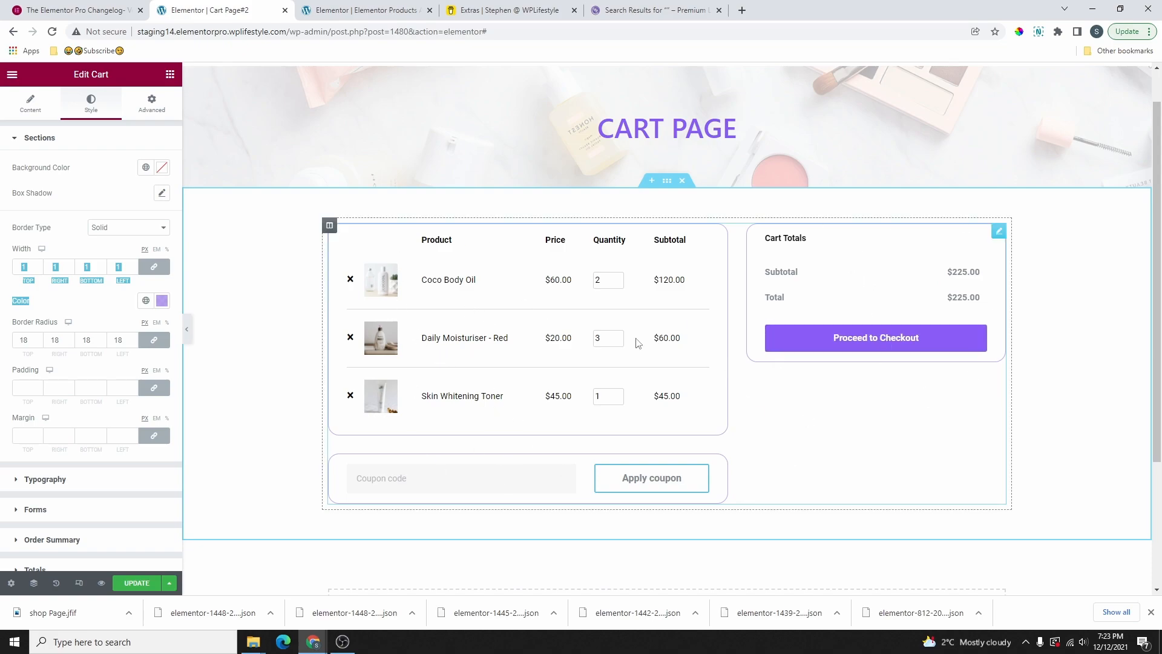
pyautogui.scroll(-3, 690, 324)
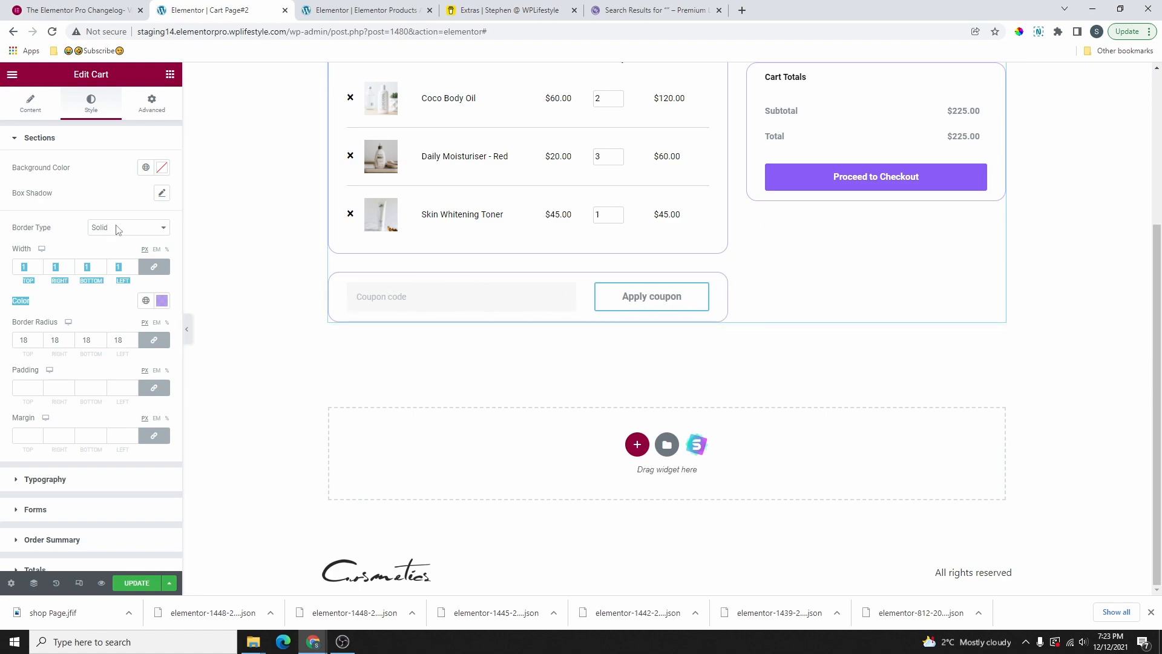
# Add Coupon to the cart sections to customize and open its individual styling options
pyautogui.scroll(-3, 118, 328)
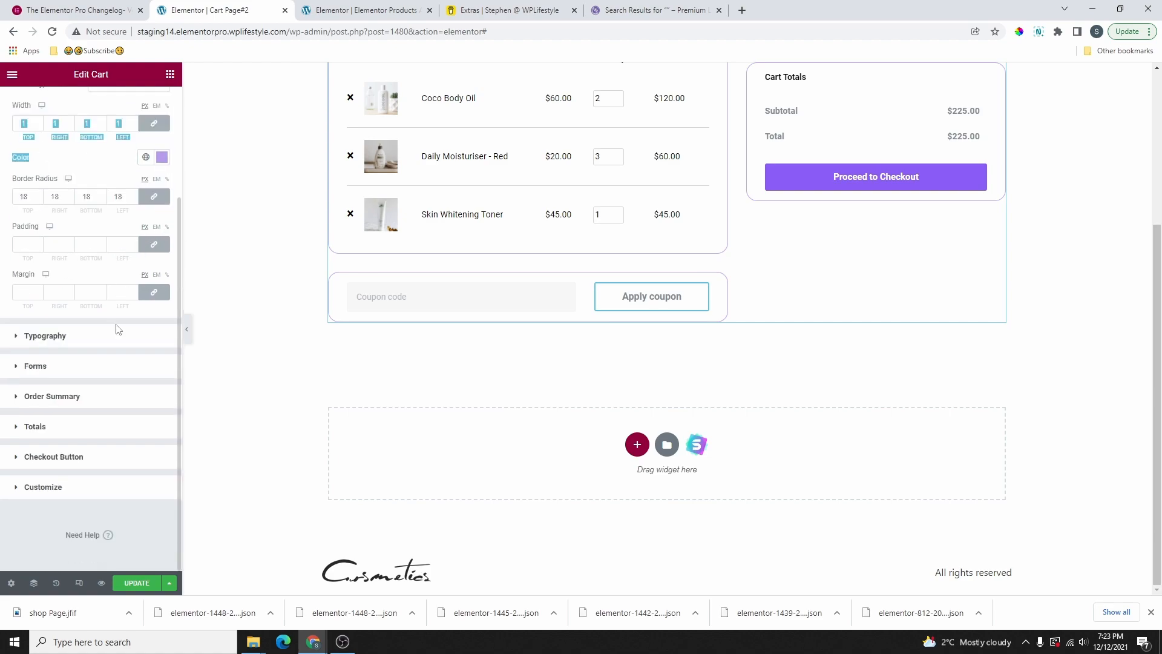
pyautogui.click(44, 487)
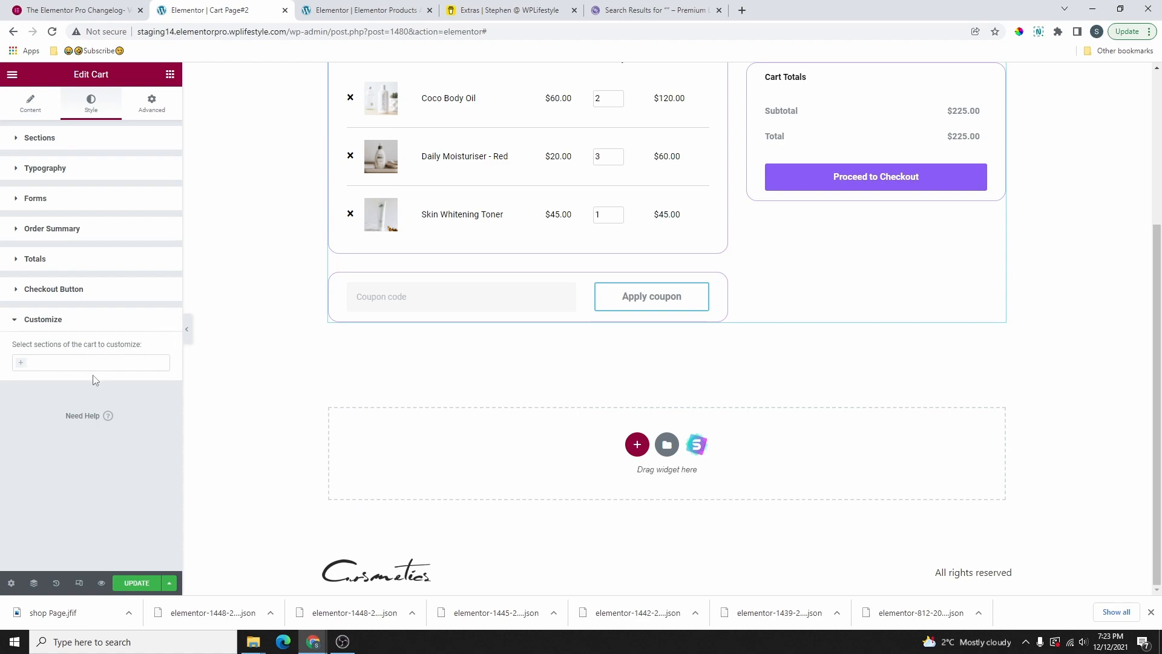
pyautogui.click(22, 366)
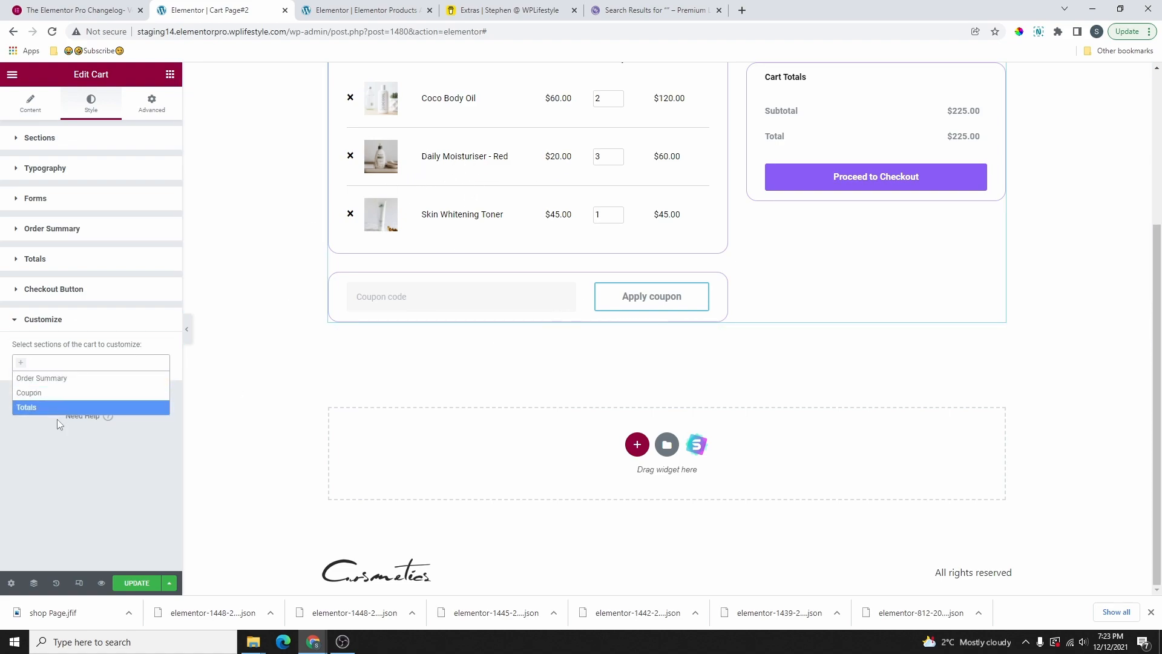
pyautogui.click(47, 396)
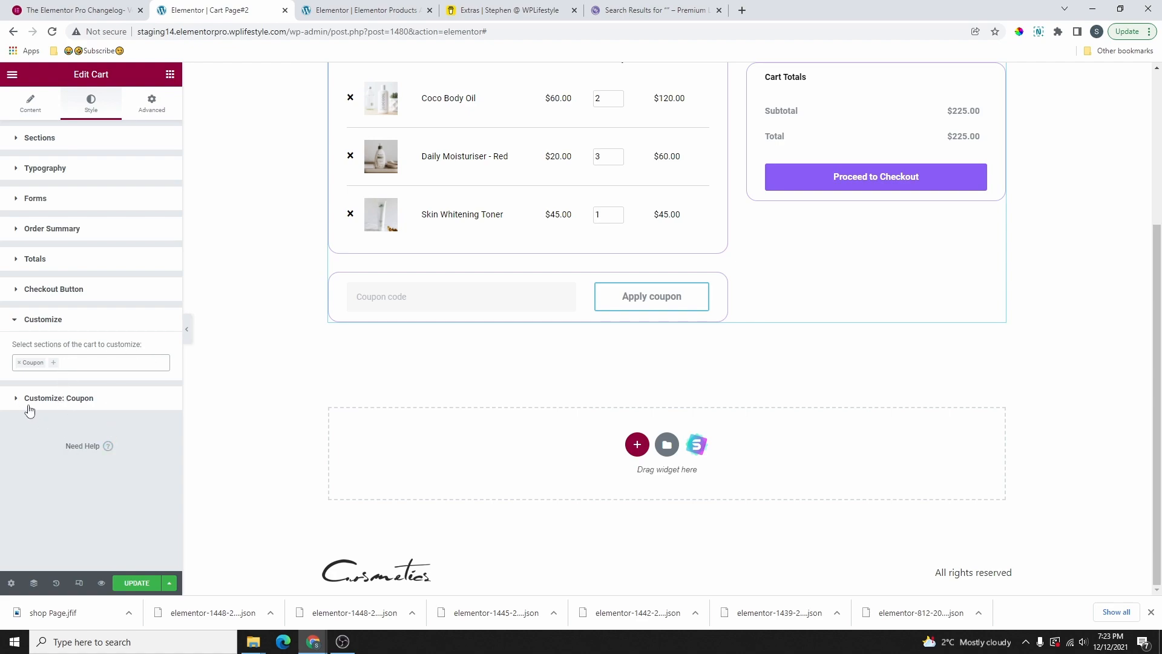
pyautogui.click(57, 399)
pyautogui.scroll(-3, 109, 387)
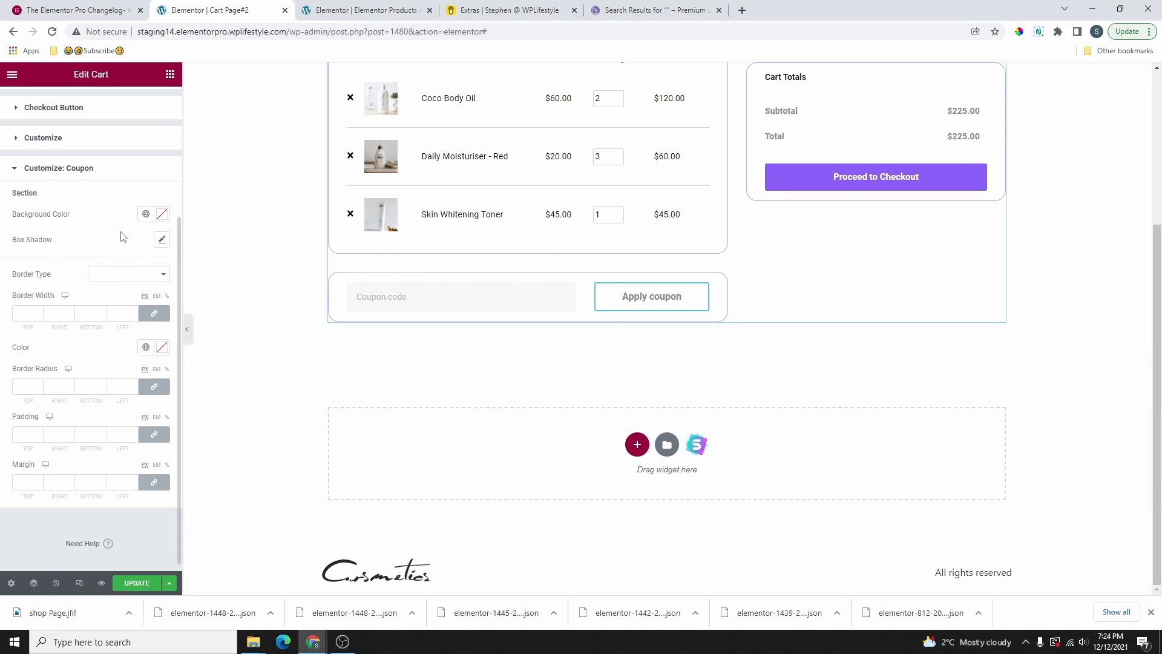
# Try the global colours New Item #5 and Saved Color #7 as the coupon section's background, and clear the colour again
pyautogui.click(145, 214)
pyautogui.scroll(-1, 73, 363)
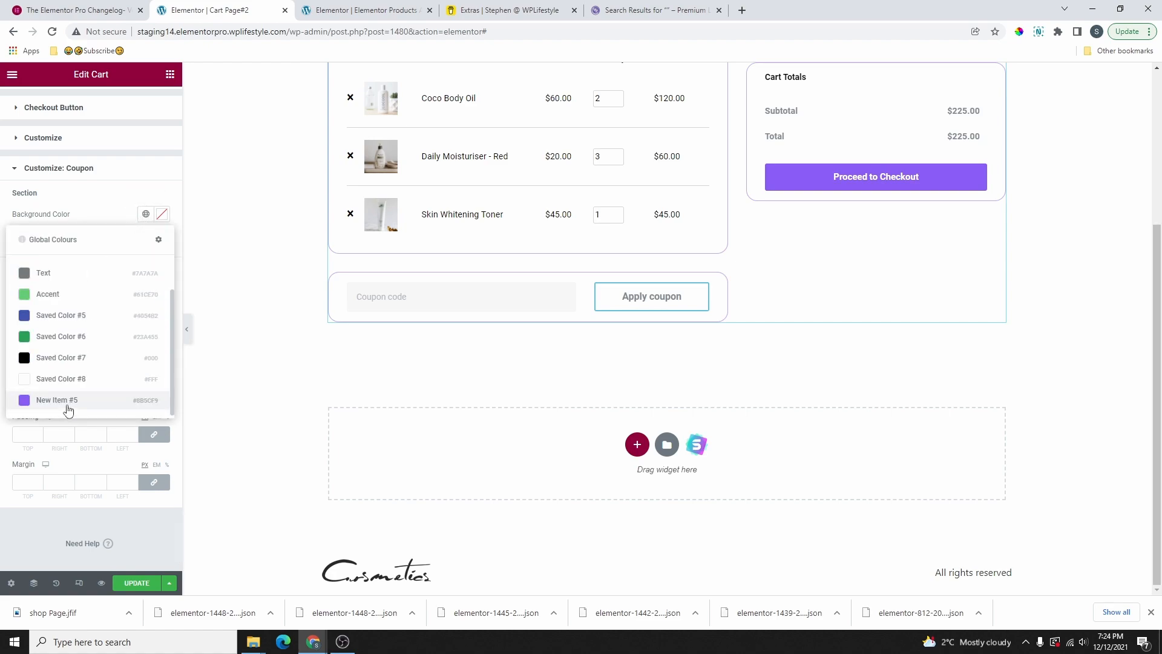
pyautogui.click(48, 398)
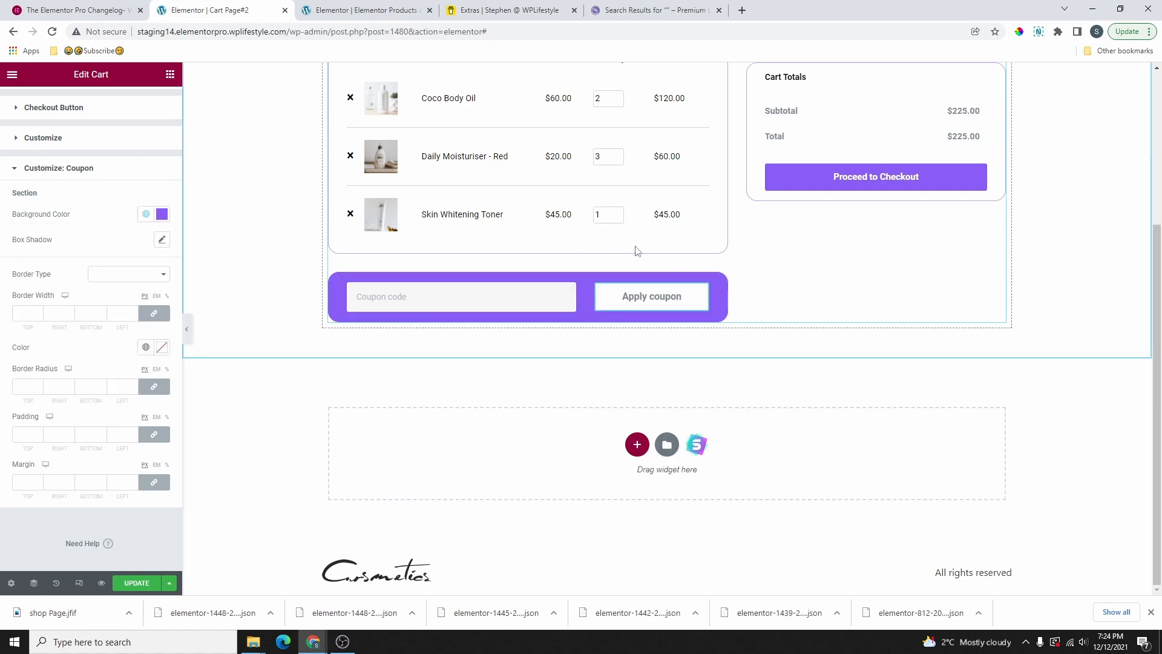
pyautogui.click(145, 213)
pyautogui.scroll(-1, 83, 341)
pyautogui.click(70, 359)
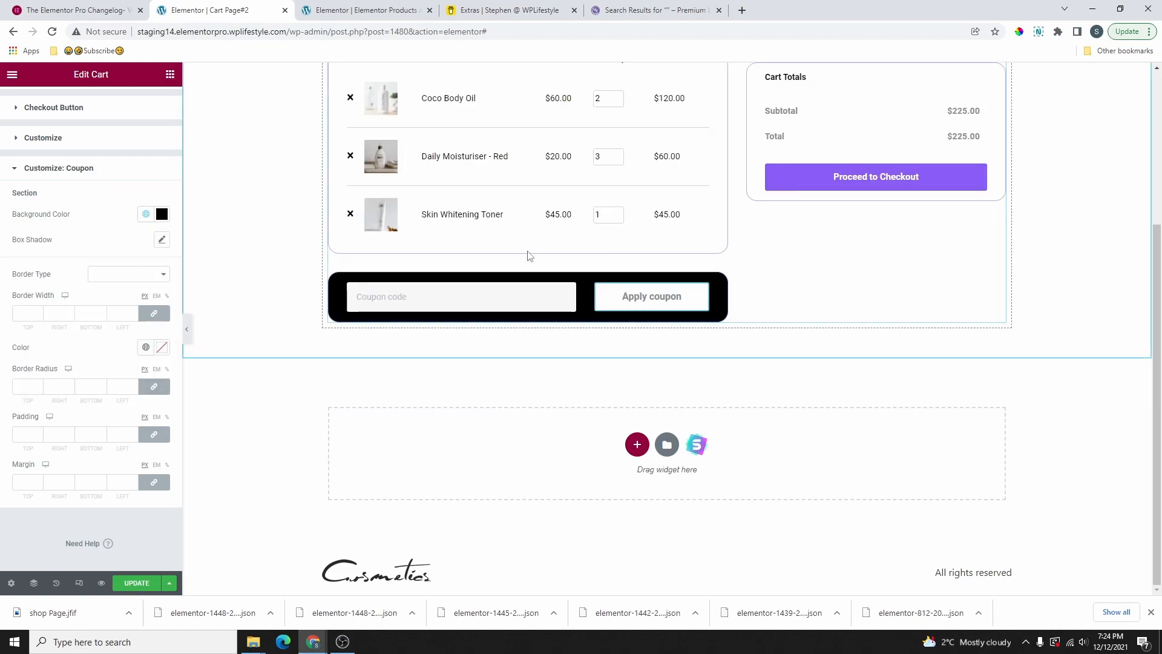
pyautogui.click(161, 213)
pyautogui.click(127, 213)
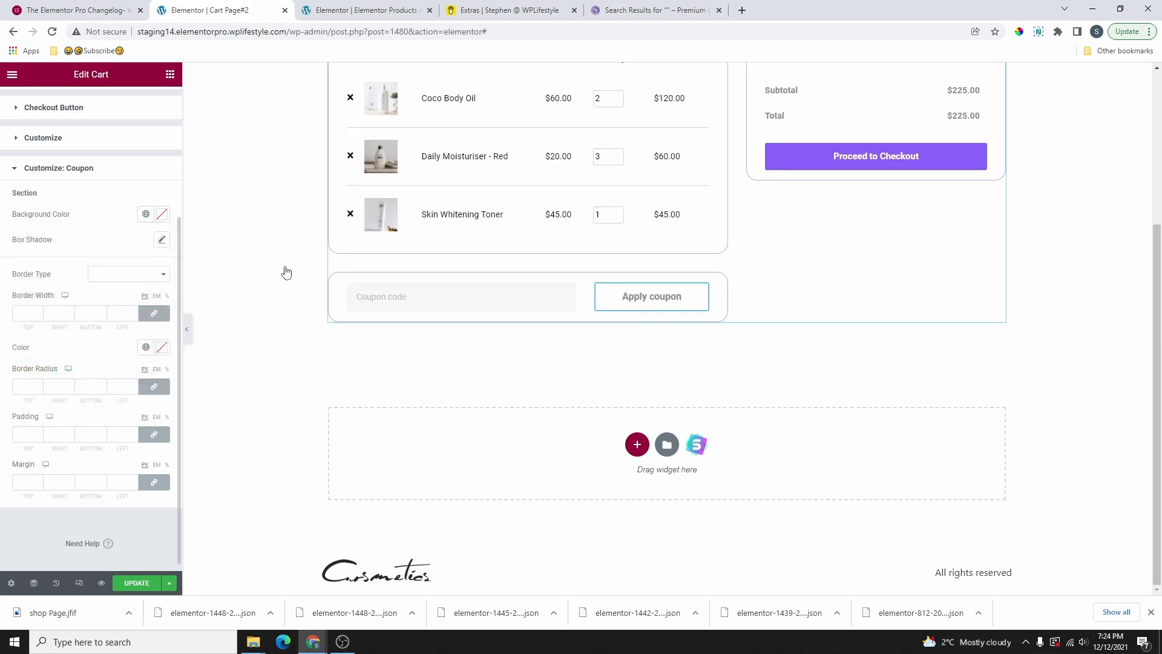
pyautogui.scroll(1, 472, 433)
pyautogui.rightClick(472, 433)
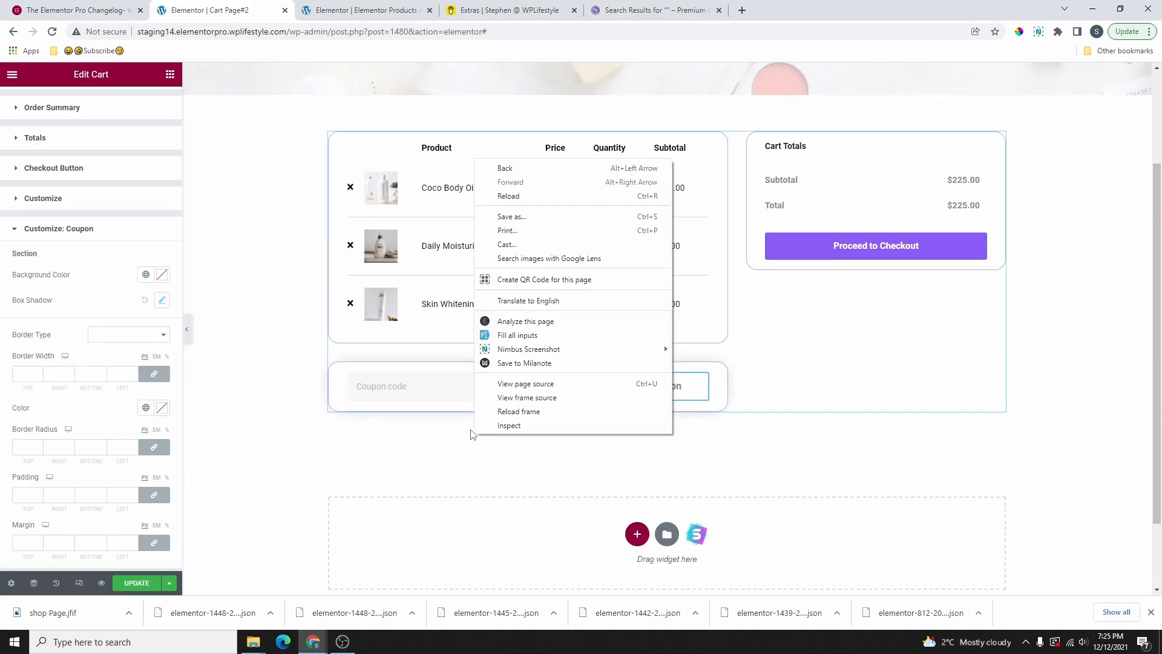
pyautogui.click(433, 452)
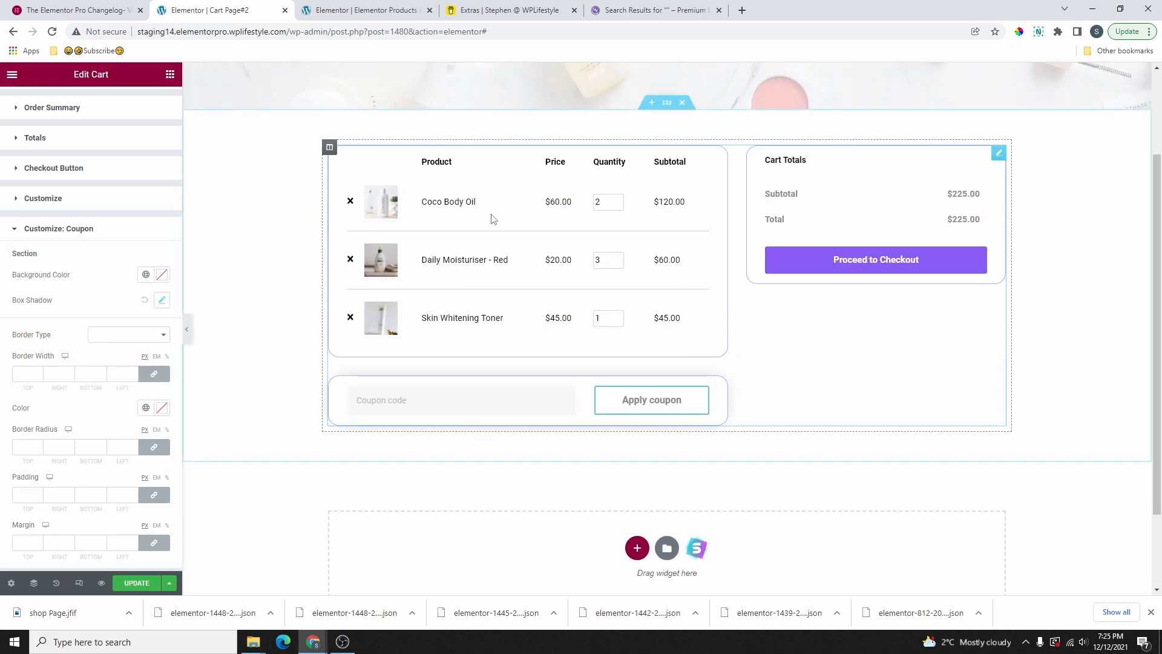
pyautogui.scroll(1, 513, 311)
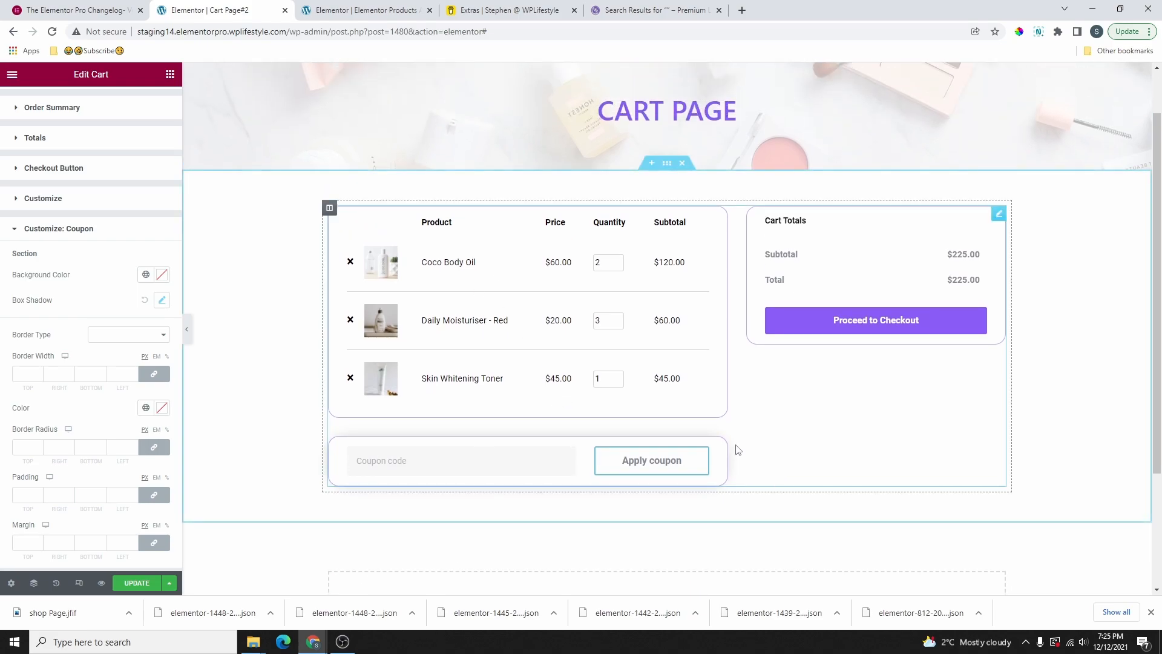
# Set the border type in the cart's general Sections styling to None
pyautogui.scroll(2, 74, 212)
pyautogui.click(36, 138)
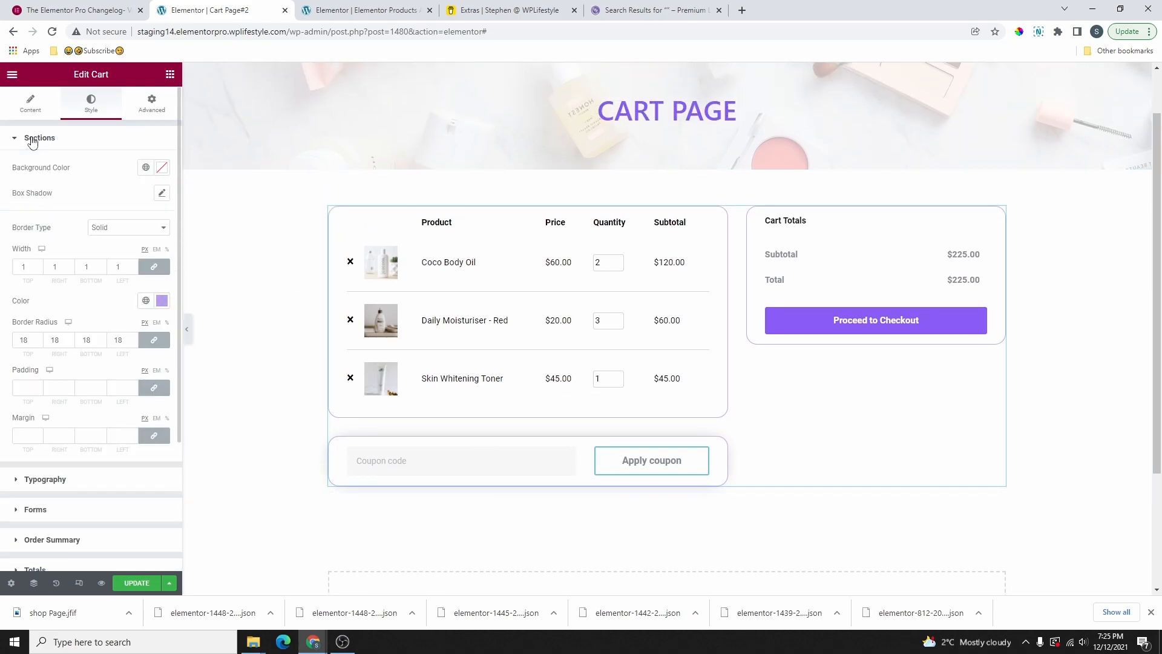
pyautogui.click(121, 227)
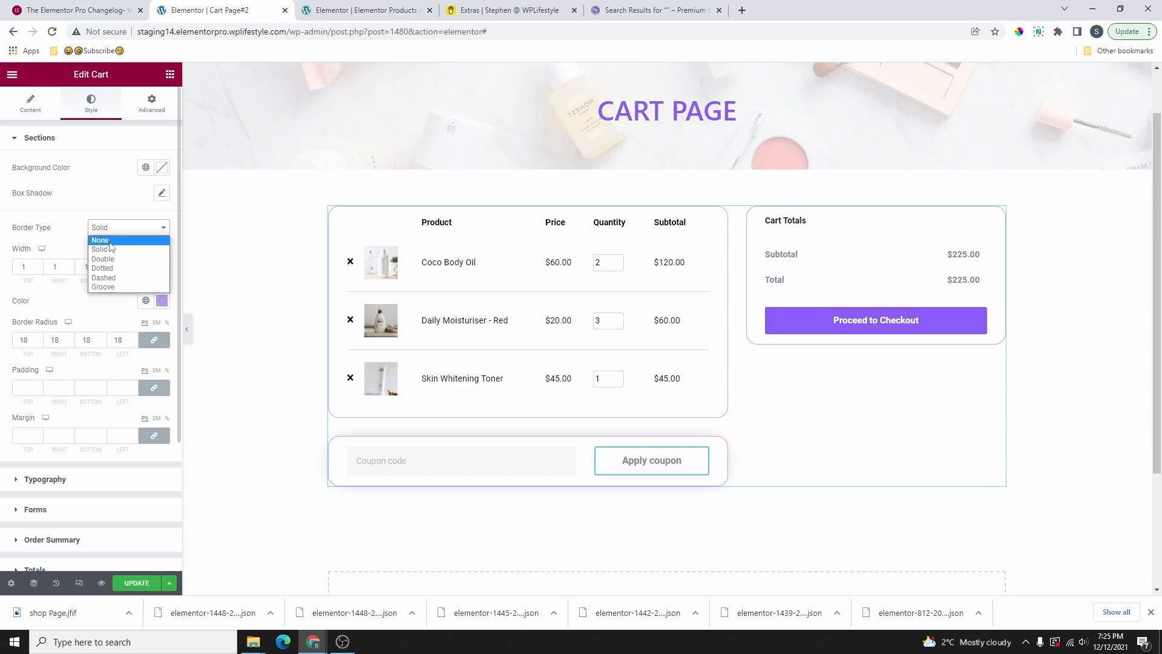
pyautogui.click(113, 241)
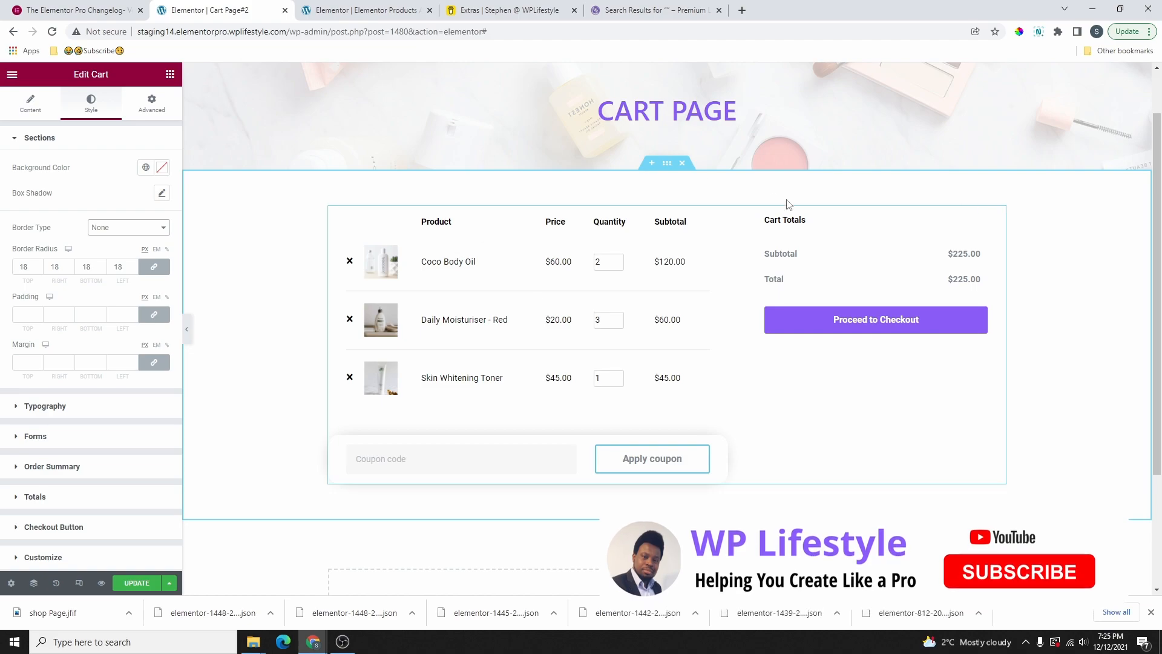
pyautogui.scroll(-3, 700, 310)
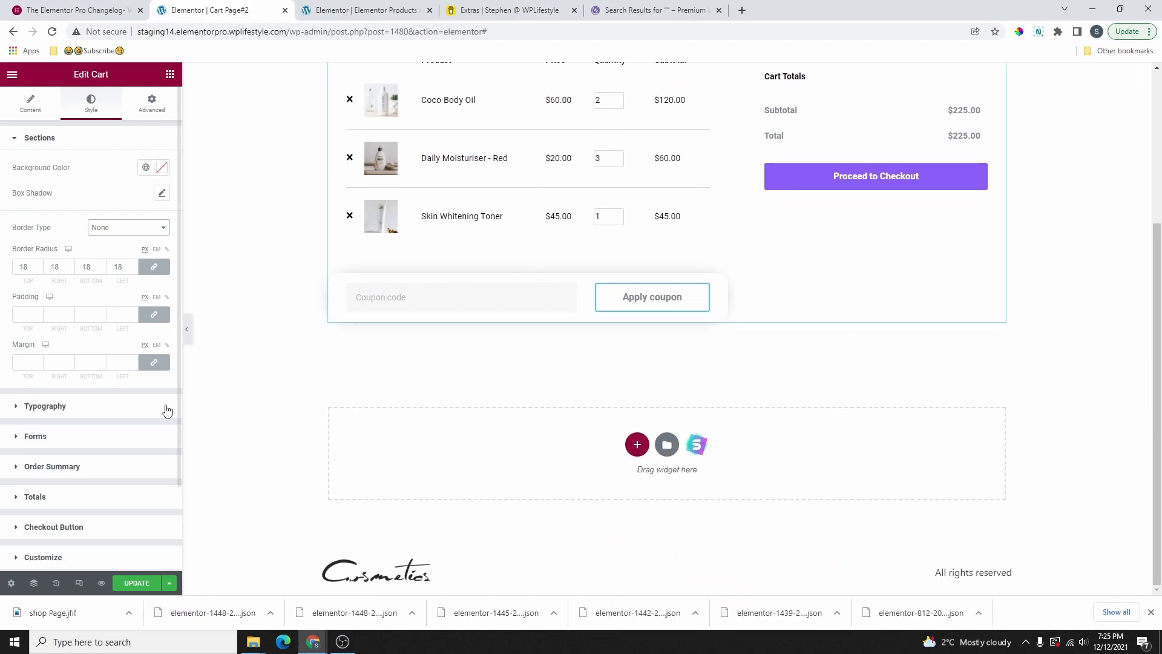
# Give the coupon section its own solid border with a width of 1 px on all sides
pyautogui.scroll(-2, 71, 294)
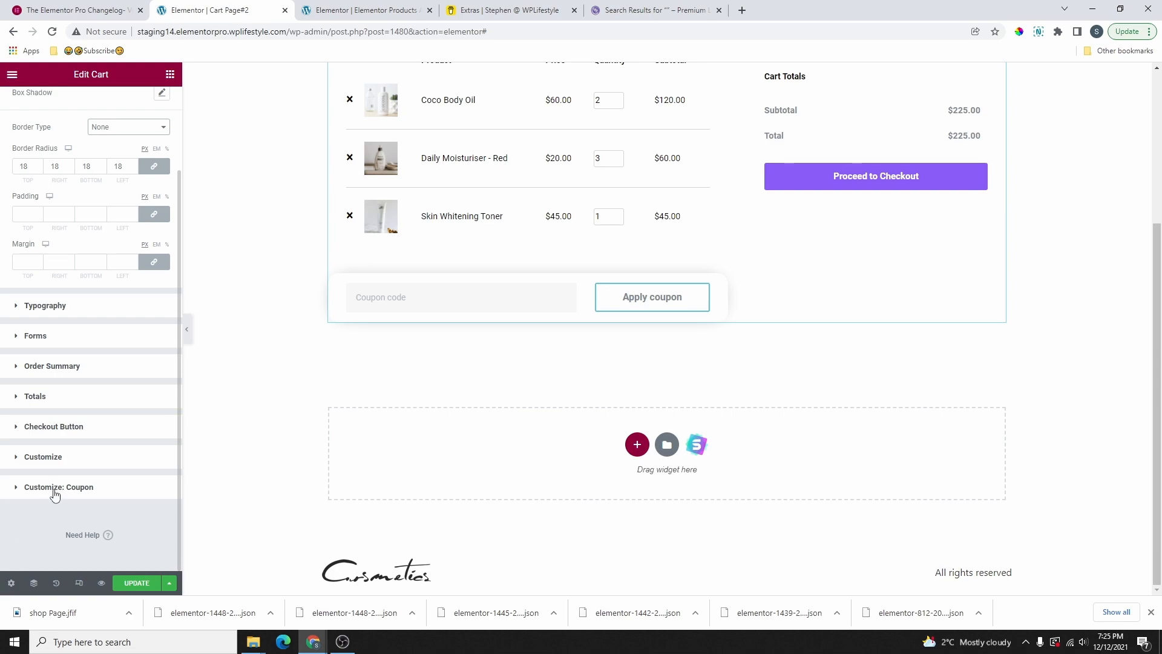
pyautogui.click(75, 489)
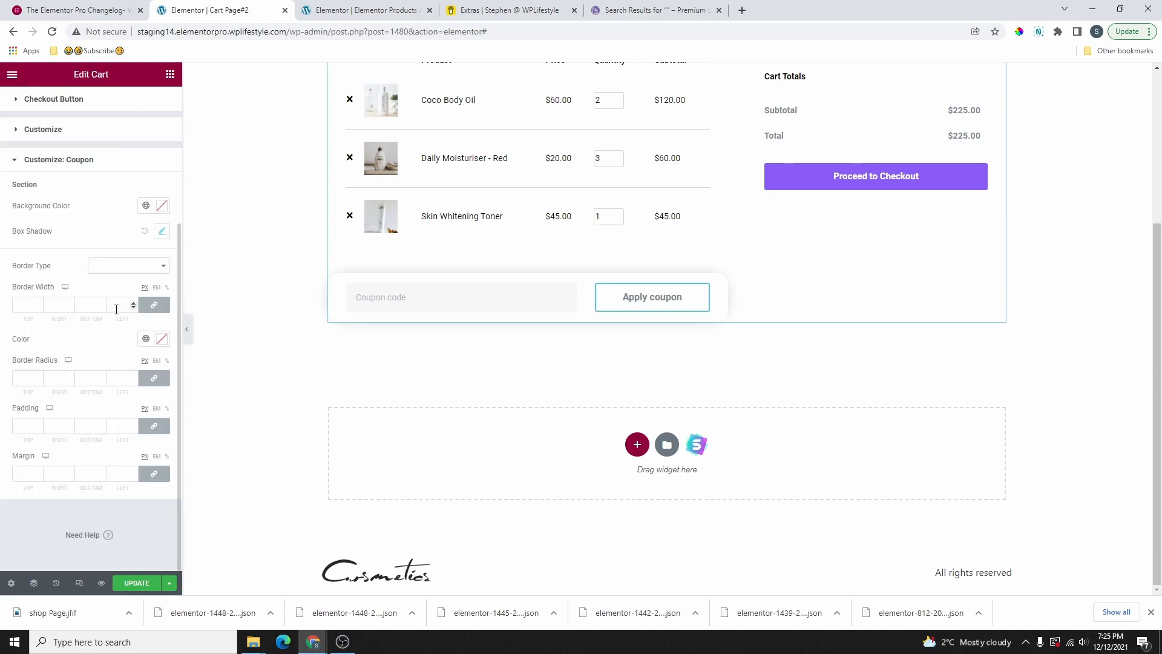
pyautogui.click(134, 266)
pyautogui.click(115, 289)
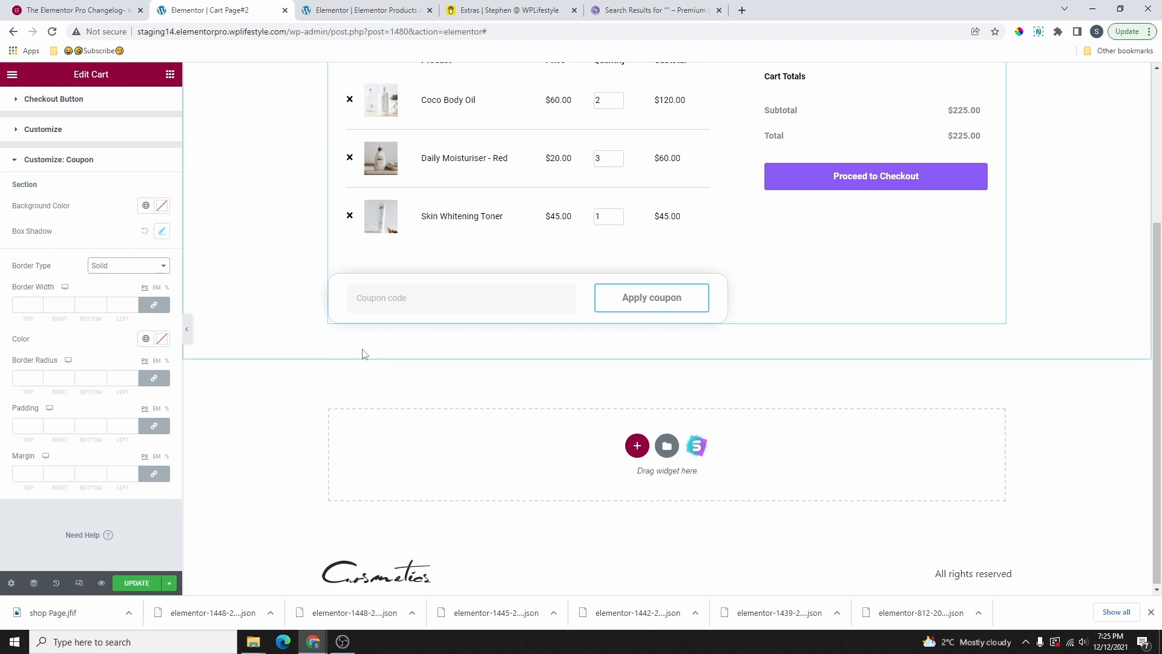
pyautogui.click(135, 306)
# Colour the coupon section's border with the global purple #8B5CF9 at about half opacity, and preview the cart page at full width
pyautogui.click(146, 338)
pyautogui.scroll(-2, 95, 432)
pyautogui.click(78, 518)
pyautogui.click(162, 338)
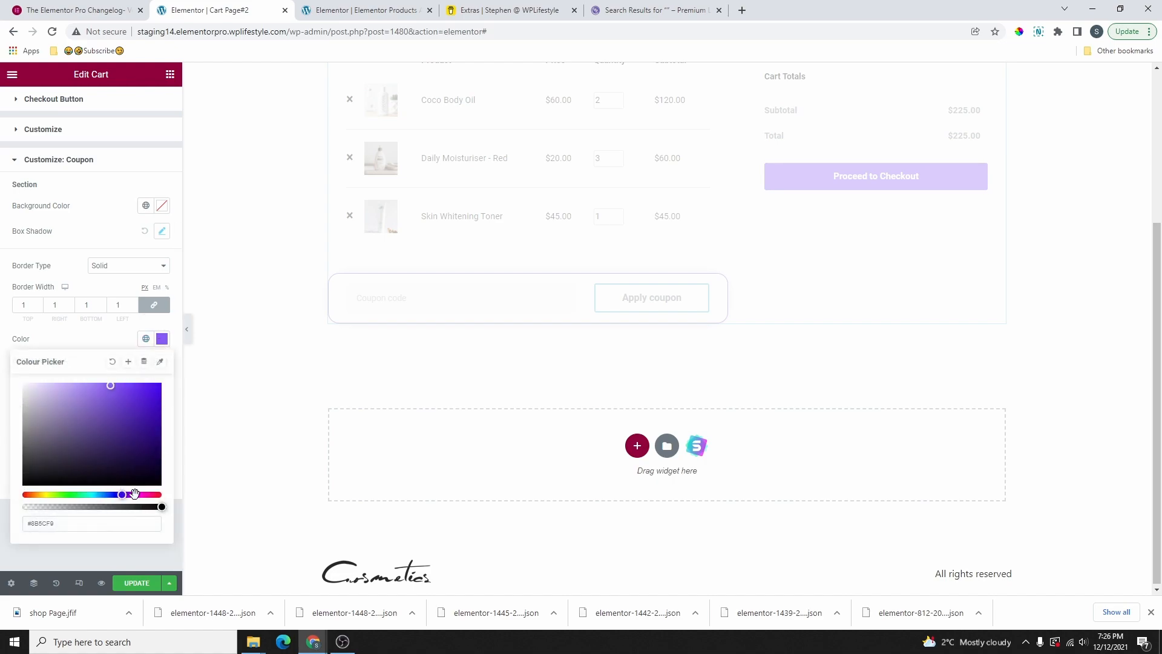
pyautogui.moveTo(160, 506); pyautogui.dragTo(93, 516)
pyautogui.click(188, 330)
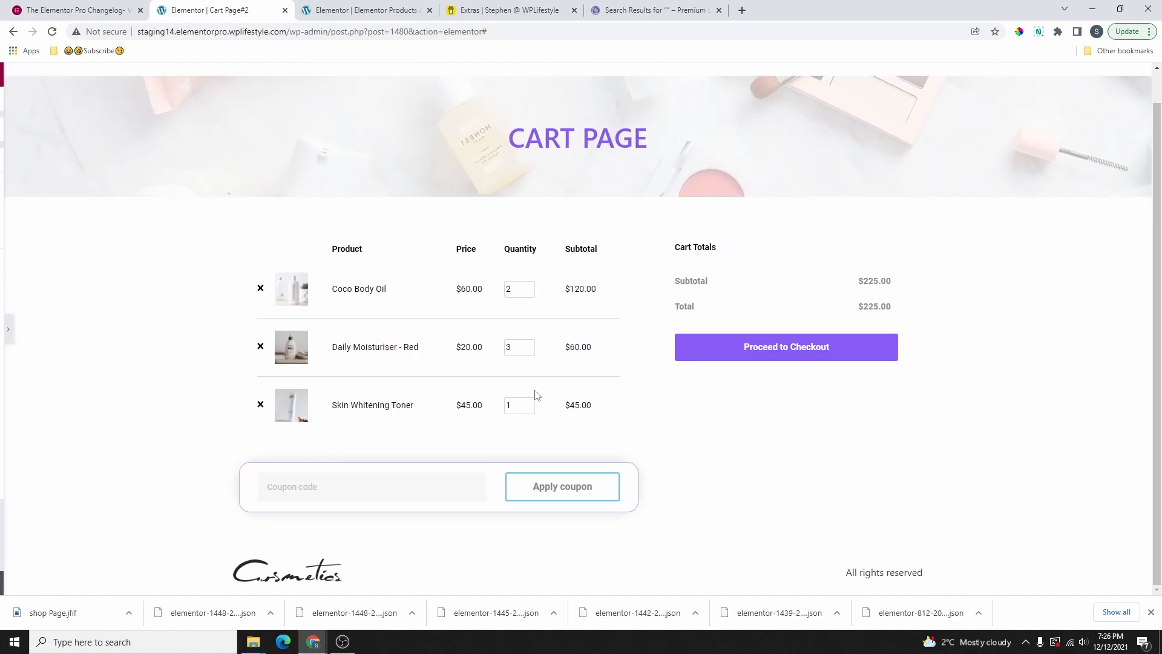
pyautogui.hotkey('ctrl', 'p')
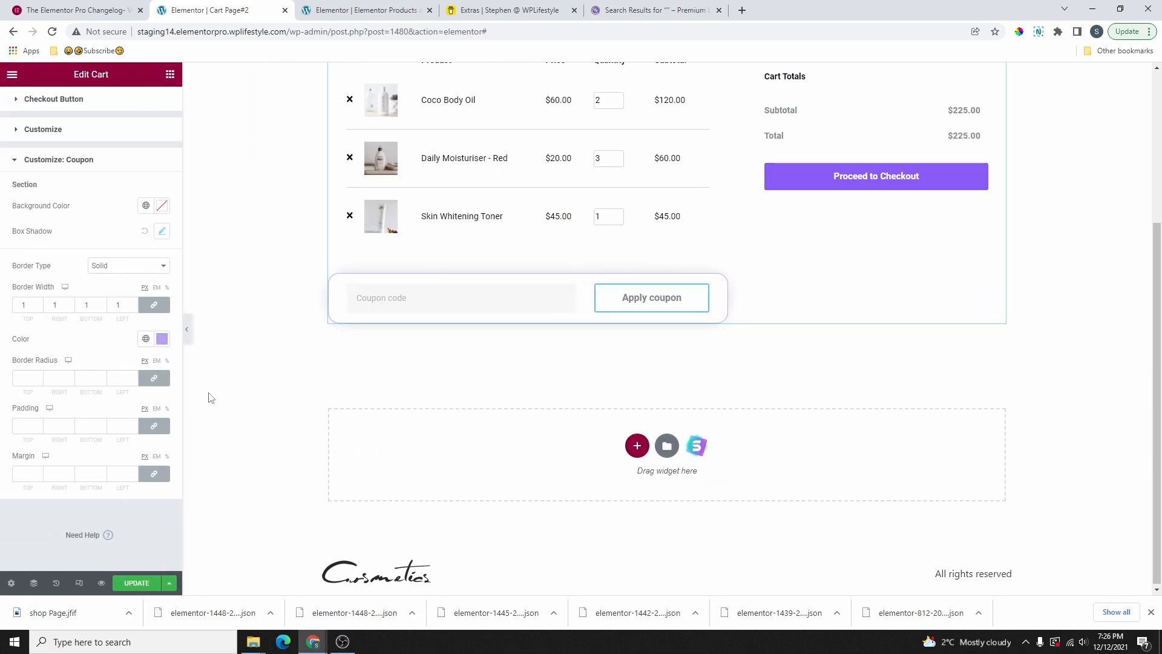
# Open the cart's Forms styling options and go to the settings for its buttons
pyautogui.scroll(3, 67, 224)
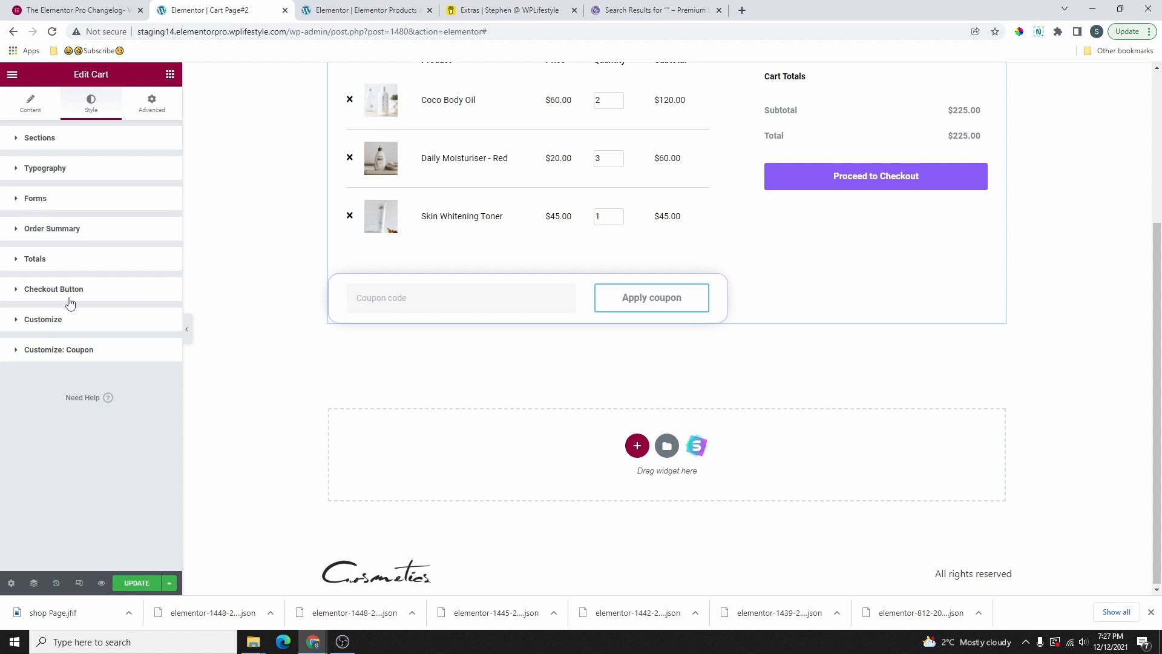
pyautogui.click(91, 198)
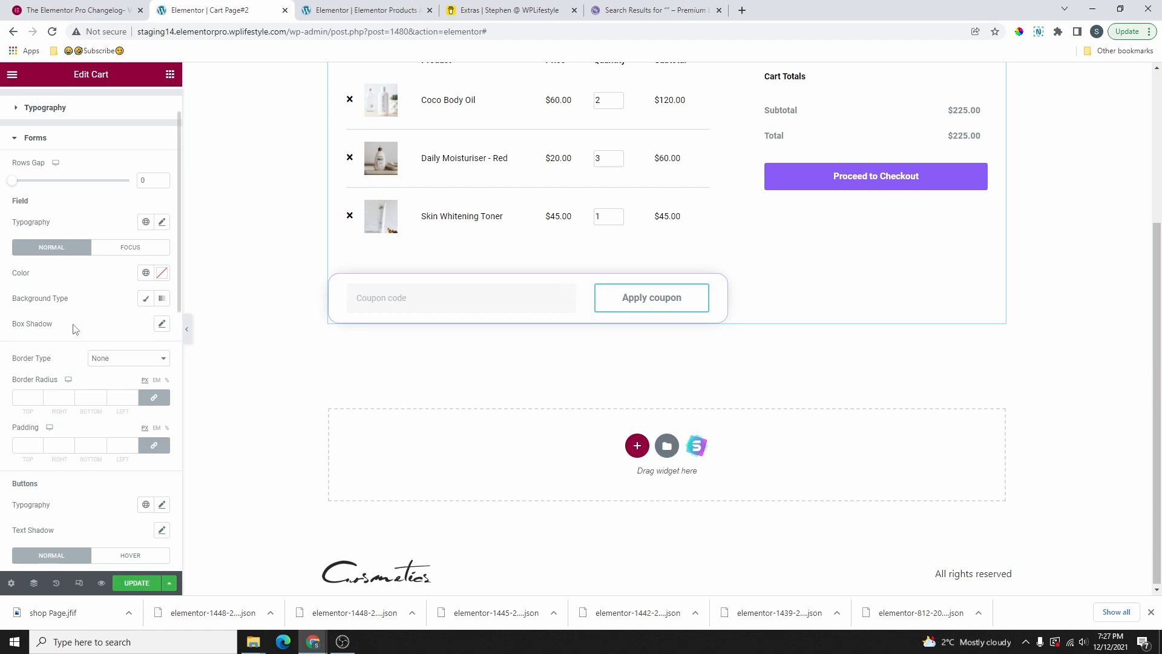
pyautogui.scroll(-8, 72, 324)
pyautogui.click(188, 330)
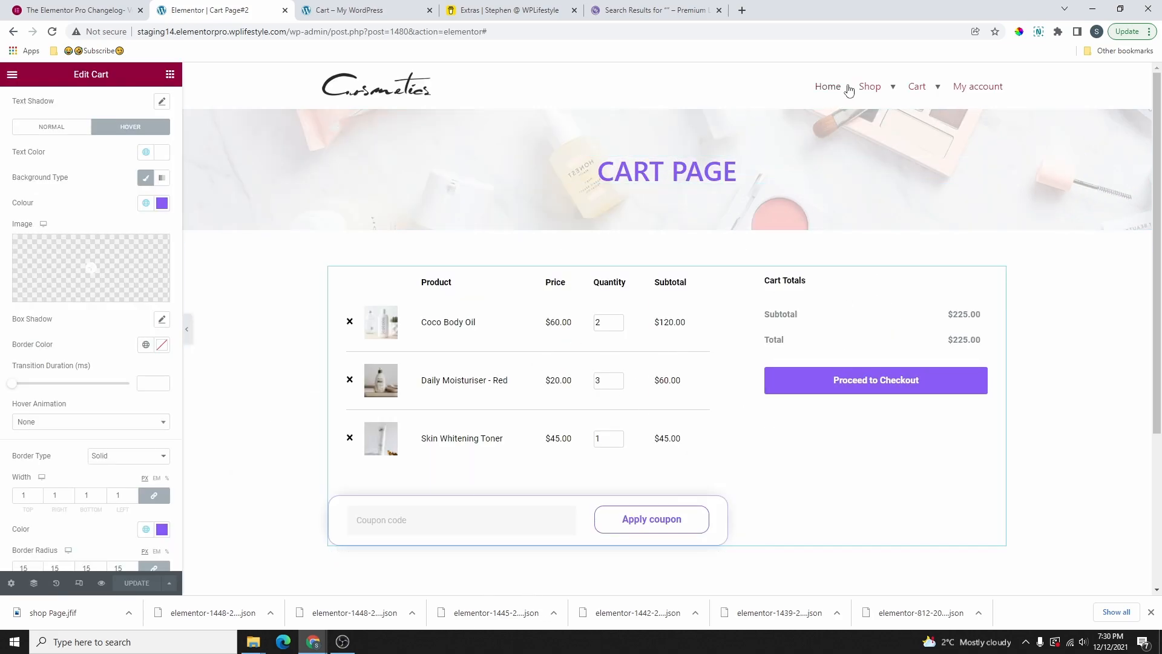
# View Shop Page 2 and the Cart 2 page on the live site for reference, and return to the cart page editor
pyautogui.click(353, 8)
pyautogui.moveTo(783, 115)
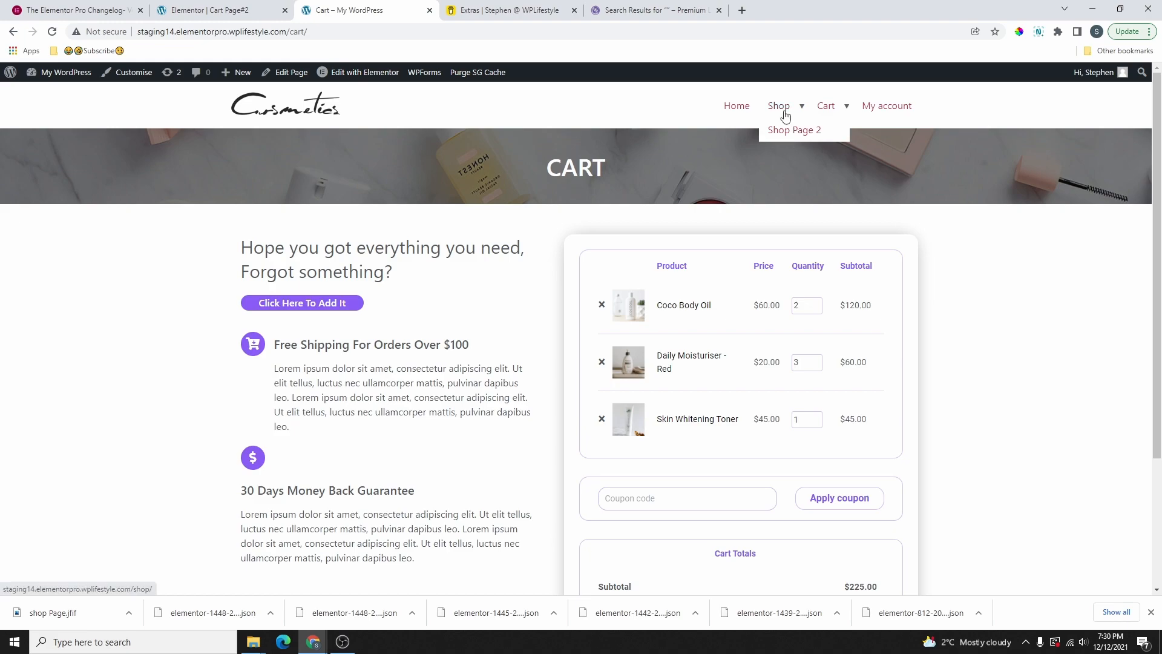
pyautogui.click(785, 134)
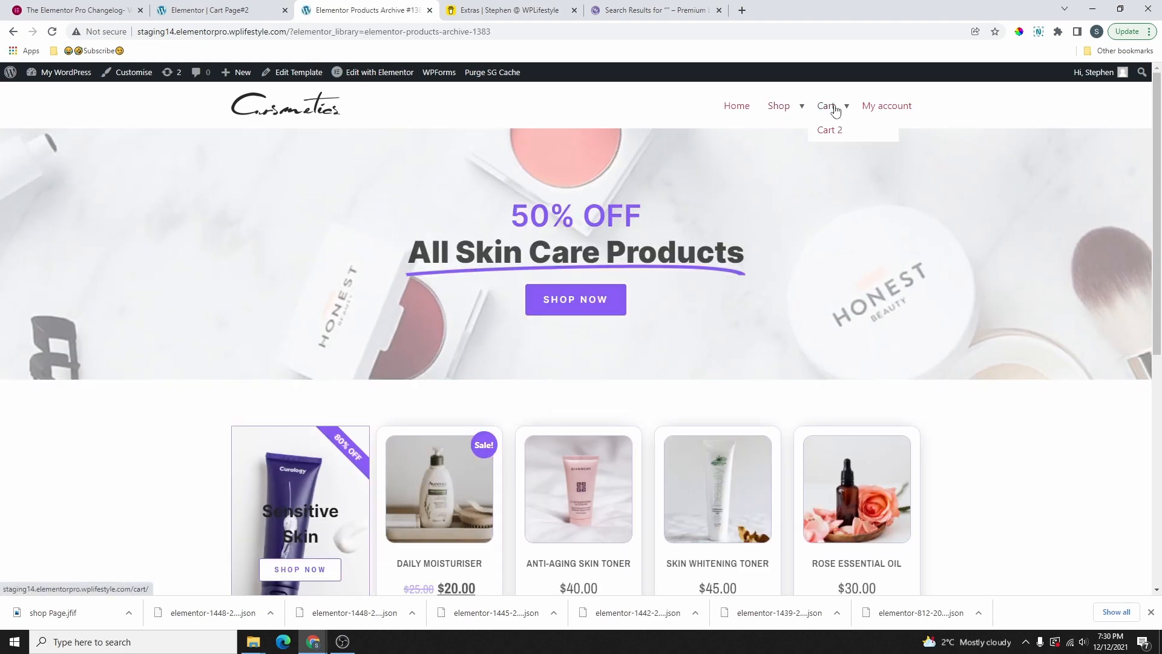
pyautogui.click(826, 130)
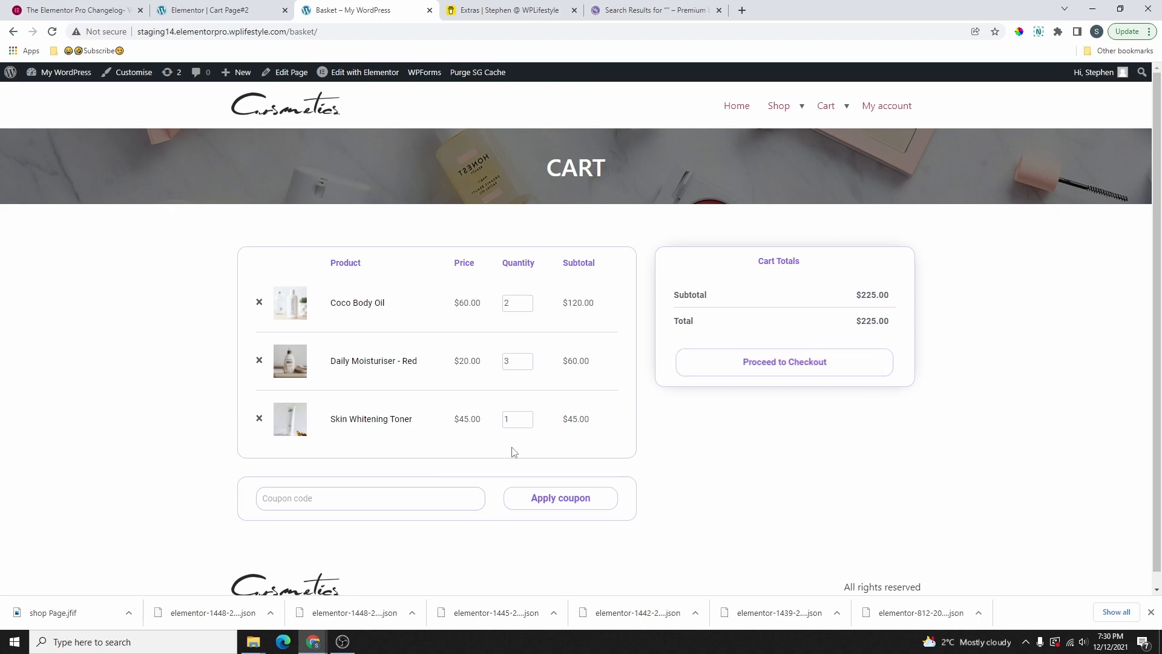
pyautogui.hotkey('ctrl', 'shift', 'Tab')
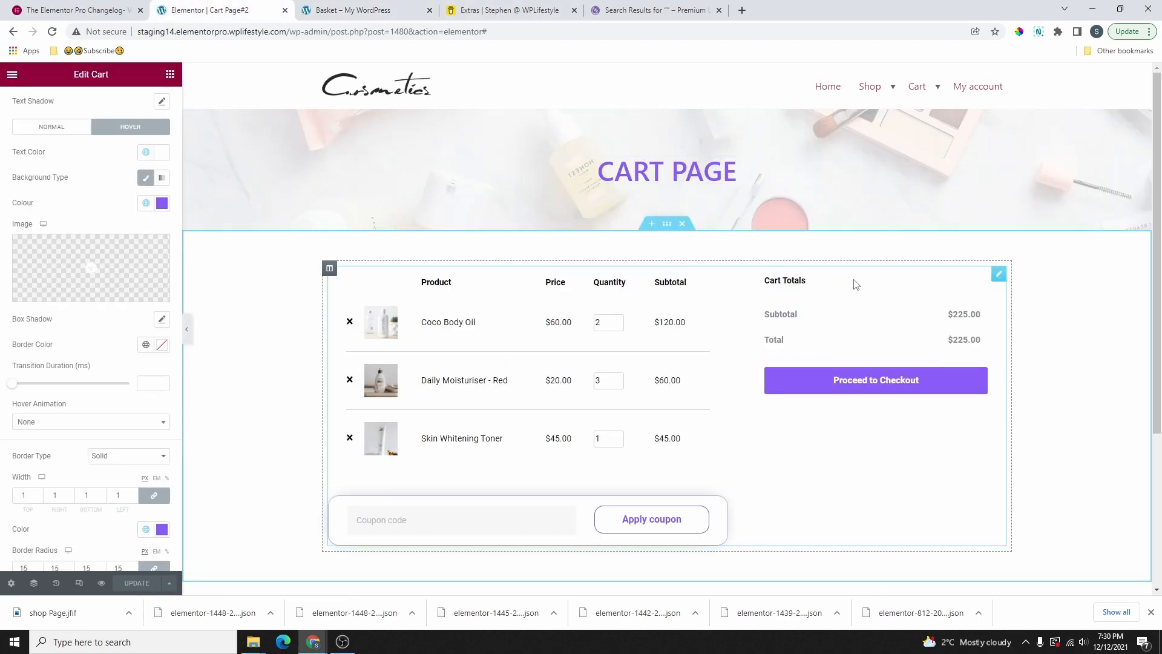
# Add Totals to the cart sections to customize and open its individual styling options
pyautogui.scroll(-1, 843, 296)
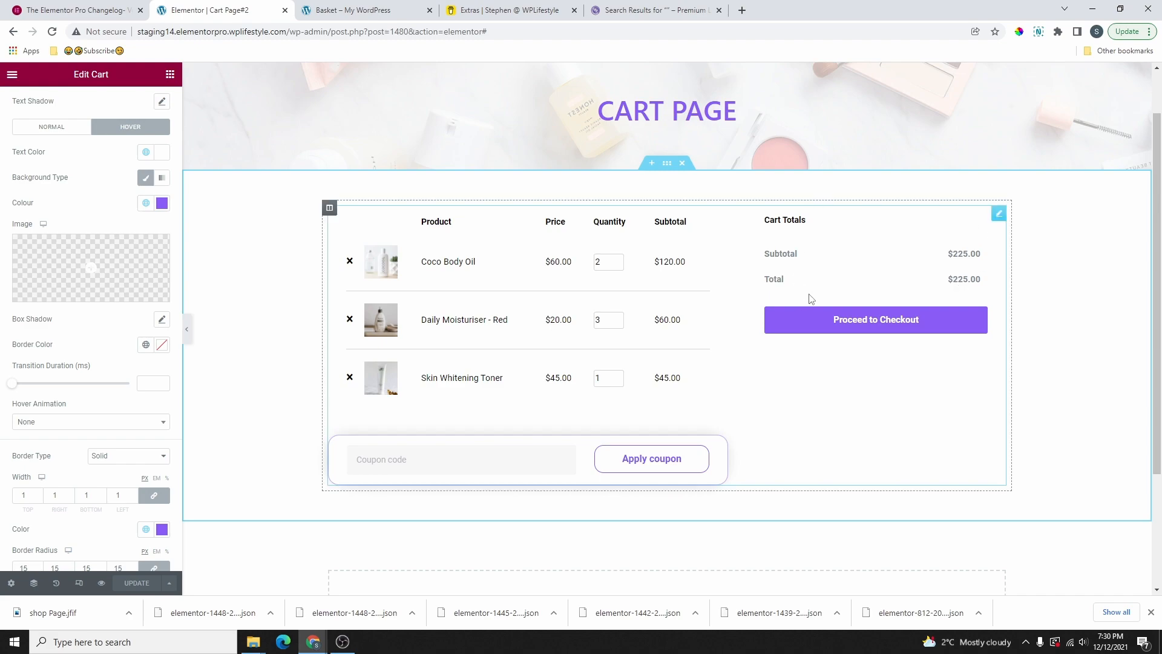
pyautogui.scroll(-5, 54, 502)
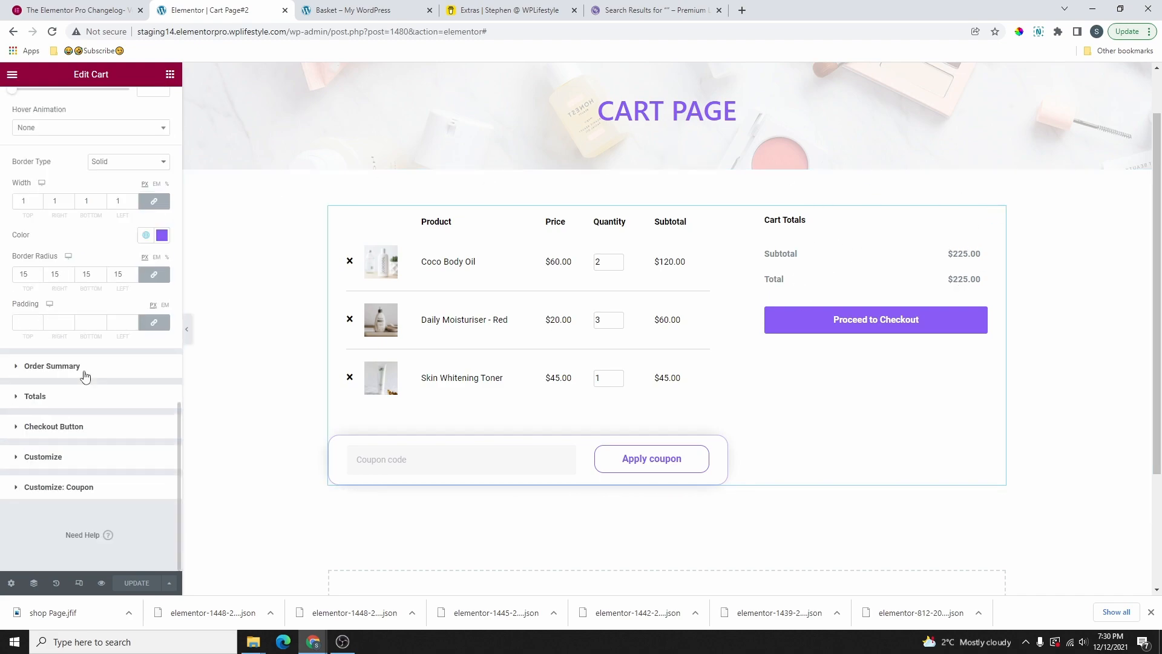
pyautogui.click(60, 463)
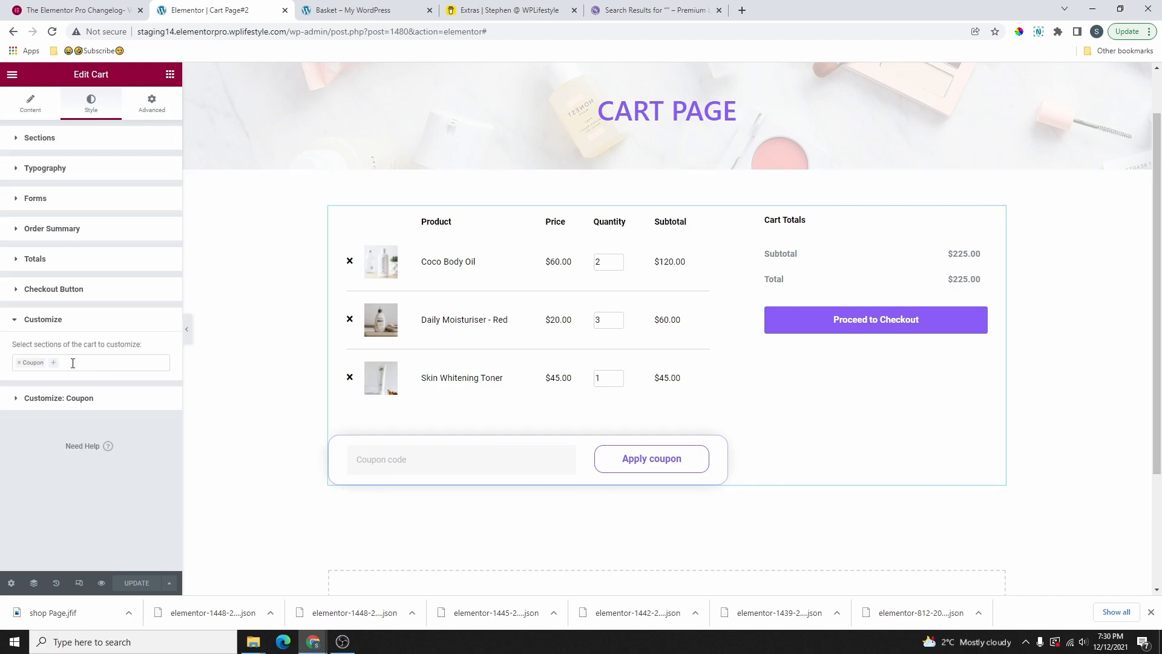
pyautogui.click(53, 365)
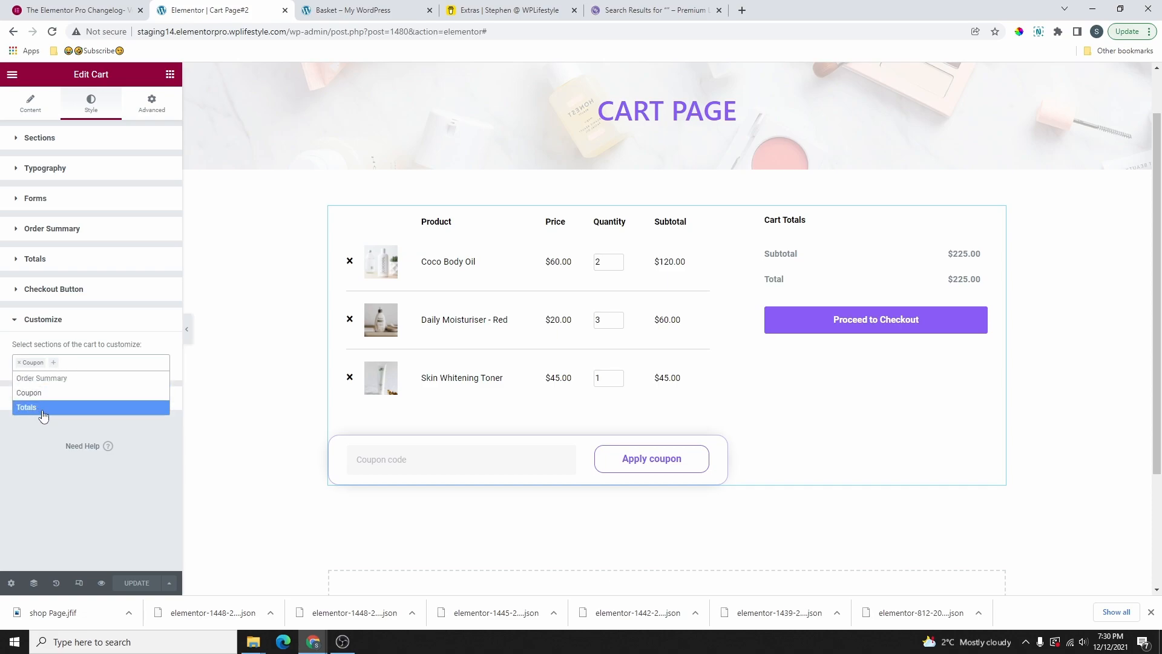
pyautogui.click(42, 407)
pyautogui.click(73, 397)
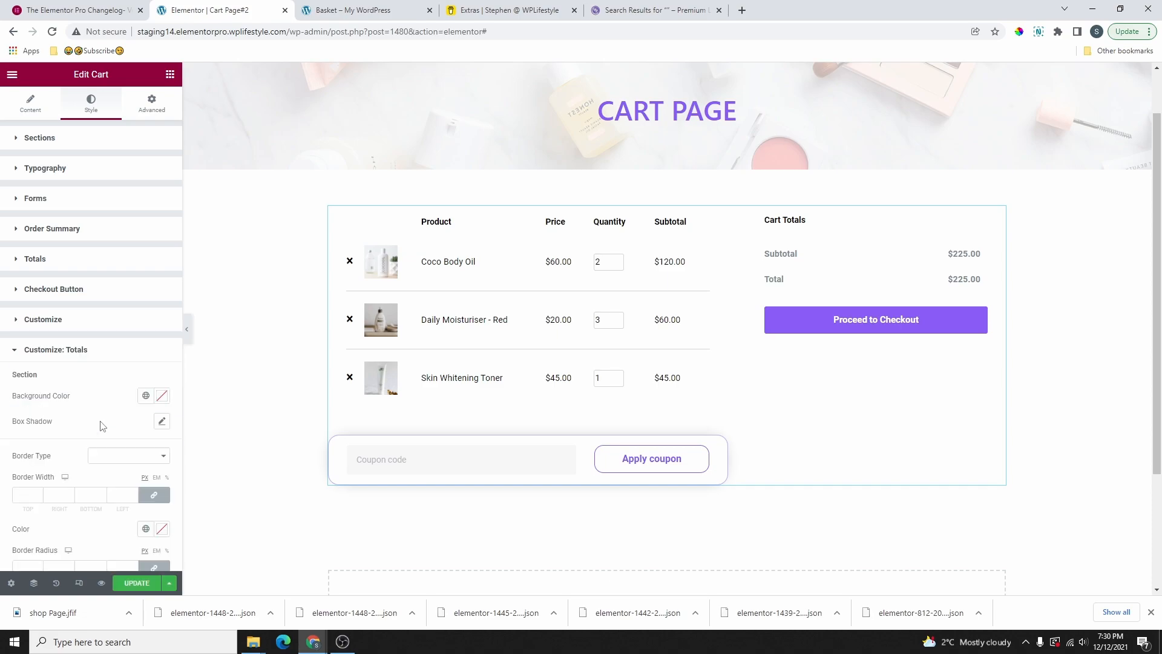
# Give the totals section its own solid border with a width of 1 px on all sides
pyautogui.scroll(-2, 128, 368)
pyautogui.click(133, 372)
pyautogui.click(128, 356)
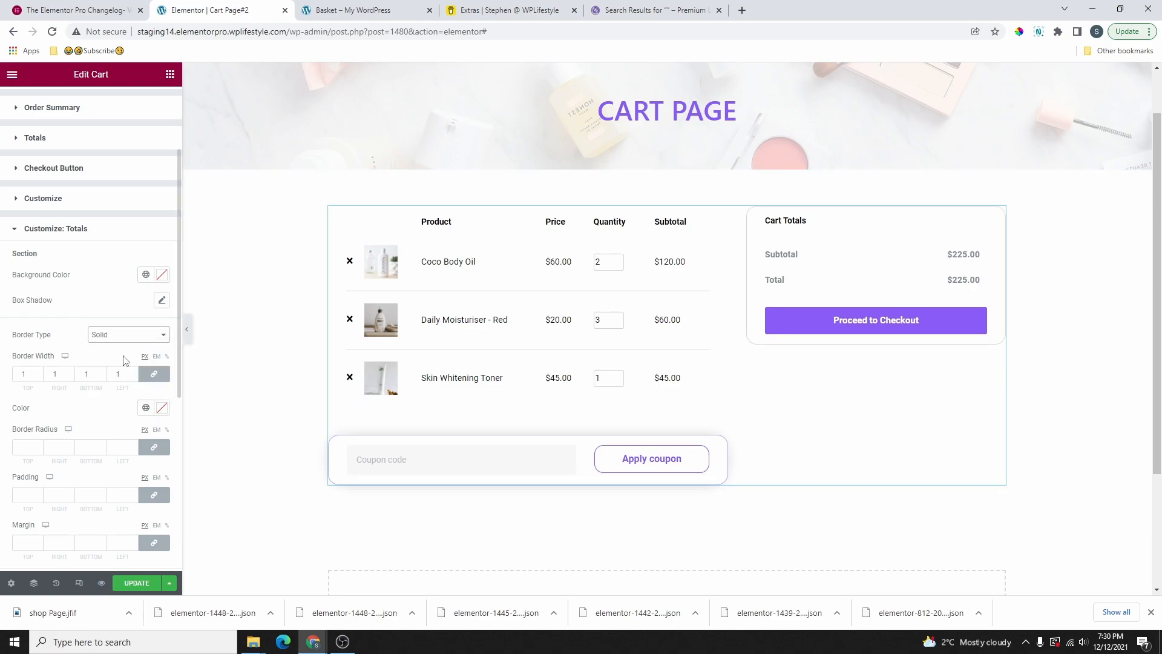
# Set the totals section's border color to the global purple New Item #5 and reduce the color's opacity
pyautogui.scroll(-2, 130, 360)
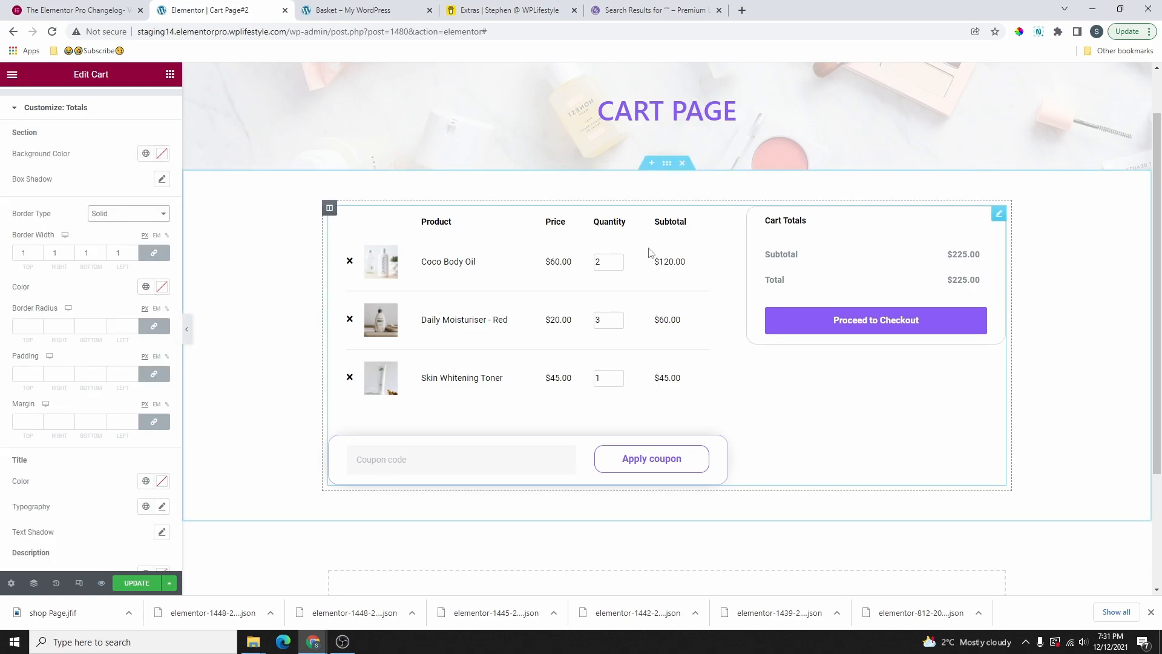
pyautogui.click(146, 288)
pyautogui.scroll(-1, 124, 393)
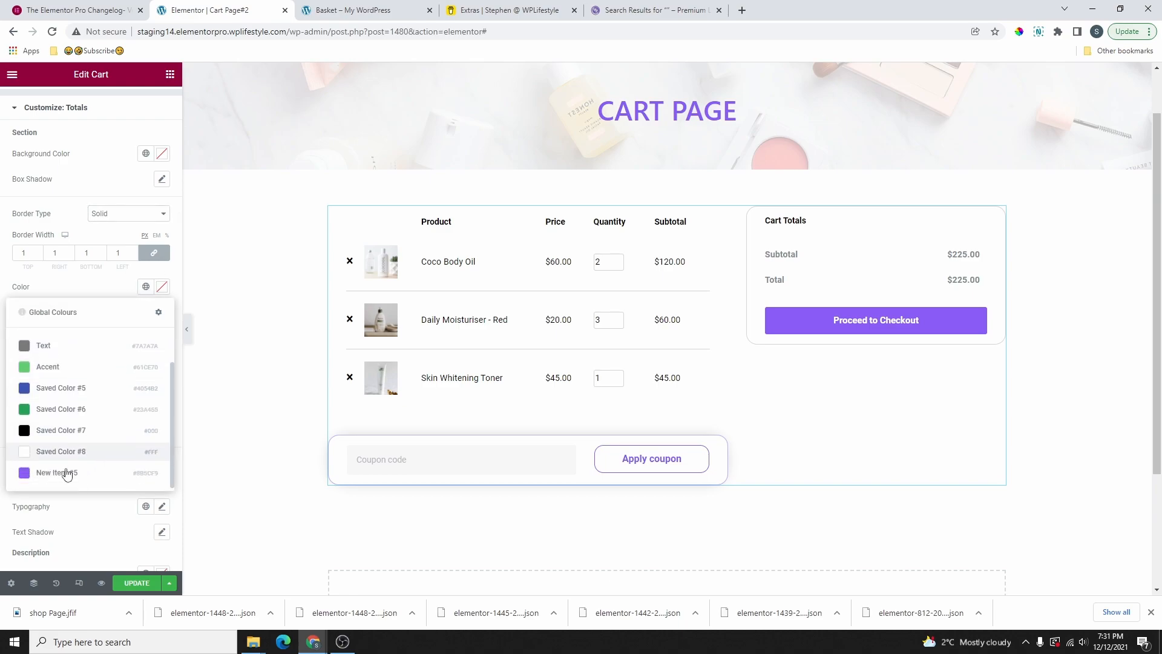
pyautogui.click(60, 475)
pyautogui.click(161, 286)
pyautogui.click(115, 454)
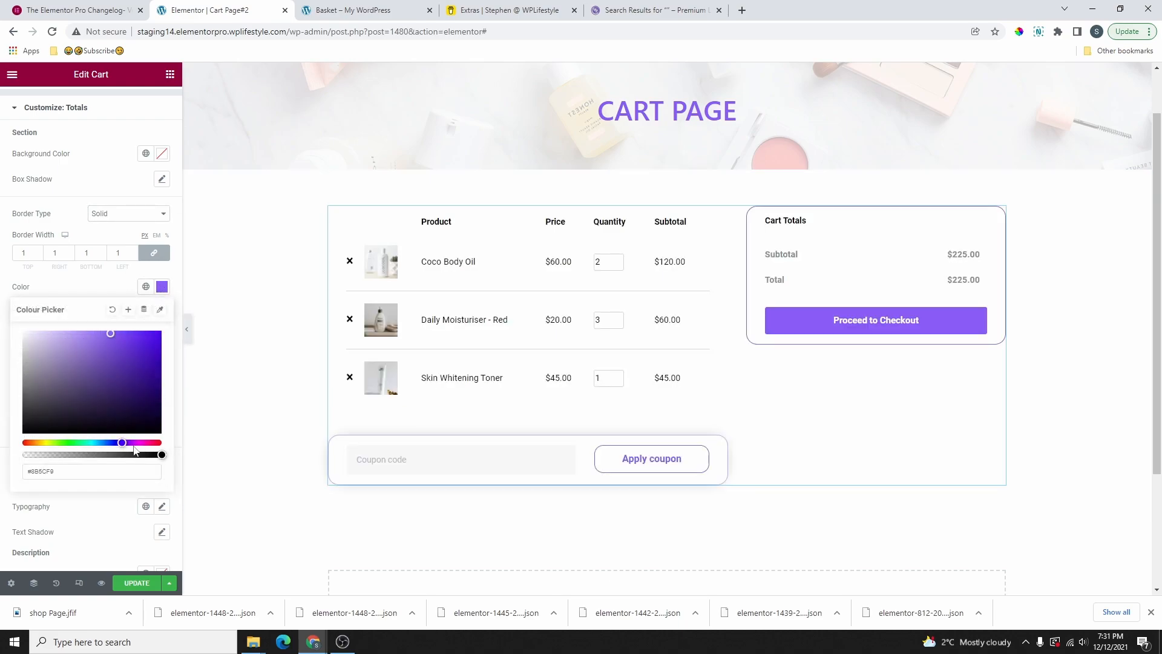
pyautogui.click(126, 292)
pyautogui.scroll(-3, 100, 481)
pyautogui.scroll(3, 89, 424)
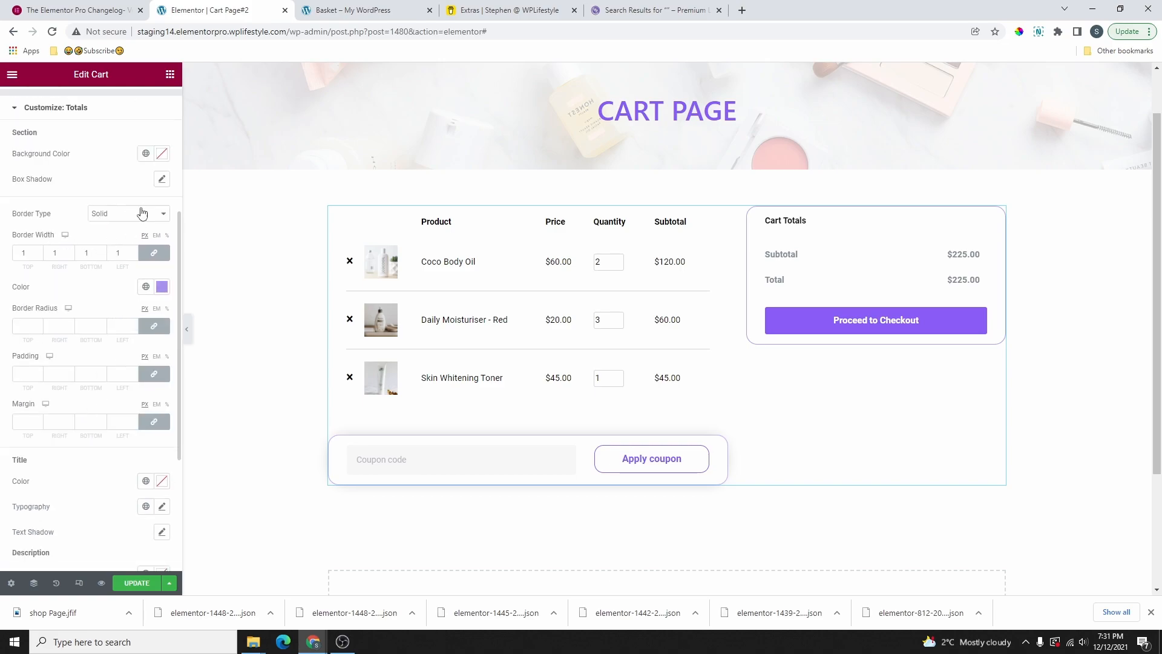
# Add a box shadow to the totals section with a blur of 30 and a spread of -15
pyautogui.click(161, 180)
pyautogui.doubleClick(128, 301)
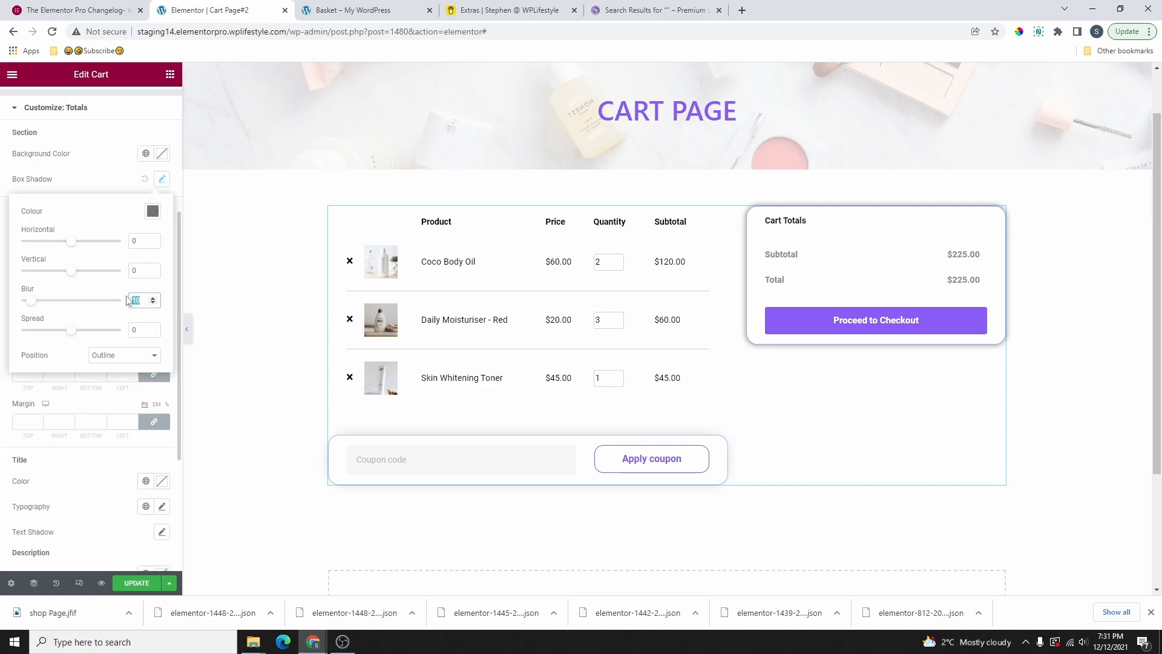
pyautogui.write('30')
pyautogui.doubleClick(141, 331)
pyautogui.write('-15')
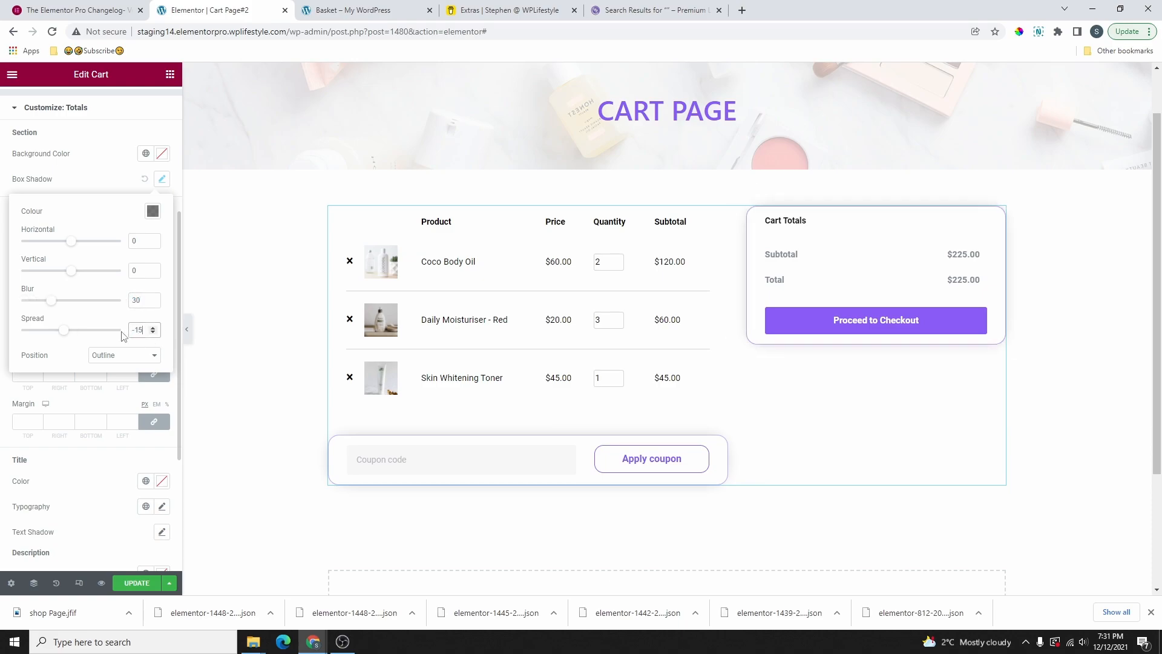
# View the first Cart page on the live site for reference, then return to the editor and look over the widget list
pyautogui.click(361, 9)
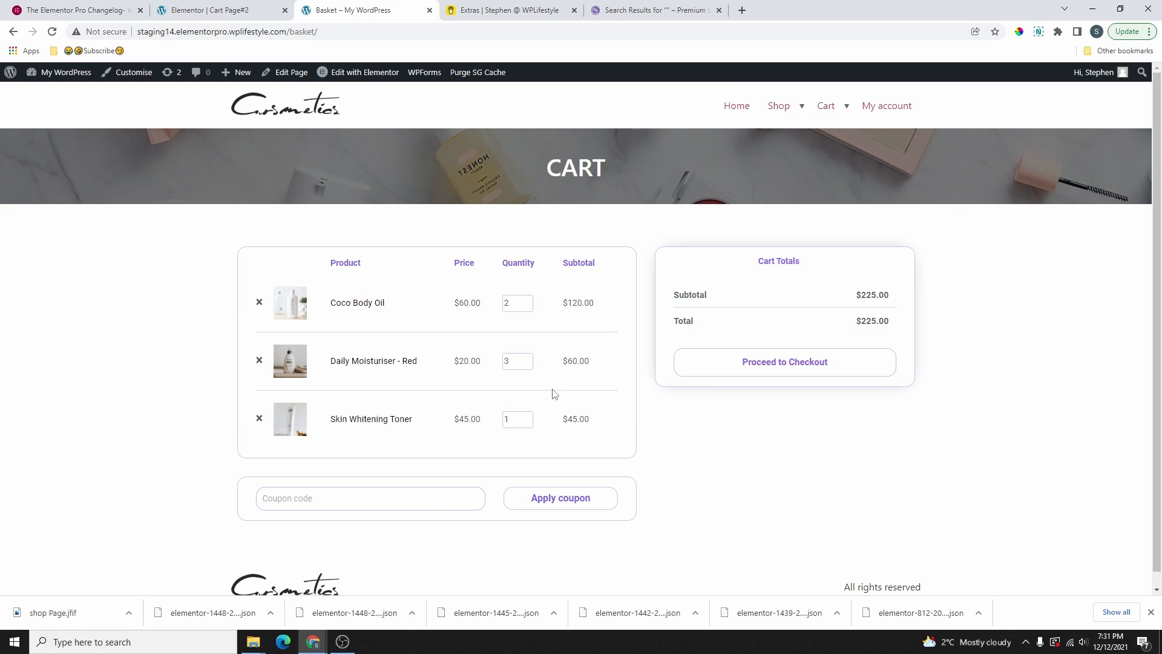
pyautogui.moveTo(826, 109)
pyautogui.click(829, 110)
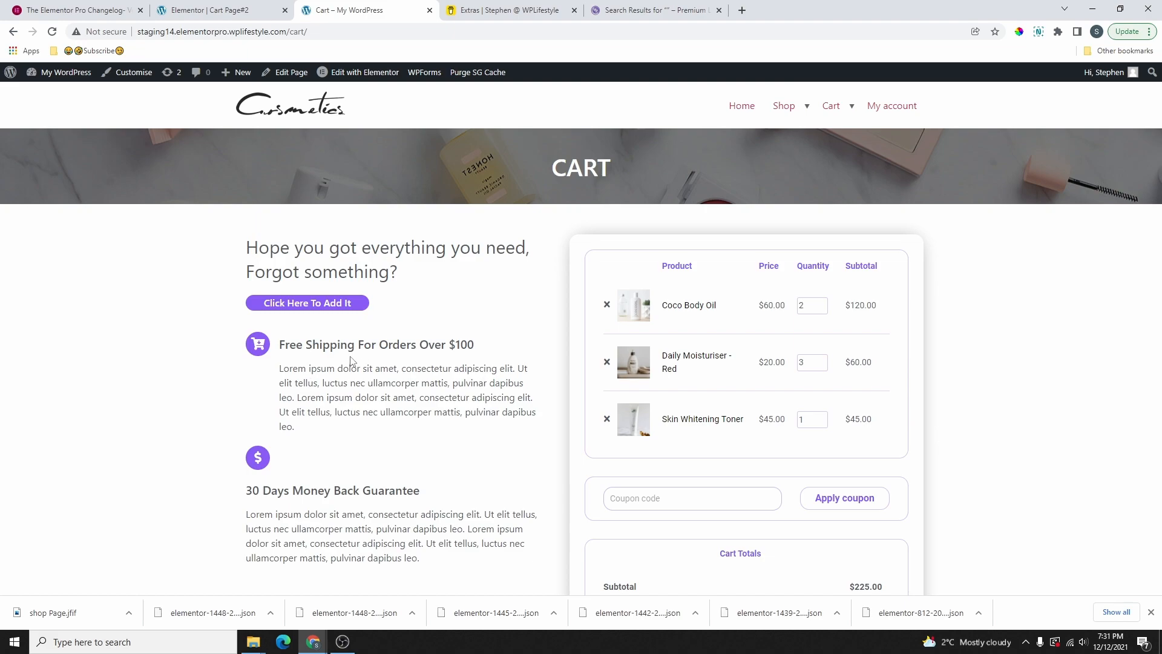
pyautogui.click(205, 10)
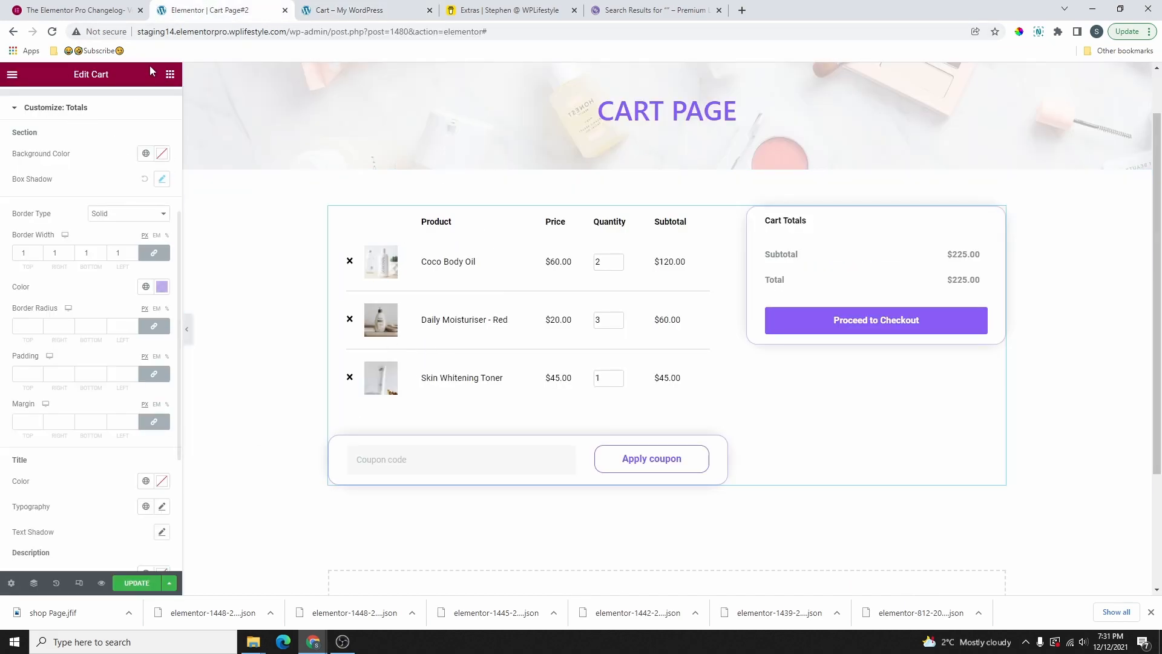
pyautogui.click(170, 74)
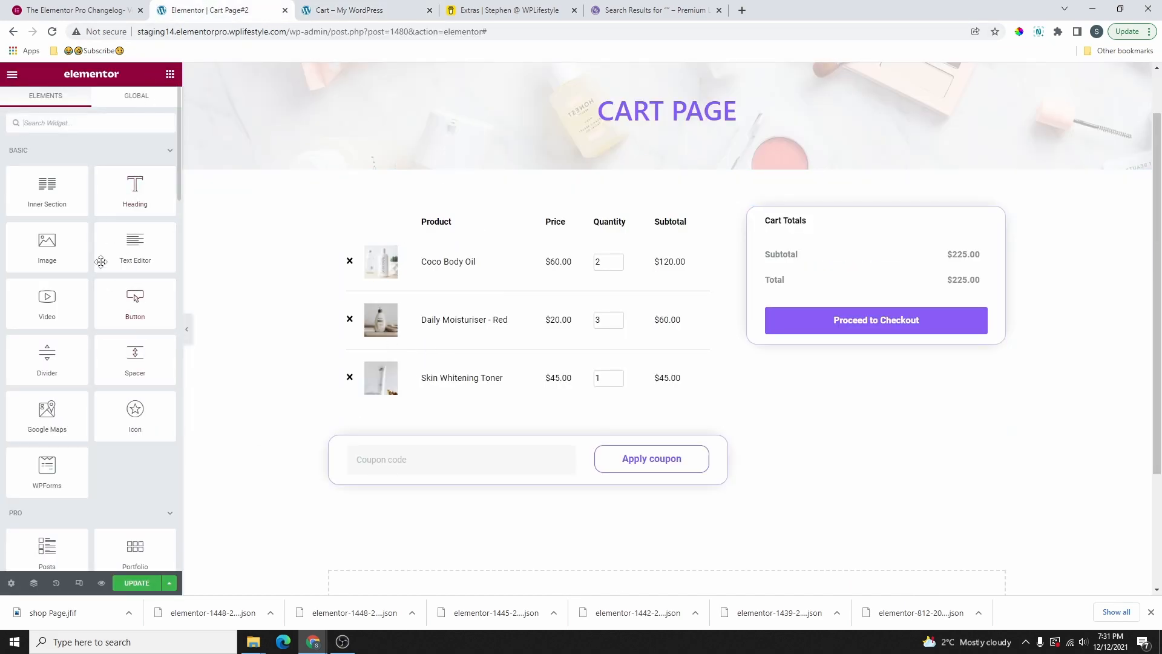
pyautogui.scroll(-4, 84, 211)
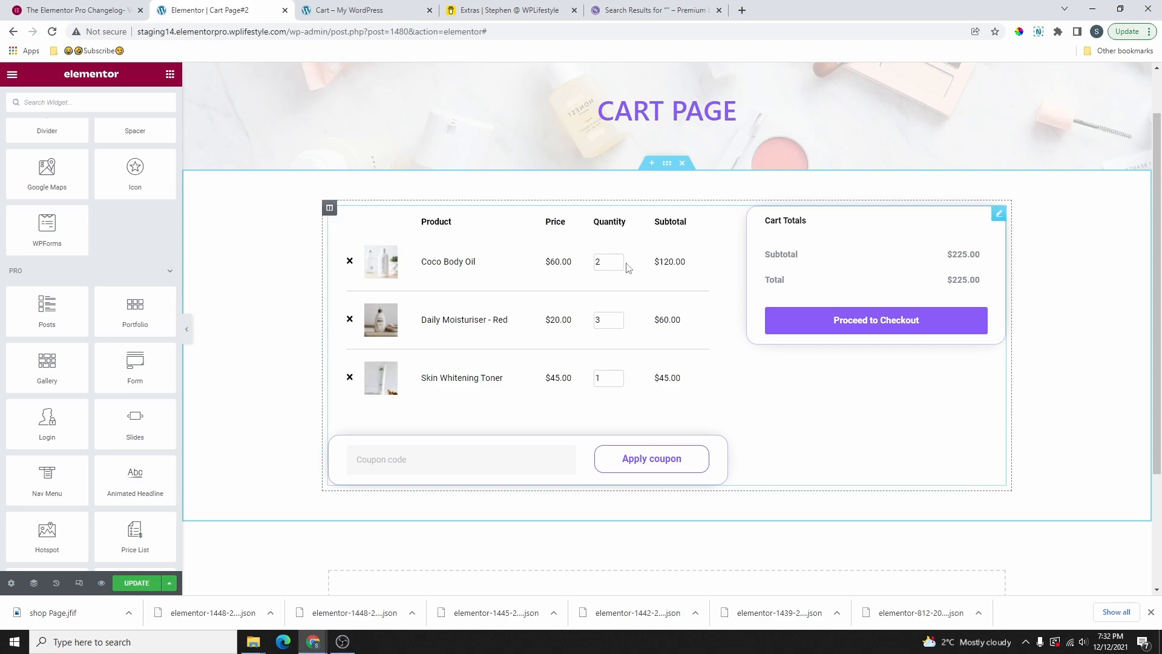
# Duplicate the column holding the cart and switch the duplicate's Cart widget to the One column layout
pyautogui.rightClick(332, 214)
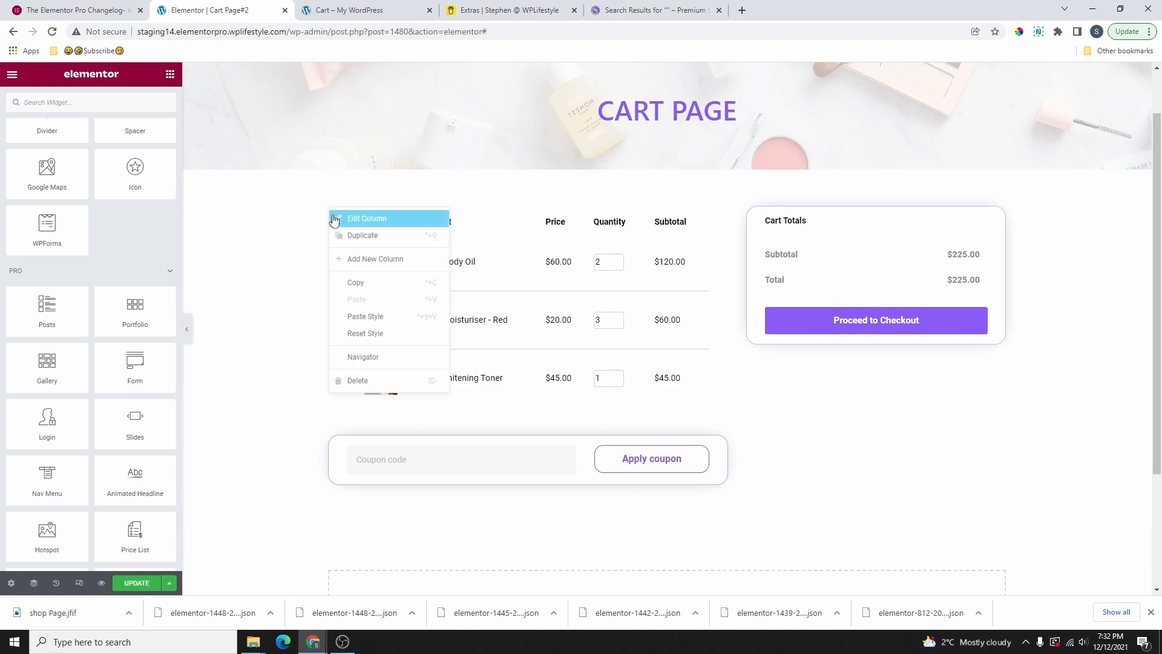
pyautogui.click(367, 236)
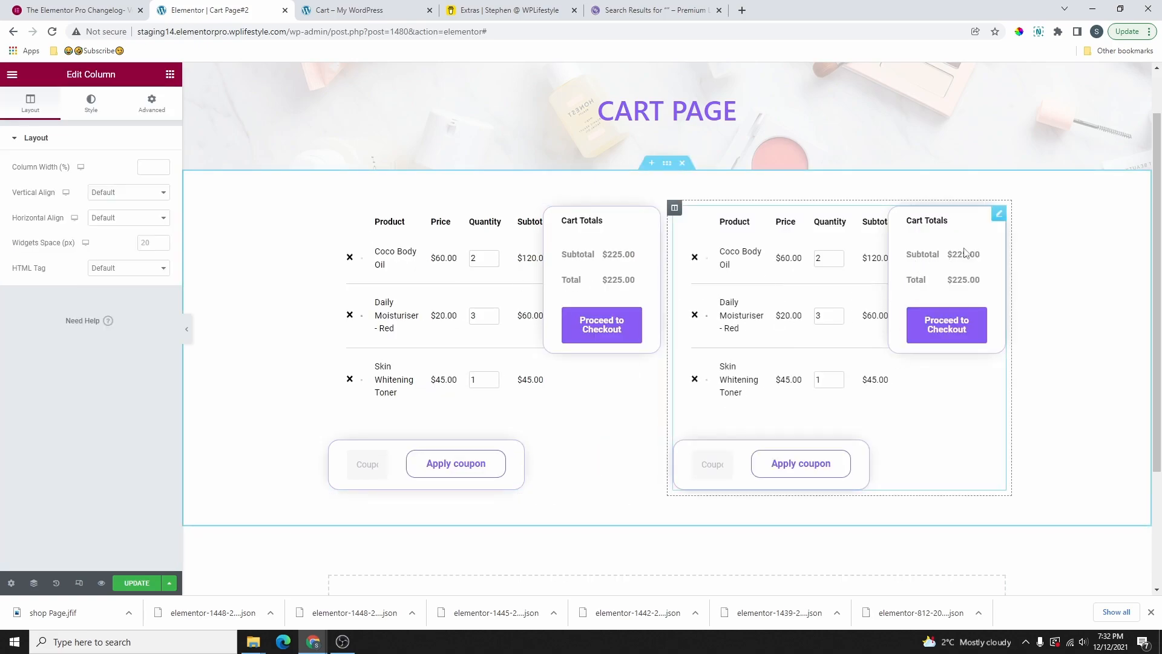
pyautogui.click(998, 217)
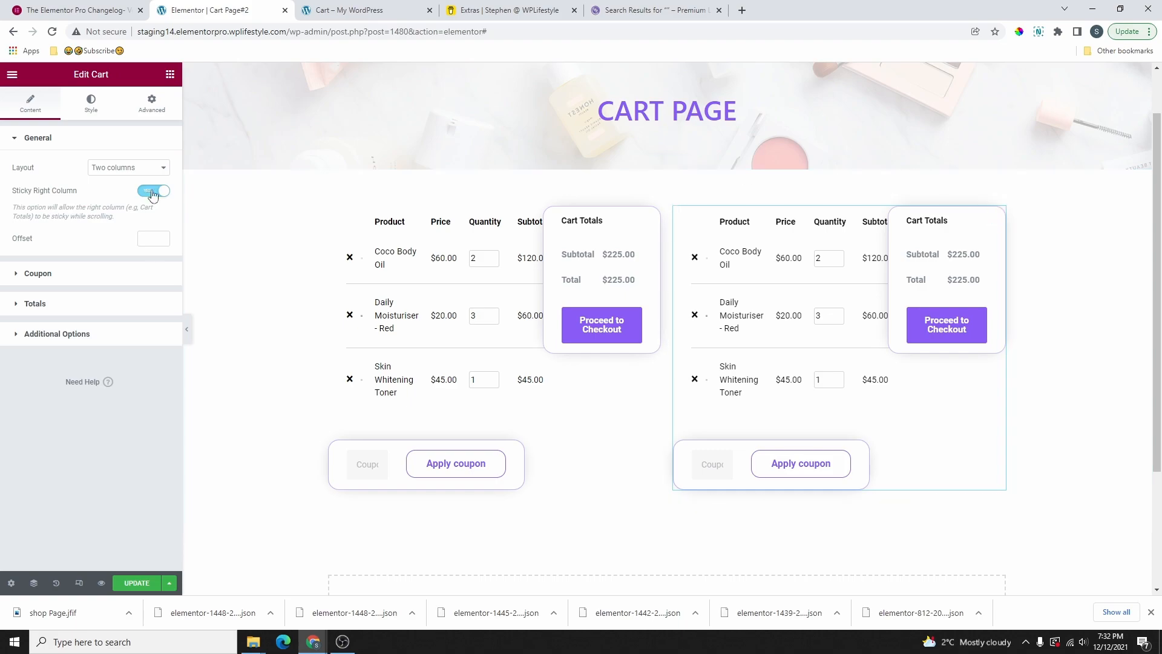
pyautogui.click(117, 170)
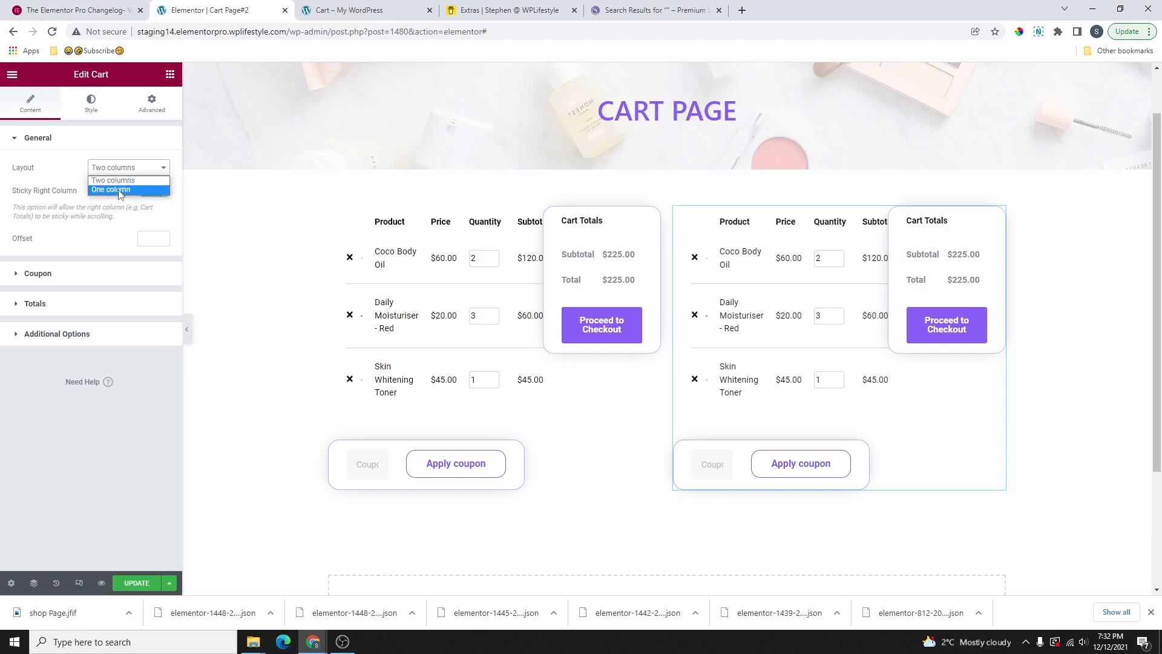
pyautogui.click(118, 190)
pyautogui.scroll(-3, 891, 276)
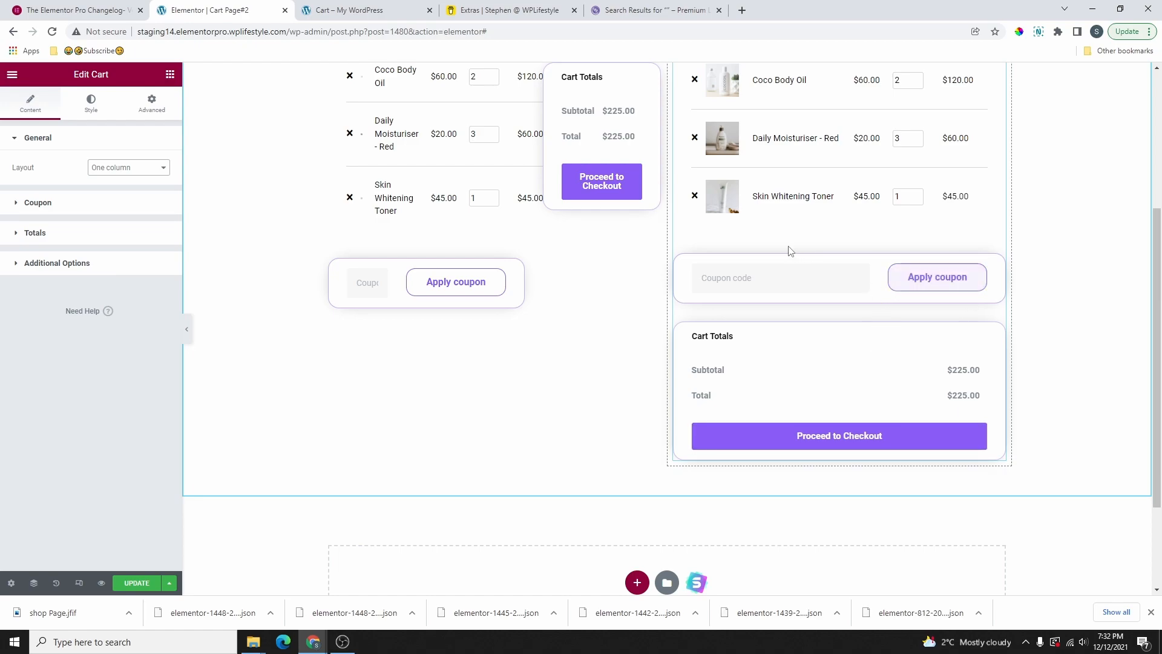
pyautogui.scroll(3, 790, 252)
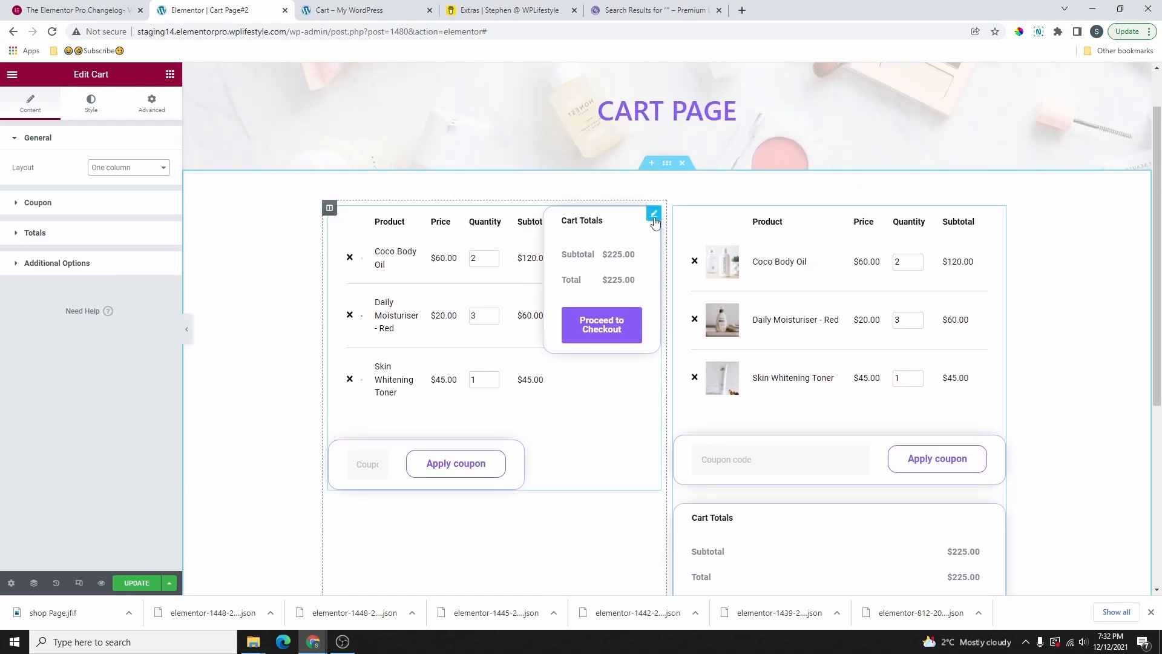
# Delete the original two-column Cart widget, leaving its column empty
pyautogui.rightClick(654, 215)
pyautogui.click(716, 389)
pyautogui.scroll(-1, 571, 431)
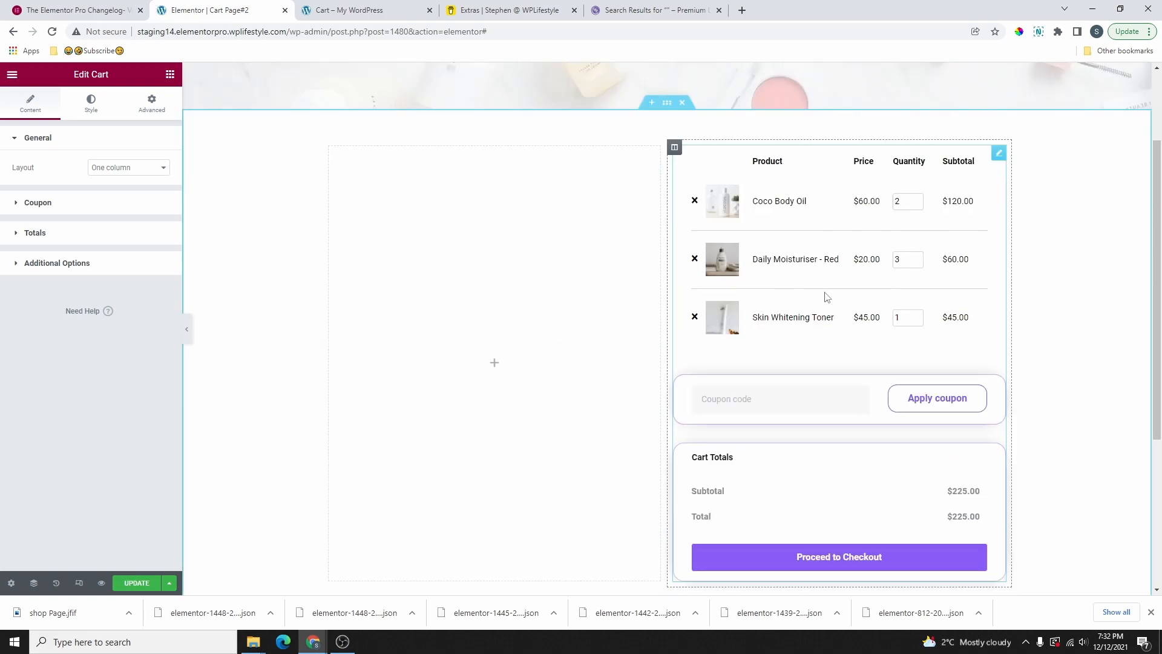
# Open the remaining Cart widget's style options and compare with the live Cart page before returning to the editor
pyautogui.click(999, 152)
pyautogui.click(370, 7)
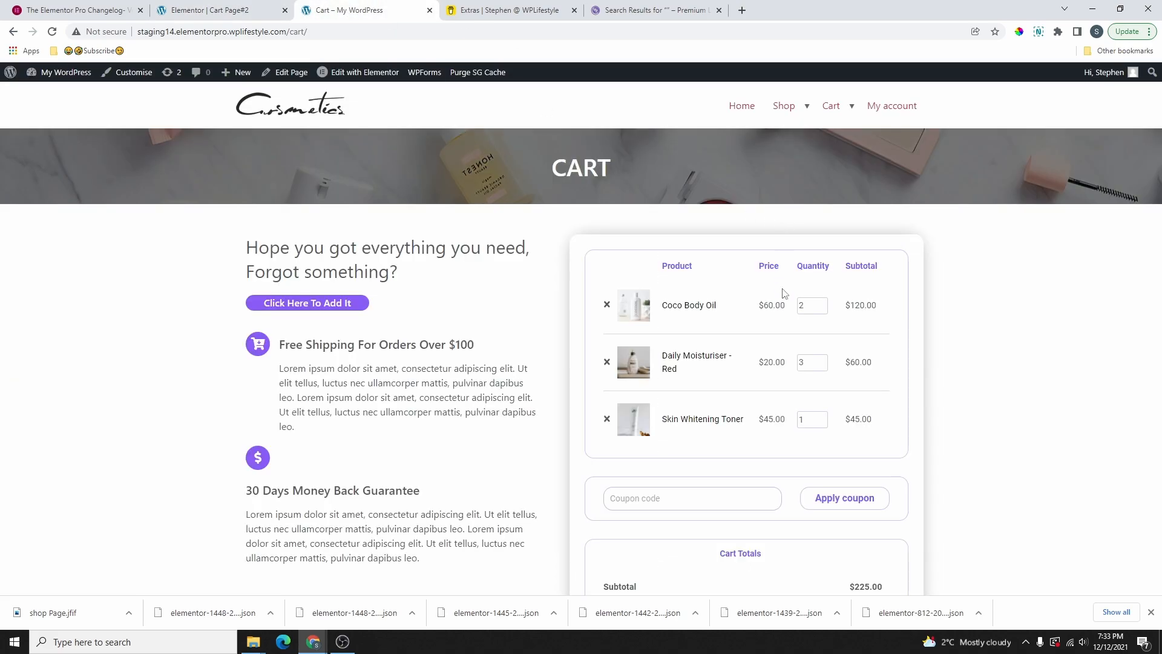
pyautogui.scroll(-1, 675, 303)
pyautogui.scroll(1, 799, 484)
pyautogui.click(208, 10)
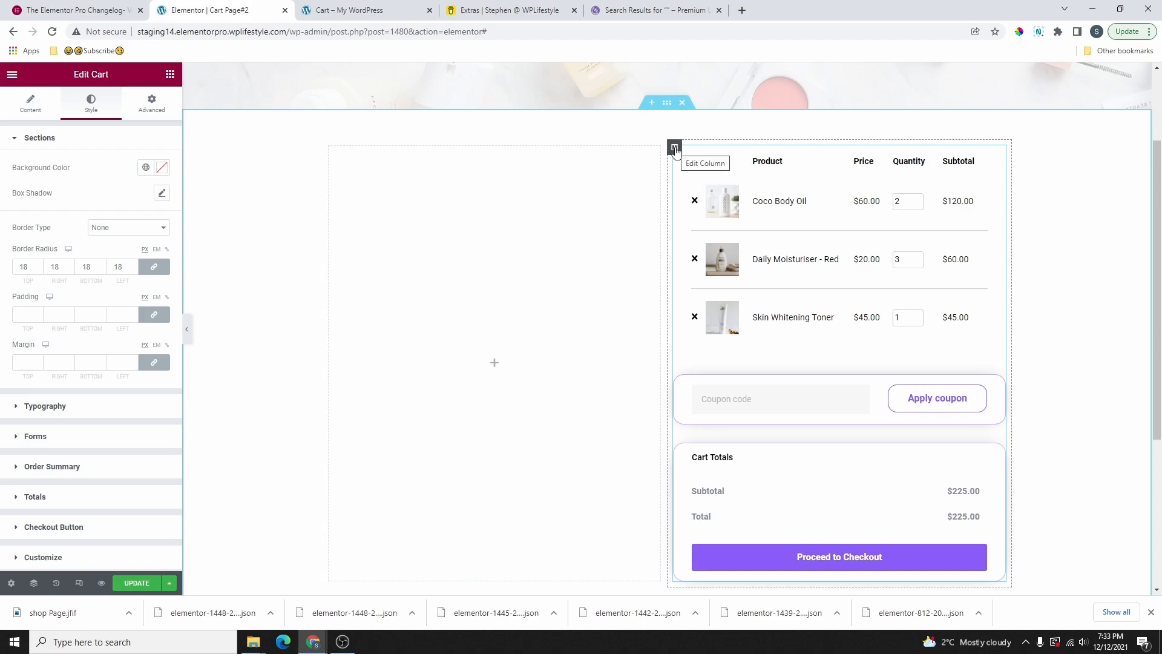
# Give the column around the cart a box shadow with a blur of 30 and a spread of -15
pyautogui.click(675, 149)
pyautogui.click(101, 113)
pyautogui.click(52, 229)
pyautogui.click(161, 296)
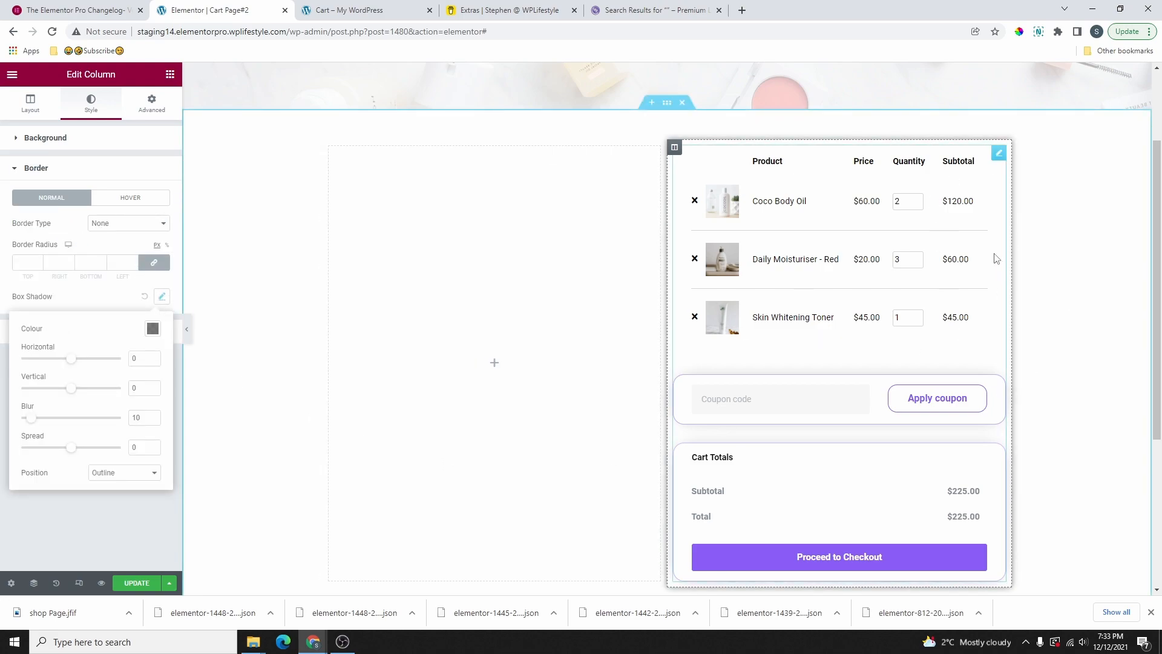
pyautogui.doubleClick(144, 421)
pyautogui.write('30')
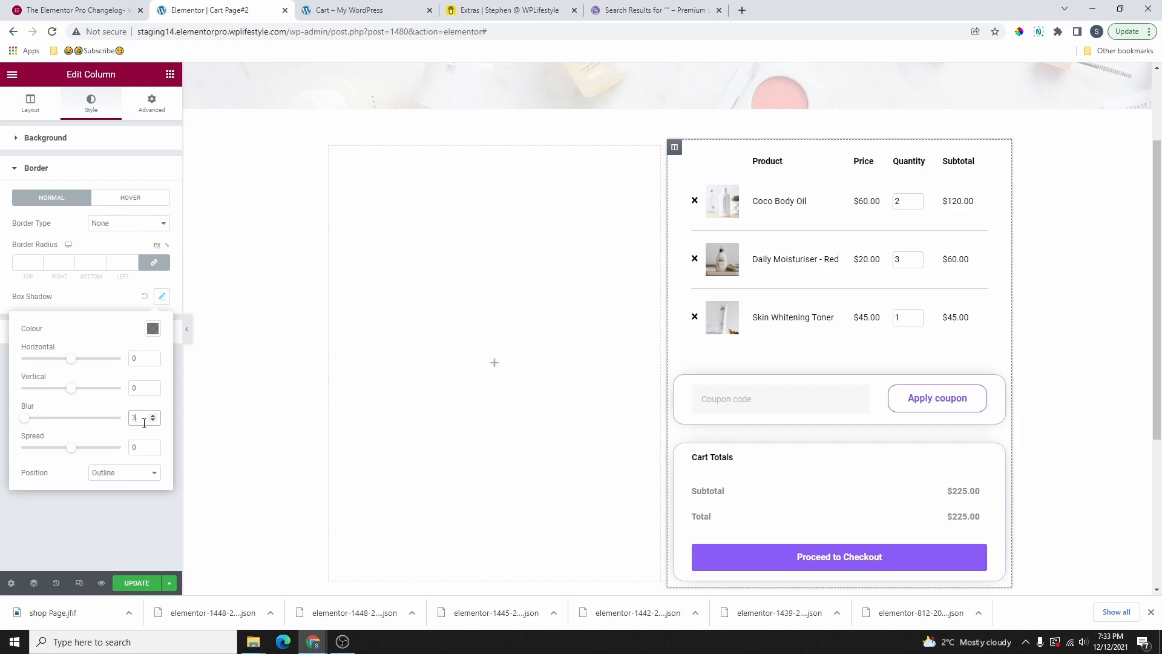
pyautogui.doubleClick(129, 448)
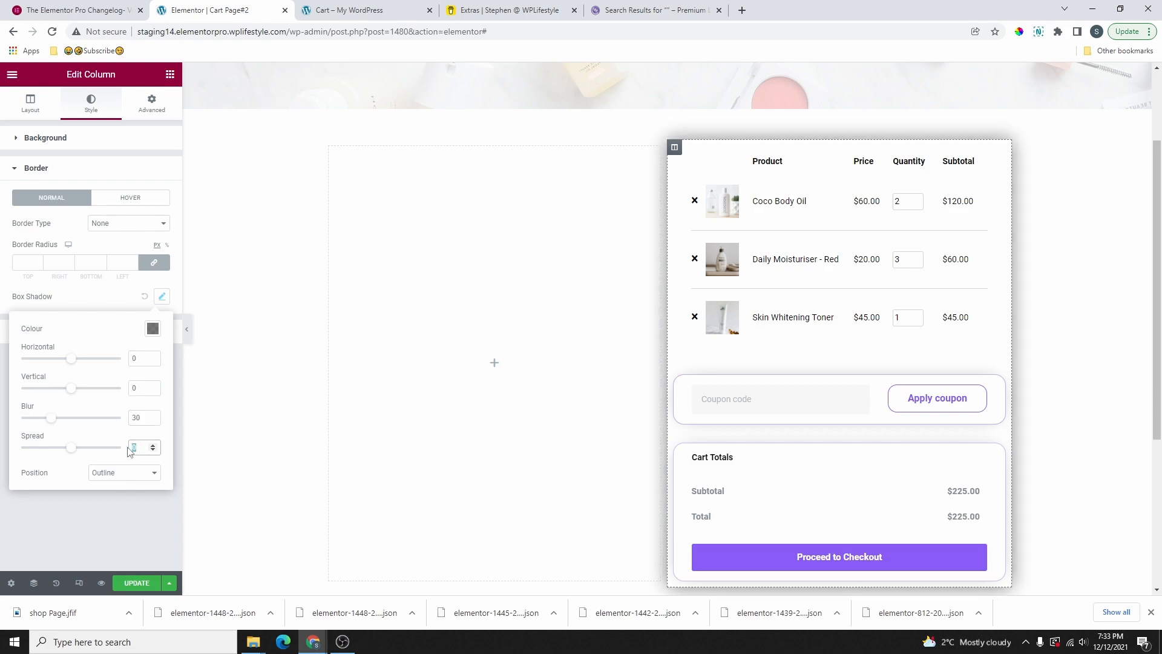
pyautogui.write('-15')
# Set the cart column's padding to 25 px on all sides
pyautogui.click(147, 117)
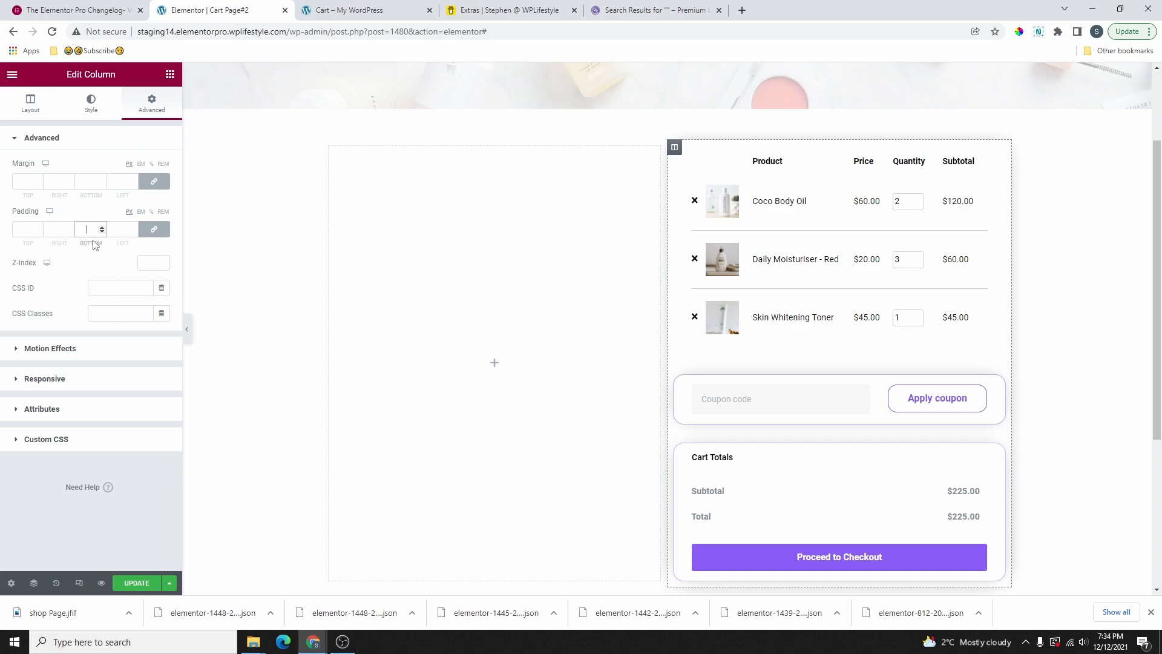
pyautogui.write('25')
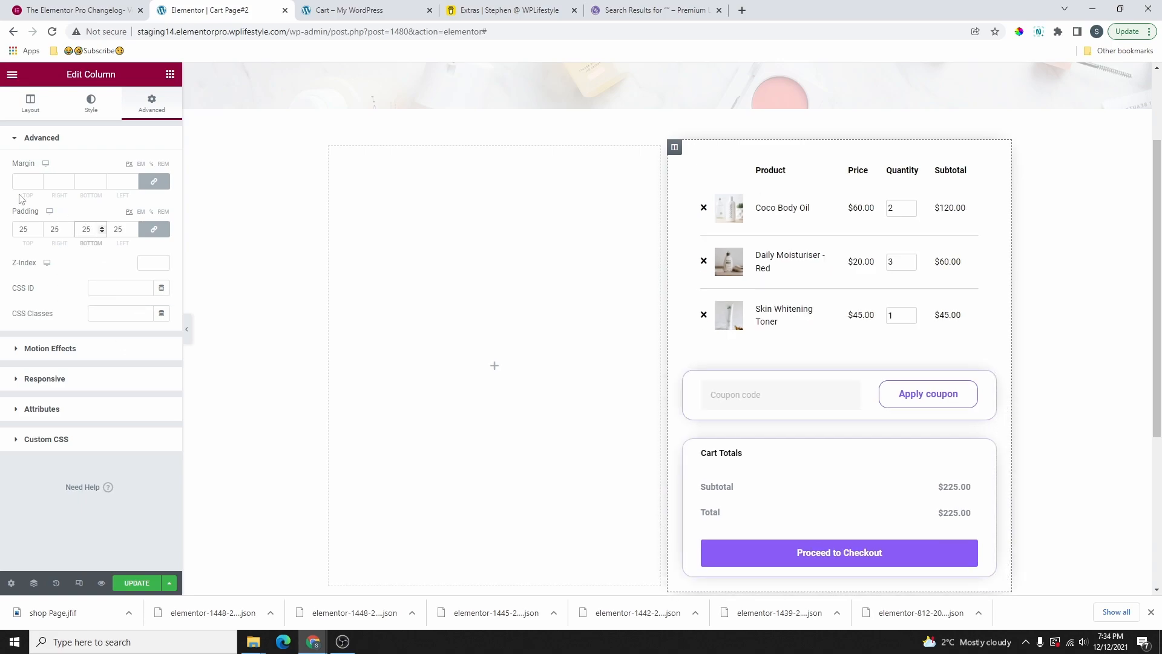
pyautogui.scroll(-3, 873, 273)
pyautogui.scroll(3, 861, 385)
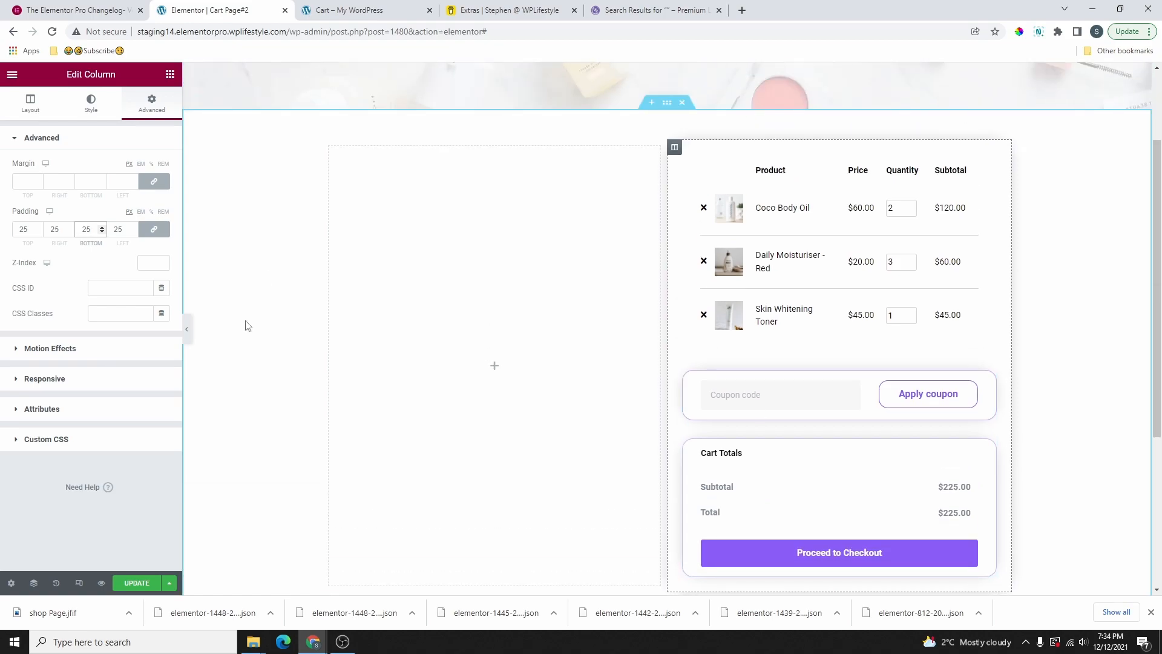
# Preview the cart column with the editing panel hidden, then restore the panel and check the column's advanced settings
pyautogui.click(187, 330)
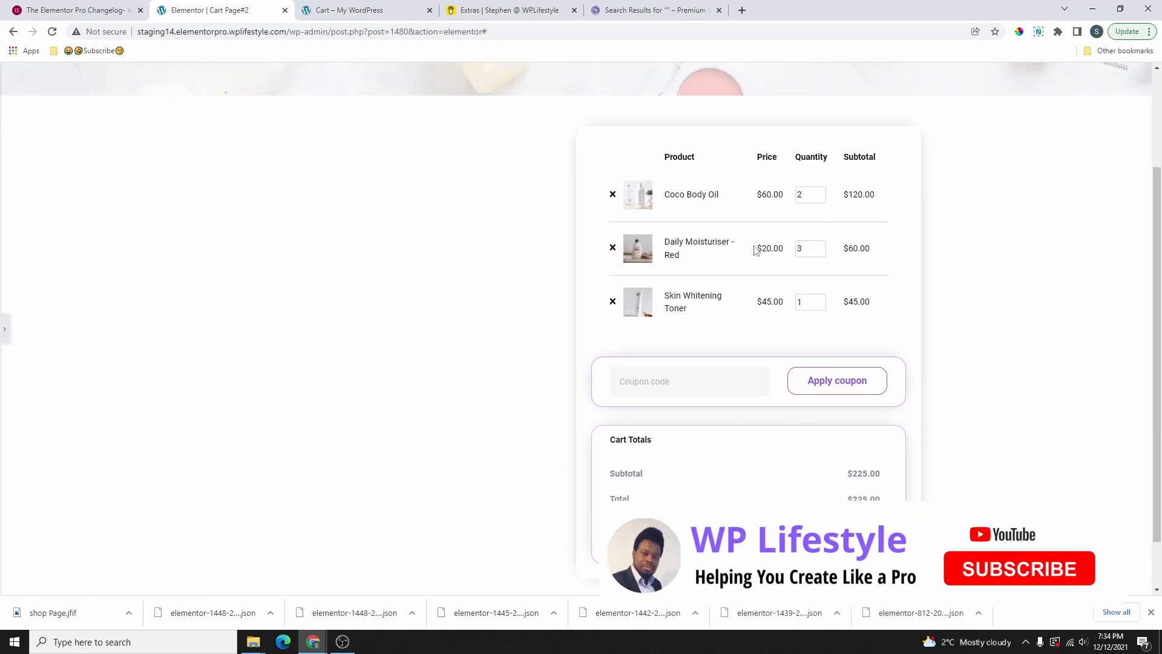
pyautogui.scroll(-1, 690, 345)
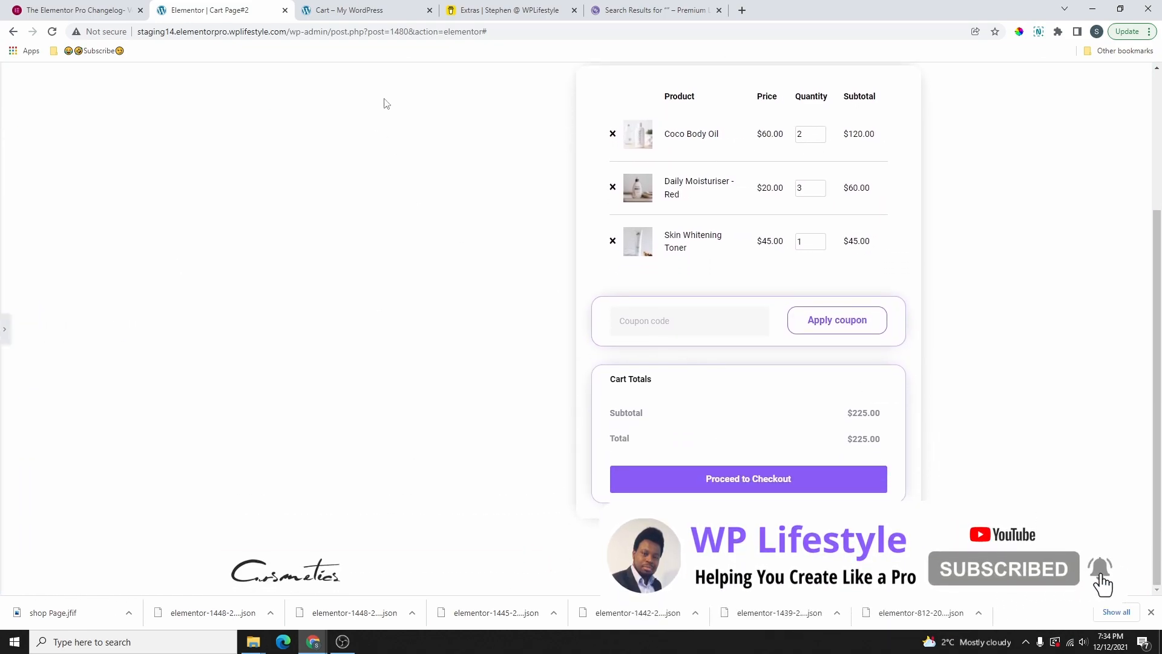
pyautogui.click(350, 9)
pyautogui.scroll(-3, 821, 340)
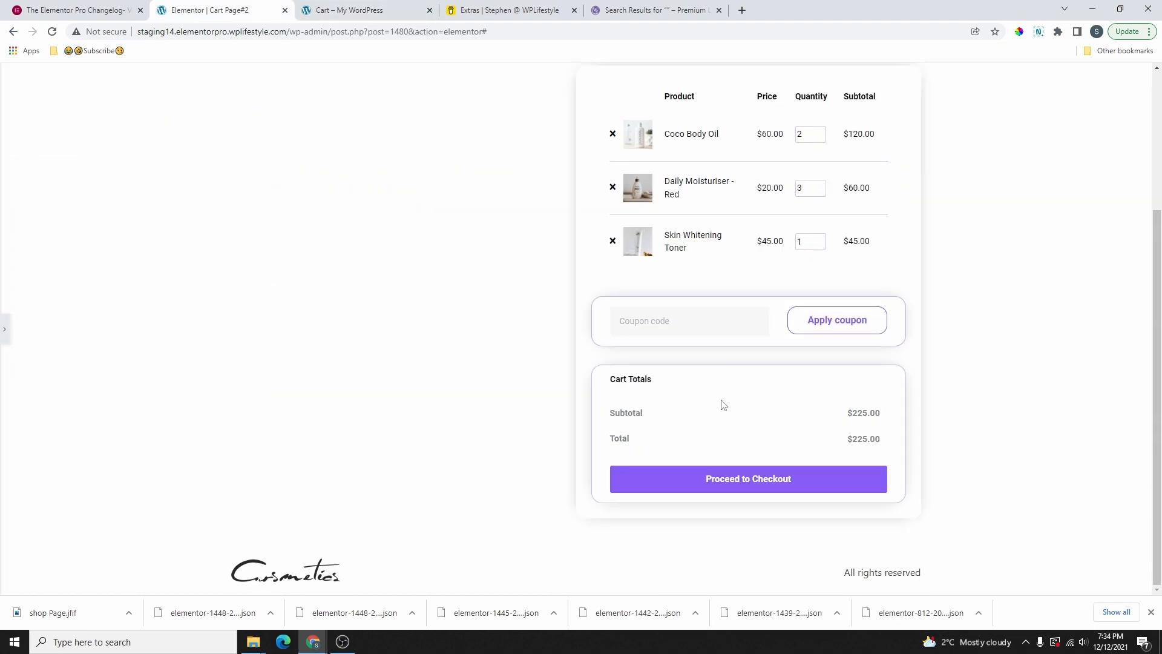
pyautogui.scroll(3, 742, 311)
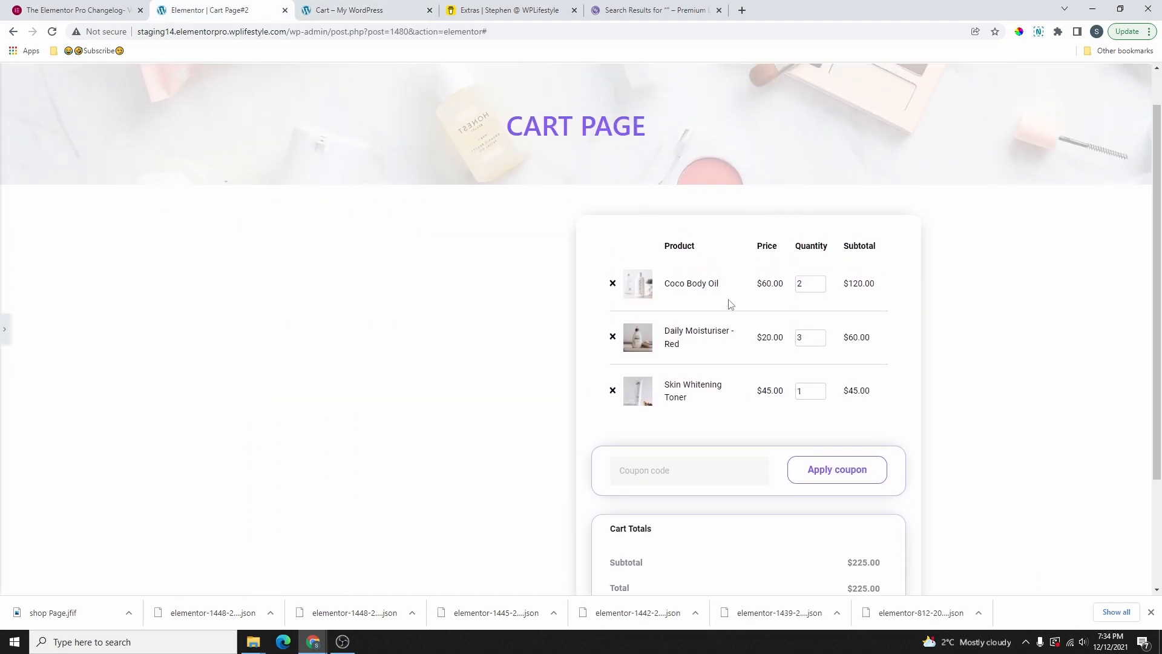
pyautogui.click(5, 329)
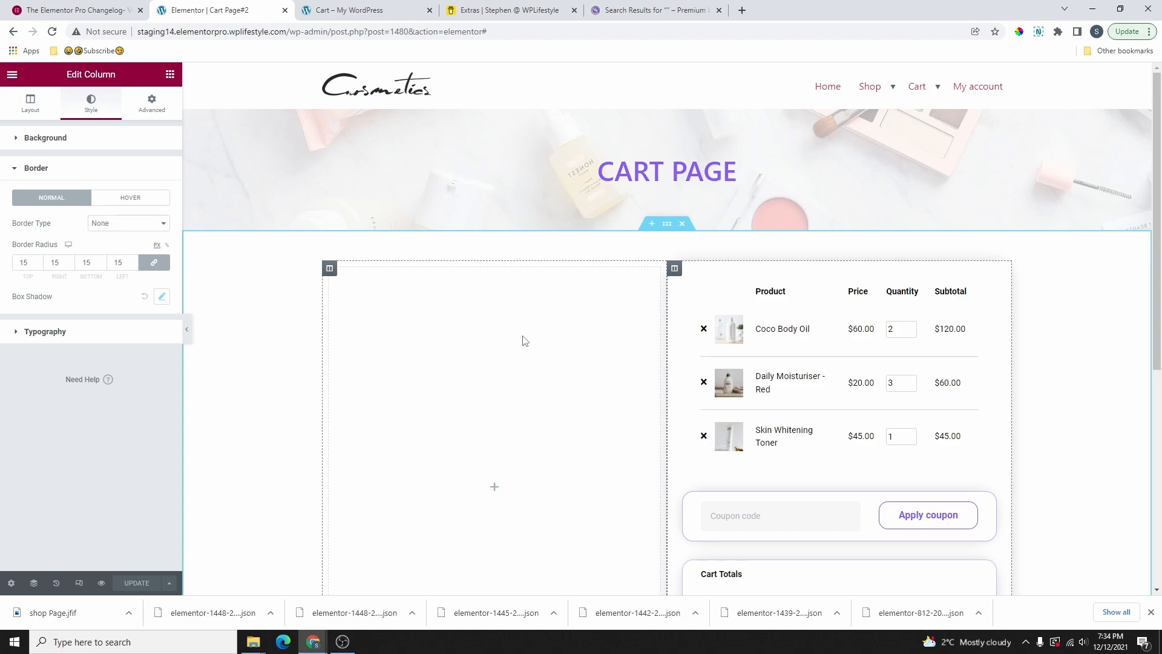
pyautogui.click(153, 103)
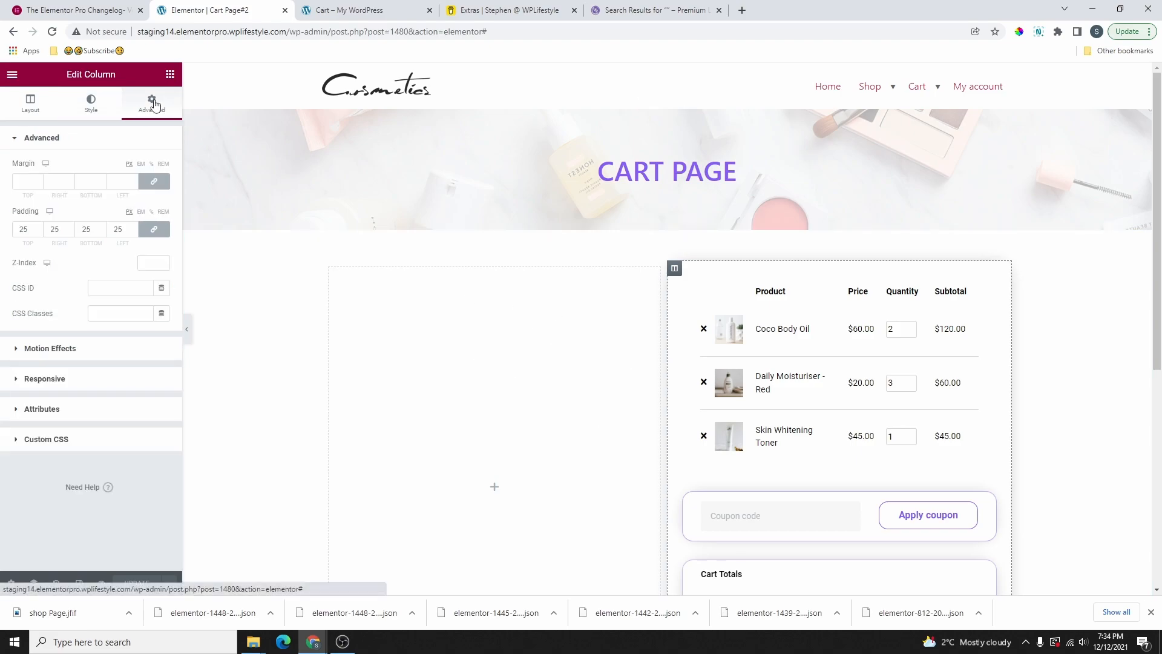
# Add a Heading, an Image and a Text Editor widget to the empty column, and view the live Cart page for reference
pyautogui.click(170, 74)
pyautogui.moveTo(135, 189); pyautogui.dragTo(428, 273)
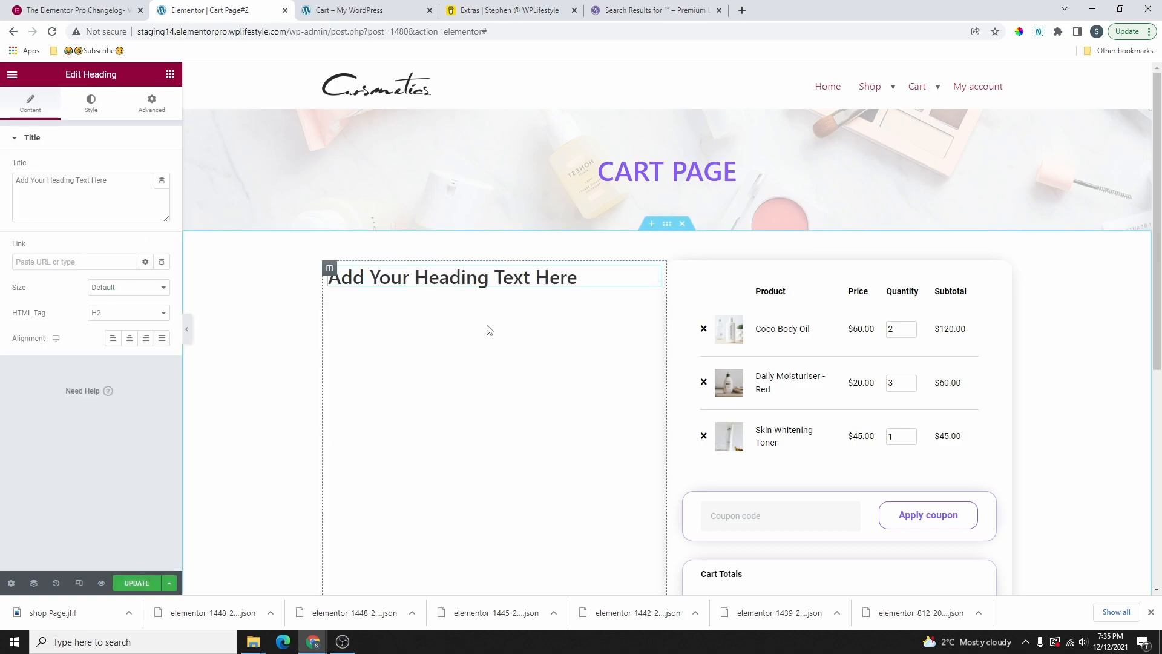
pyautogui.click(170, 74)
pyautogui.moveTo(47, 245); pyautogui.dragTo(458, 294)
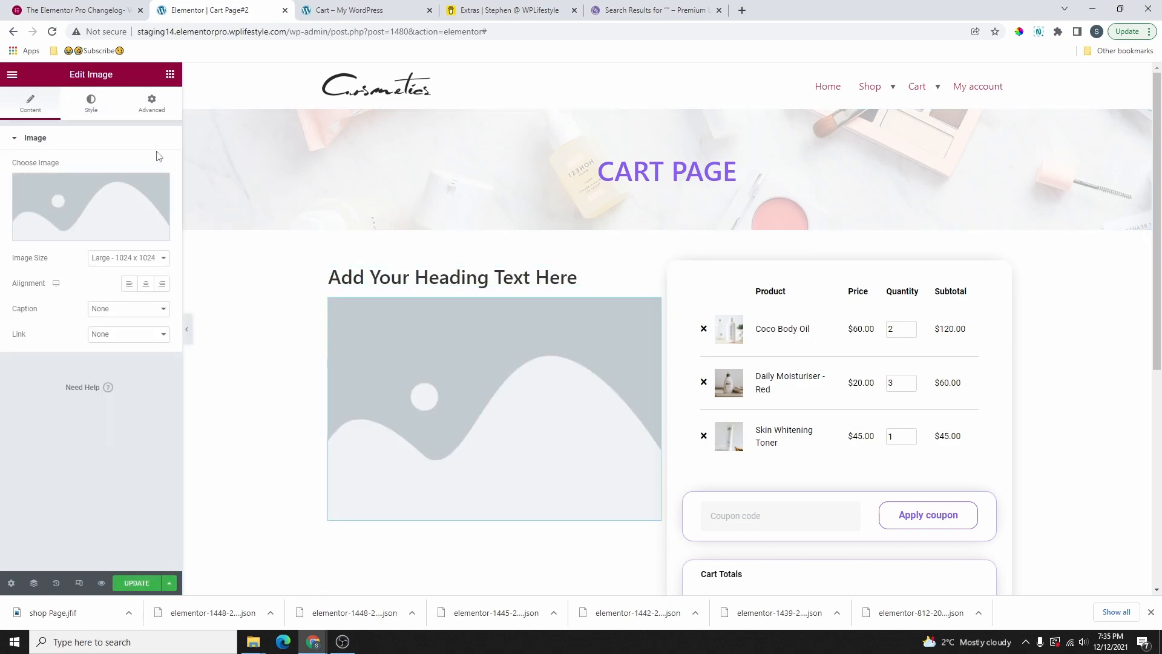
pyautogui.click(169, 75)
pyautogui.moveTo(134, 242); pyautogui.dragTo(552, 495)
pyautogui.scroll(-3, 551, 494)
pyautogui.hotkey('ctrl', 'Tab')
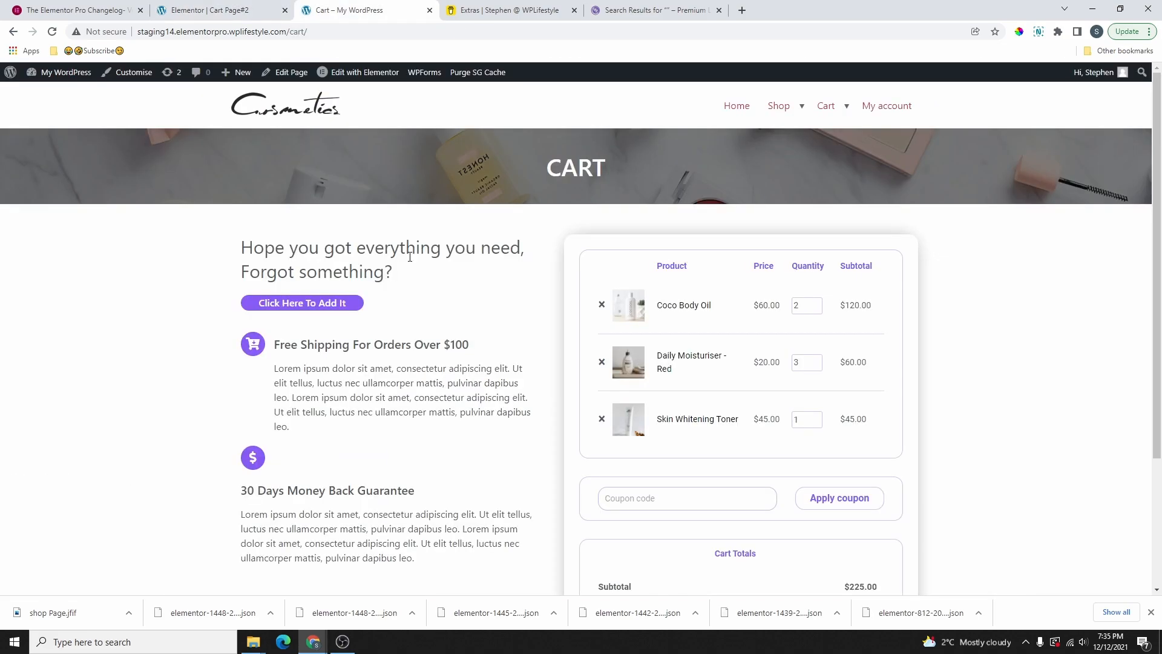
# Examine the heading and the shop link button beside the cart on the live Cart page, and follow the link to its target
pyautogui.moveTo(241, 245); pyautogui.dragTo(419, 275)
pyautogui.moveTo(382, 319); pyautogui.dragTo(255, 301)
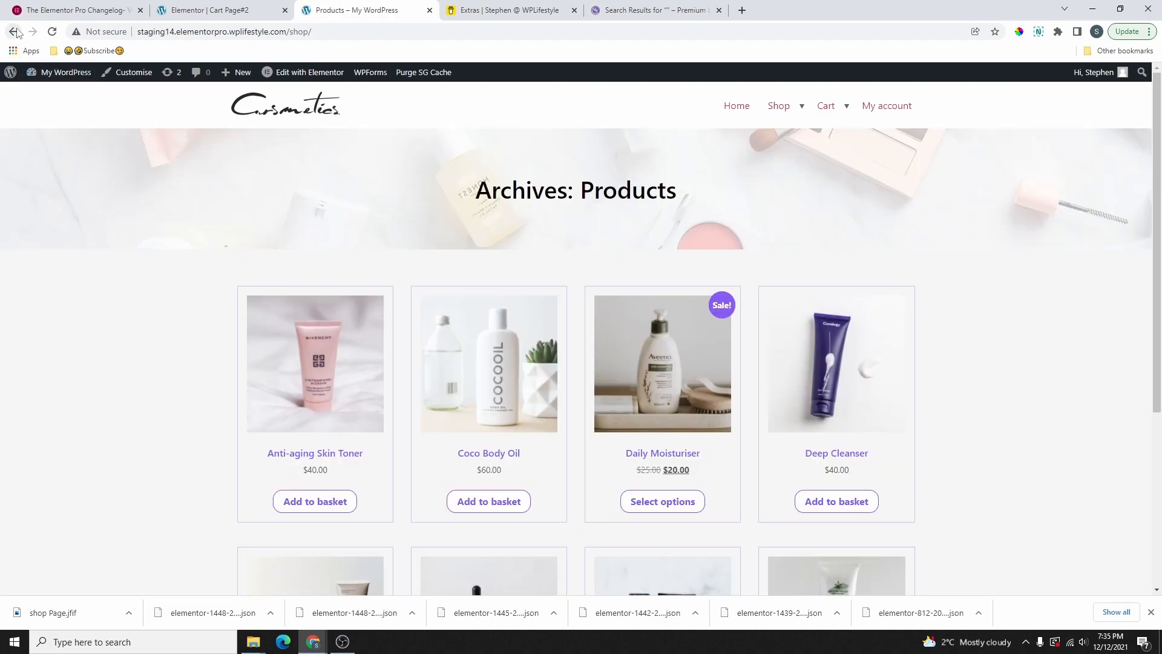
pyautogui.click(14, 32)
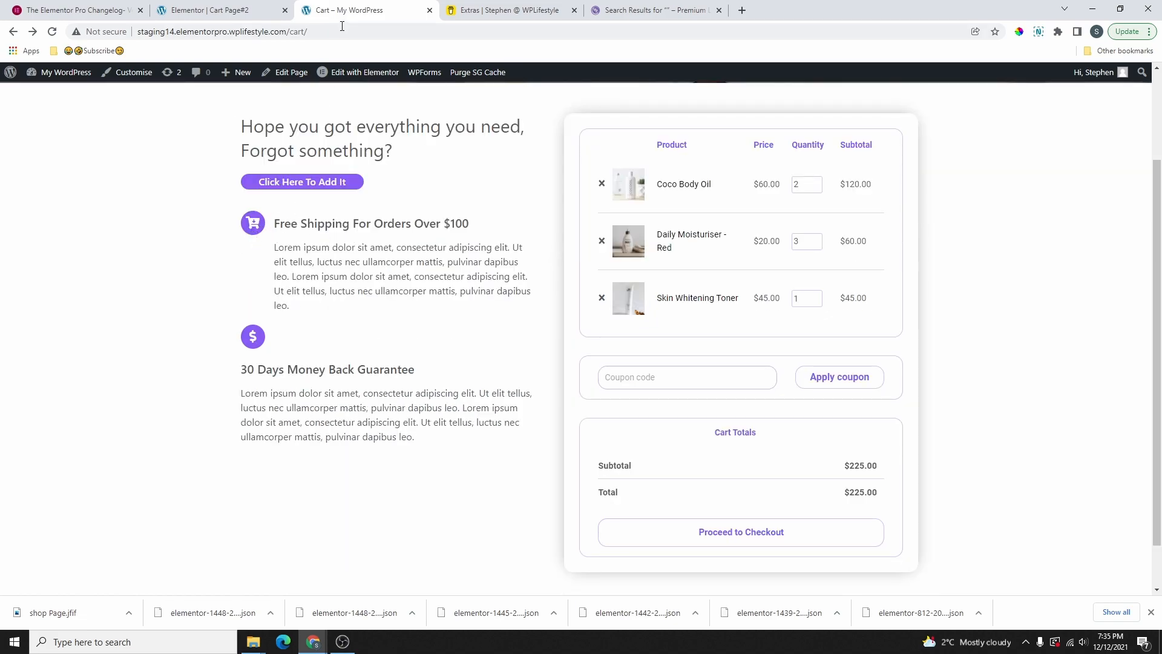
# Add an Icon Box widget below the heading on Cart Page#2 and place its icon to the left of the text
pyautogui.click(277, 16)
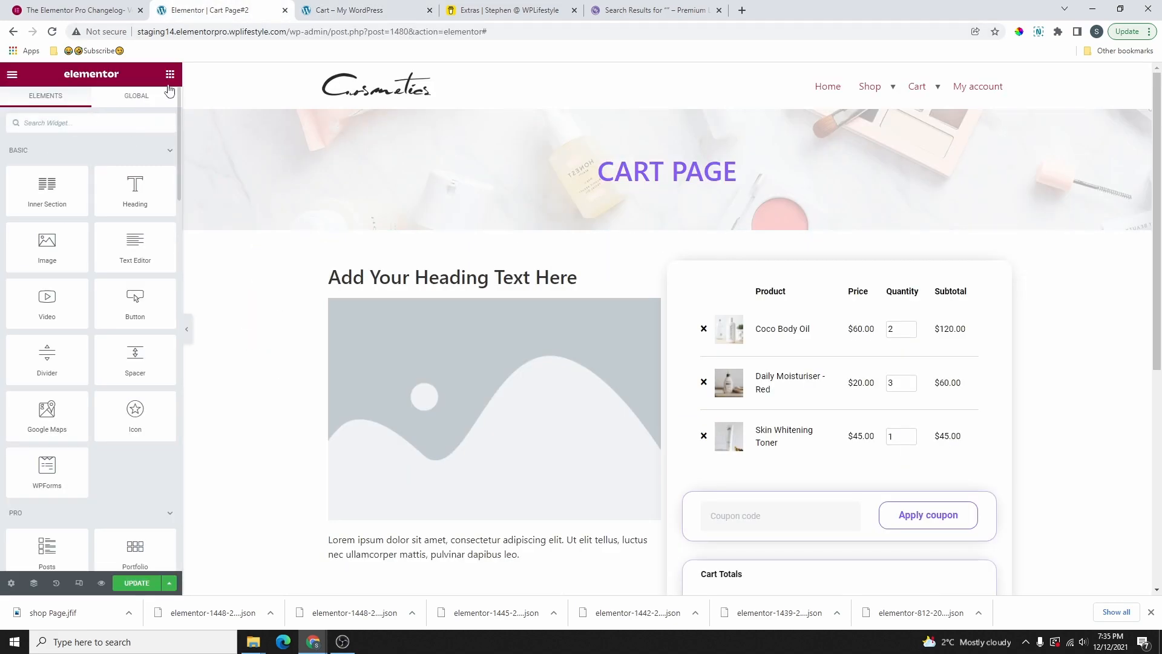
pyautogui.click(93, 122)
pyautogui.write('icon')
pyautogui.moveTo(135, 162); pyautogui.dragTo(487, 287)
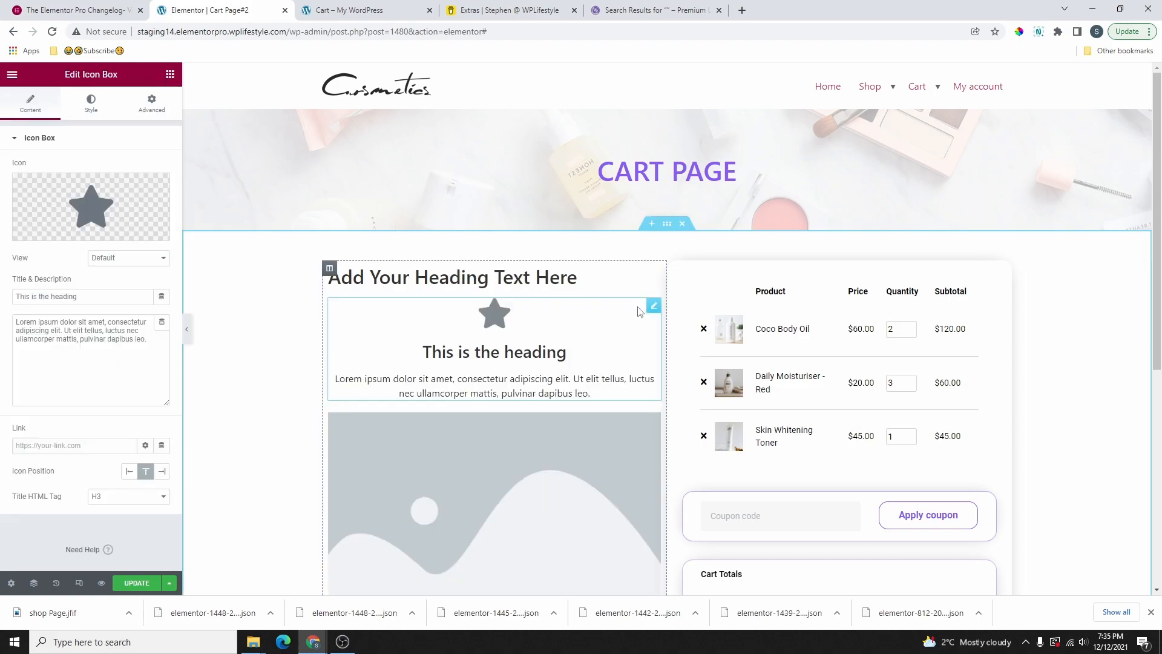
pyautogui.click(129, 473)
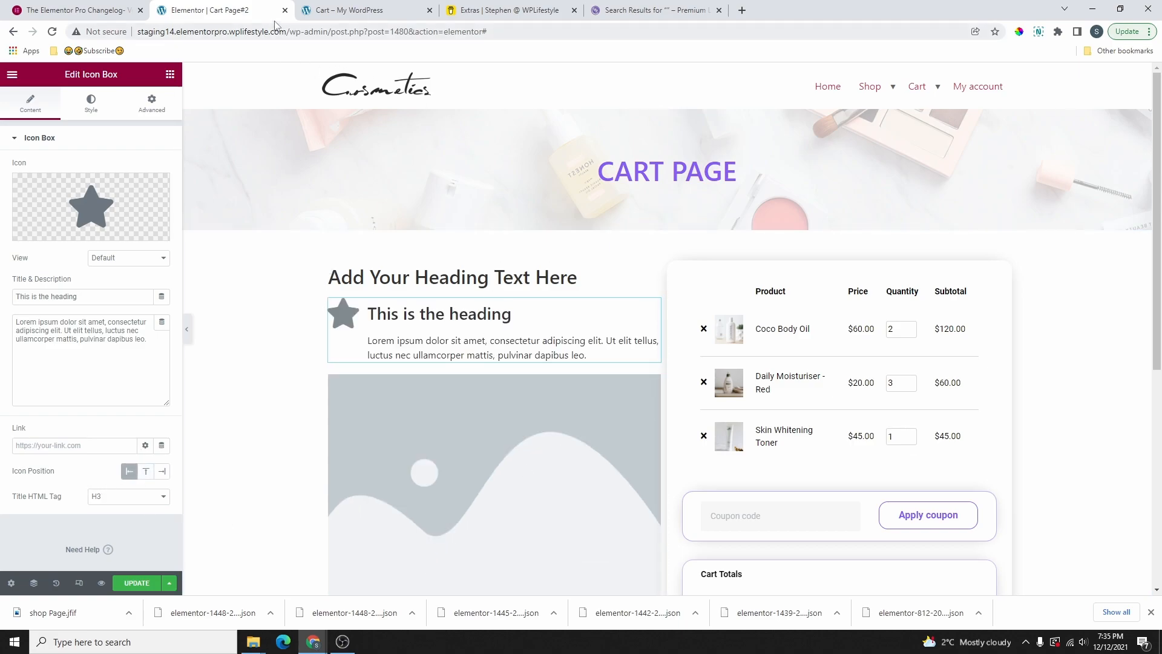
# Check the free shipping block on the live Cart page for reference and set the icon box's view to Stacked
pyautogui.click(346, 7)
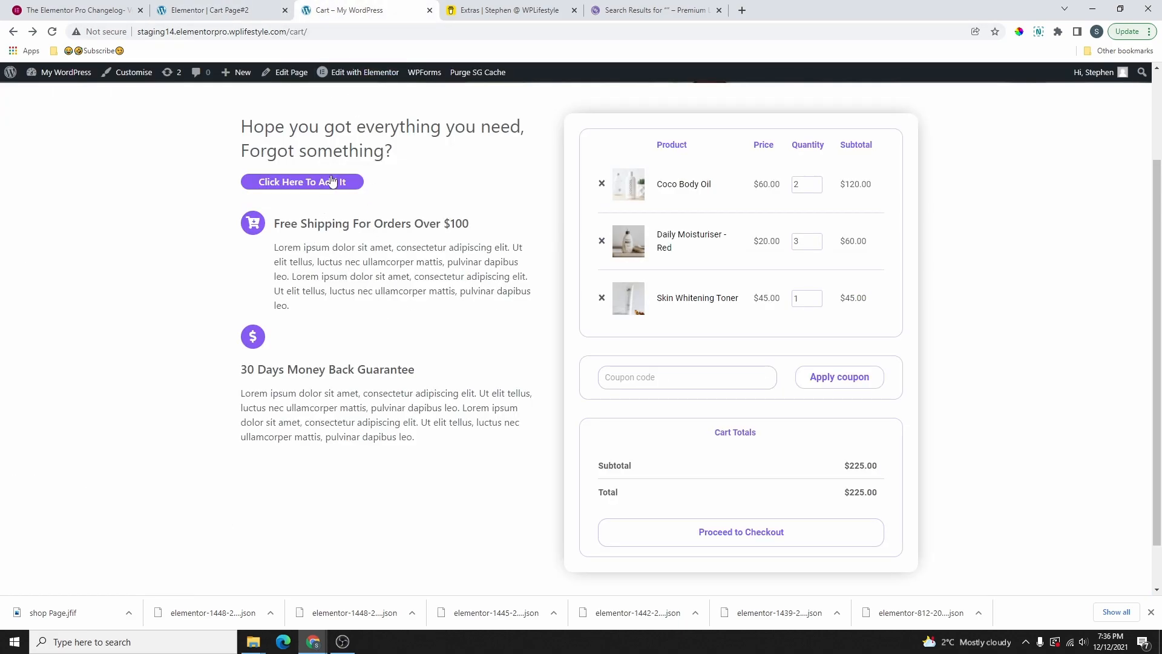
pyautogui.moveTo(292, 222); pyautogui.dragTo(494, 225)
pyautogui.moveTo(274, 246); pyautogui.dragTo(493, 277)
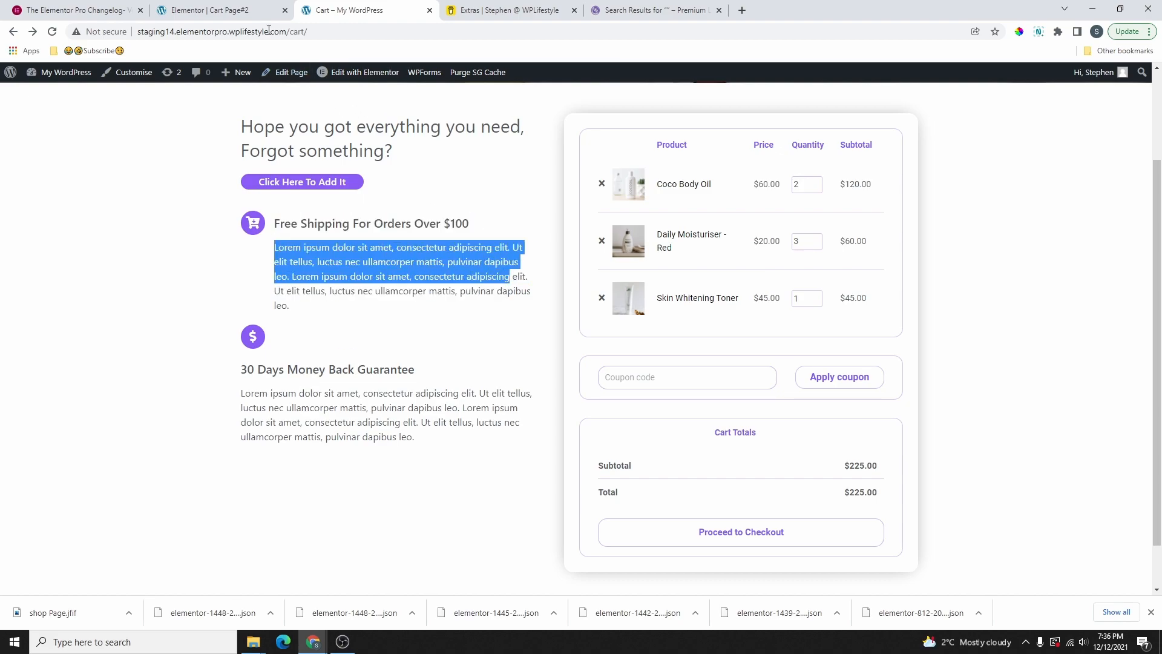
pyautogui.click(261, 12)
pyautogui.click(127, 258)
pyautogui.click(121, 278)
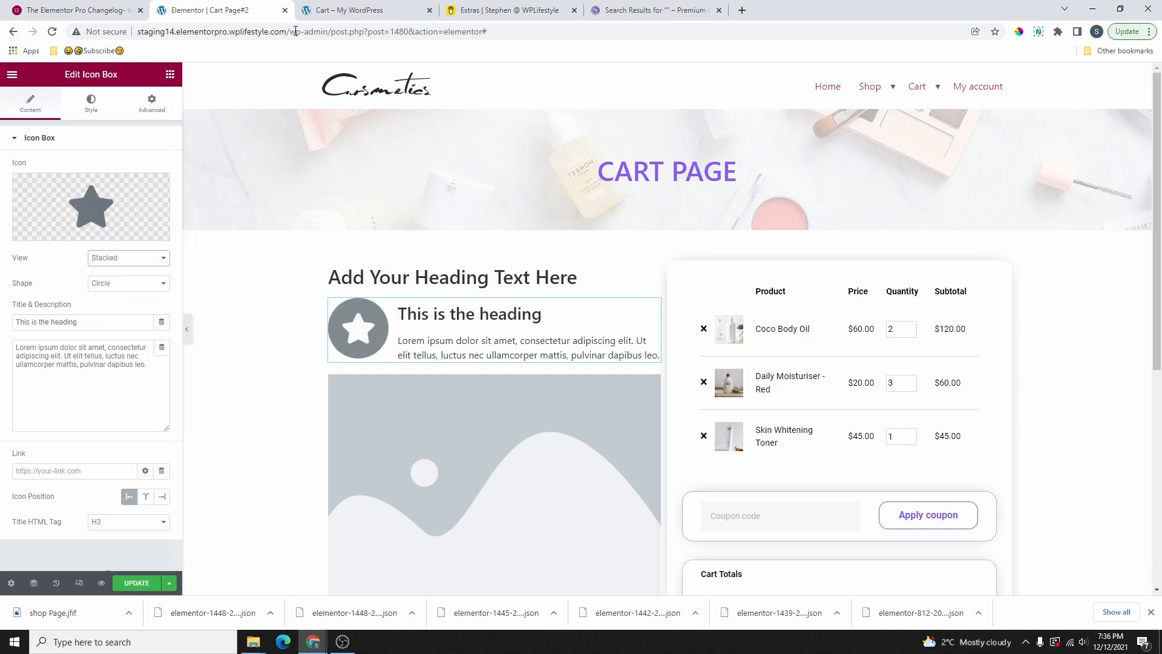
pyautogui.click(334, 12)
pyautogui.click(261, 12)
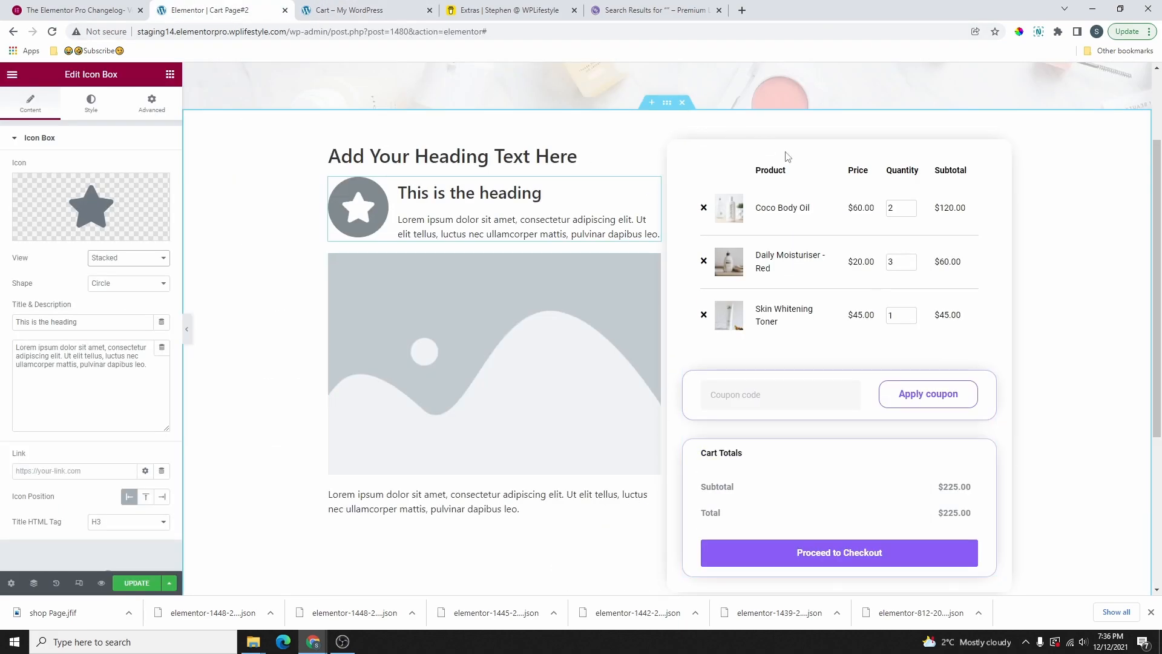
# Update Cart Page#2 and review its two-column layout in a front-end preview
pyautogui.scroll(2, 709, 385)
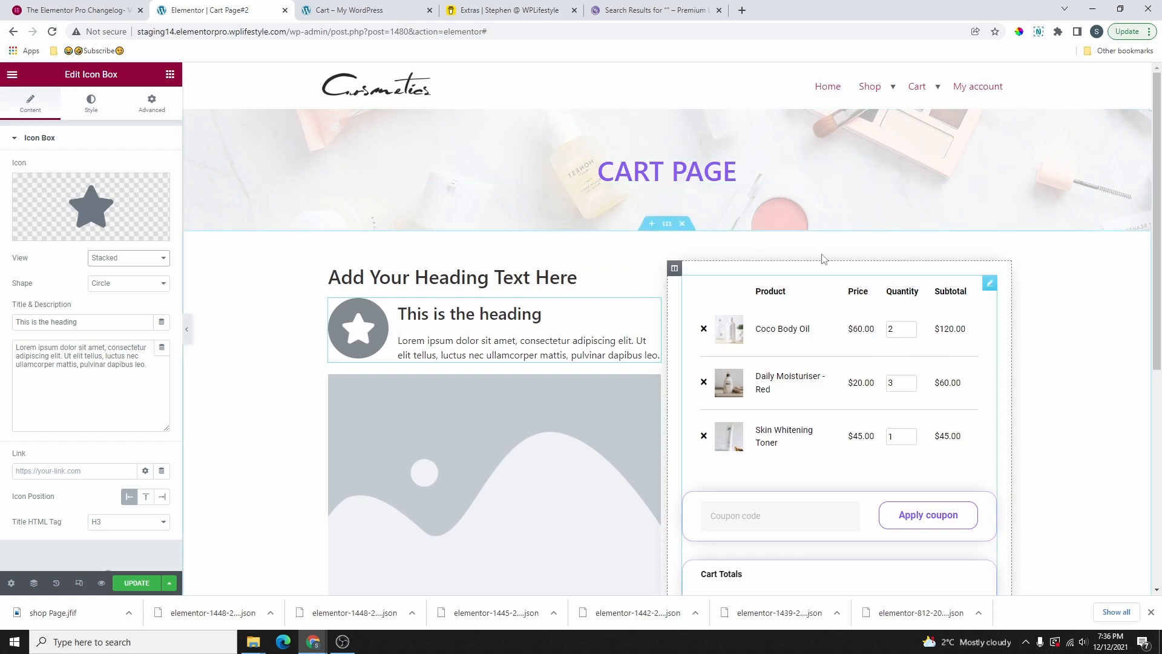
pyautogui.scroll(-2, 272, 442)
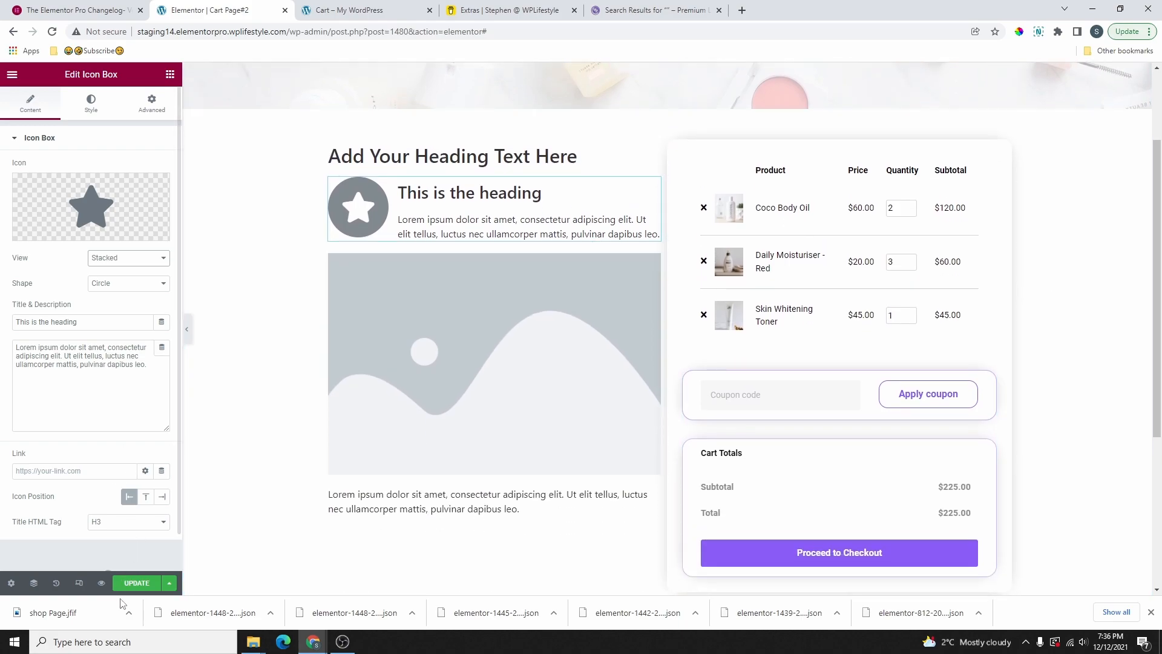
pyautogui.click(143, 588)
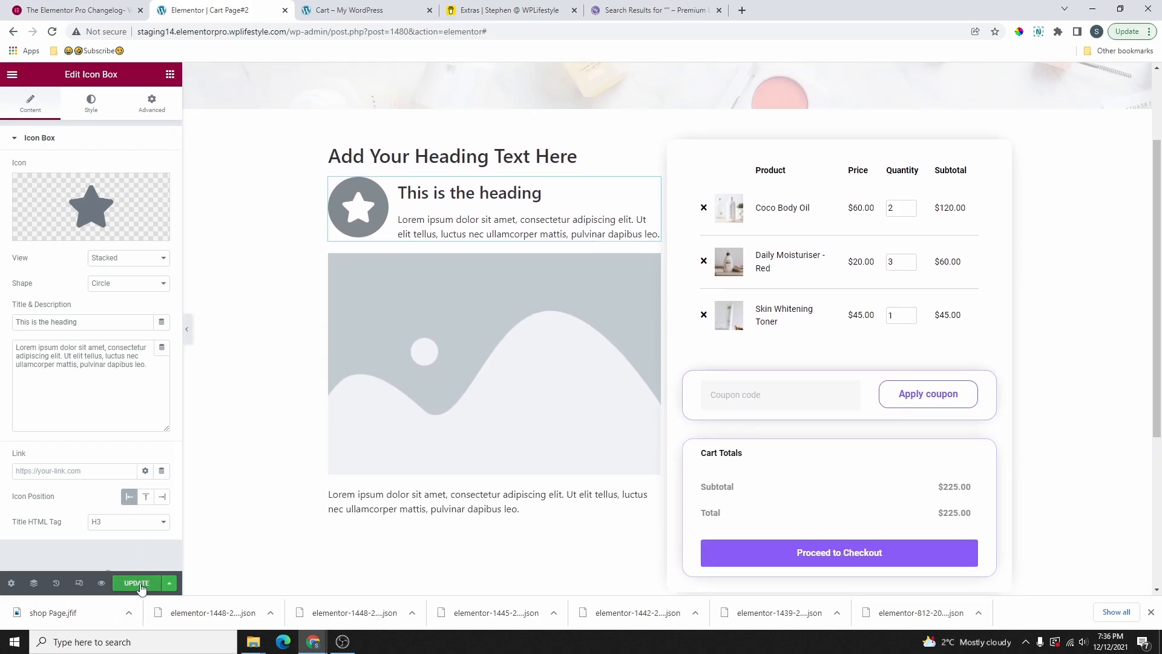
pyautogui.click(101, 583)
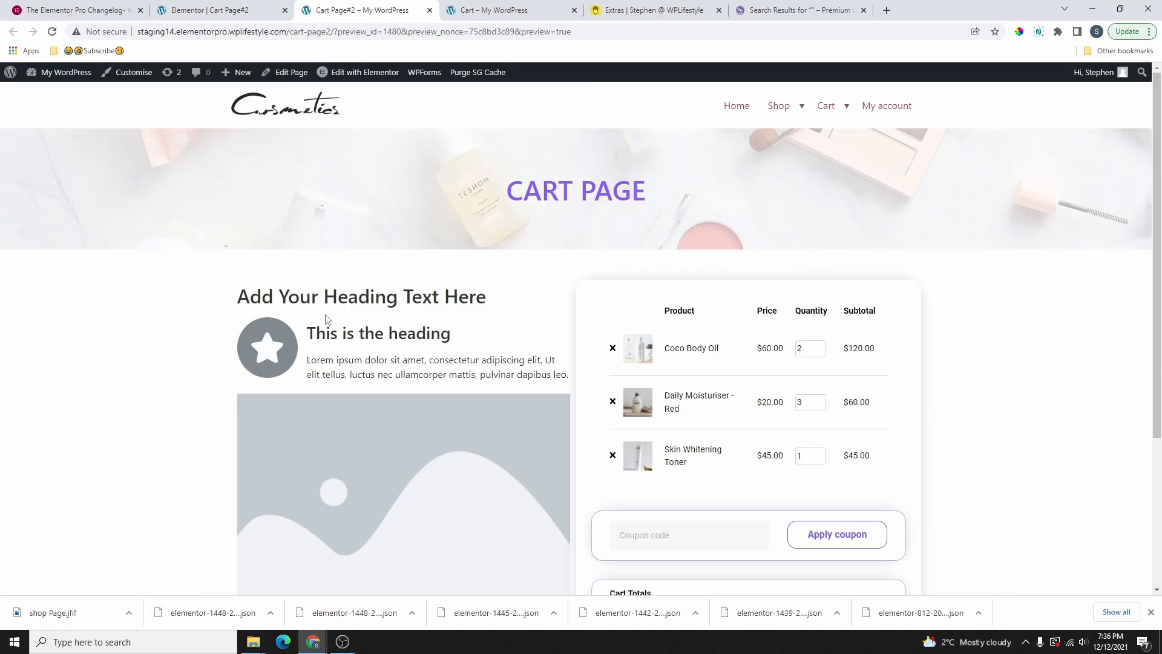
pyautogui.scroll(-4, 589, 314)
pyautogui.scroll(4, 589, 315)
# Compare the edited cart page with its preview, and proceed to checkout from the preview
pyautogui.click(224, 10)
pyautogui.scroll(-2, 163, 496)
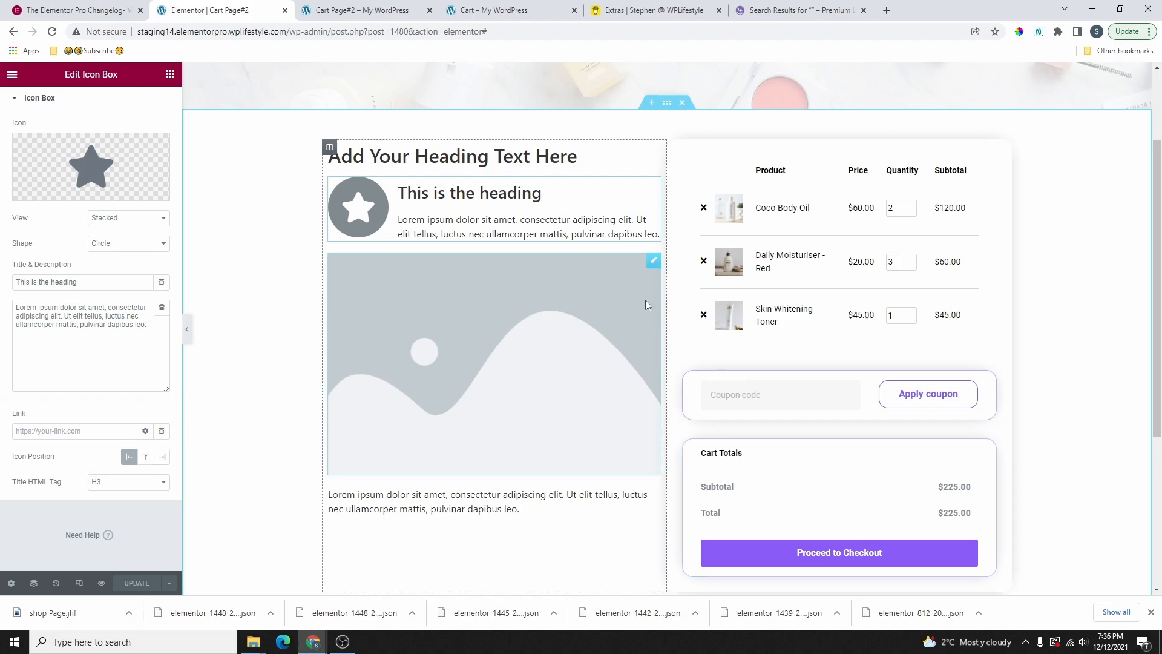
pyautogui.hotkey('ctrl', 'Tab')
pyautogui.scroll(-3, 634, 237)
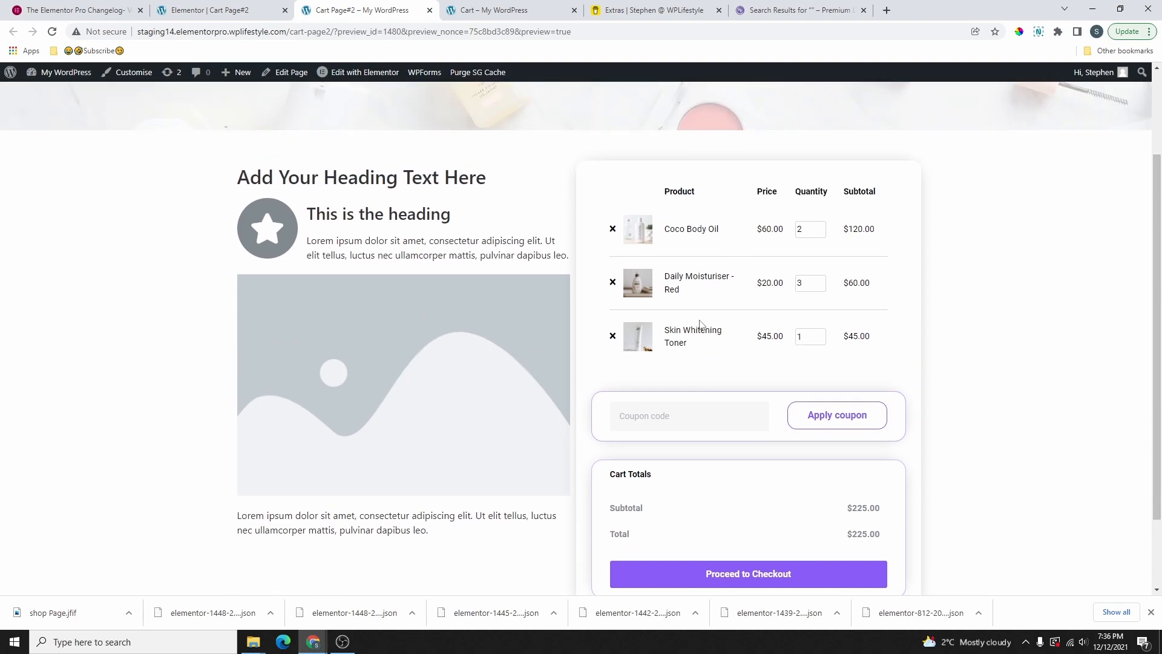
pyautogui.click(767, 516)
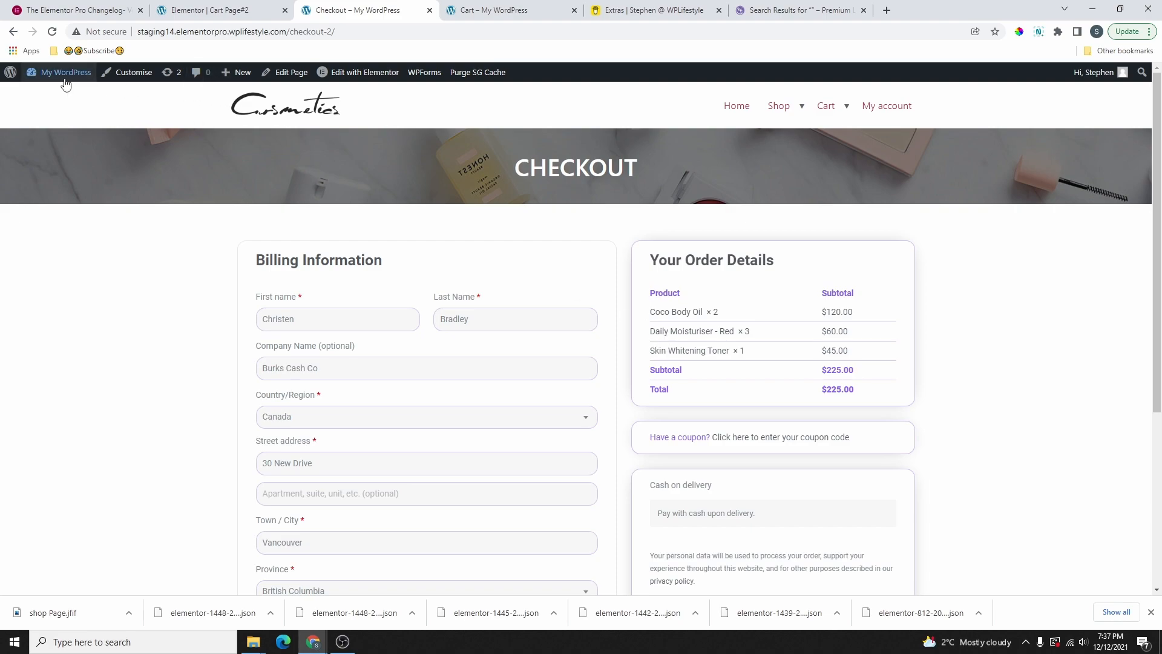
# Create a new WordPress page titled "Checkout #2" and publish it
pyautogui.click(113, 101)
pyautogui.click(41, 215)
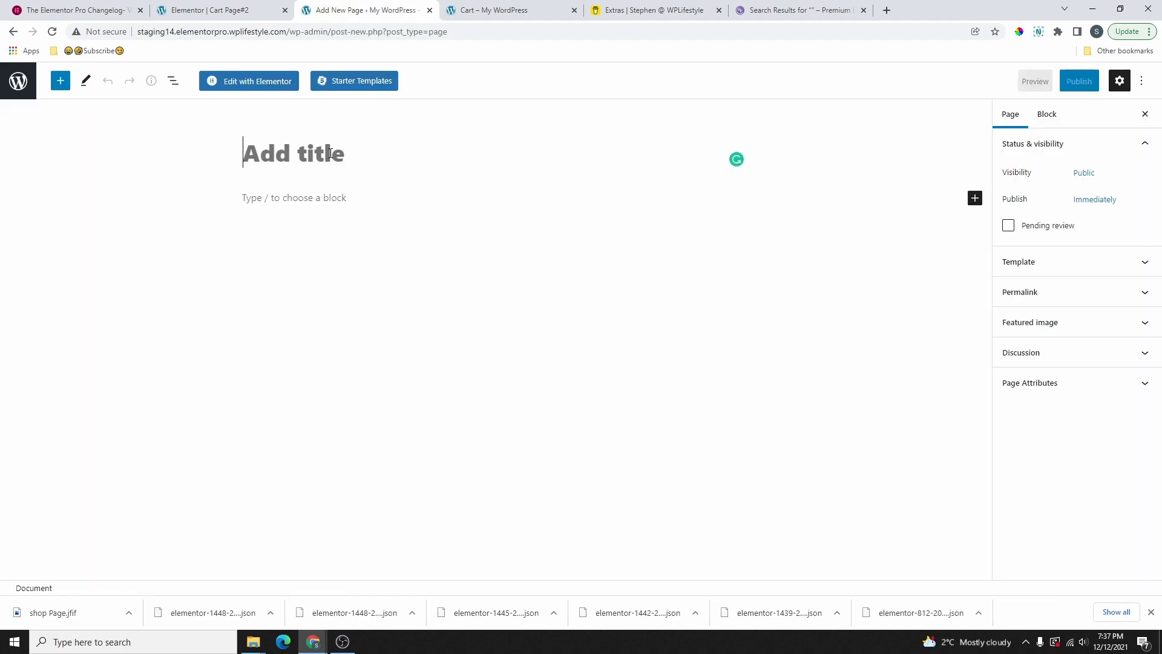
pyautogui.click(330, 153)
pyautogui.write('Checkout #2')
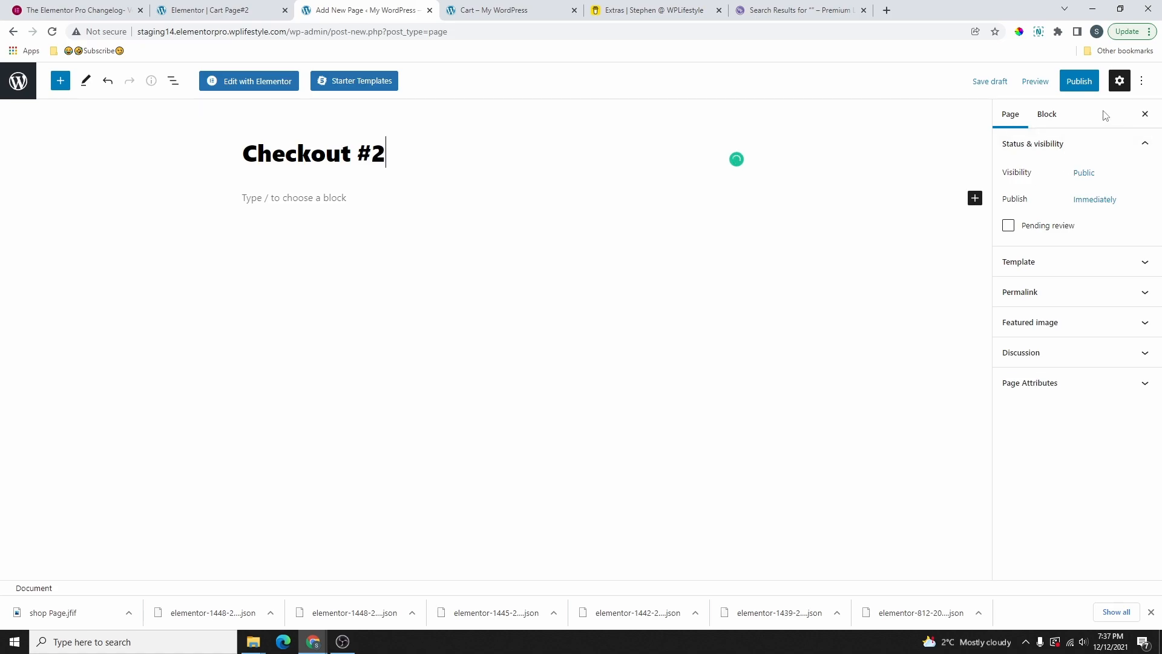
pyautogui.click(1079, 81)
pyautogui.click(1056, 82)
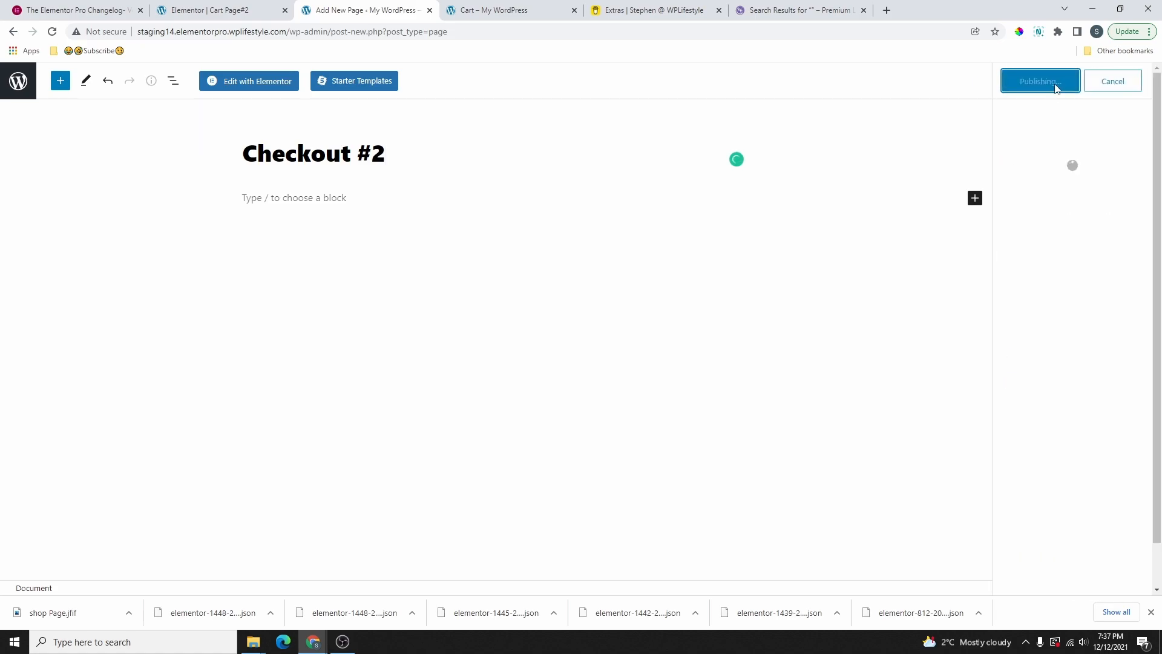
# In Elementor, change the new page's layout to one without the page title and add a Checkout widget
pyautogui.click(275, 82)
pyautogui.click(11, 582)
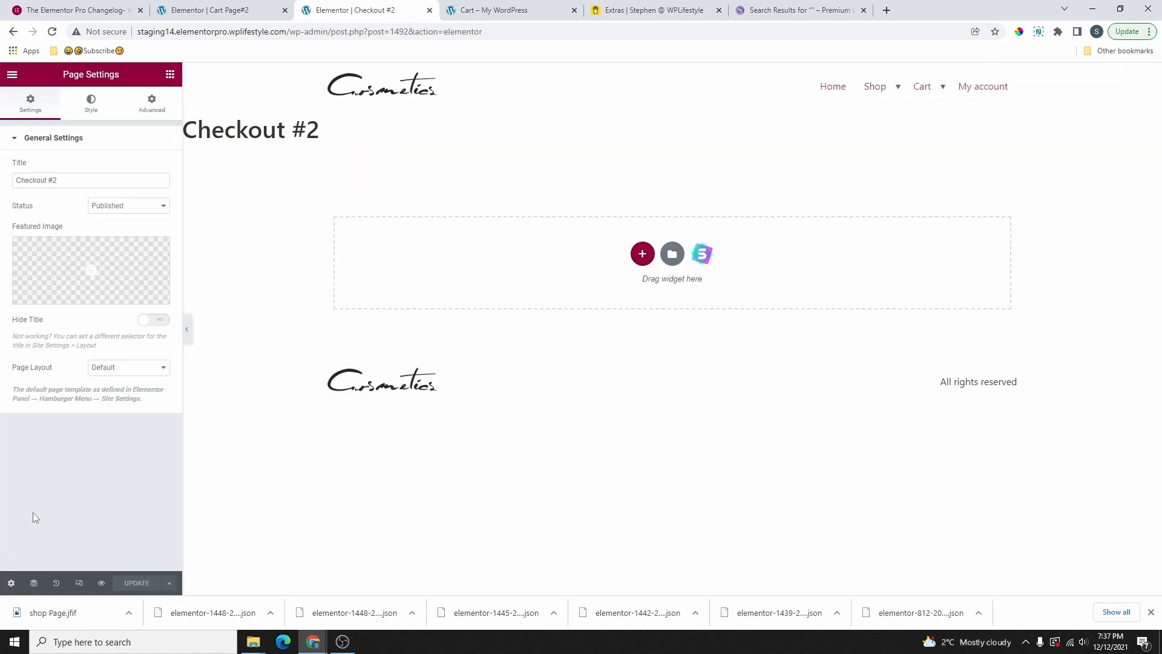
pyautogui.click(103, 378)
pyautogui.click(140, 407)
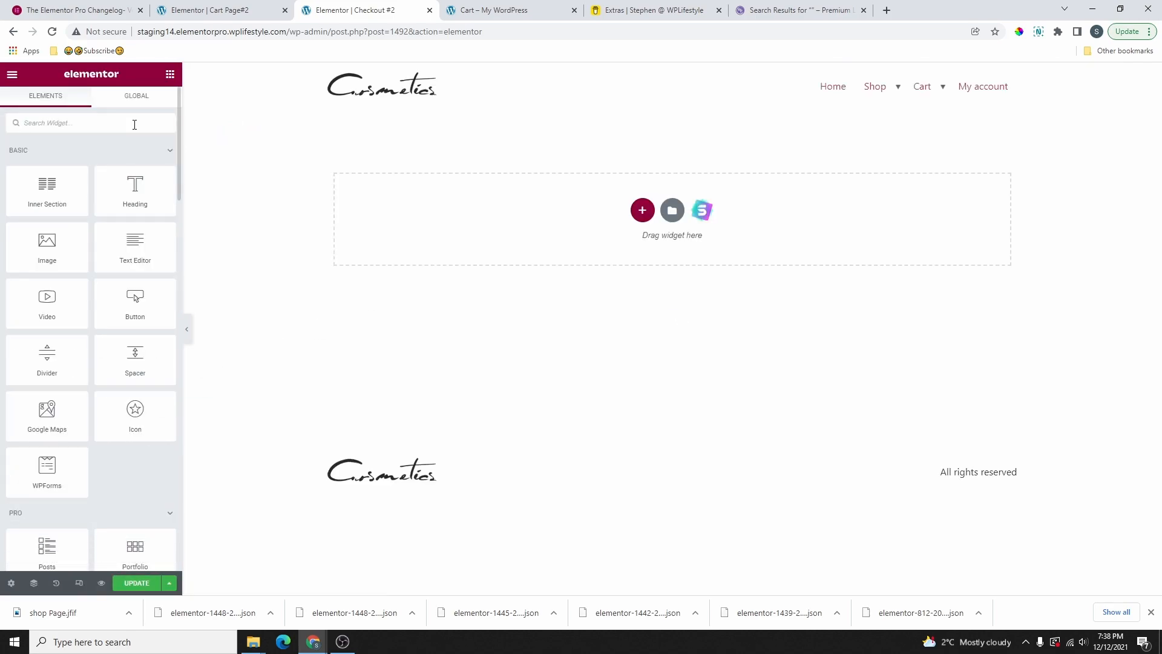
pyautogui.write('check')
pyautogui.moveTo(133, 176); pyautogui.dragTo(657, 232)
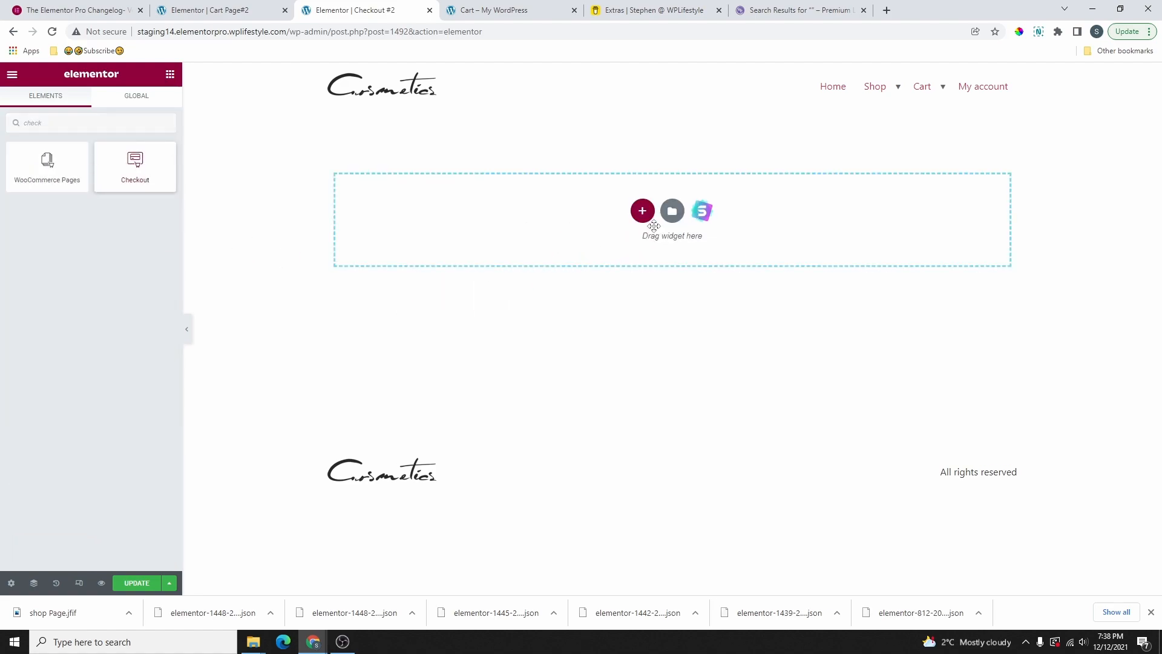
# Copy the banner section from the Cart page, paste it above the checkout form and title it "Checkout"
pyautogui.click(502, 10)
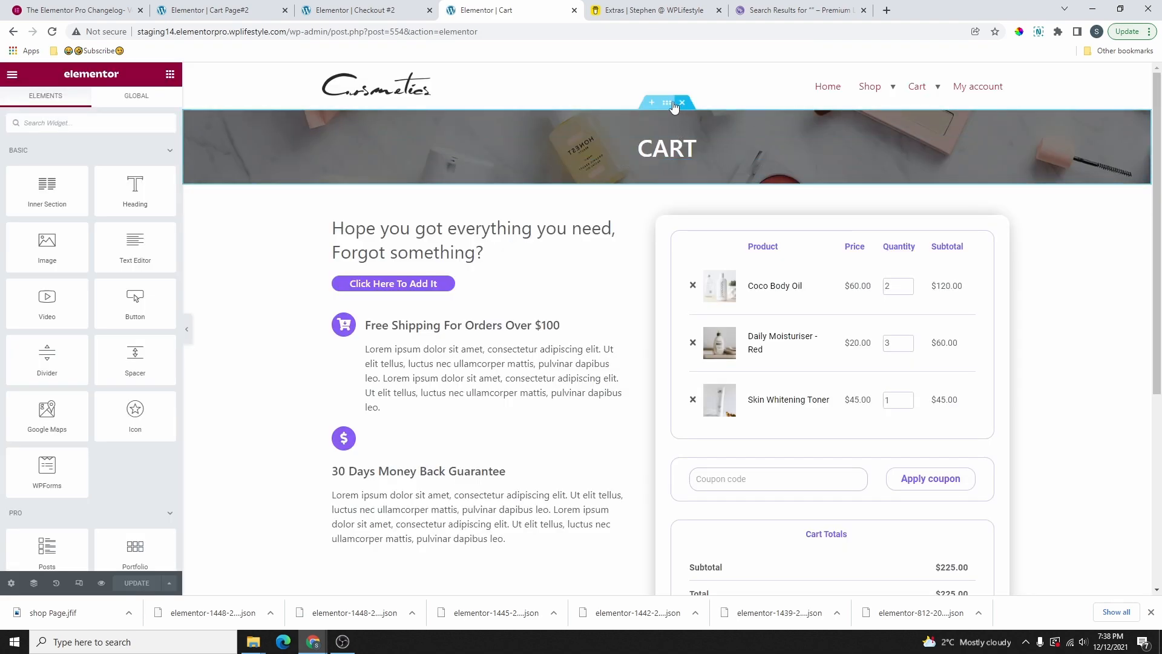
pyautogui.rightClick(674, 107)
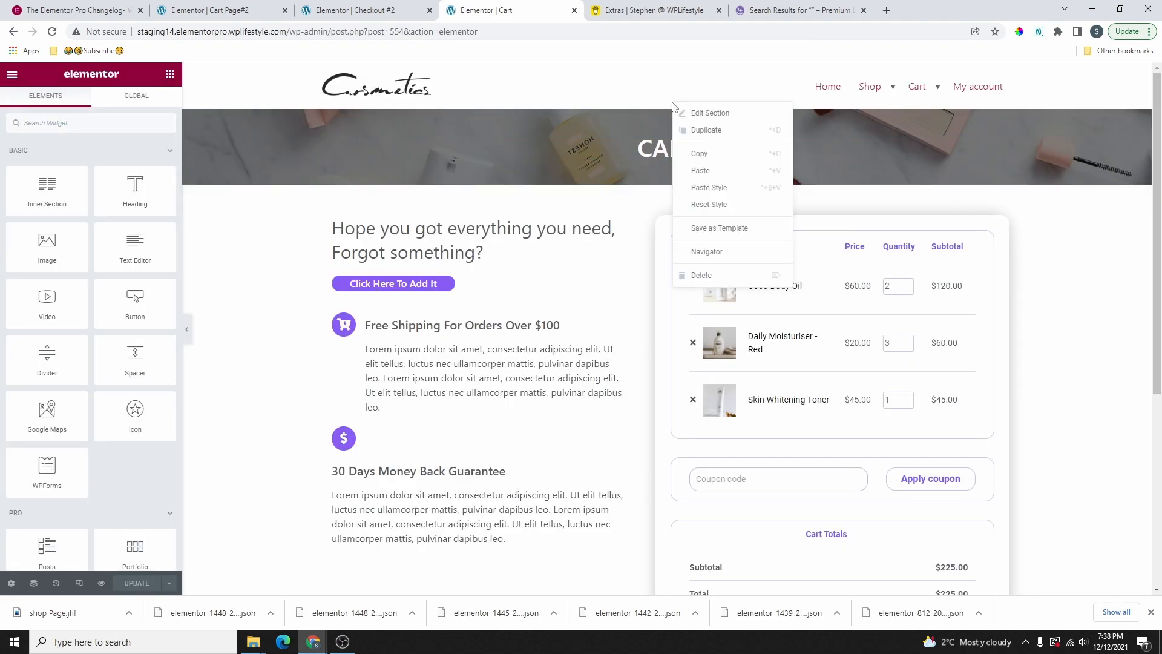
pyautogui.click(707, 155)
pyautogui.click(387, 10)
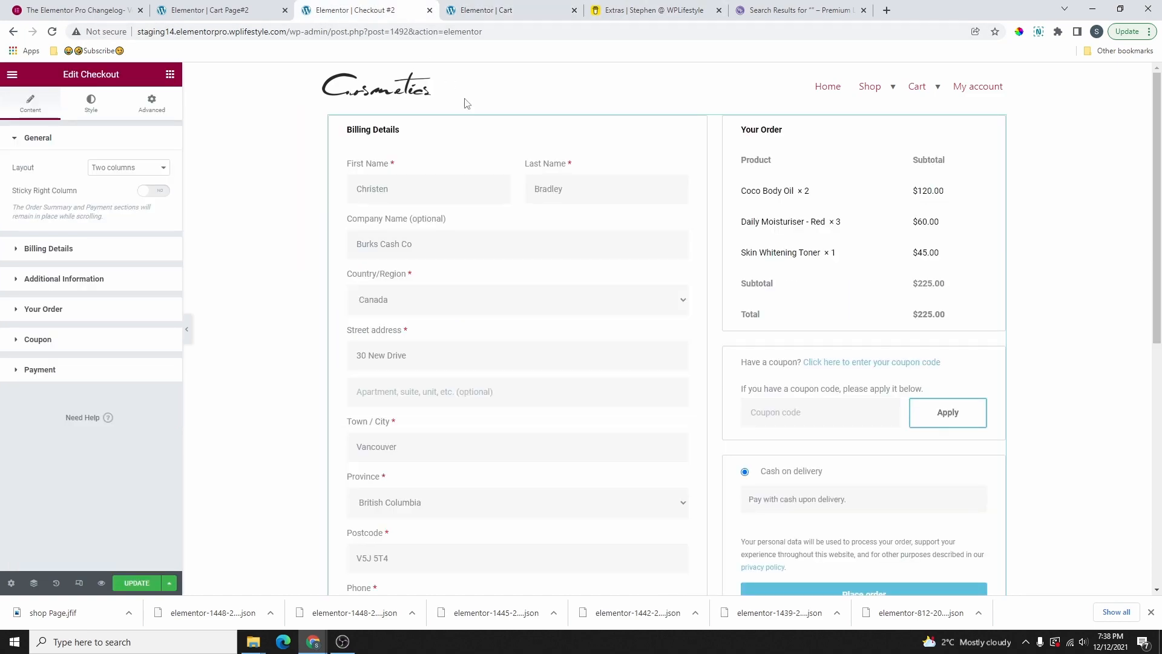
pyautogui.rightClick(665, 104)
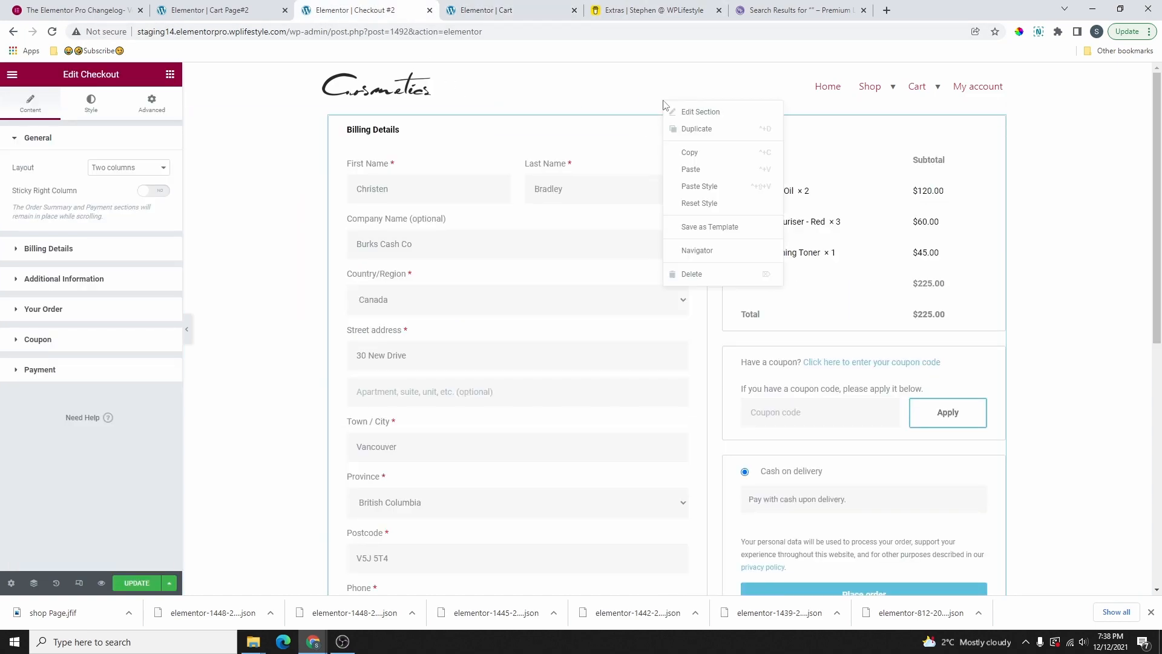
pyautogui.click(693, 172)
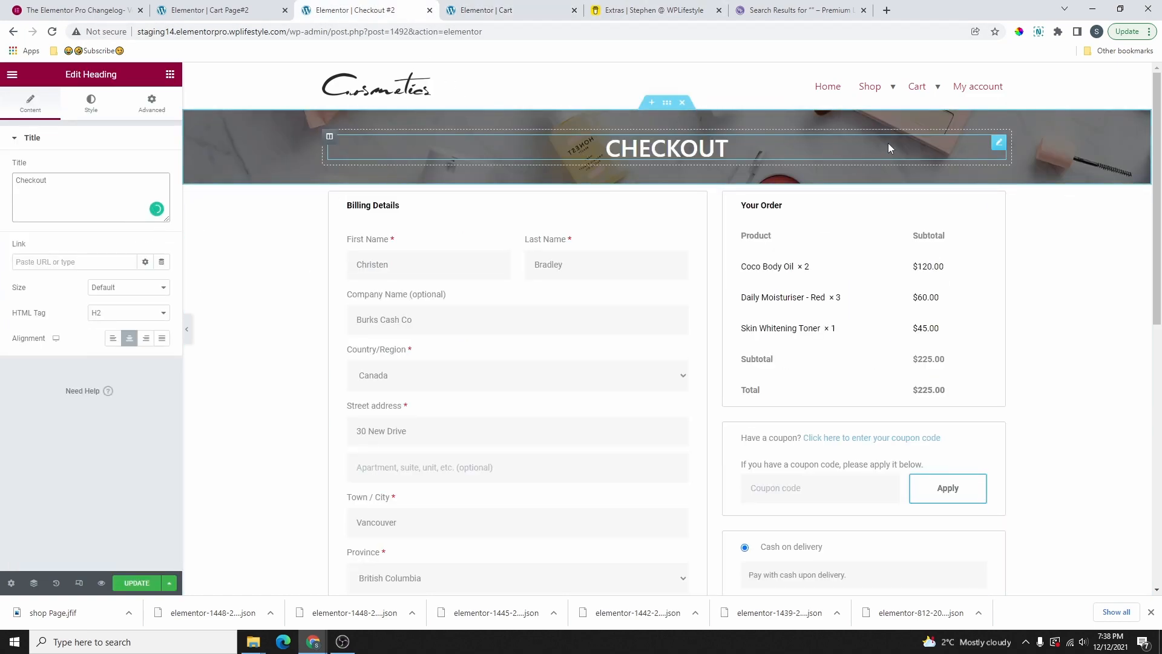
# Set the checkout form section's top and bottom padding to 50 px
pyautogui.click(667, 181)
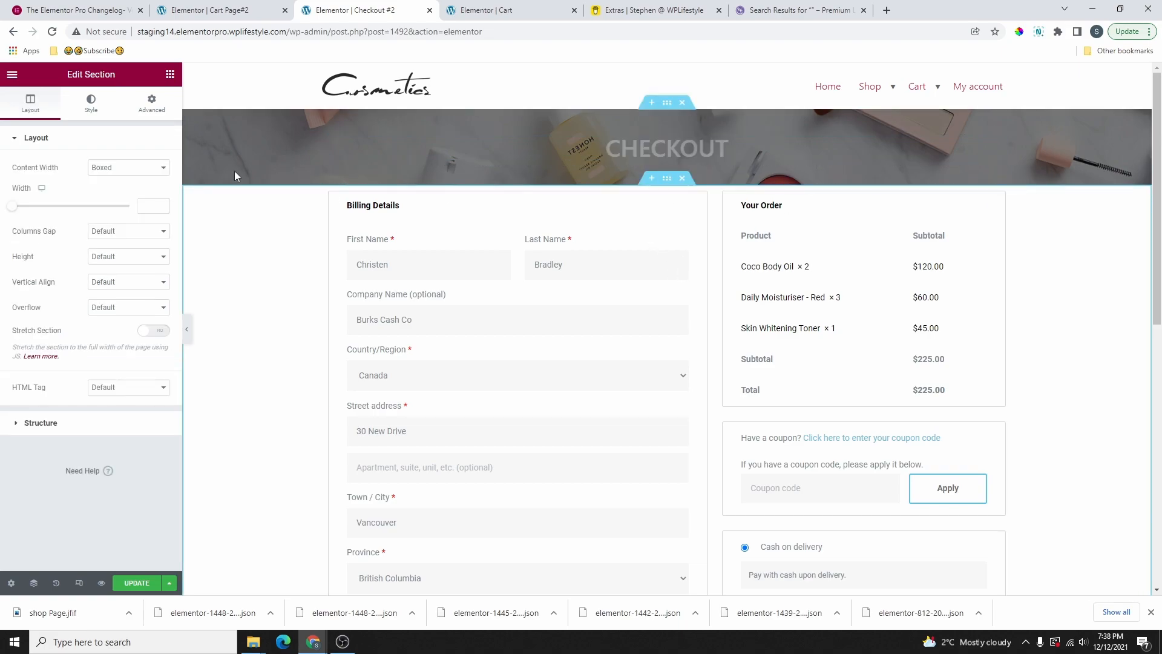
pyautogui.click(152, 106)
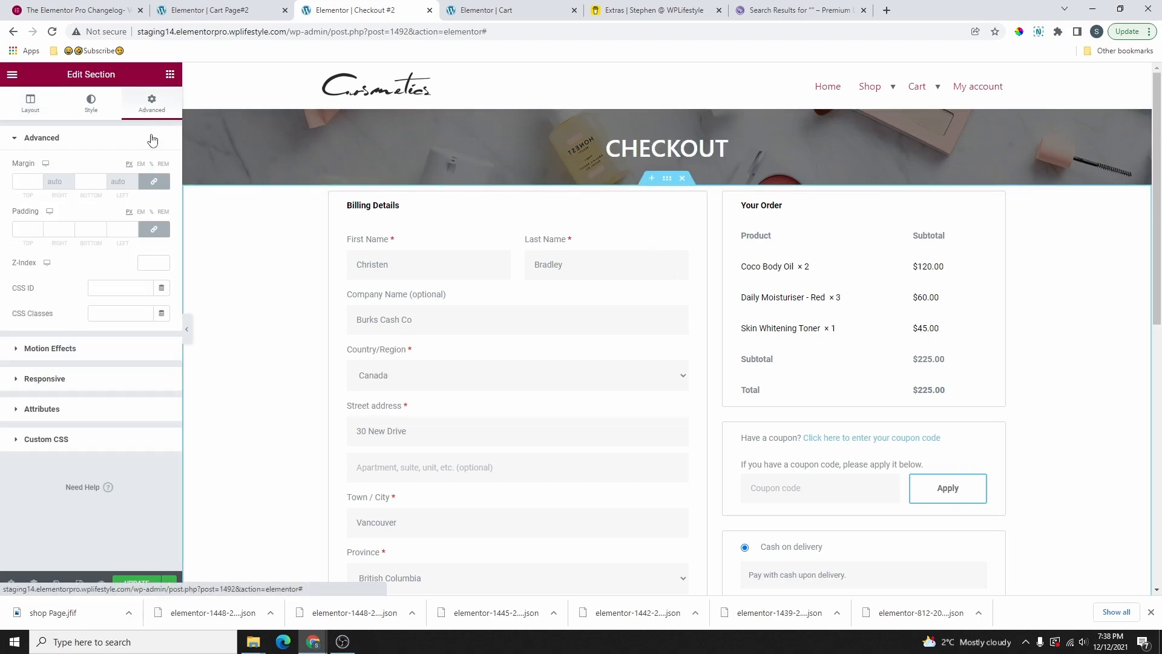
pyautogui.click(154, 230)
pyautogui.doubleClick(28, 230)
pyautogui.write('50')
pyautogui.doubleClick(82, 229)
pyautogui.write('50')
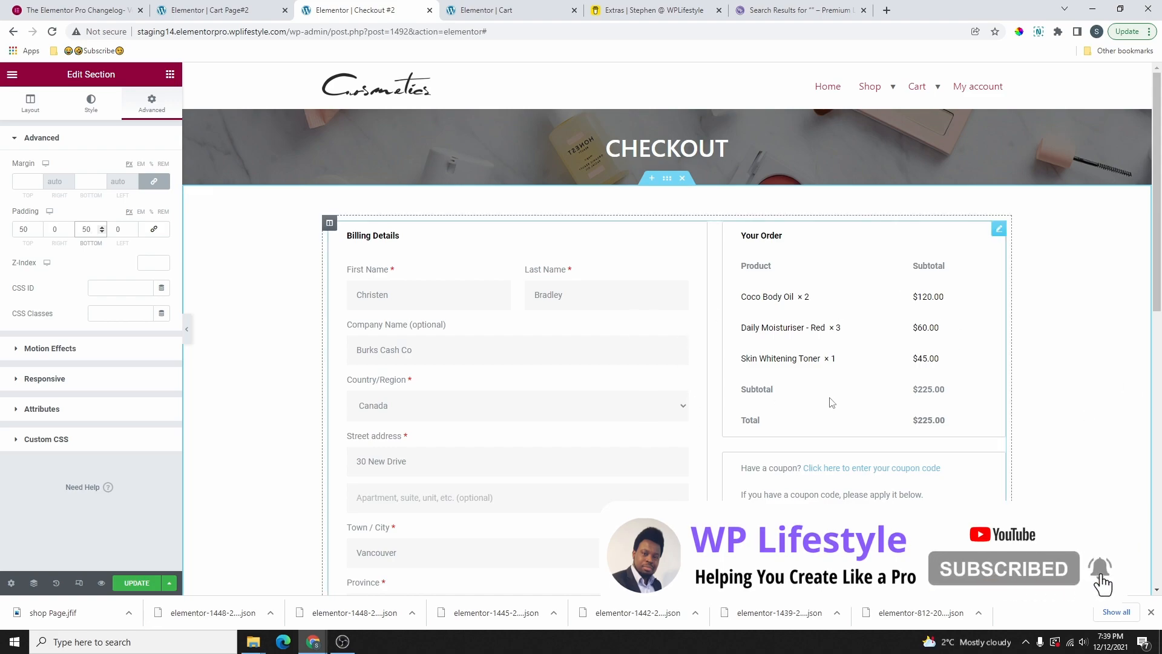
# Update Checkout #2 and, after viewing the live Checkout page for comparison, save it as the WooCommerce checkout page
pyautogui.click(135, 583)
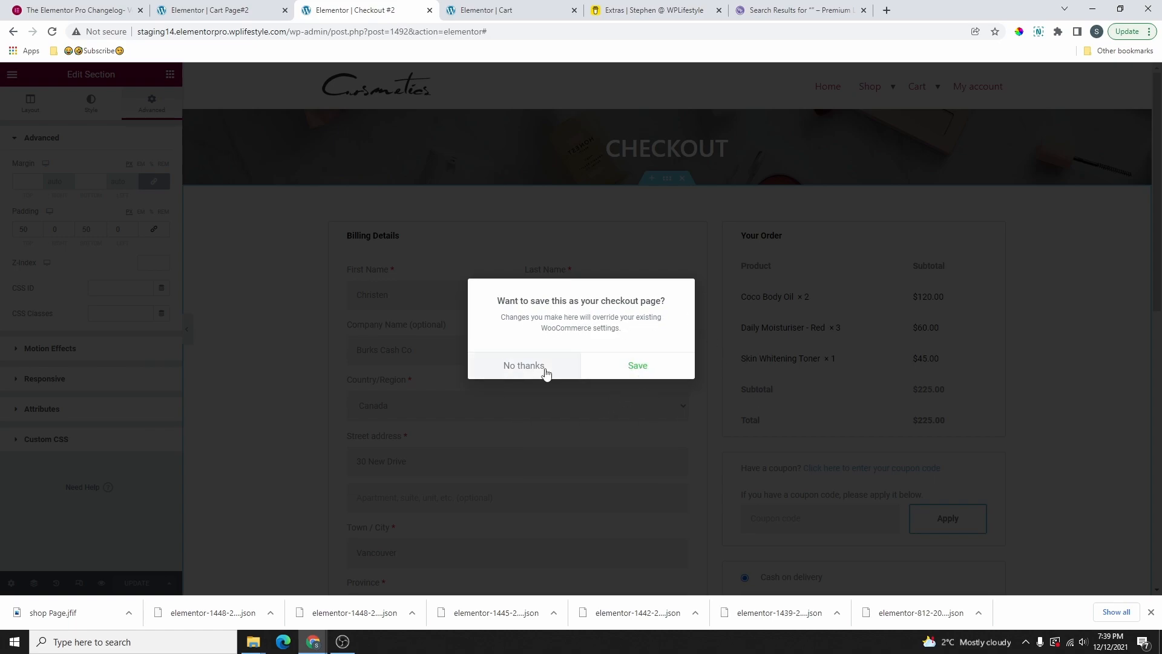
pyautogui.click(506, 12)
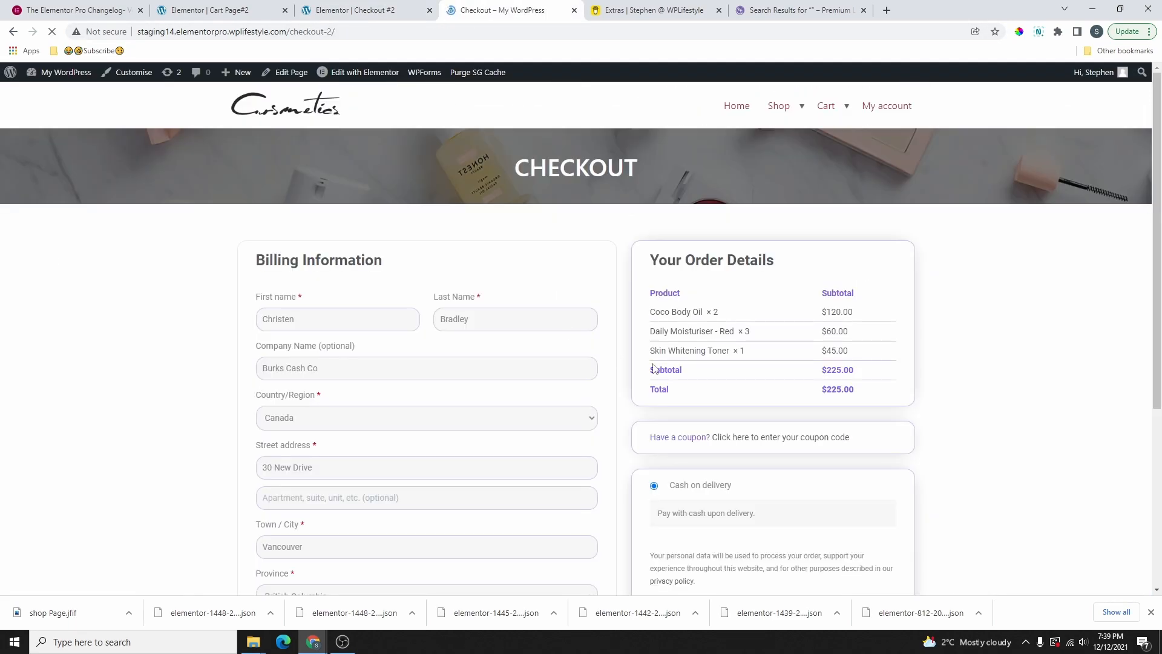
pyautogui.scroll(-5, 563, 373)
pyautogui.scroll(2, 760, 506)
pyautogui.click(363, 11)
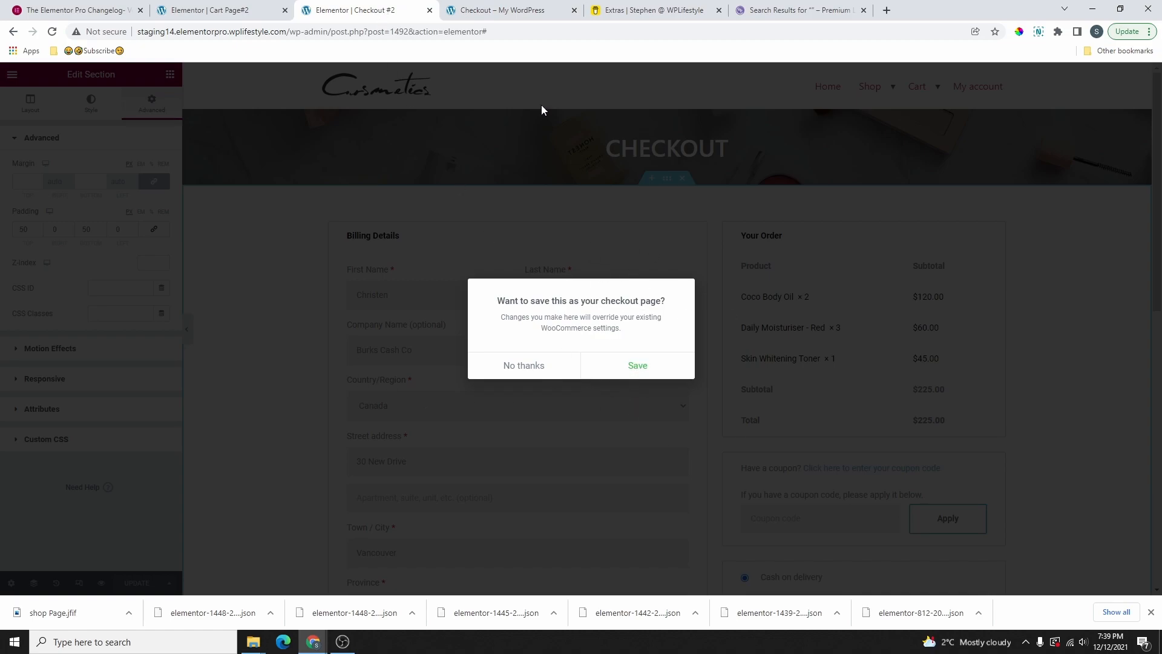
pyautogui.click(538, 12)
pyautogui.click(363, 11)
pyautogui.click(635, 368)
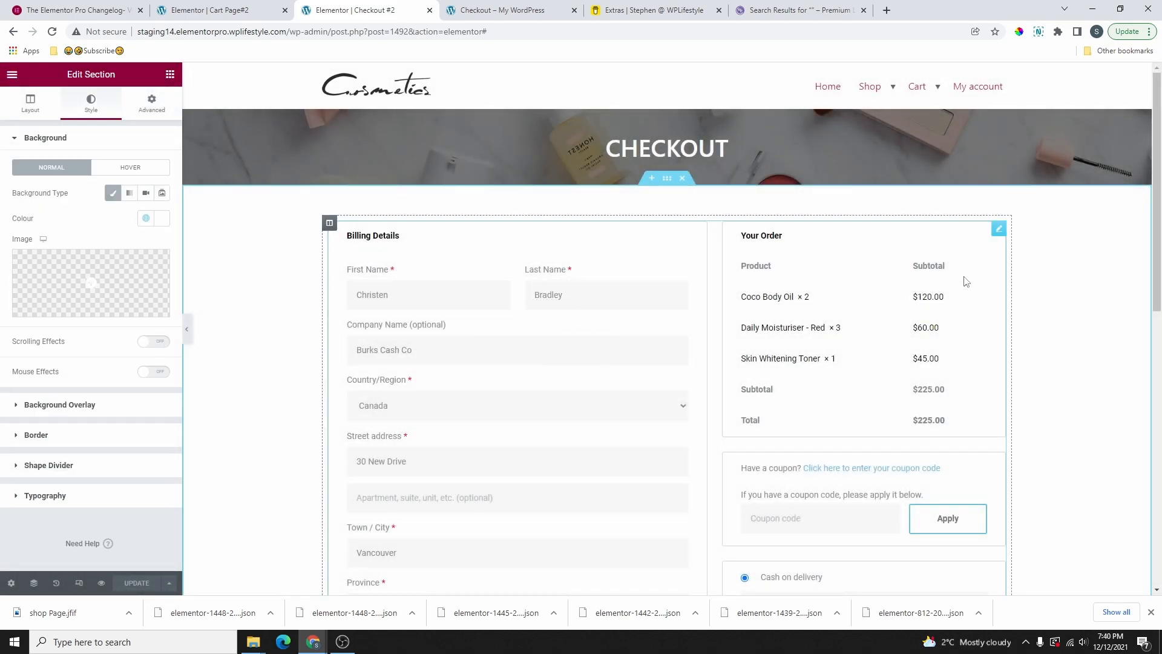
# Set the Checkout widget's layout to One column
pyautogui.click(998, 228)
pyautogui.click(128, 167)
pyautogui.click(115, 190)
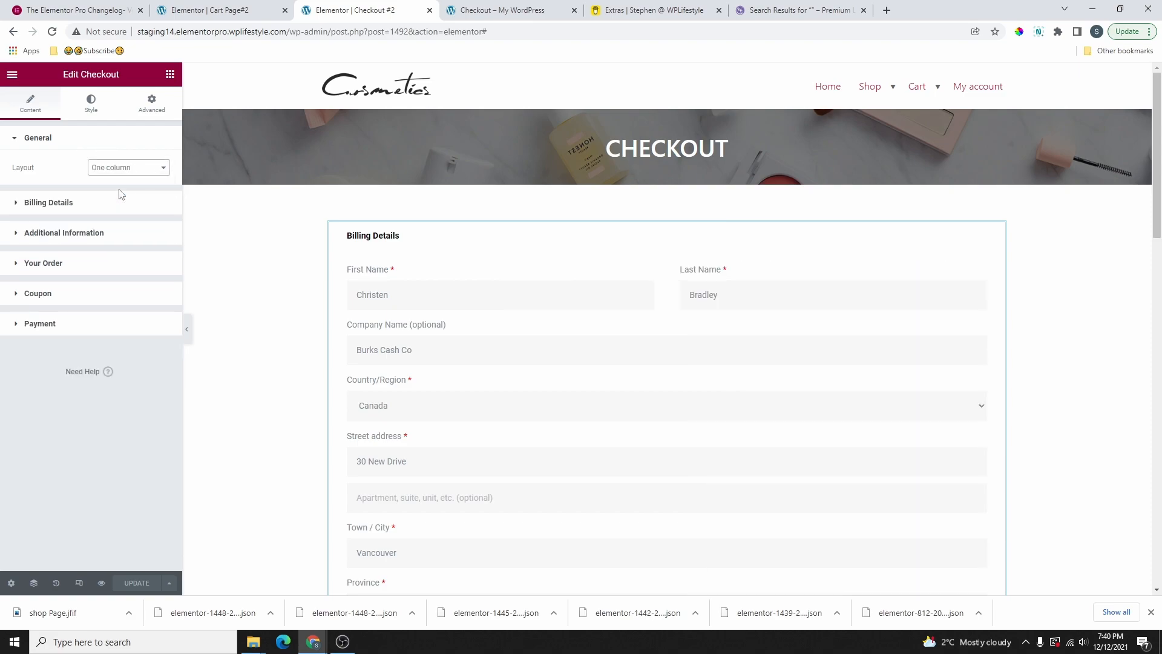
# Review the one-column checkout form and set the Checkout widget's layout back to Two columns
pyautogui.scroll(-6, 714, 288)
pyautogui.scroll(-10, 690, 290)
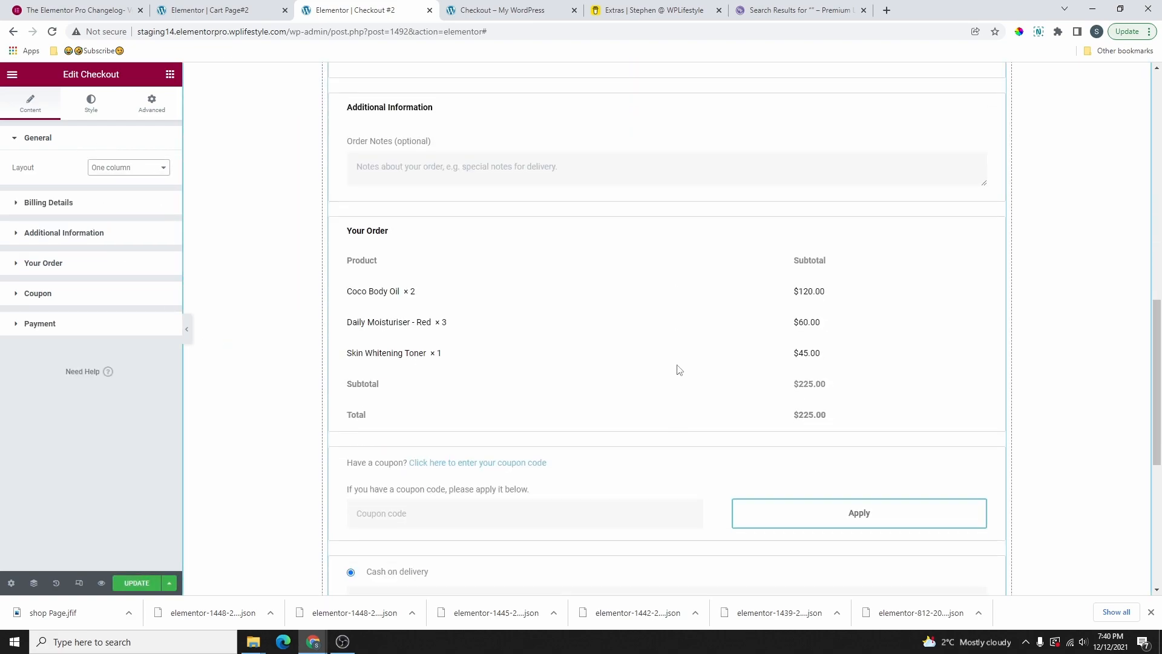
pyautogui.scroll(12, 694, 357)
pyautogui.click(122, 168)
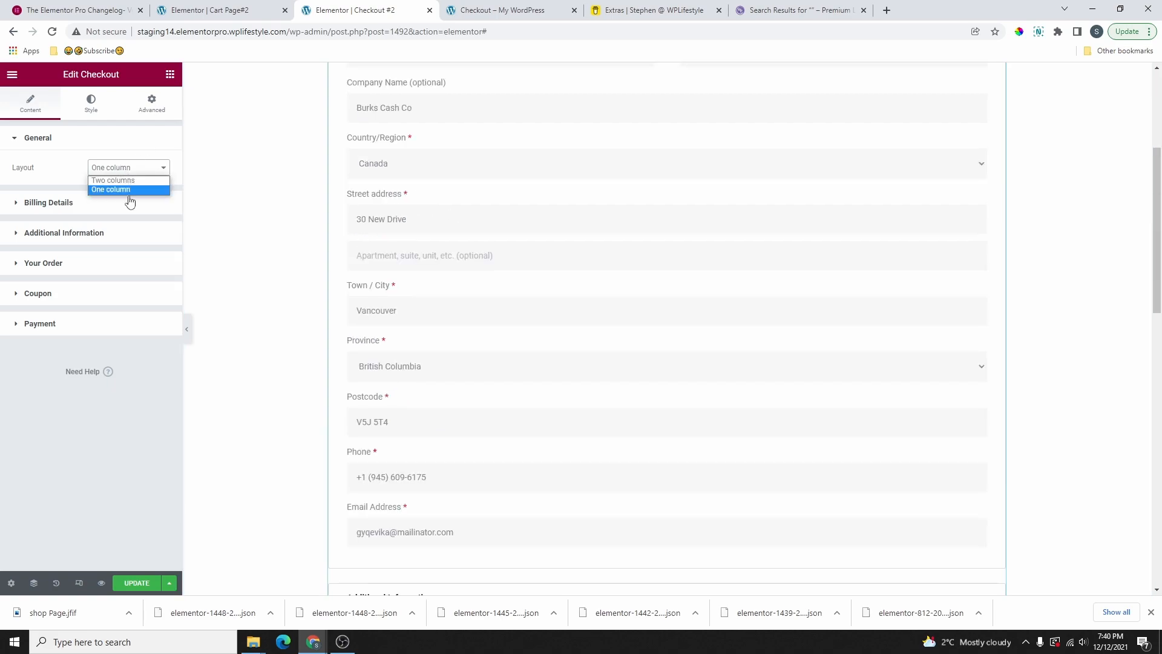
pyautogui.click(121, 180)
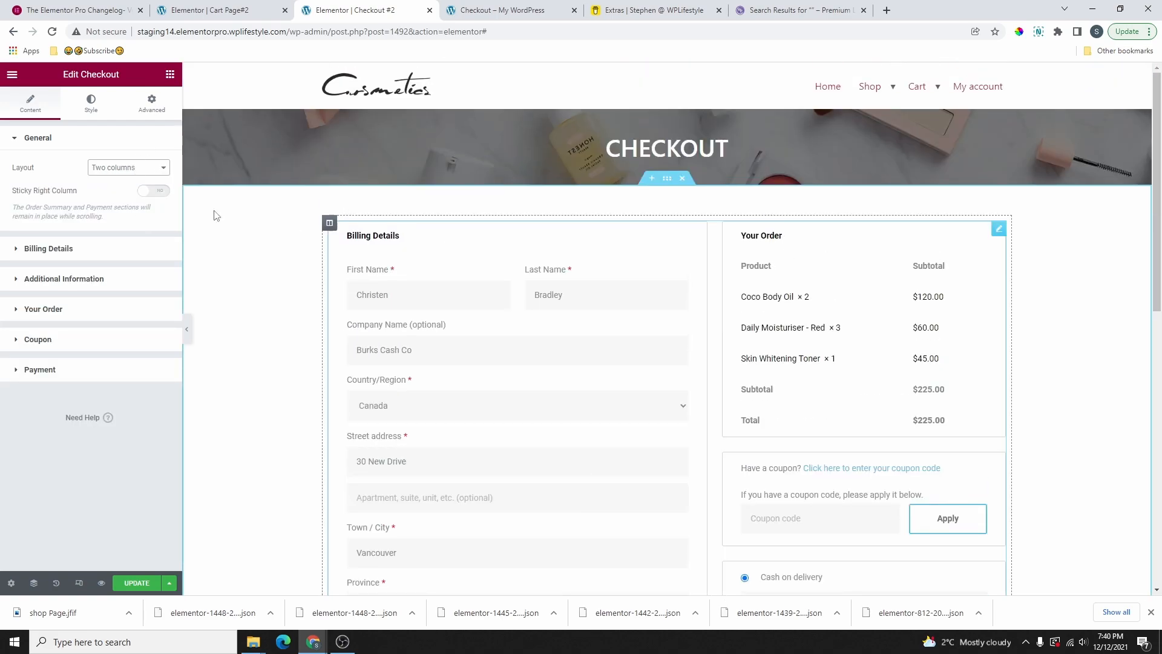
# Enable the sticky right column for the Checkout widget and check how it behaves along the form
pyautogui.scroll(-3, 865, 339)
pyautogui.scroll(-3, 873, 352)
pyautogui.scroll(8, 876, 329)
pyautogui.scroll(-7, 863, 209)
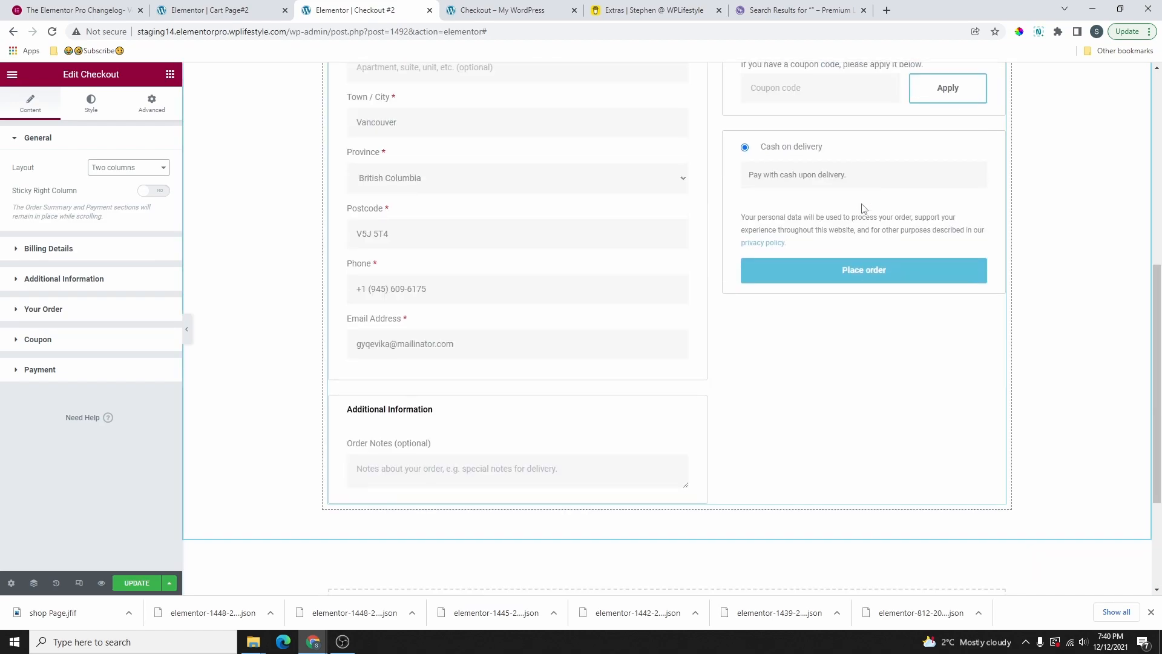
pyautogui.scroll(10, 871, 228)
pyautogui.click(160, 192)
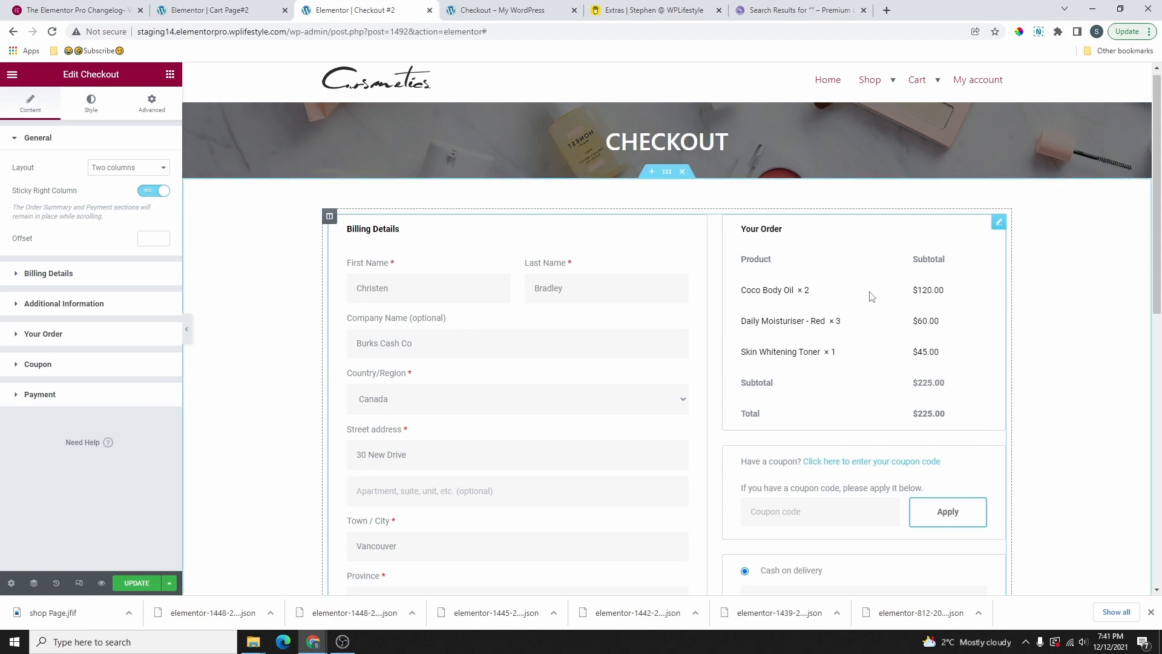
pyautogui.click(145, 204)
pyautogui.click(161, 193)
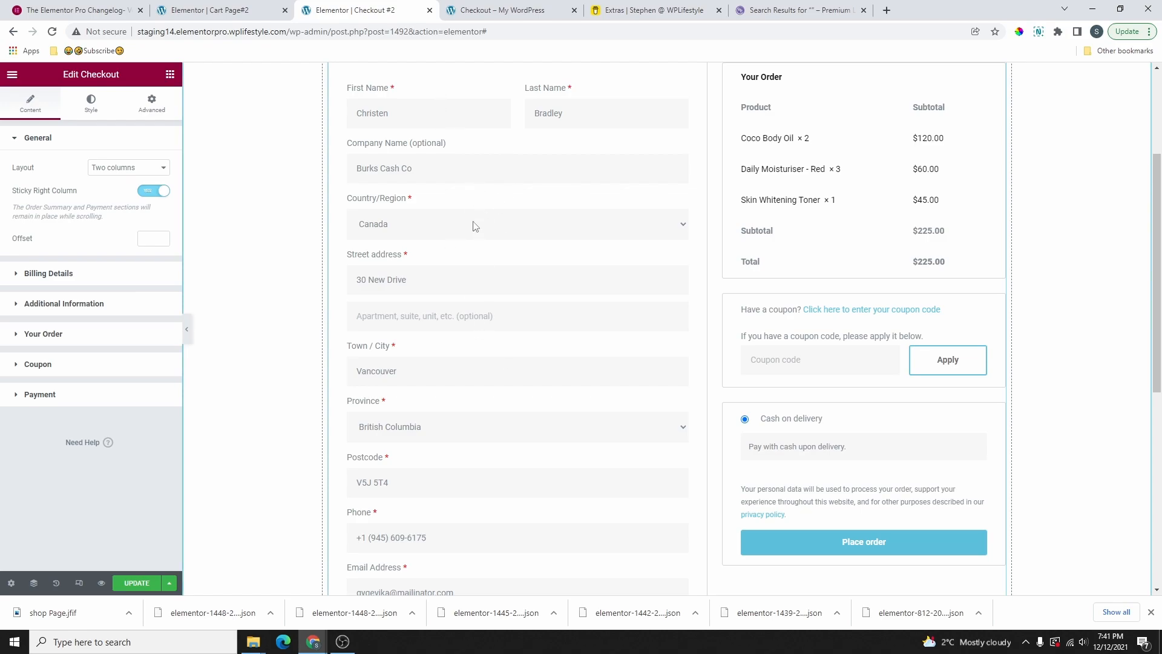
pyautogui.scroll(-3, 543, 229)
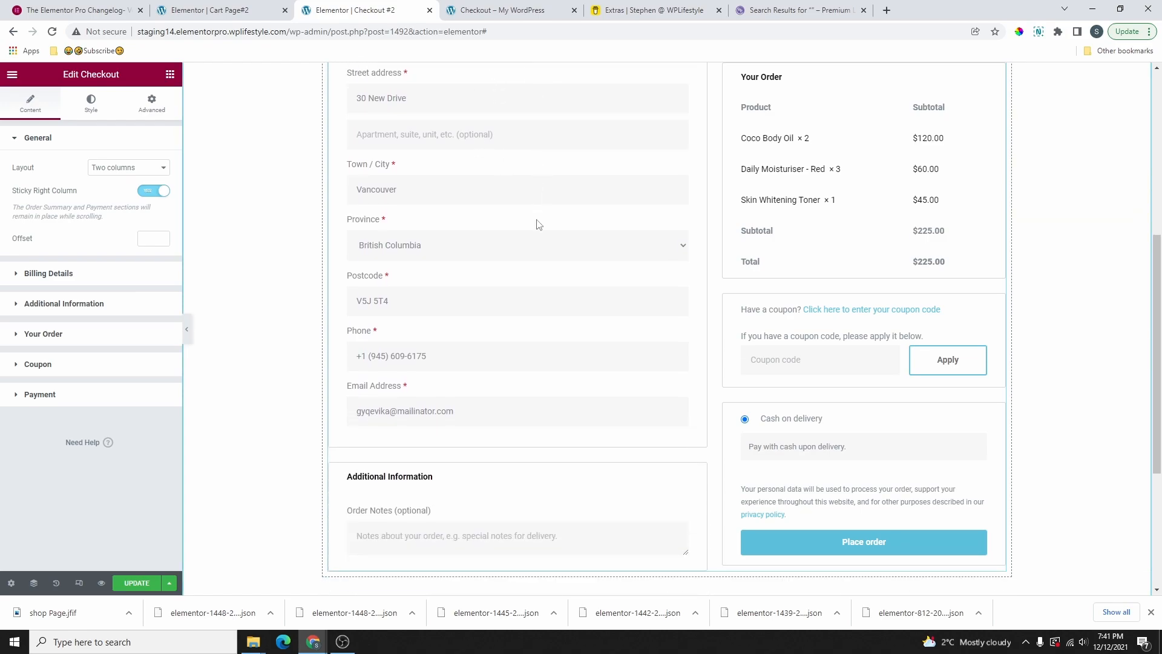
pyautogui.scroll(6, 666, 430)
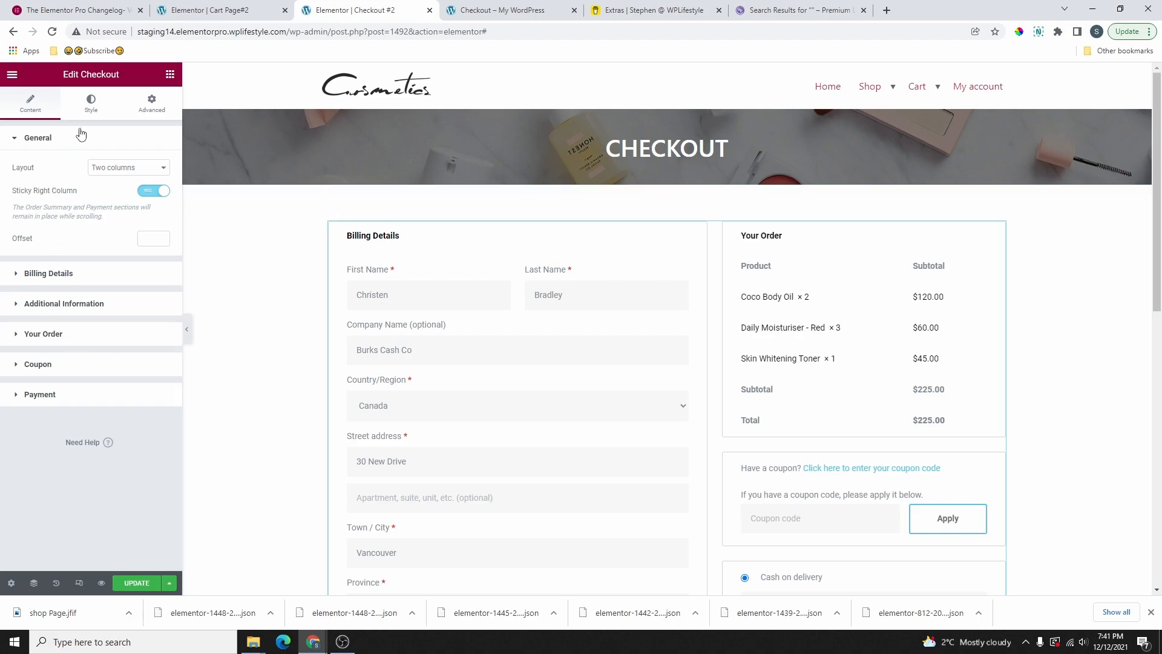
# Change the label of the First Name field in Billing Details to "Your Name"
pyautogui.click(47, 273)
pyautogui.click(62, 266)
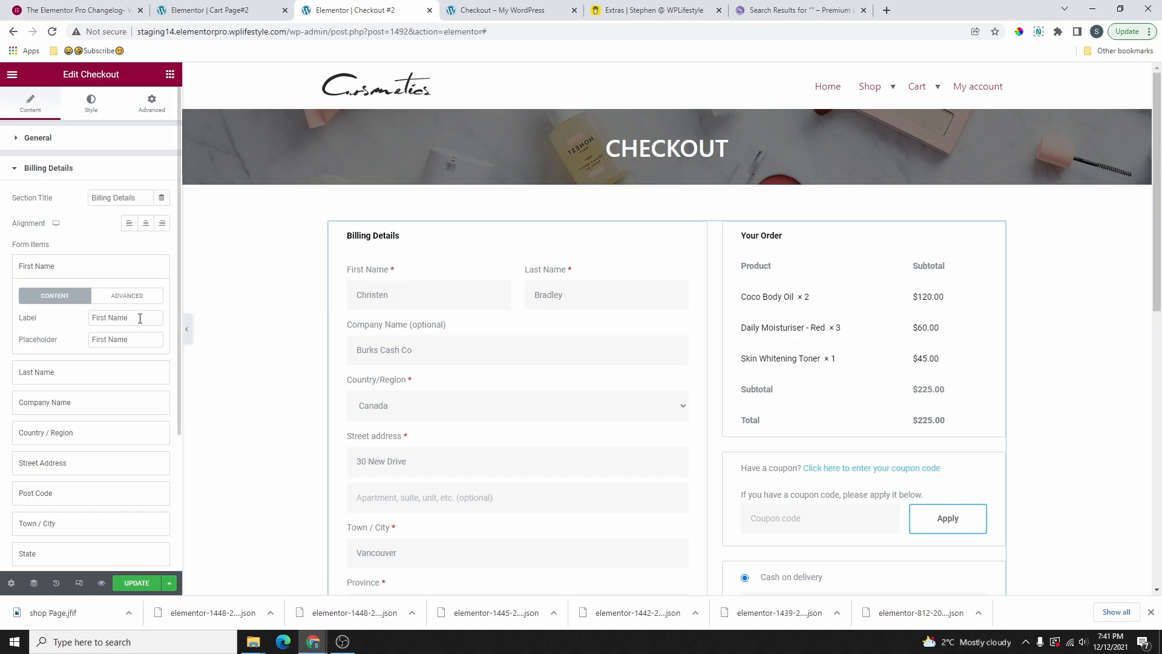
pyautogui.moveTo(106, 317); pyautogui.dragTo(75, 329)
pyautogui.write('Your')
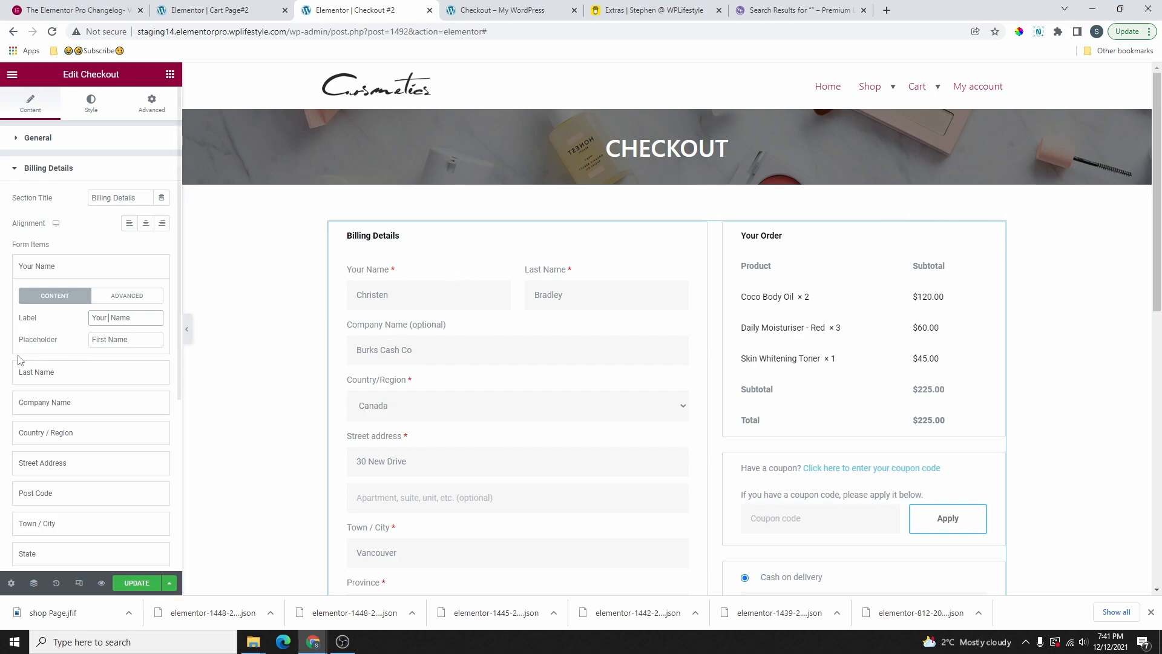
# Hide the Additional Information section of the checkout form
pyautogui.scroll(-5, 67, 393)
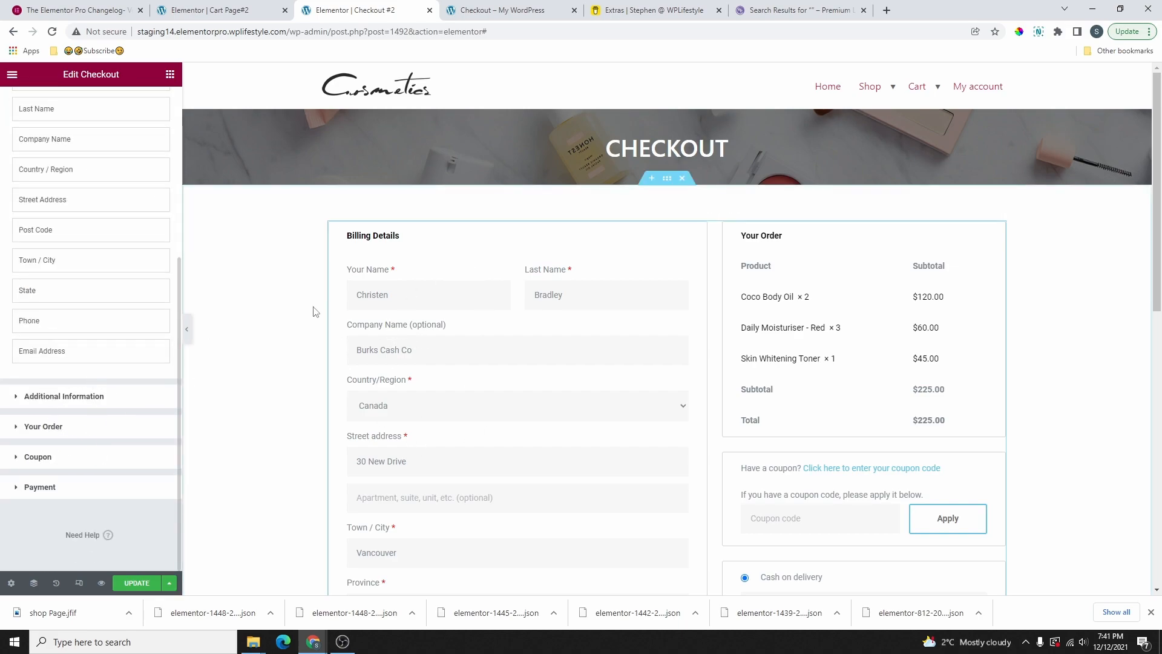
pyautogui.scroll(-4, 596, 348)
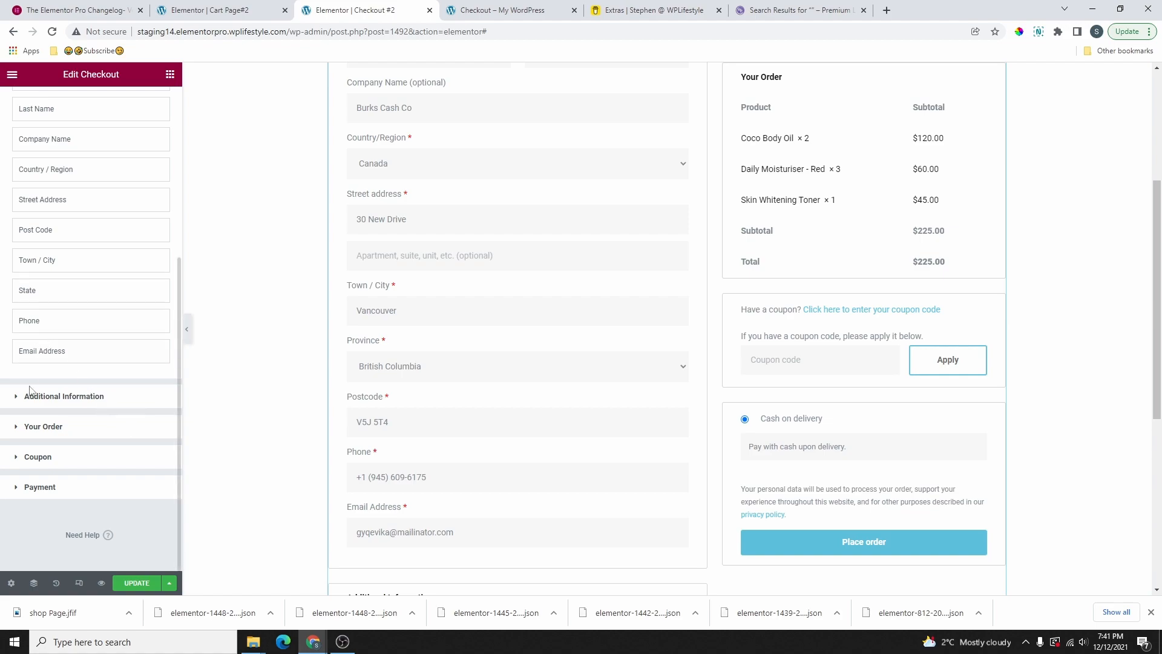
pyautogui.click(61, 398)
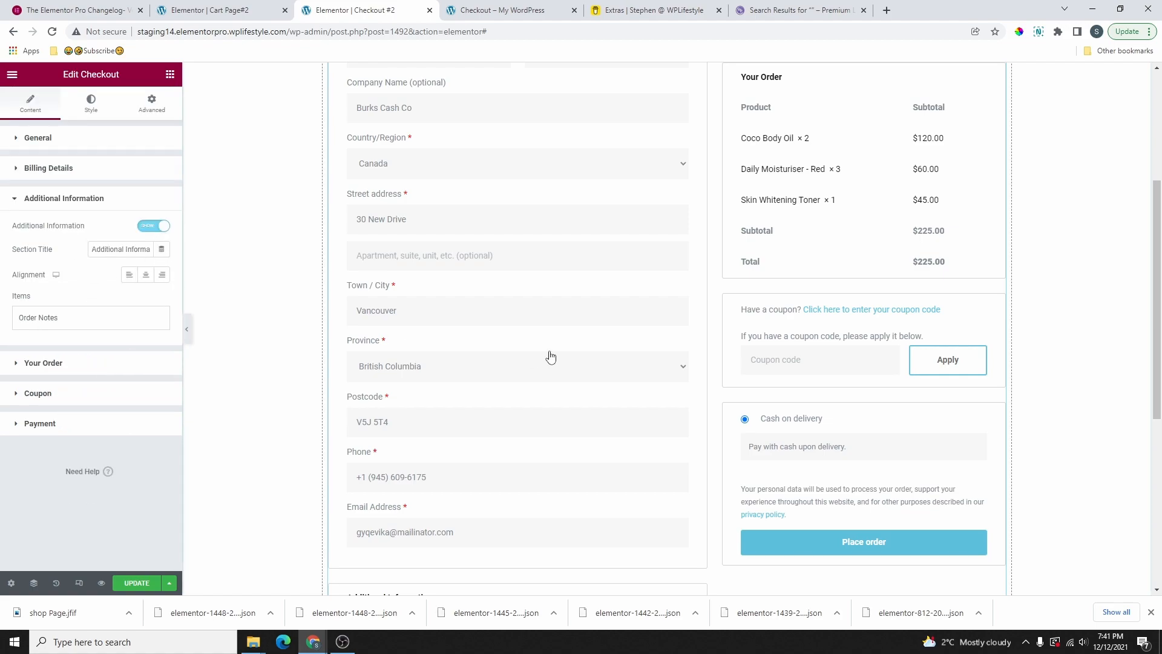
pyautogui.scroll(-4, 512, 443)
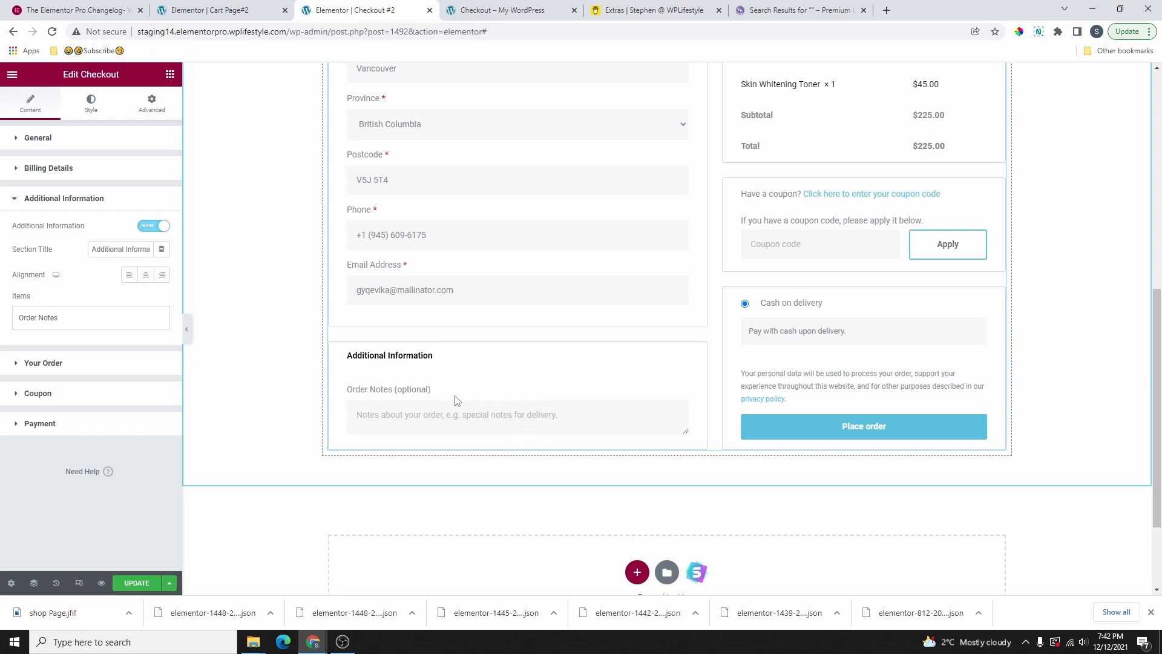
pyautogui.click(153, 226)
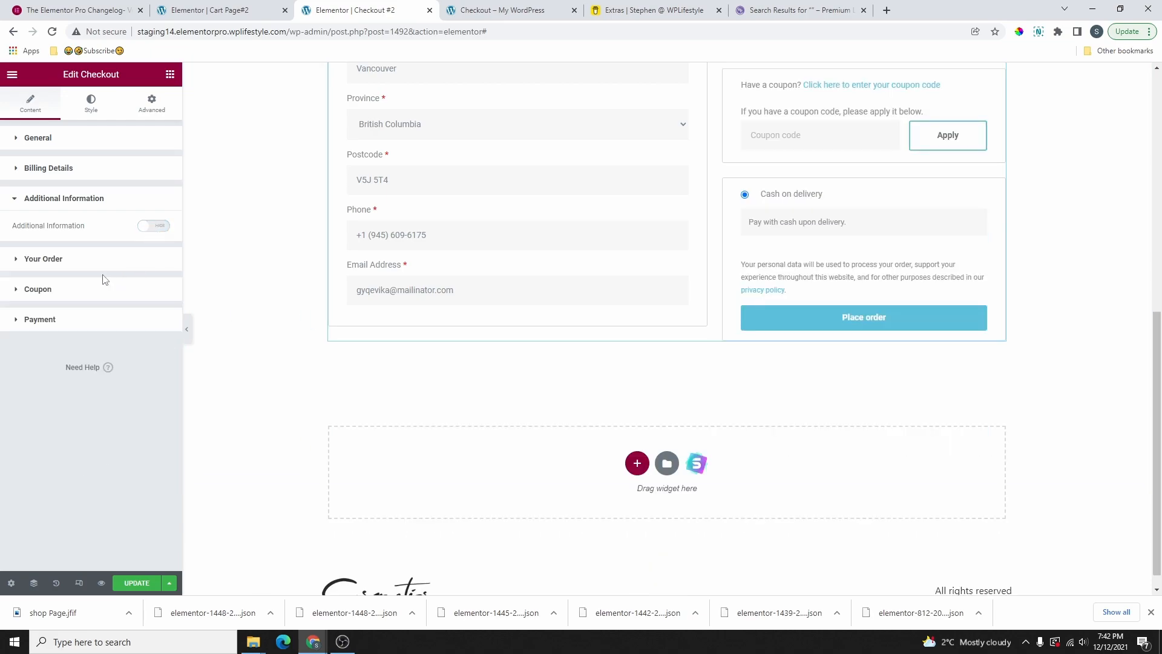
# Try center and end alignment for the Your Order section title
pyautogui.click(73, 264)
pyautogui.scroll(5, 872, 207)
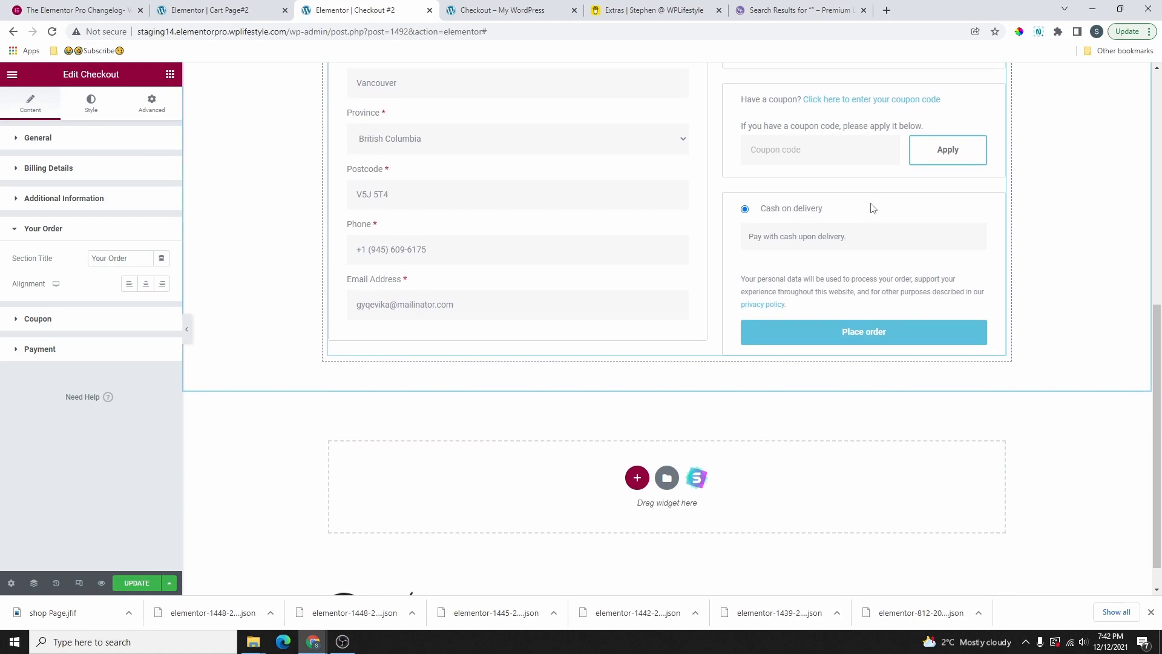
pyautogui.scroll(4, 845, 182)
pyautogui.scroll(-1, 831, 259)
pyautogui.click(146, 285)
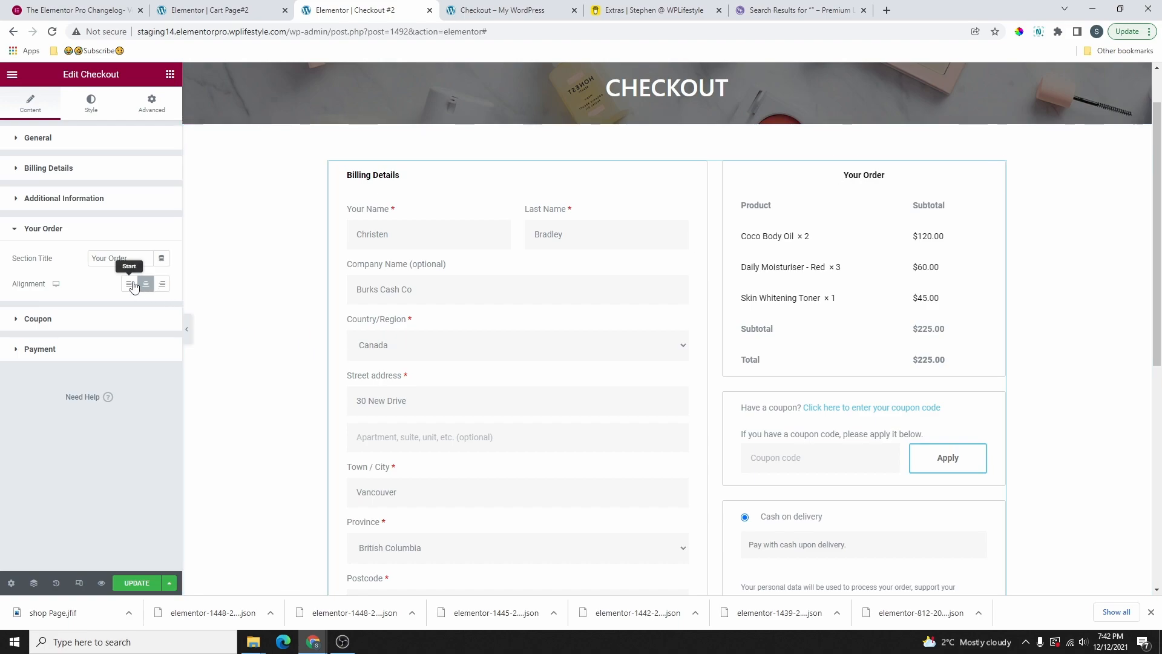
pyautogui.click(162, 283)
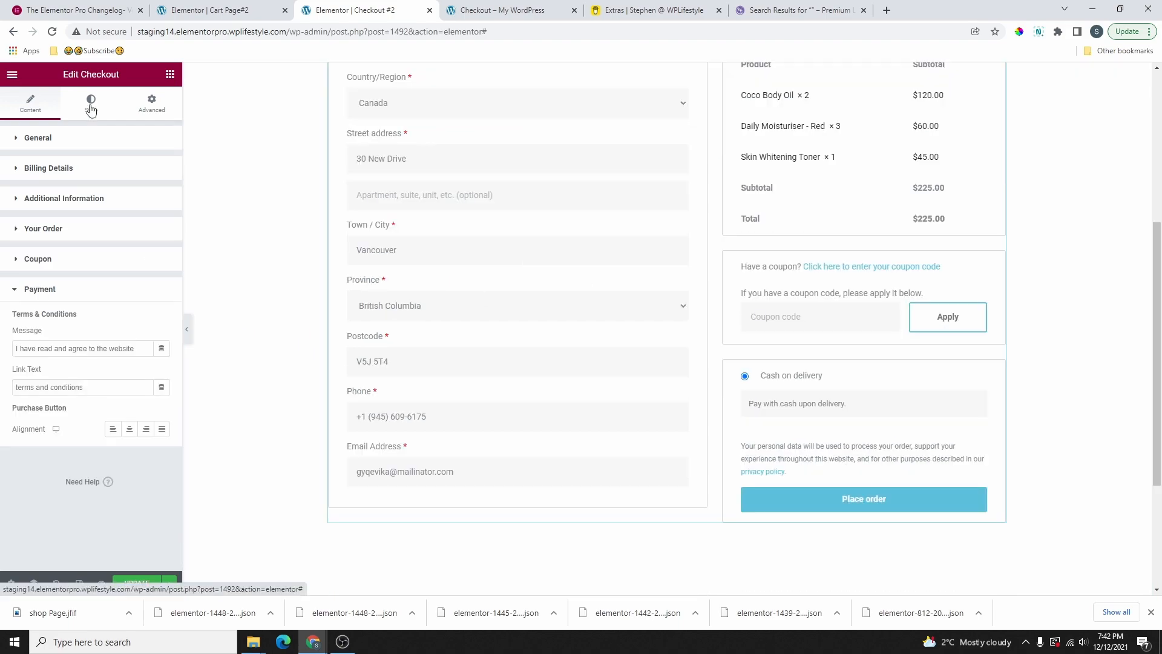
# Add Order Summary as a checkout section to customize in the widget's style settings and open its customization options
pyautogui.click(92, 103)
pyautogui.scroll(3, 589, 333)
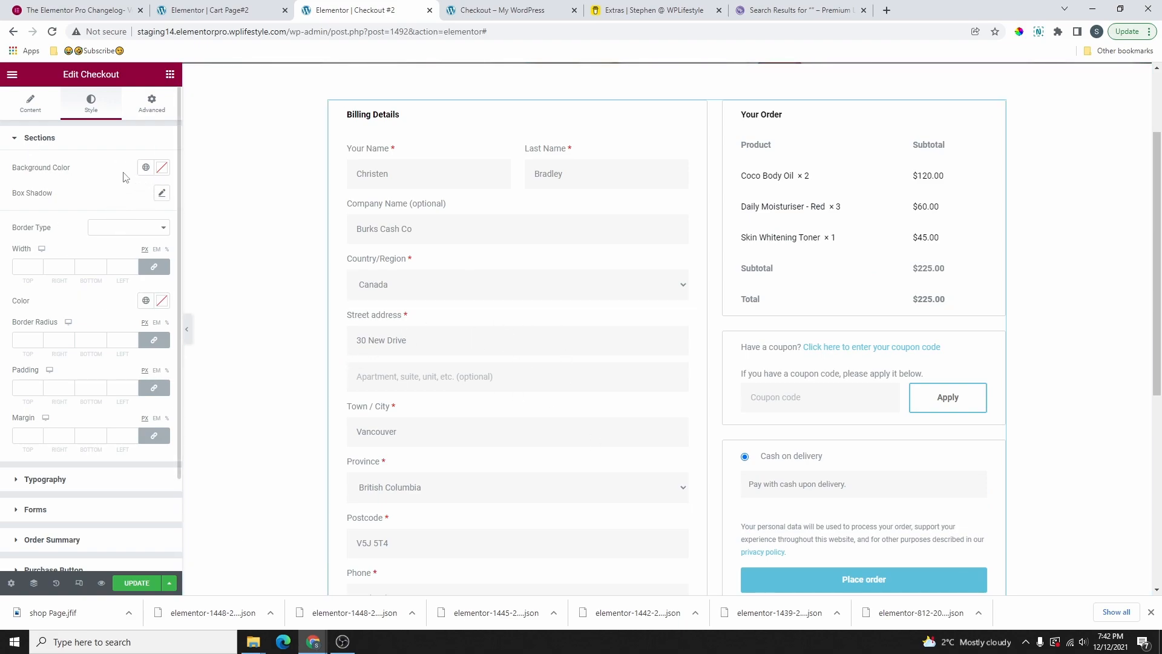
pyautogui.scroll(-4, 879, 396)
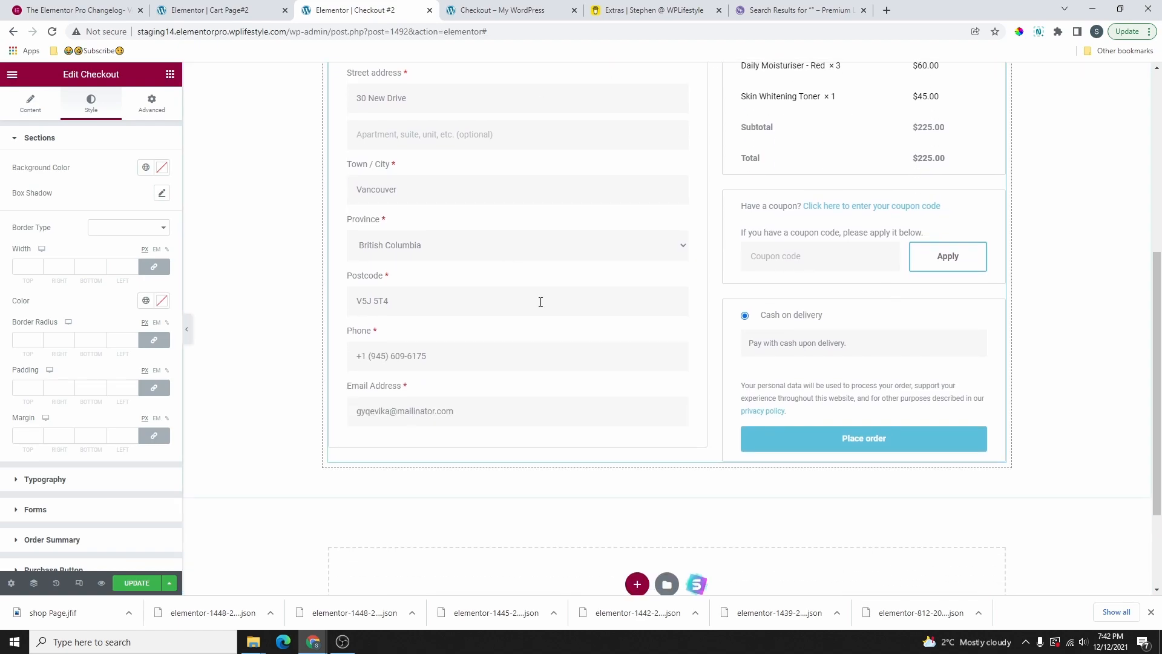
pyautogui.scroll(5, 877, 353)
pyautogui.scroll(-1, 511, 337)
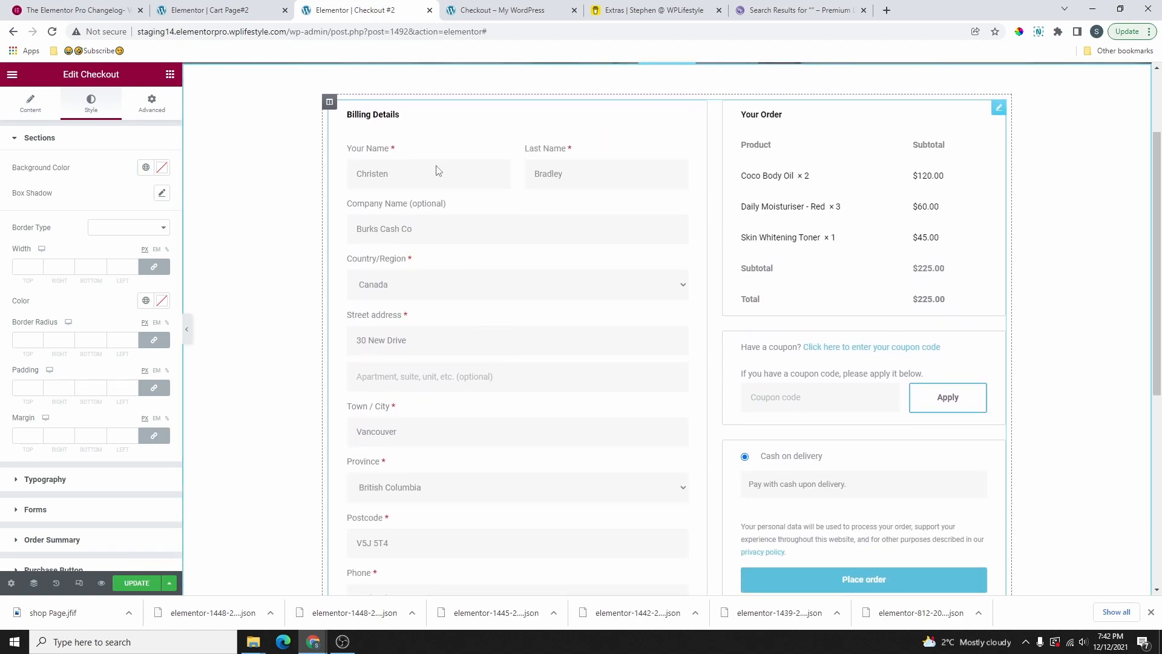
pyautogui.scroll(-4, 826, 275)
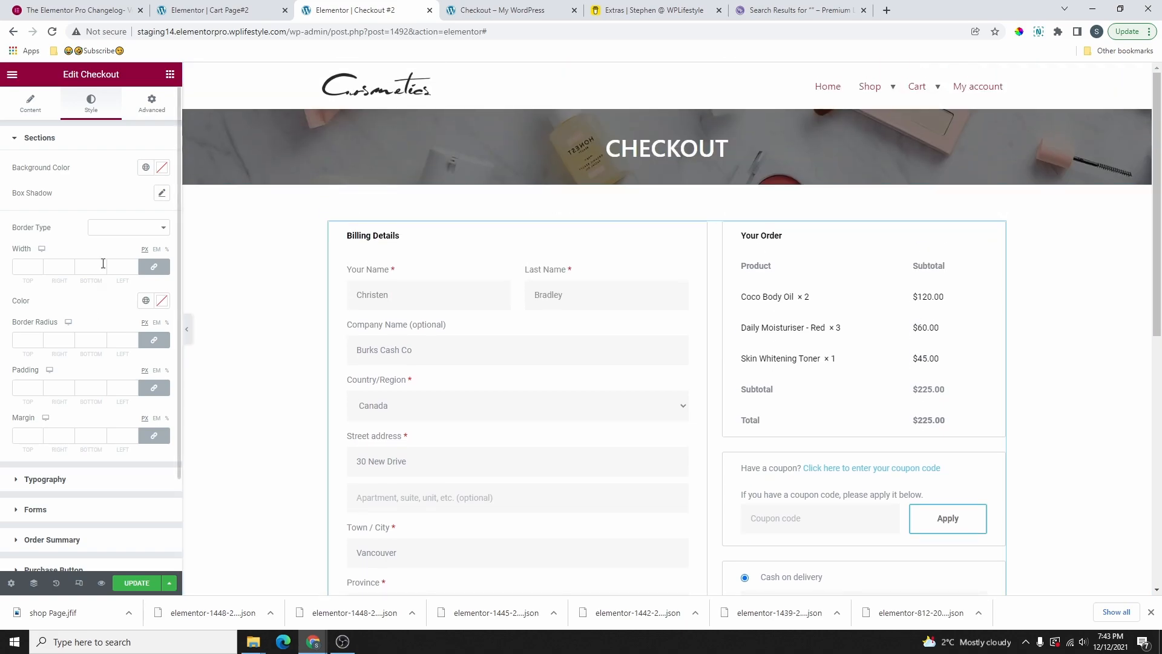
pyautogui.scroll(-2, 89, 442)
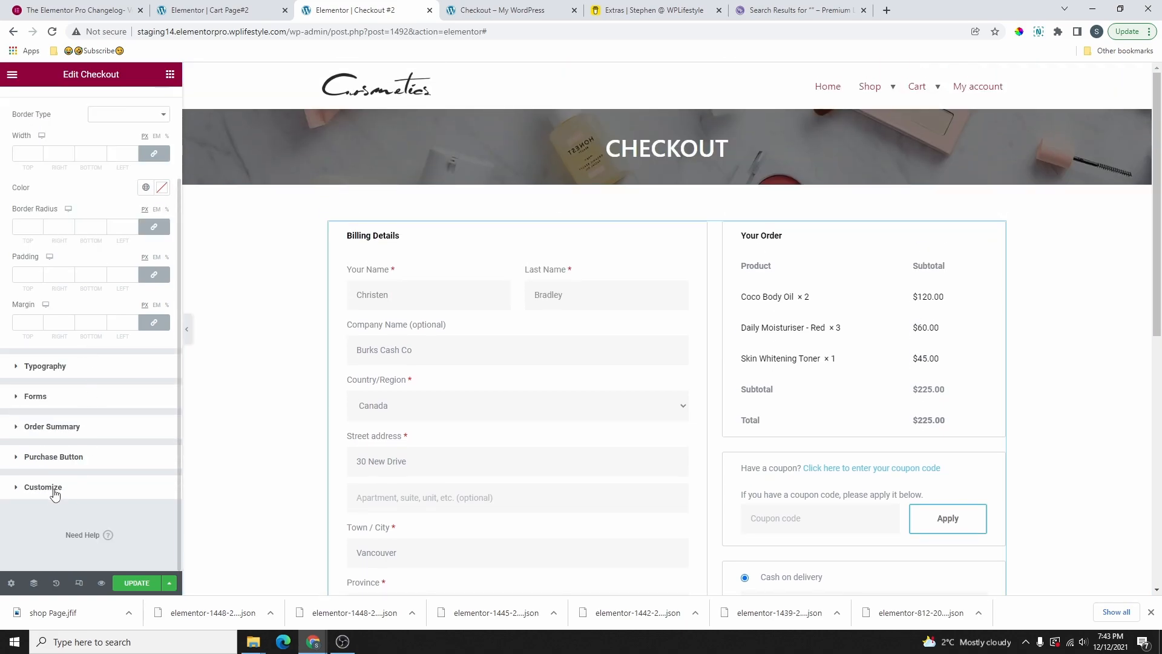
pyautogui.click(54, 490)
pyautogui.click(22, 341)
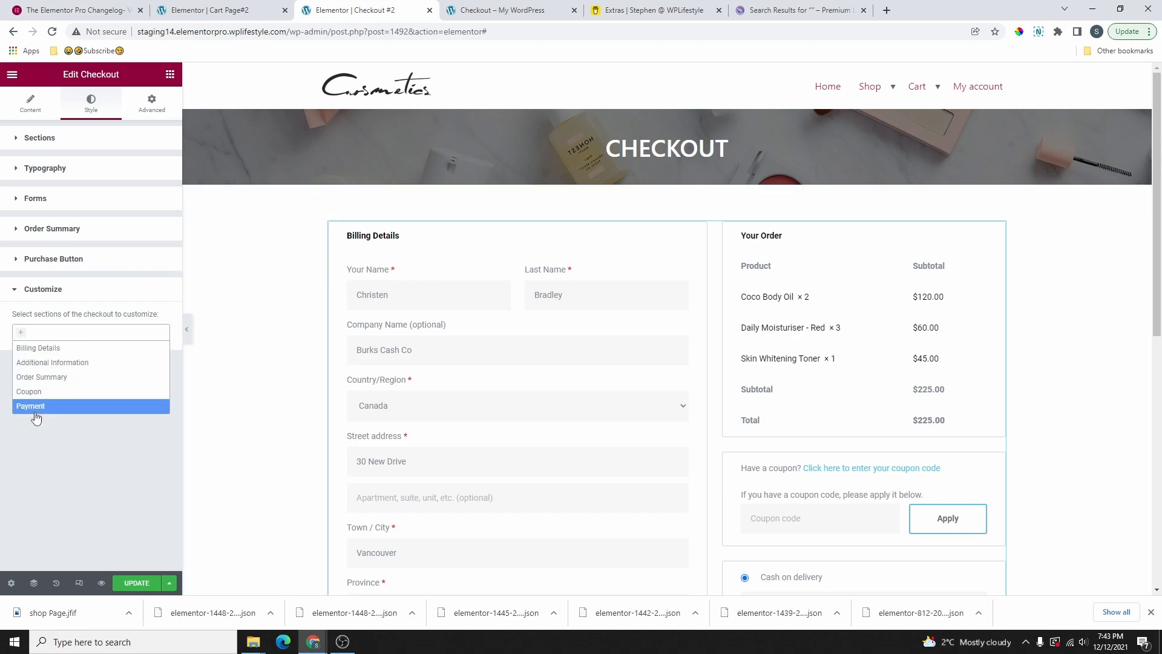
pyautogui.click(54, 377)
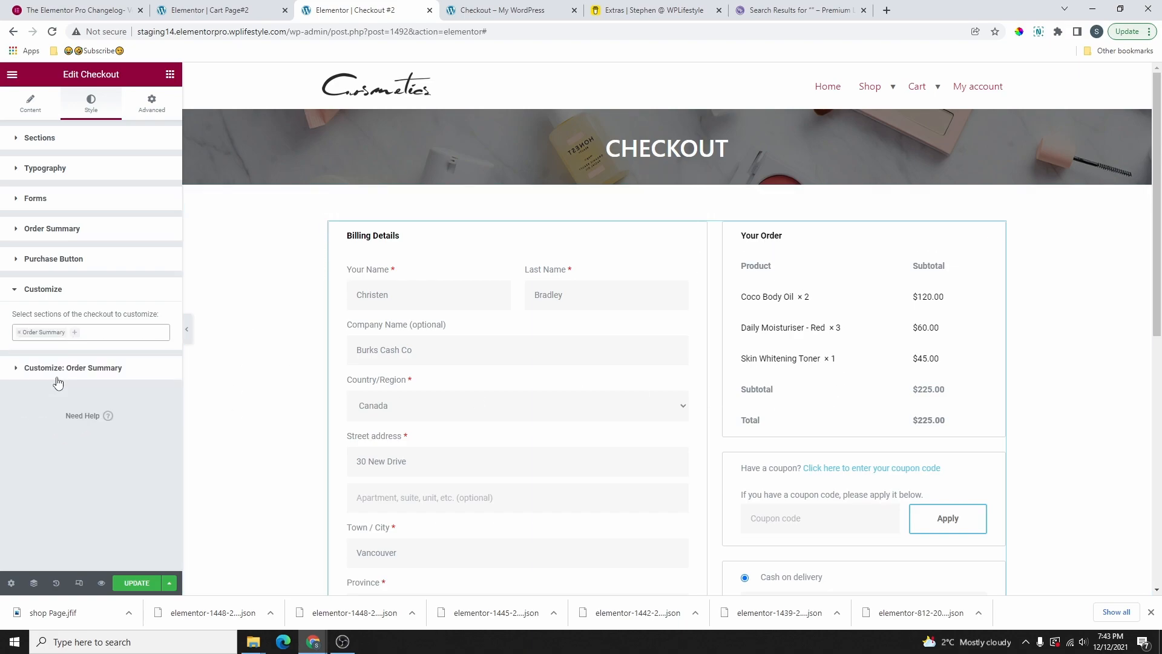
pyautogui.click(107, 374)
# Add a box shadow to the Order Summary section with a blur of 30 and an adjusted spread
pyautogui.scroll(-1, 121, 337)
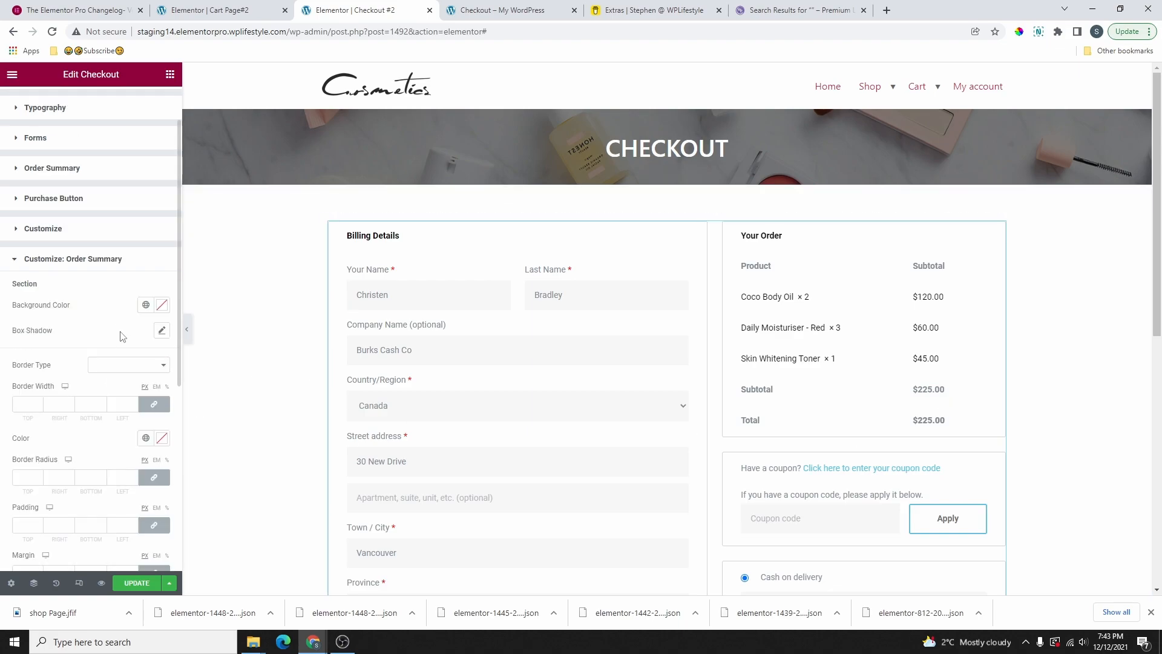
pyautogui.click(162, 331)
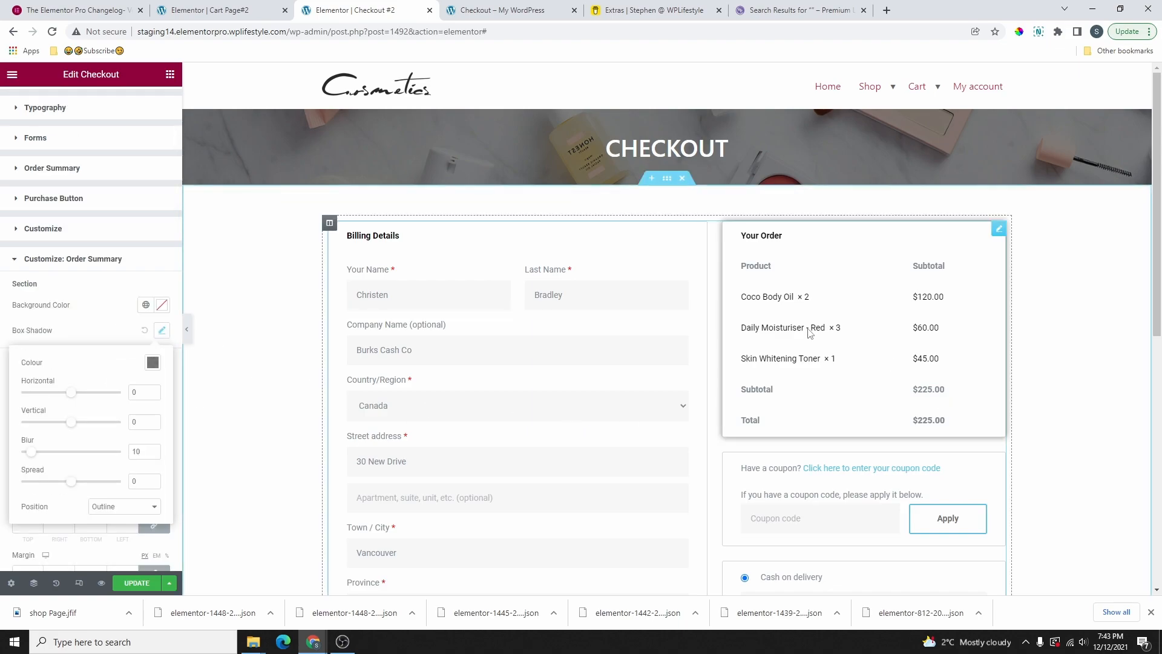
pyautogui.doubleClick(134, 452)
pyautogui.write('30')
pyautogui.press('Tab')
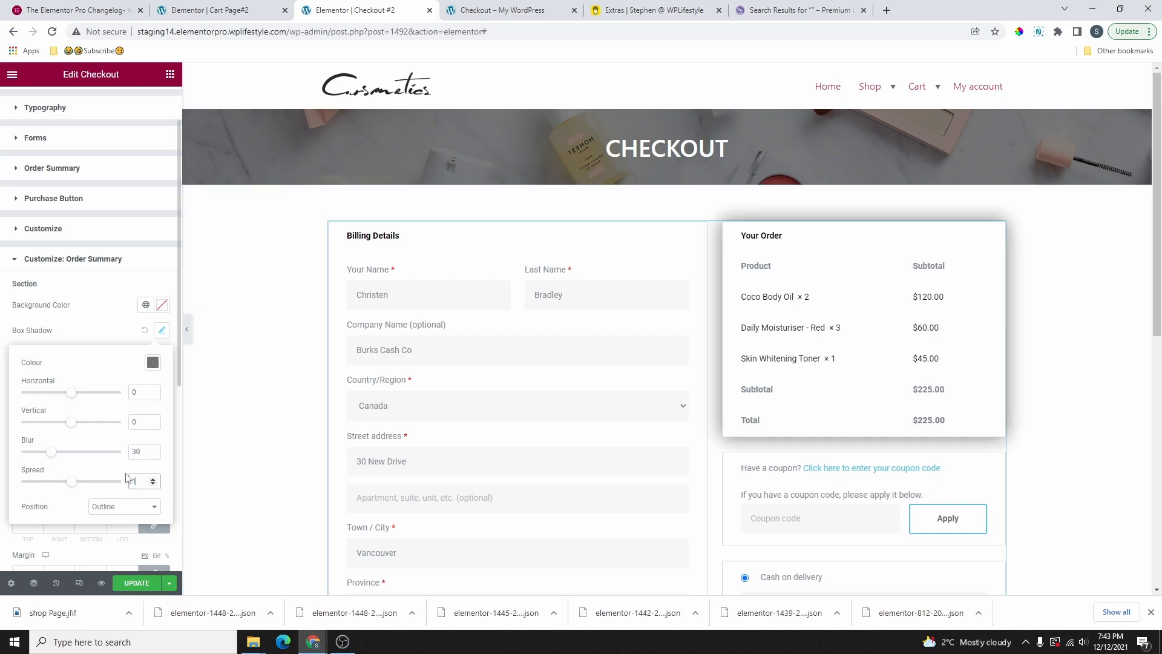
pyautogui.write('15')
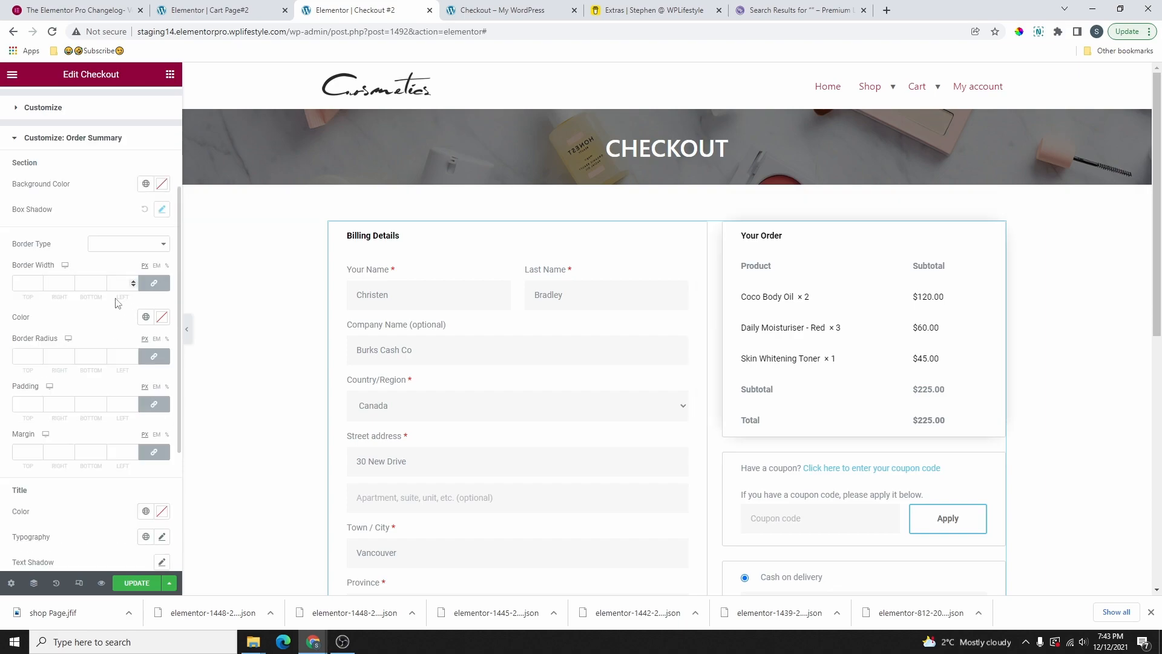
# Give the Order Summary section a solid border 1 px wide on all sides
pyautogui.click(112, 244)
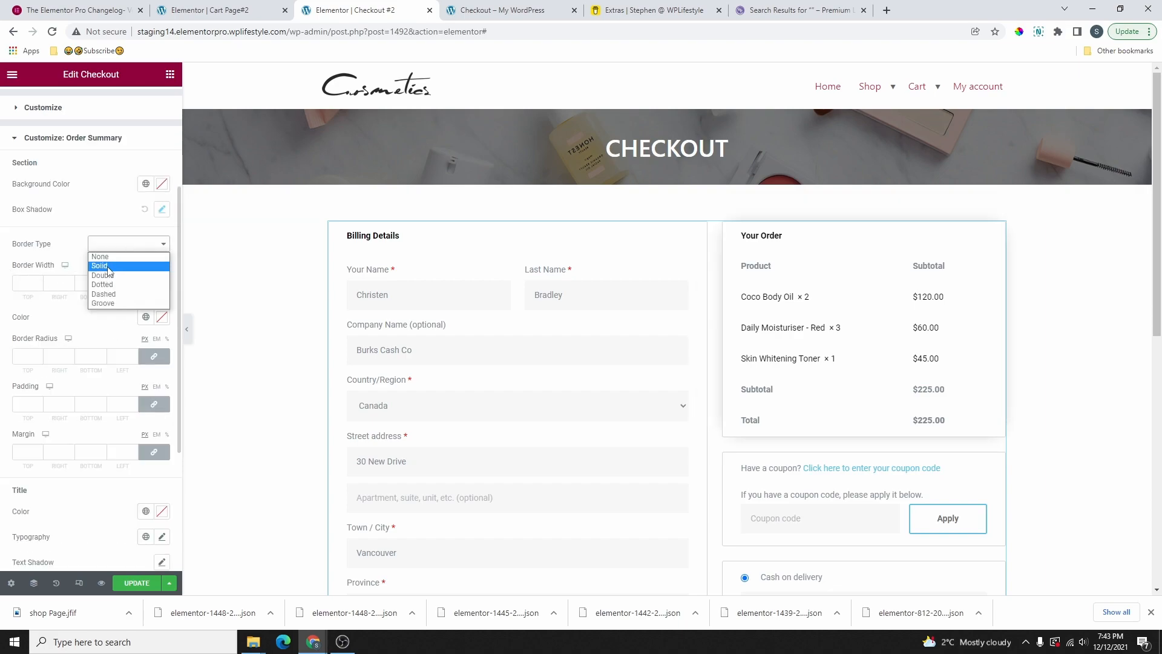
pyautogui.click(111, 266)
pyautogui.click(133, 282)
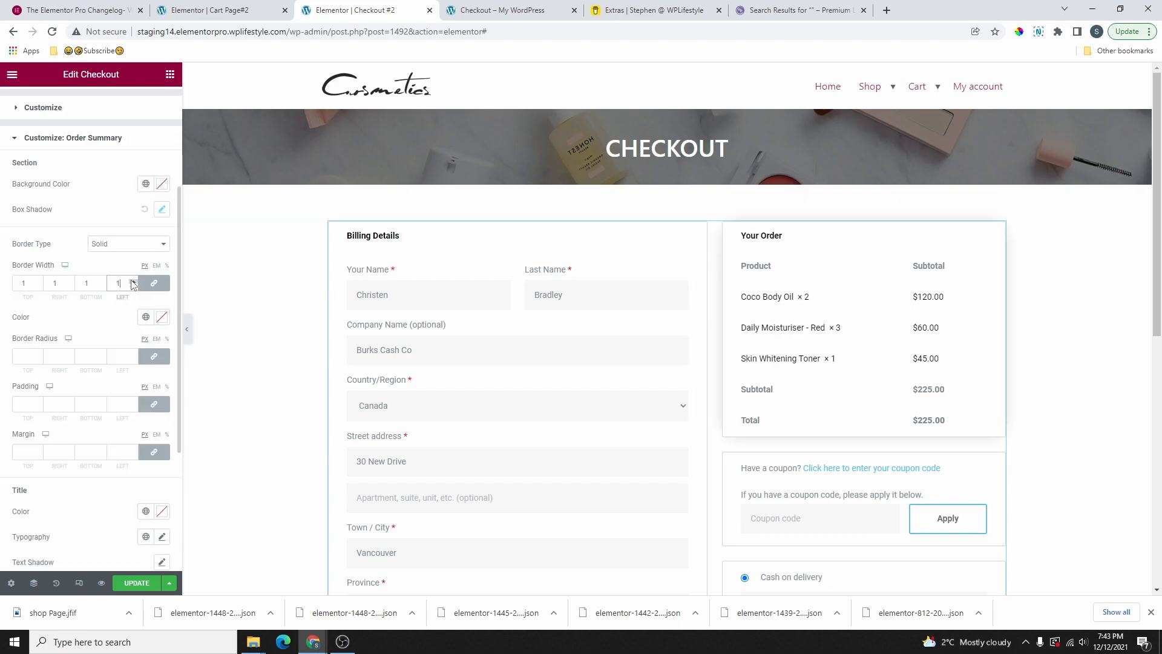
# Set the Order Summary border color to light purple and its border radius to 15 px on all corners
pyautogui.click(145, 316)
pyautogui.scroll(-1, 100, 457)
pyautogui.click(60, 511)
pyautogui.click(162, 316)
pyautogui.moveTo(161, 485); pyautogui.dragTo(100, 485)
pyautogui.click(72, 317)
pyautogui.click(57, 356)
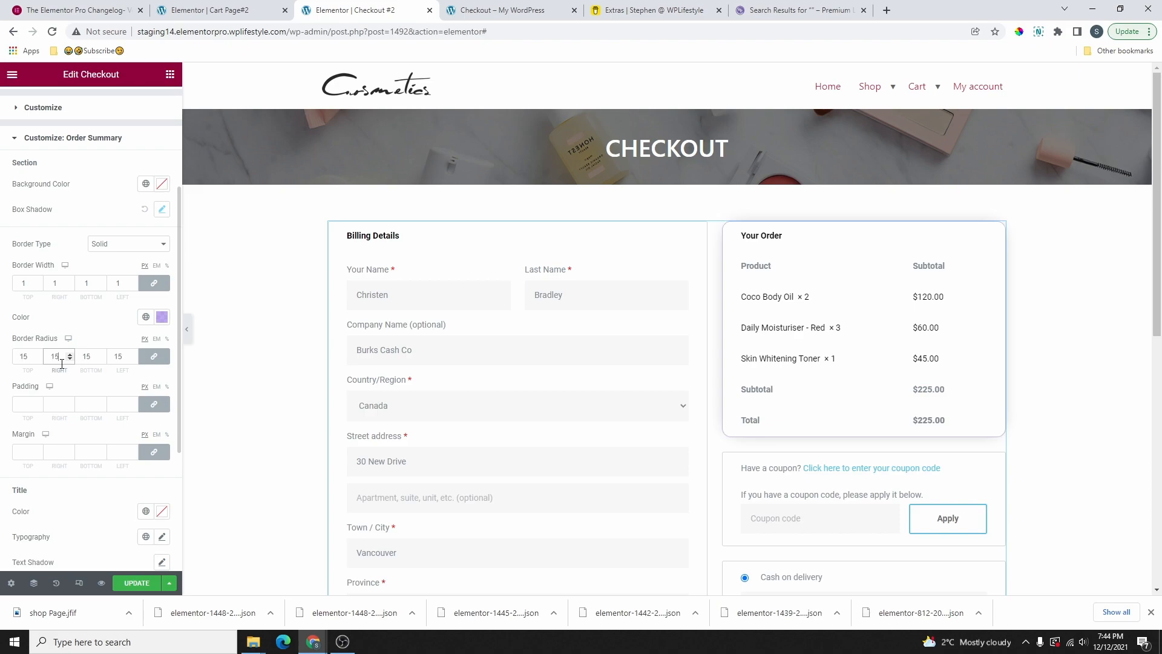
# Preview the styled checkout page without the editing panel, then bring the panel back
pyautogui.hotkey('ctrl', 'p')
pyautogui.scroll(-1, 718, 466)
pyautogui.scroll(1, 715, 424)
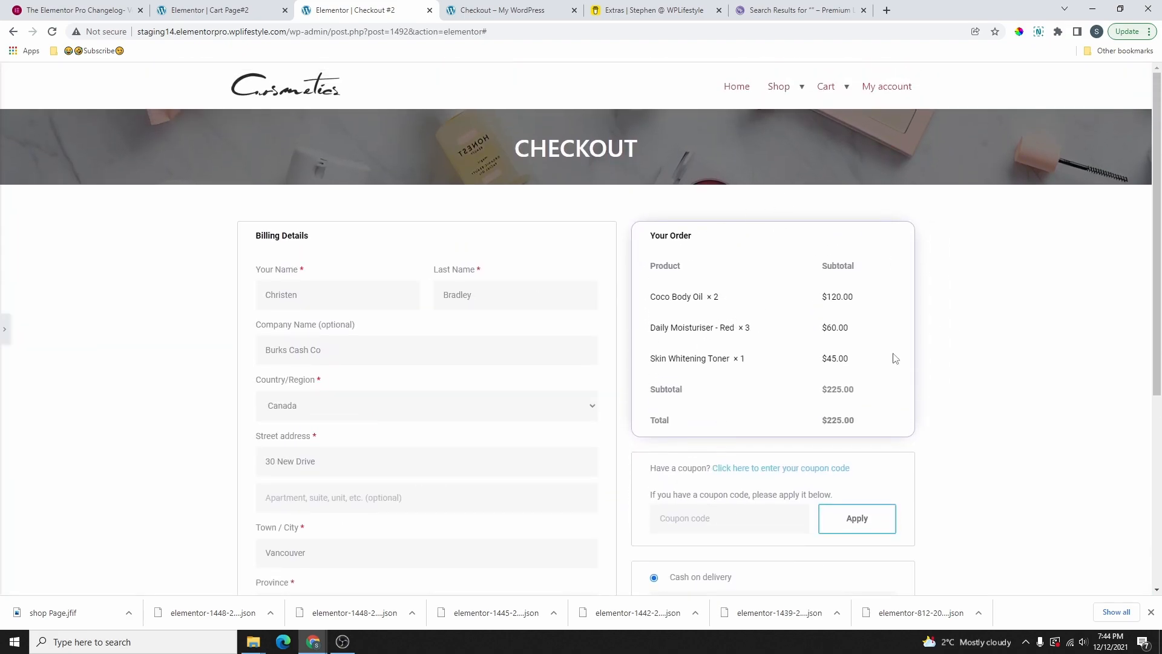
pyautogui.scroll(-2, 804, 356)
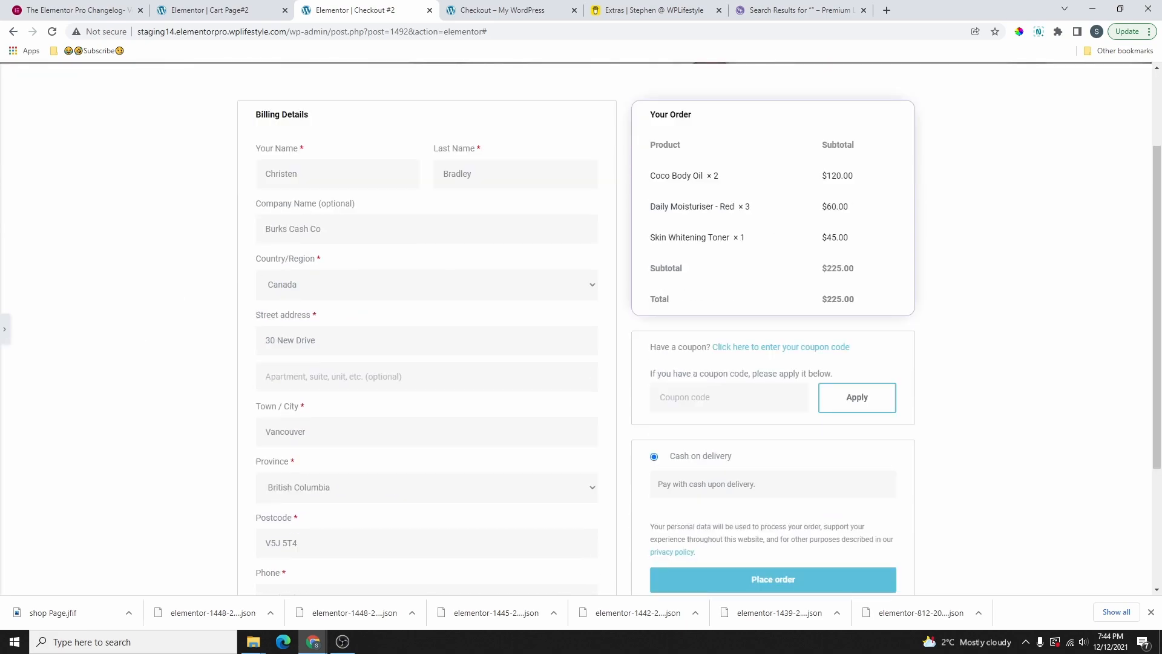
pyautogui.click(4, 329)
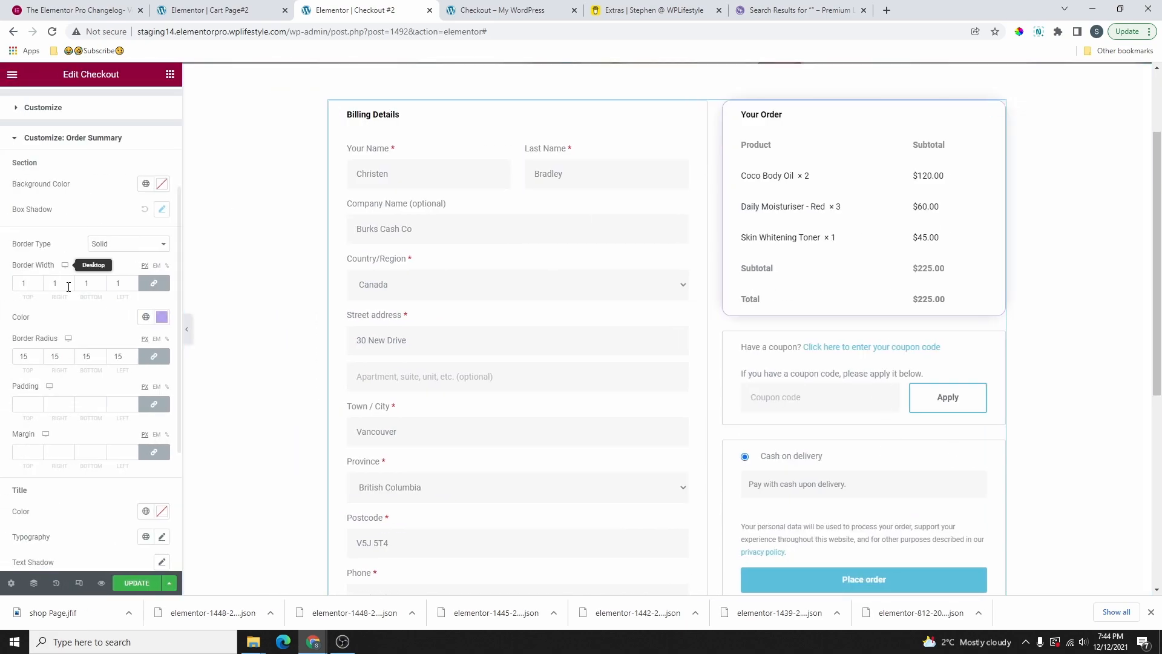
# Review the remaining Order Summary style settings, the checkout sections available for customization, and the general Sections style options
pyautogui.scroll(-2, 65, 274)
pyautogui.scroll(1, 817, 287)
pyautogui.scroll(-2, 854, 448)
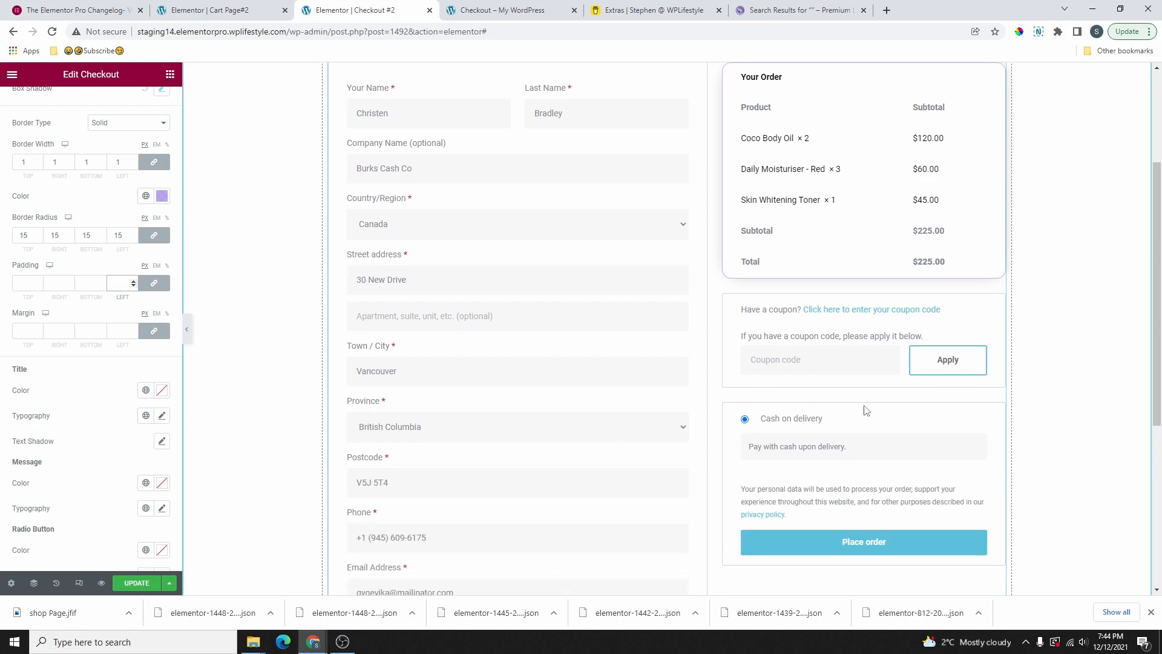
pyautogui.scroll(4, 87, 181)
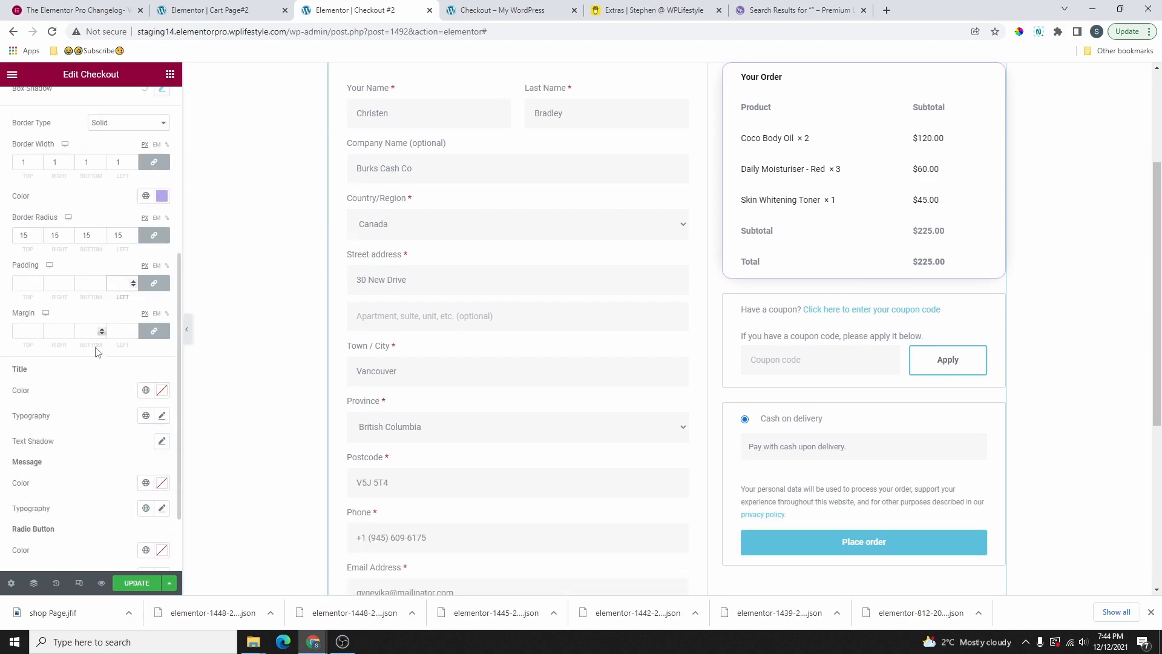
pyautogui.click(71, 228)
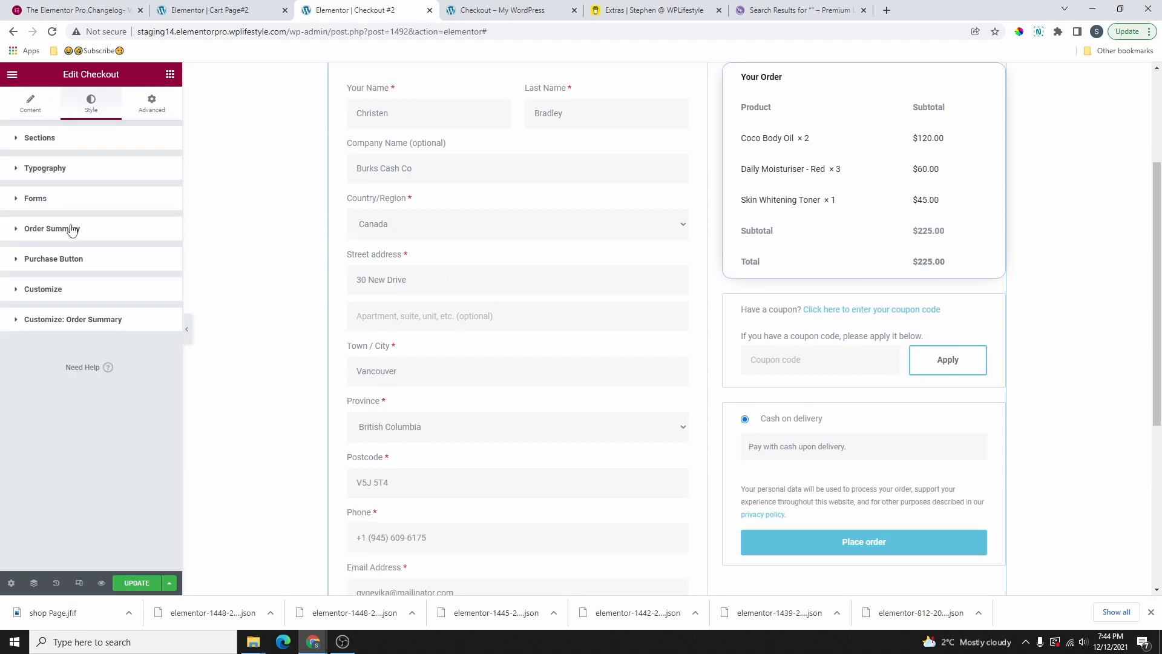
pyautogui.click(42, 290)
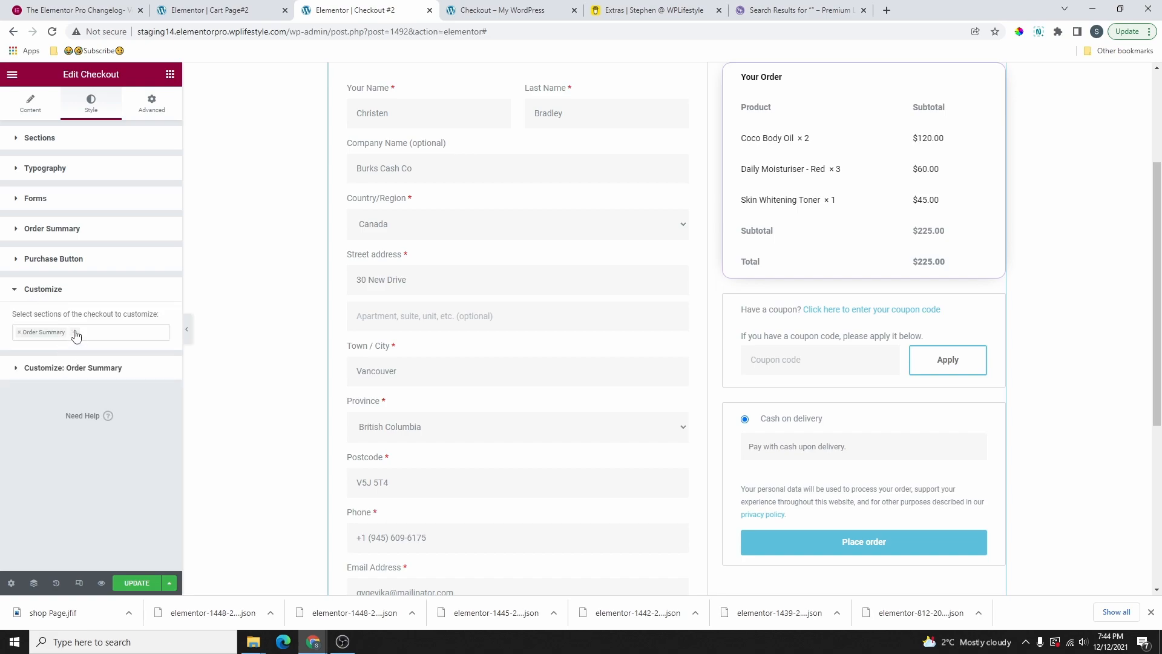
pyautogui.click(76, 336)
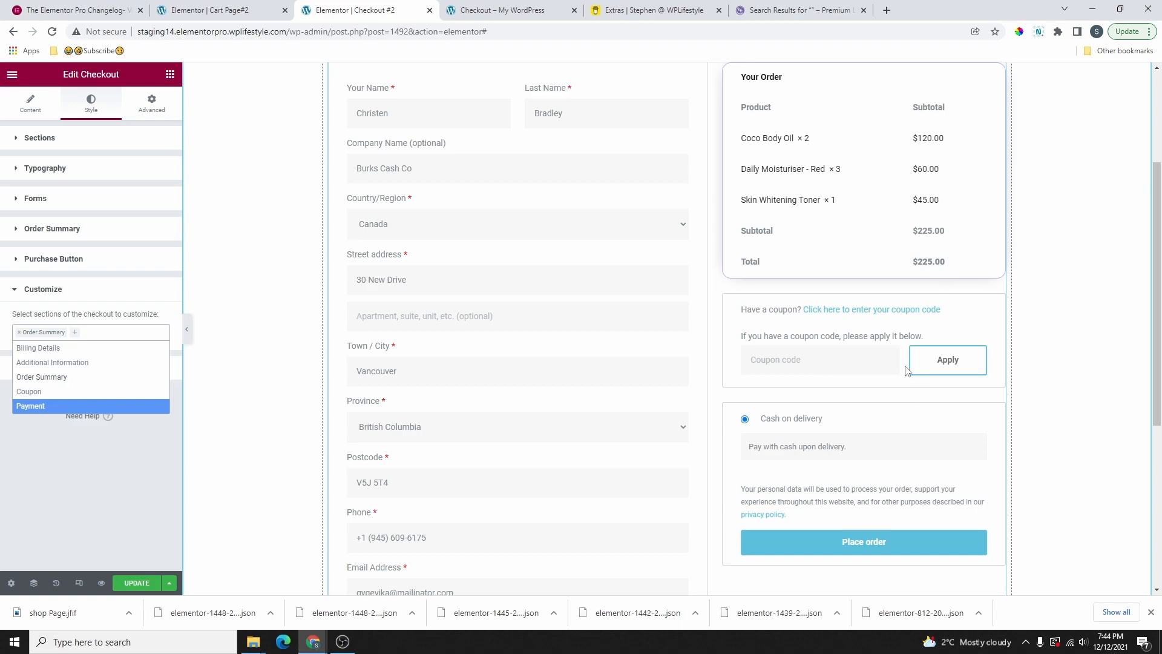
pyautogui.scroll(-2, 877, 532)
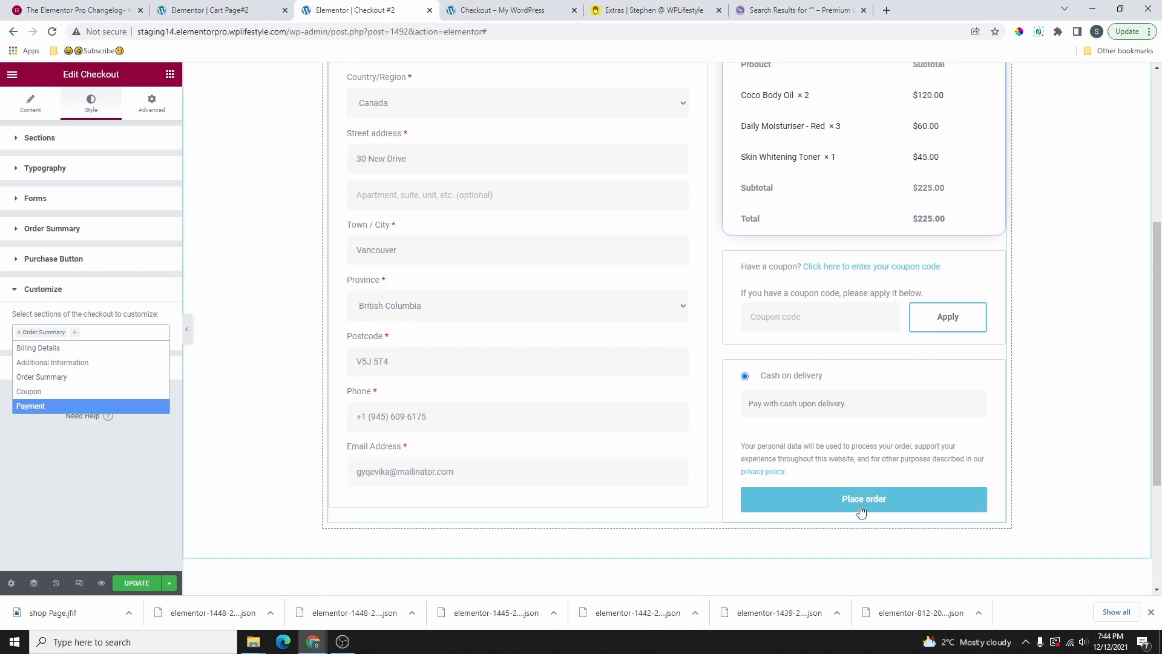
pyautogui.scroll(3, 862, 511)
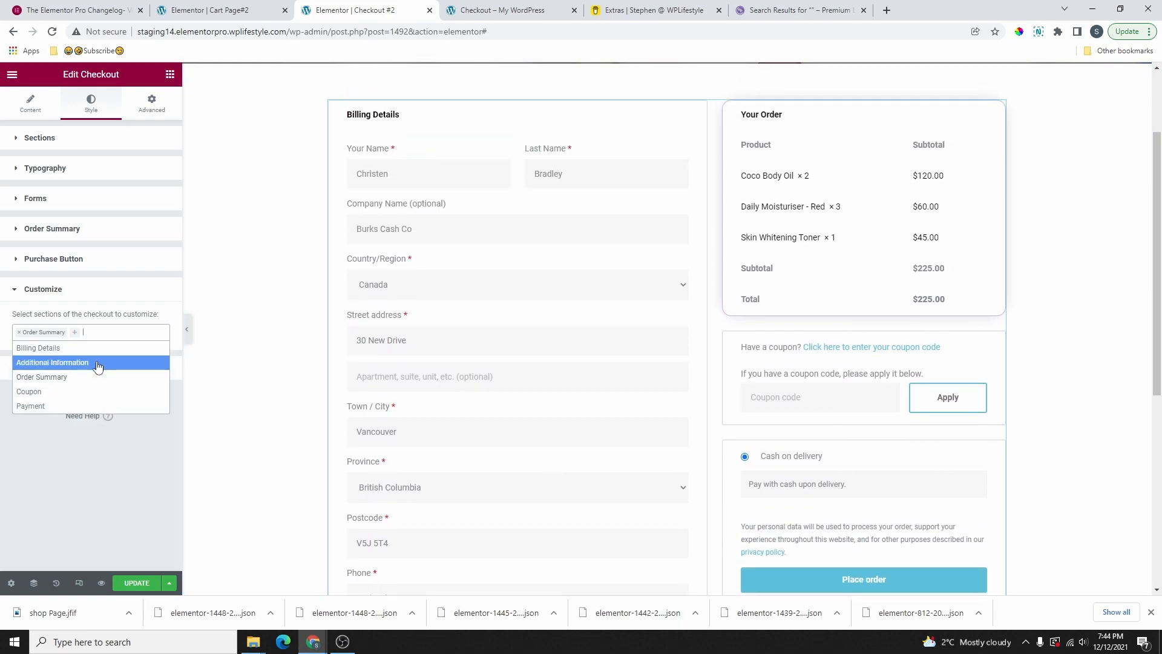
pyautogui.click(70, 295)
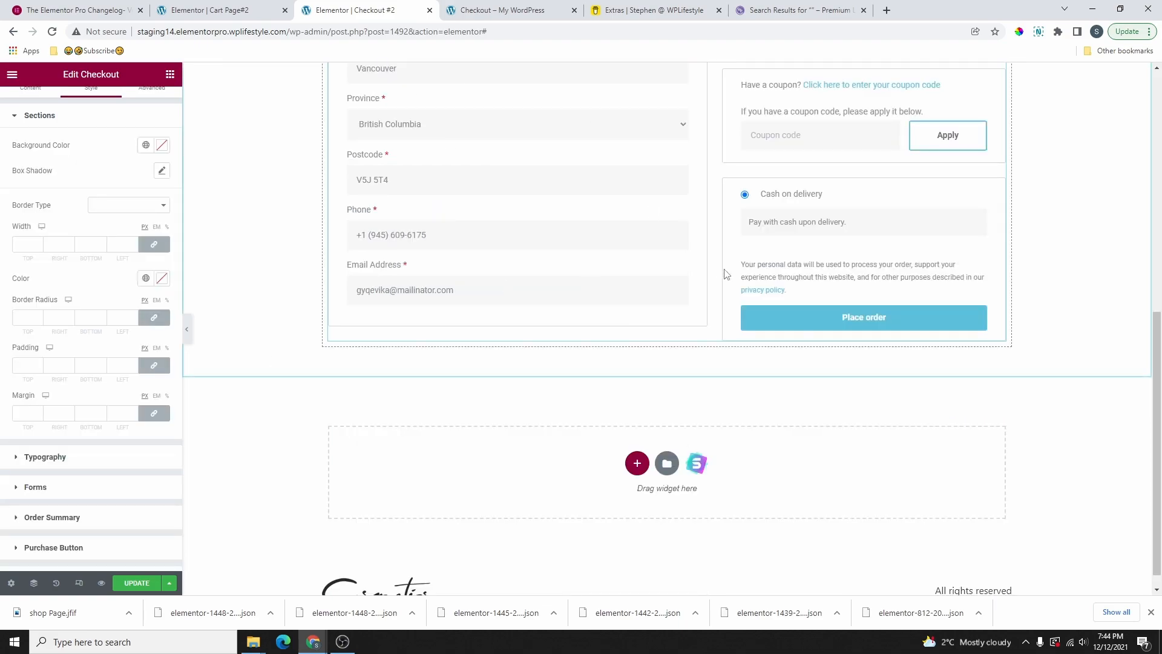
pyautogui.scroll(6, 537, 349)
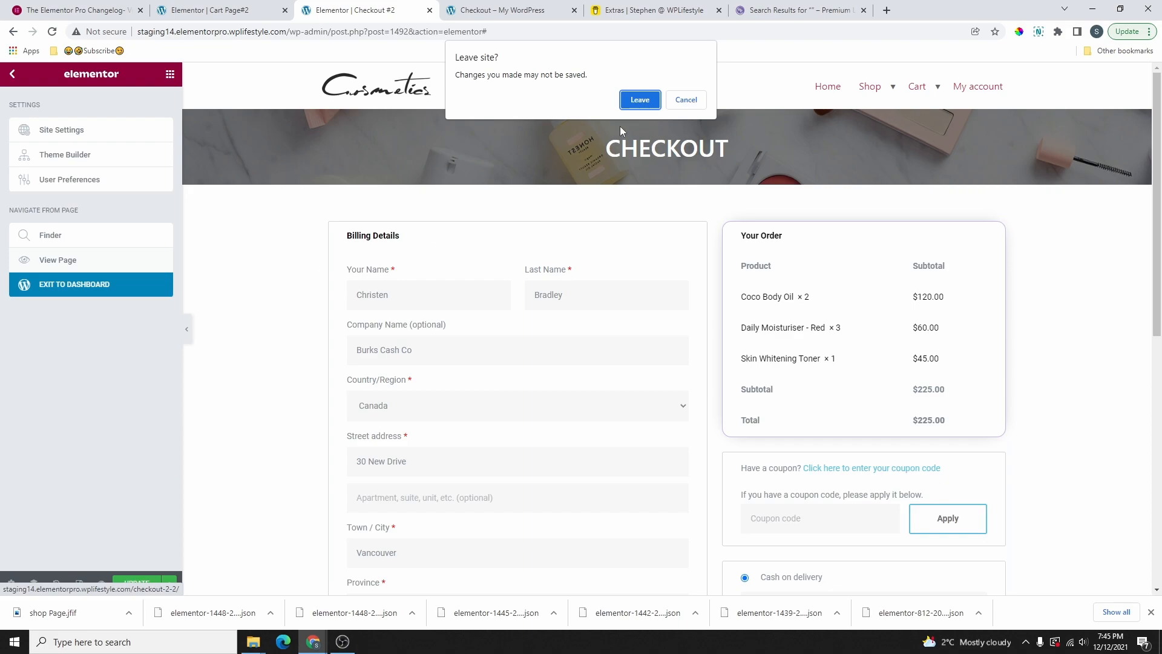
# View the live checkout page, and open the site's My account page for editing in Elementor
pyautogui.click(676, 103)
pyautogui.click(82, 267)
pyautogui.scroll(-5, 566, 340)
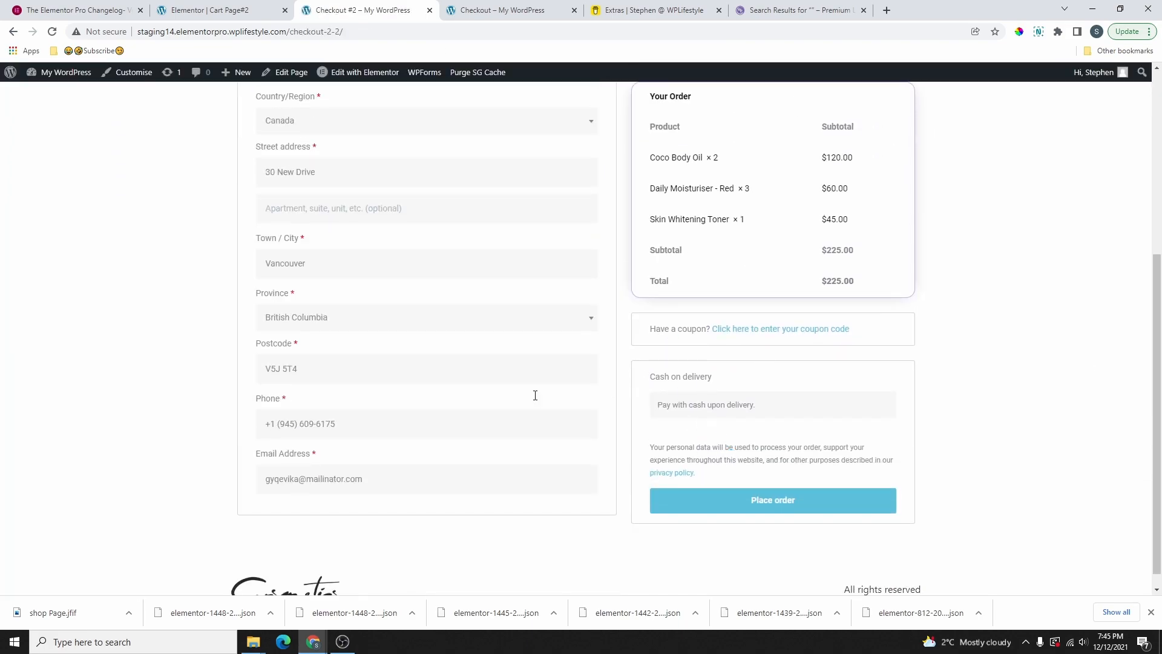
pyautogui.scroll(5, 593, 423)
pyautogui.click(889, 109)
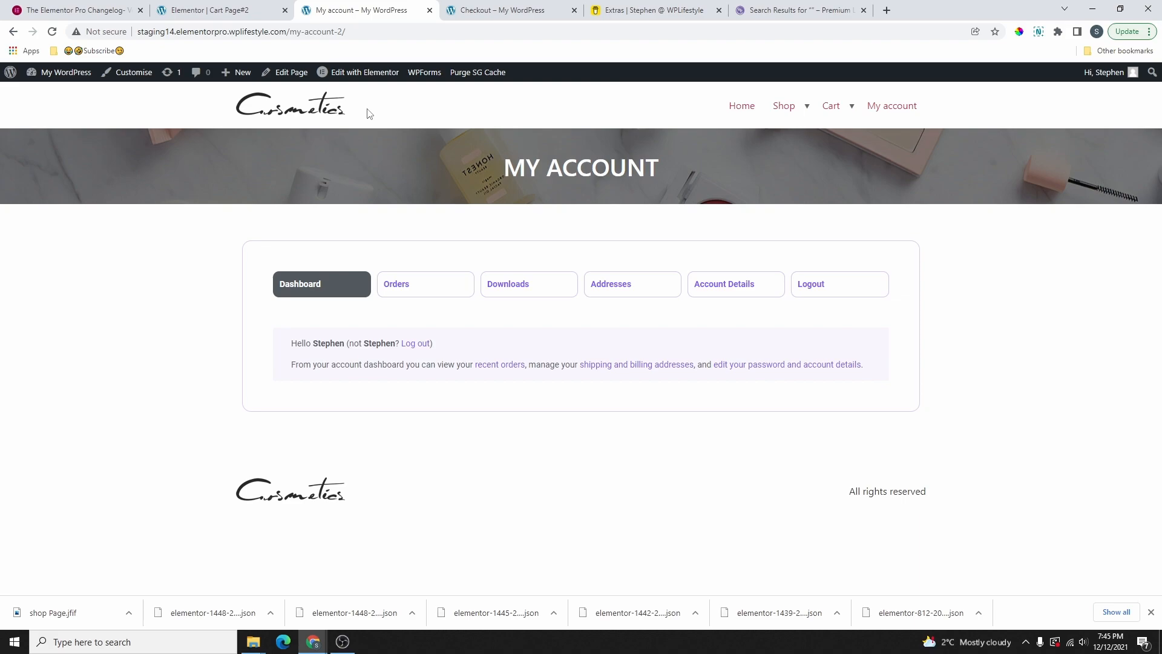
# Leave the Cart page editor for the WordPress dashboard and start a new page
pyautogui.click(220, 8)
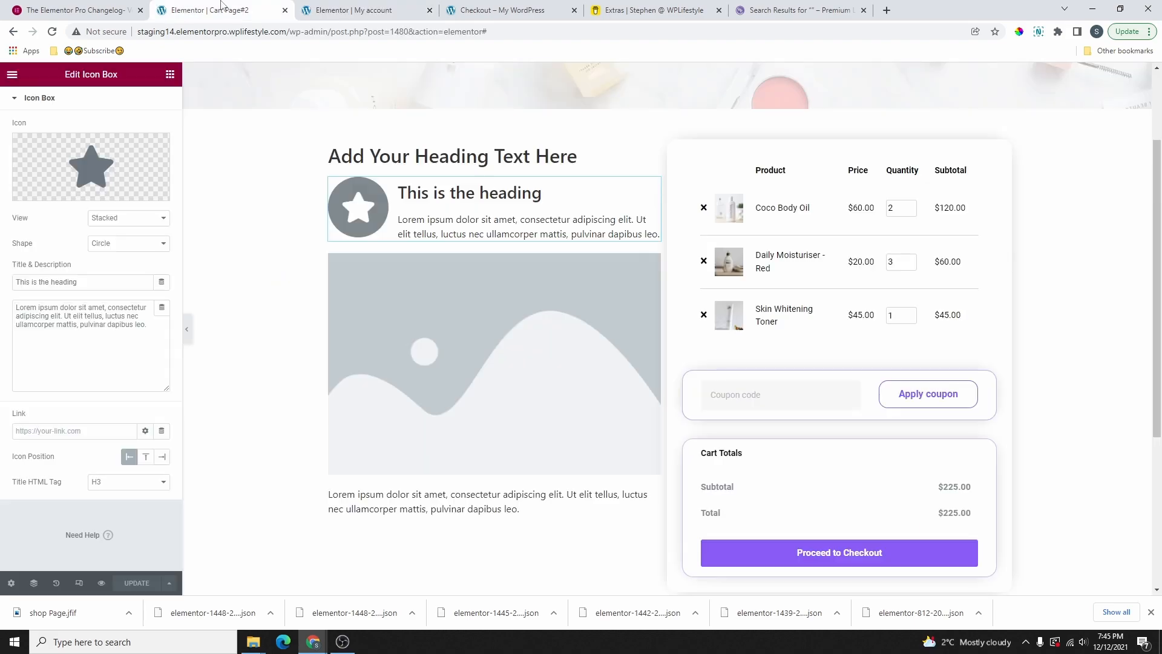
pyautogui.click(12, 74)
pyautogui.click(71, 261)
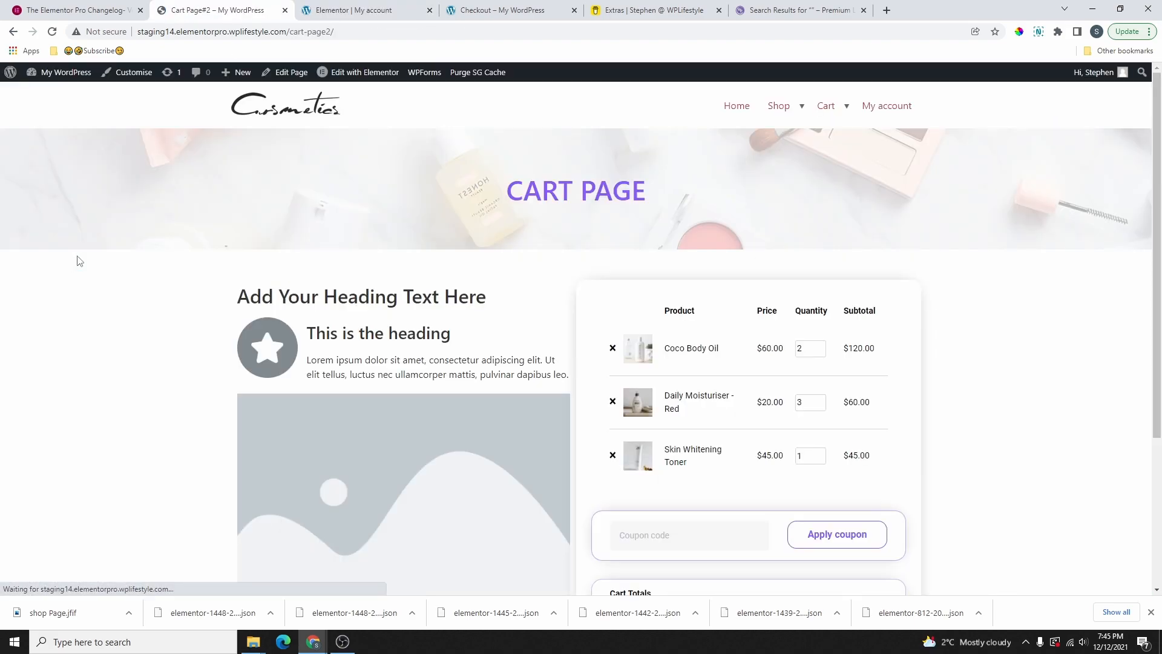
pyautogui.moveTo(80, 78)
pyautogui.click(44, 95)
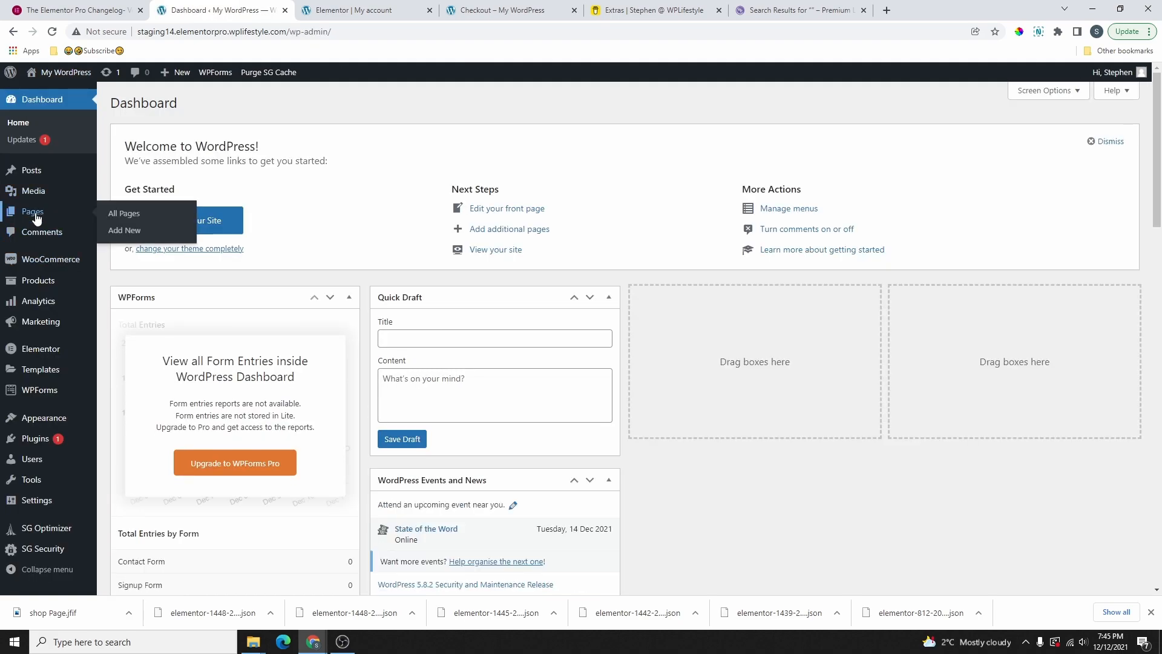
pyautogui.click(179, 210)
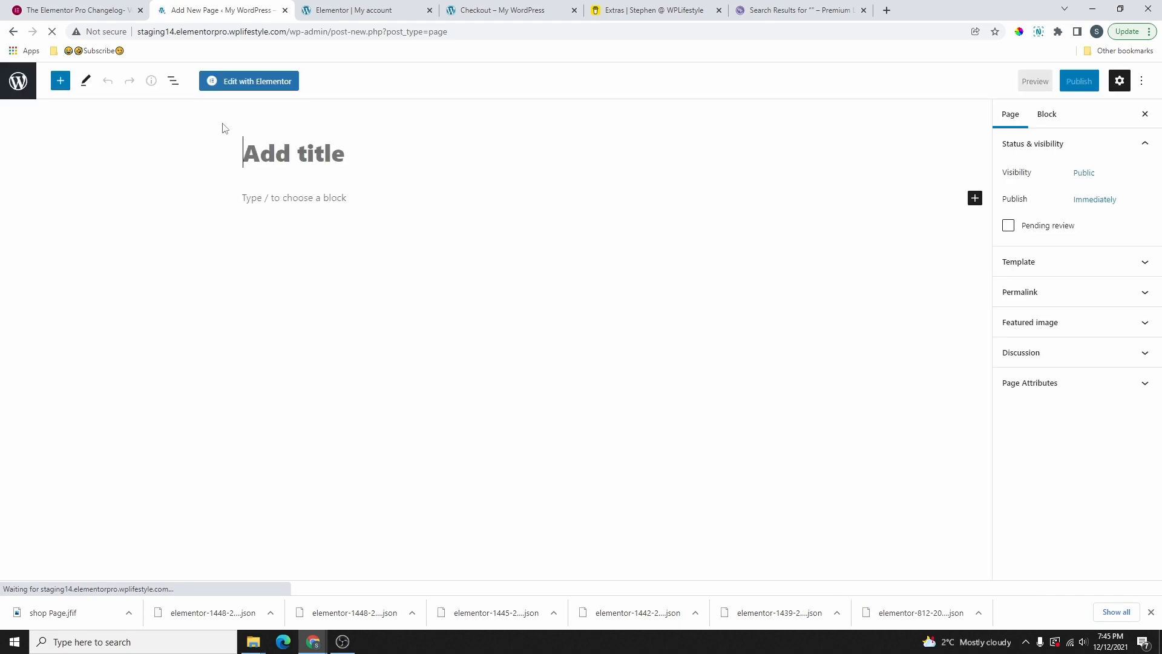
# In the Elementor editor of the My account page, add an empty single-column section below the existing account content
pyautogui.click(350, 6)
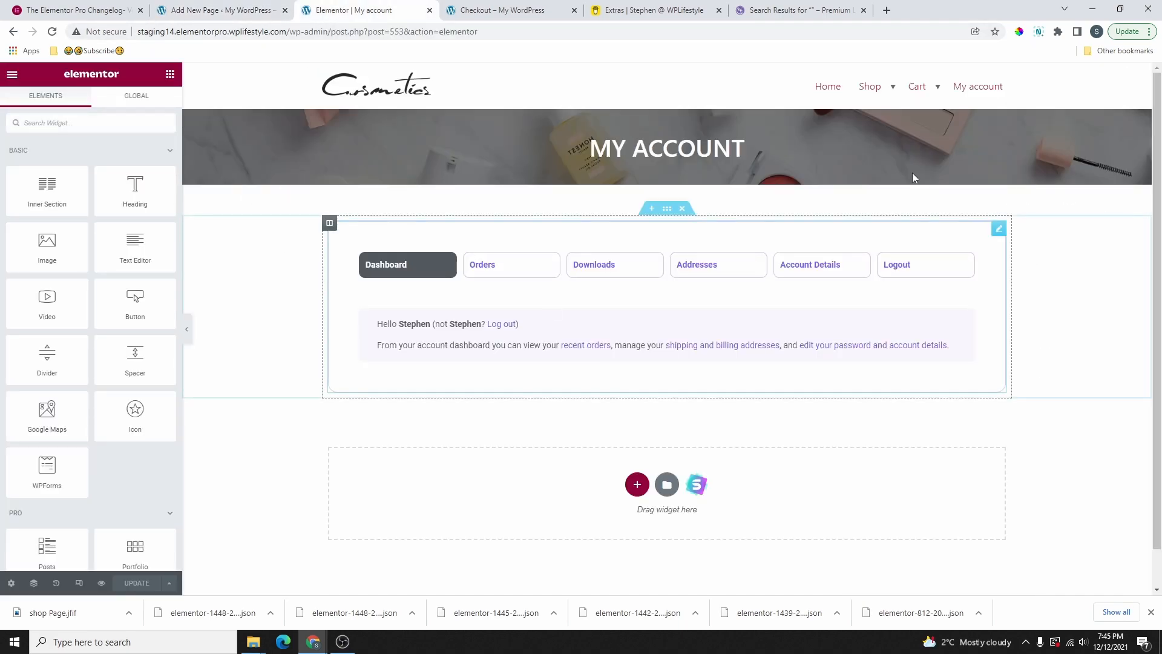
pyautogui.scroll(-1, 678, 308)
pyautogui.click(637, 444)
pyautogui.click(518, 407)
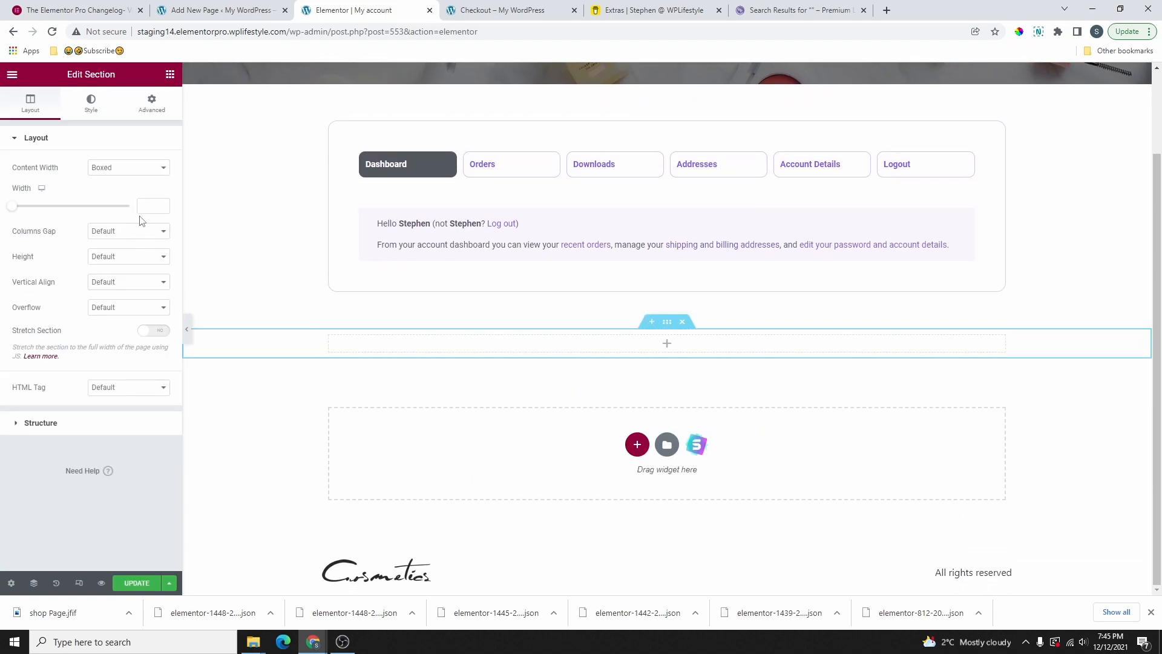
# Search the widgets for "my" and place a My Account widget in the new empty section
pyautogui.click(170, 75)
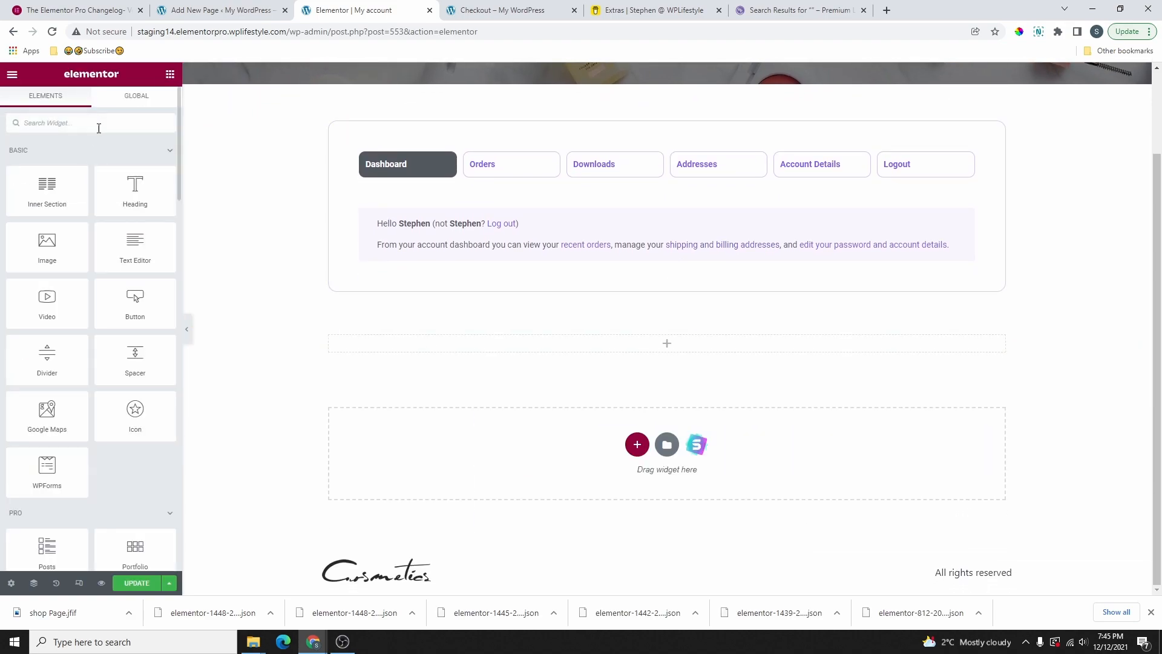
pyautogui.click(98, 128)
pyautogui.write('my')
pyautogui.moveTo(48, 224); pyautogui.dragTo(669, 342)
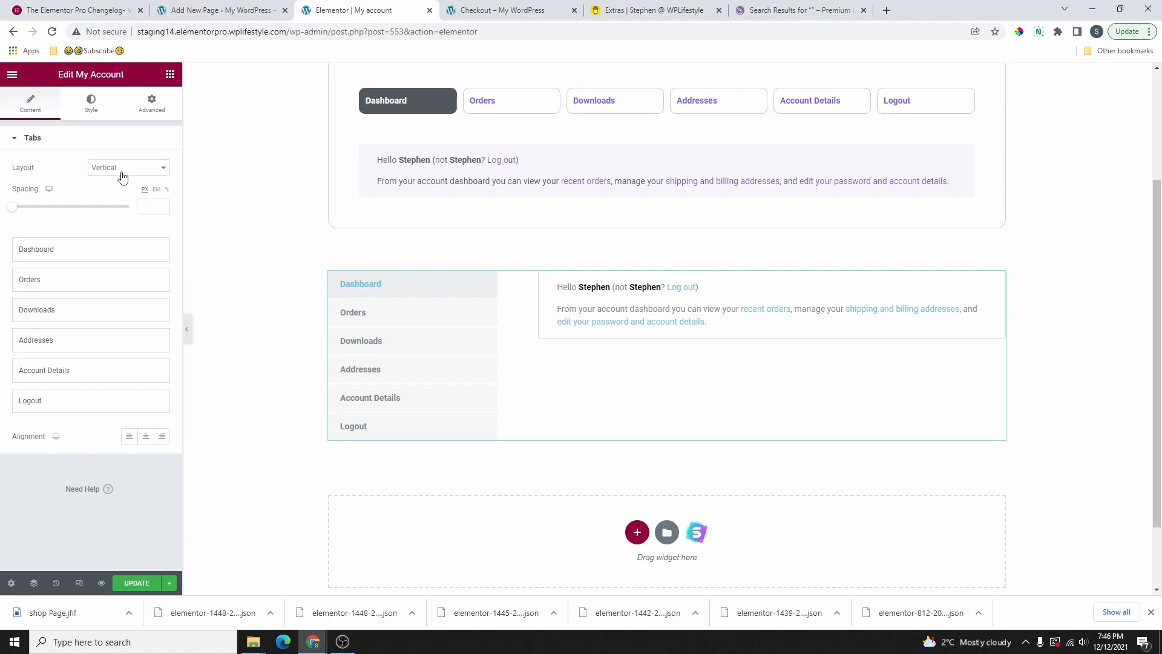
# Set the tabs layout of the new My Account widget to Horizontal
pyautogui.scroll(1, 513, 345)
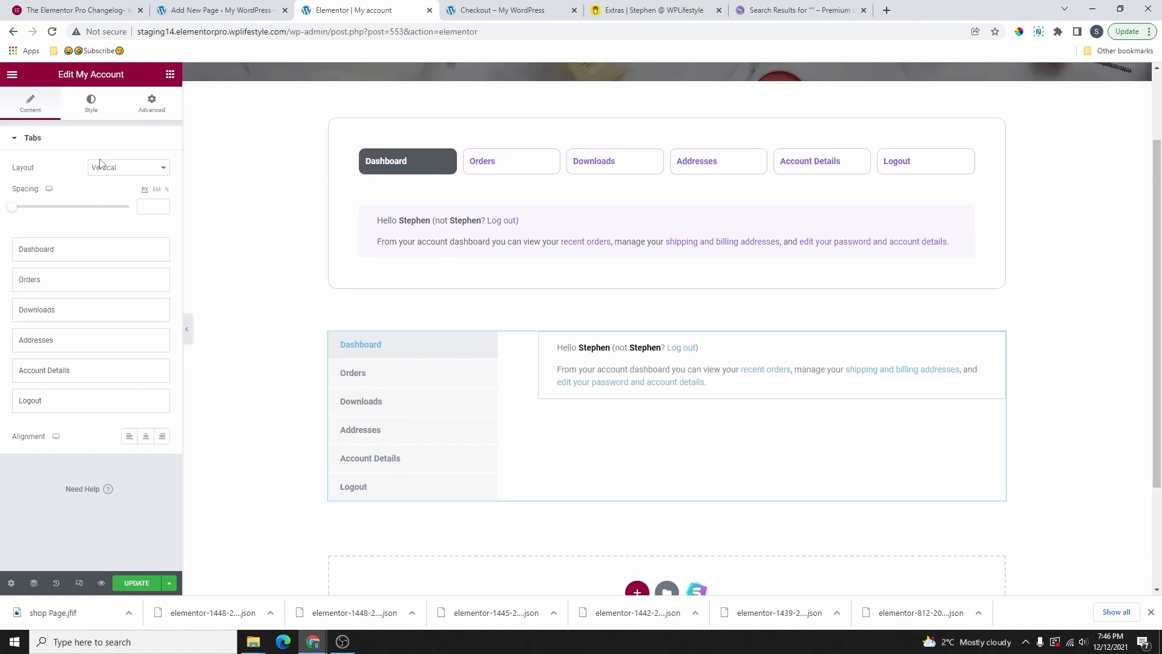
pyautogui.click(128, 172)
pyautogui.click(115, 191)
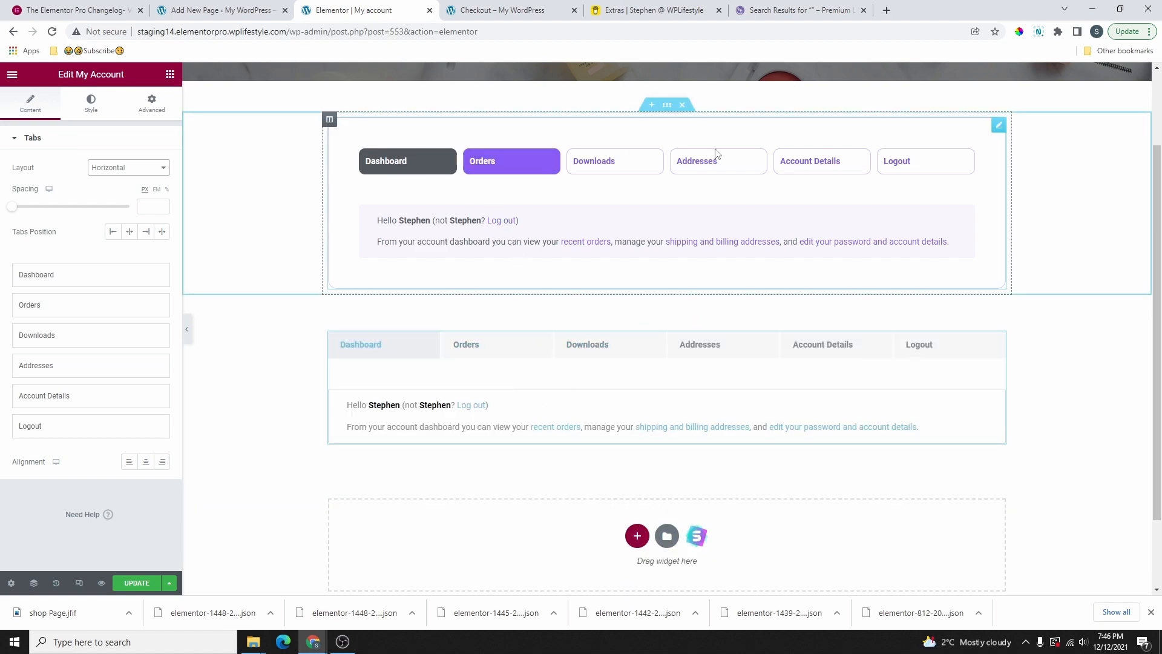
pyautogui.scroll(-2, 485, 228)
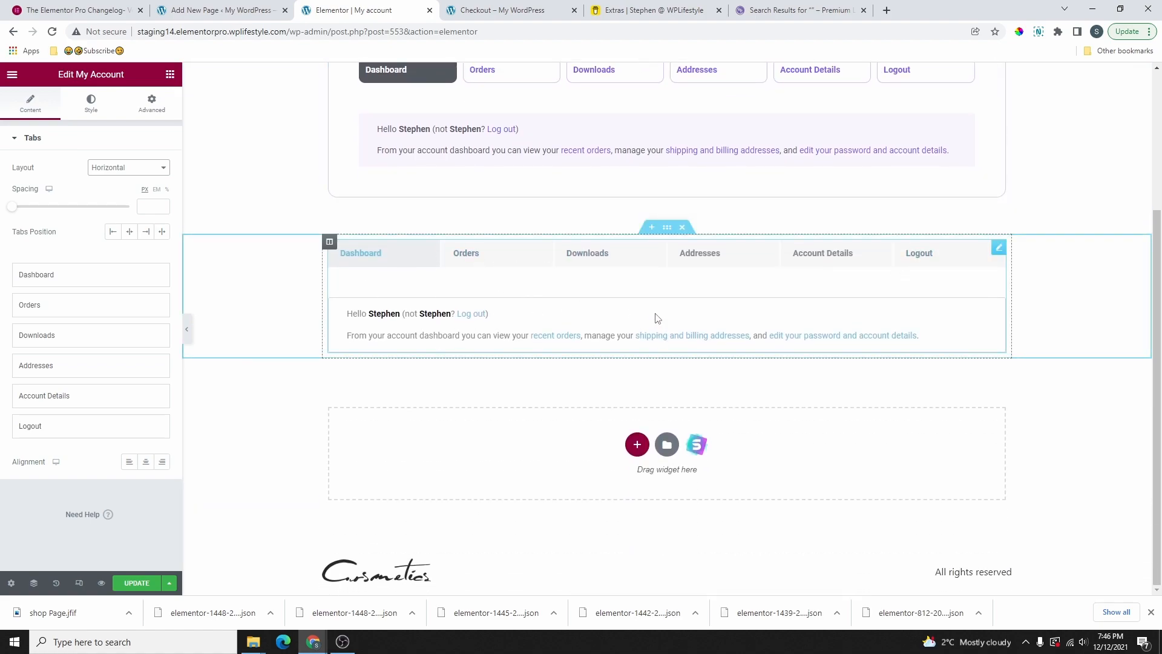
# Give the My Account widget's sections a solid border 1 px wide on all sides
pyautogui.click(91, 104)
pyautogui.scroll(-5, 95, 394)
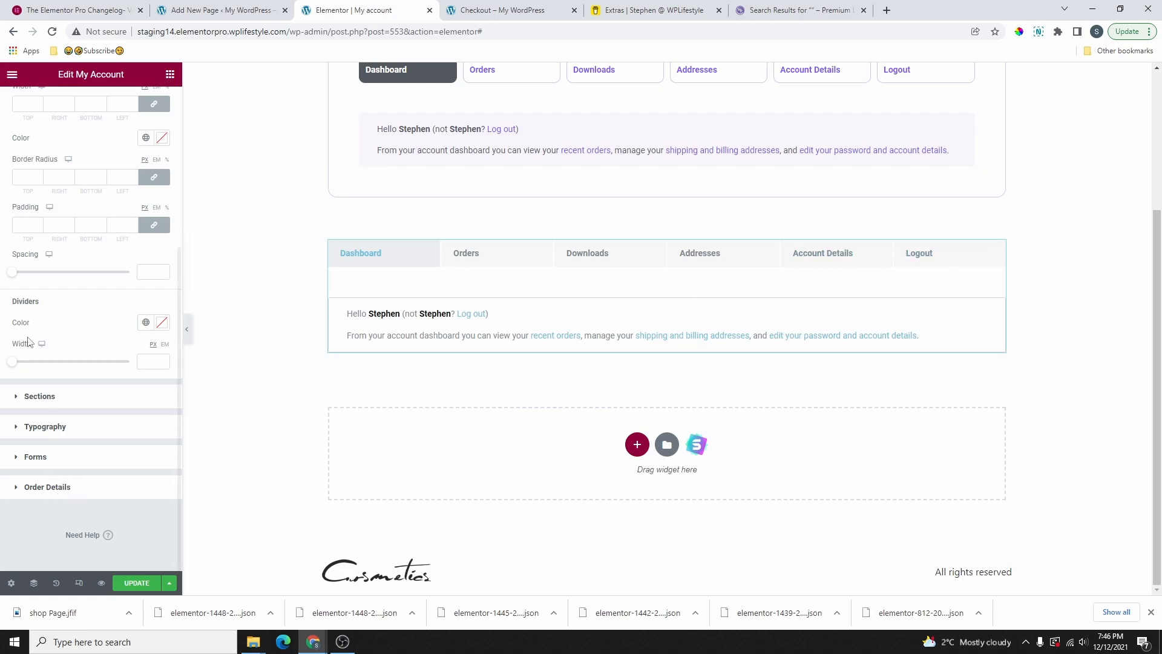
pyautogui.click(50, 396)
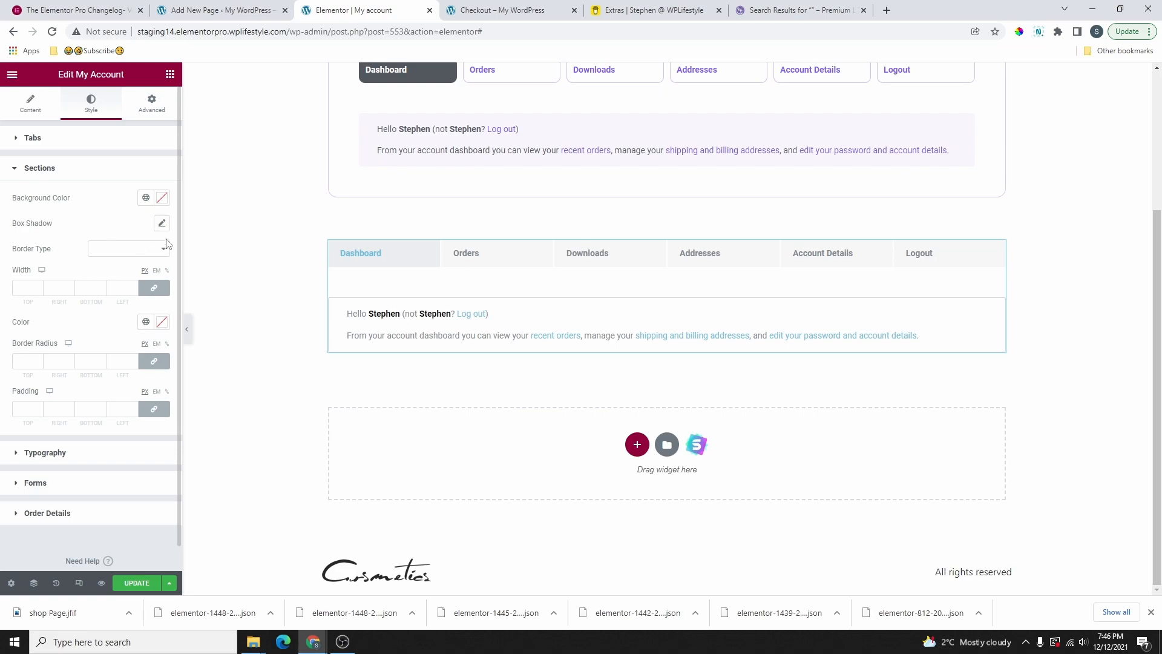
pyautogui.click(141, 249)
pyautogui.click(121, 272)
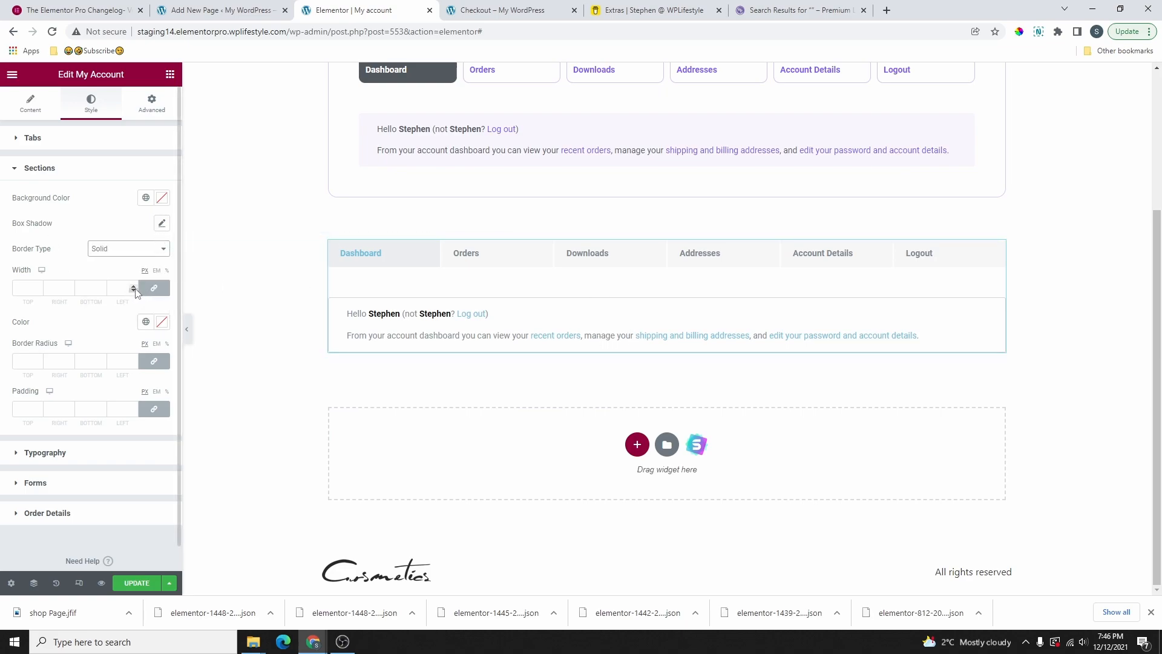
pyautogui.click(133, 287)
# Set the sections' border color to the global purple New Item #5 and reduce its opacity
pyautogui.click(146, 321)
pyautogui.scroll(-2, 82, 442)
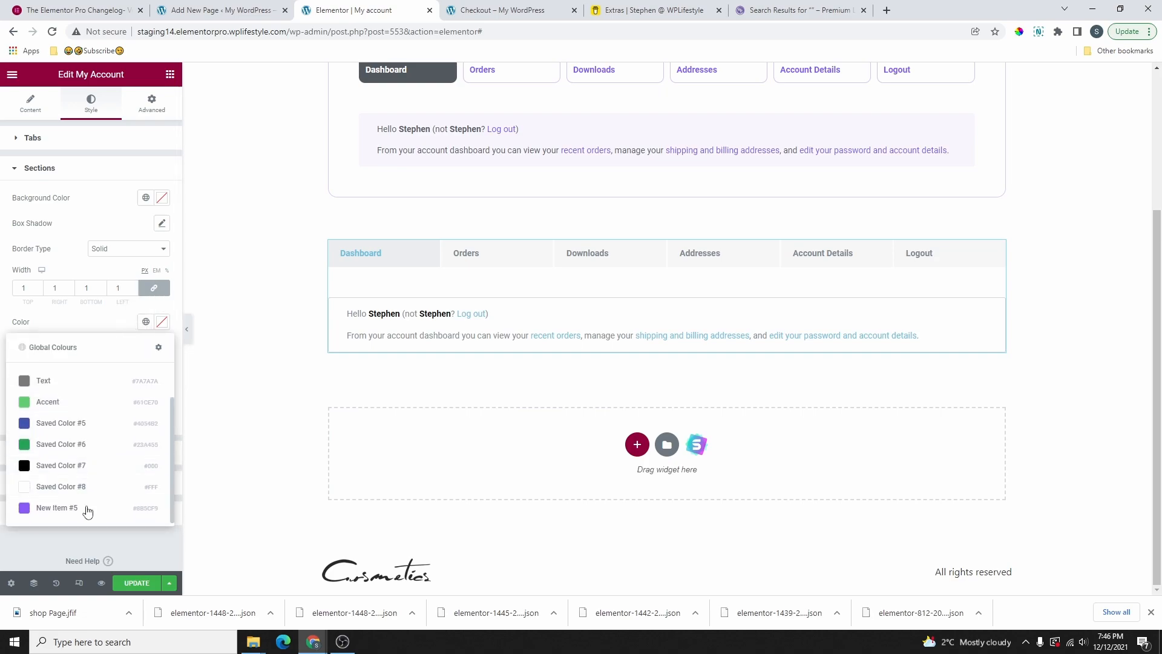
pyautogui.click(74, 513)
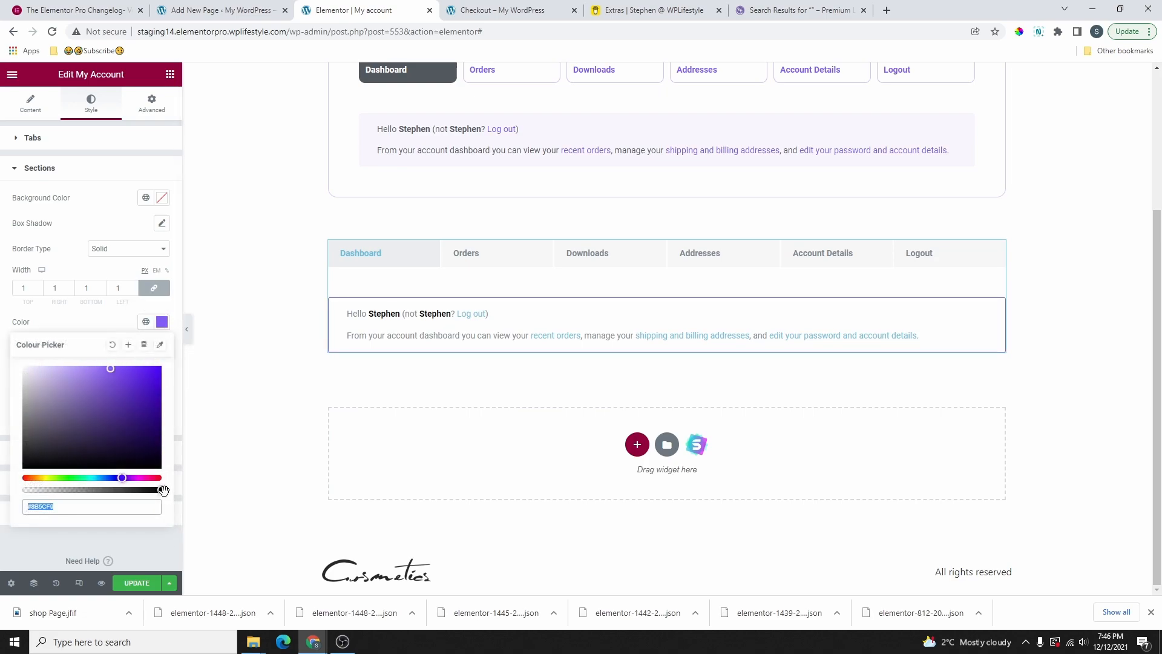
pyautogui.moveTo(162, 490); pyautogui.dragTo(116, 489)
pyautogui.click(238, 192)
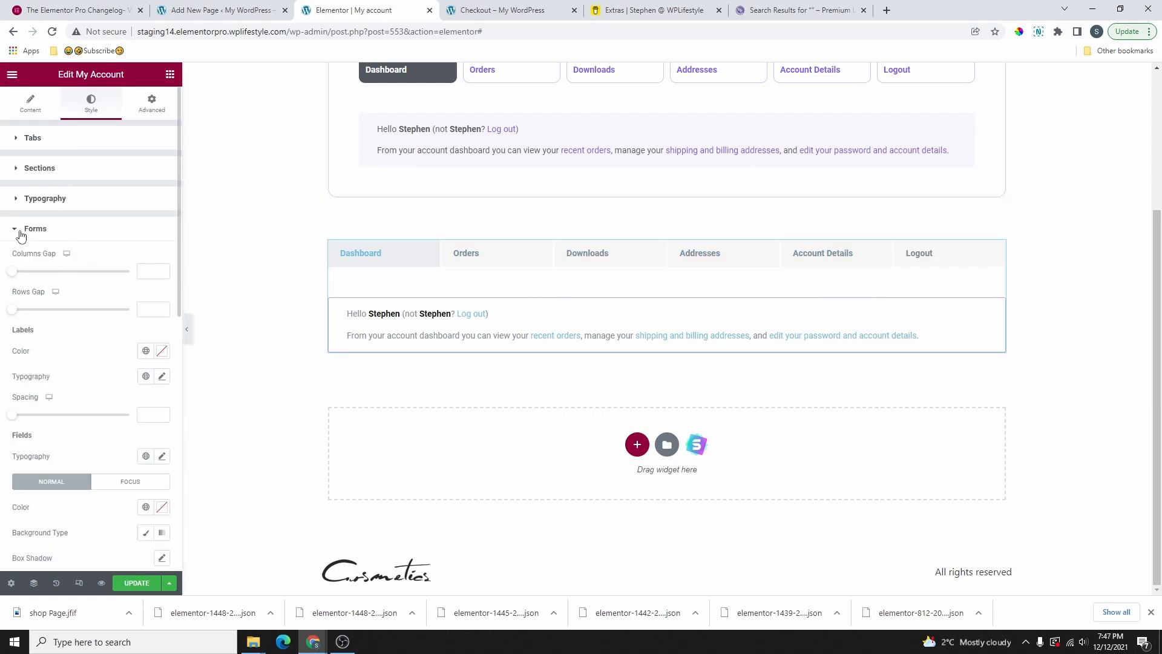
# Set the normal-state text color of the My Account tabs to the global purple color
pyautogui.click(35, 229)
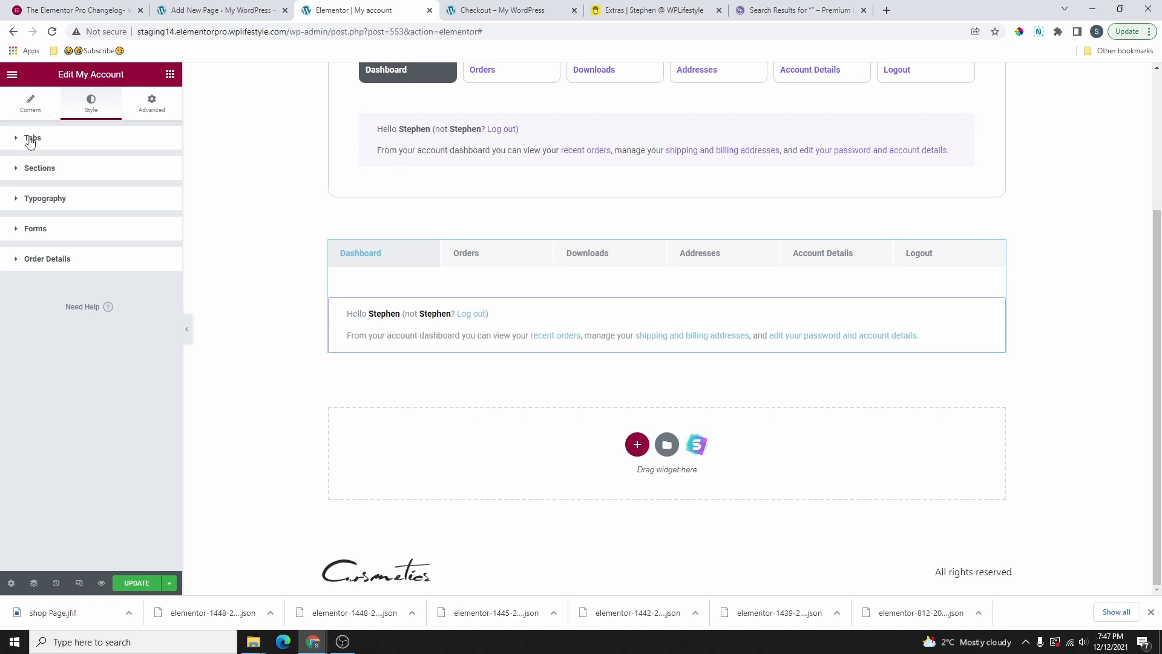
pyautogui.click(30, 139)
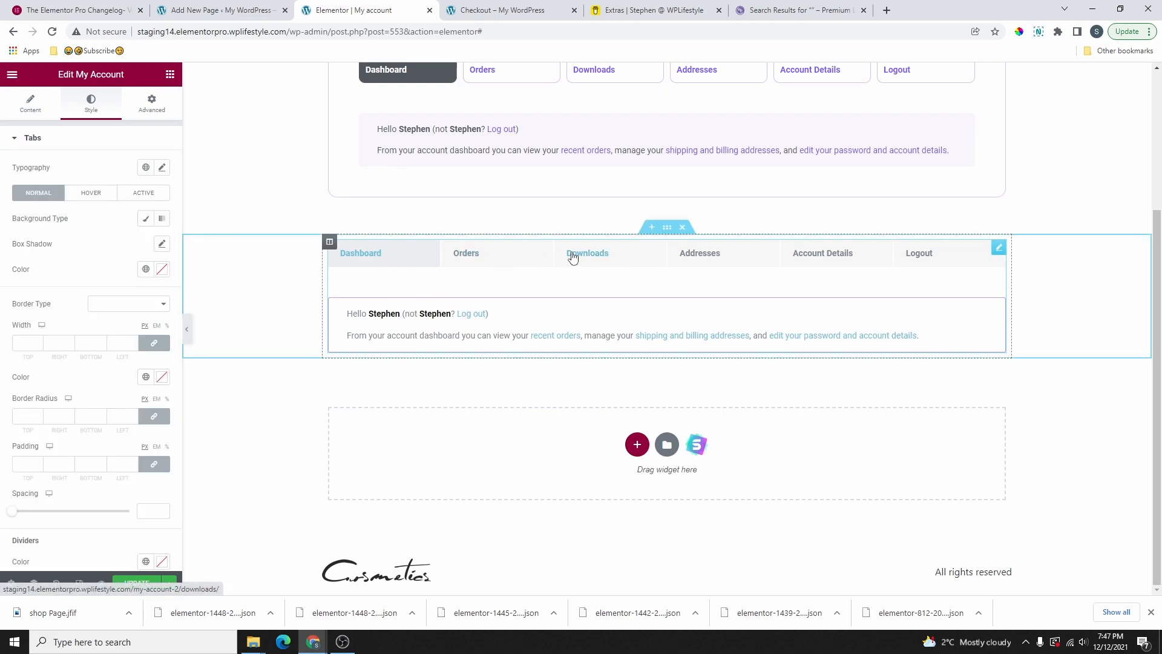
pyautogui.click(145, 271)
pyautogui.scroll(-2, 37, 387)
pyautogui.click(24, 455)
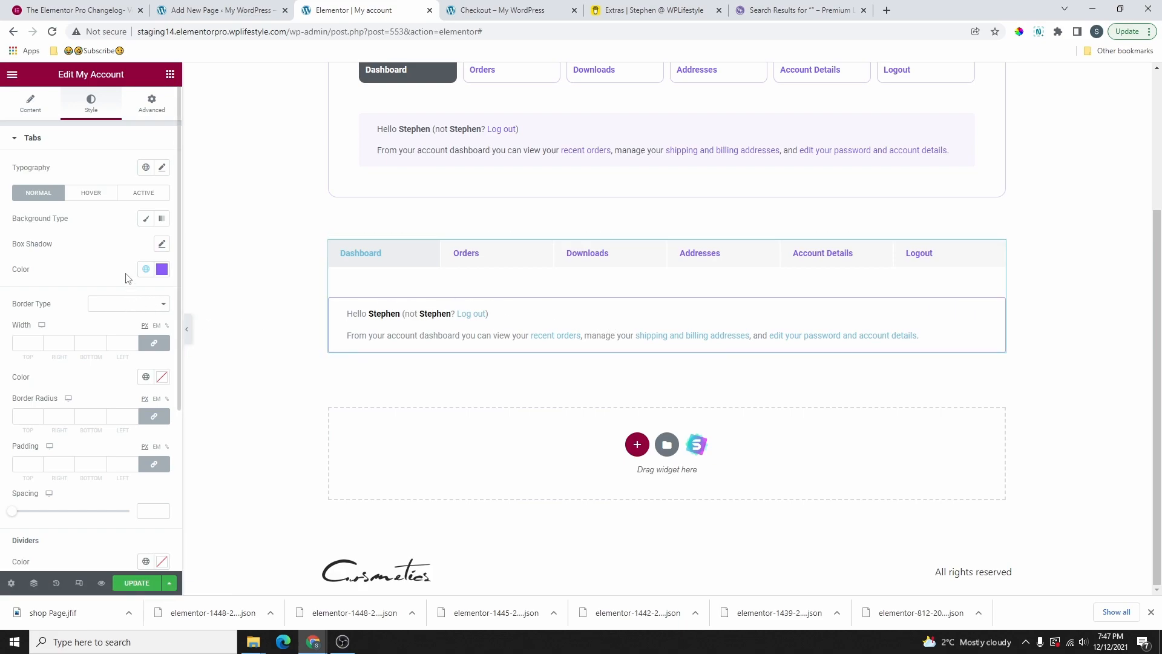
pyautogui.click(64, 143)
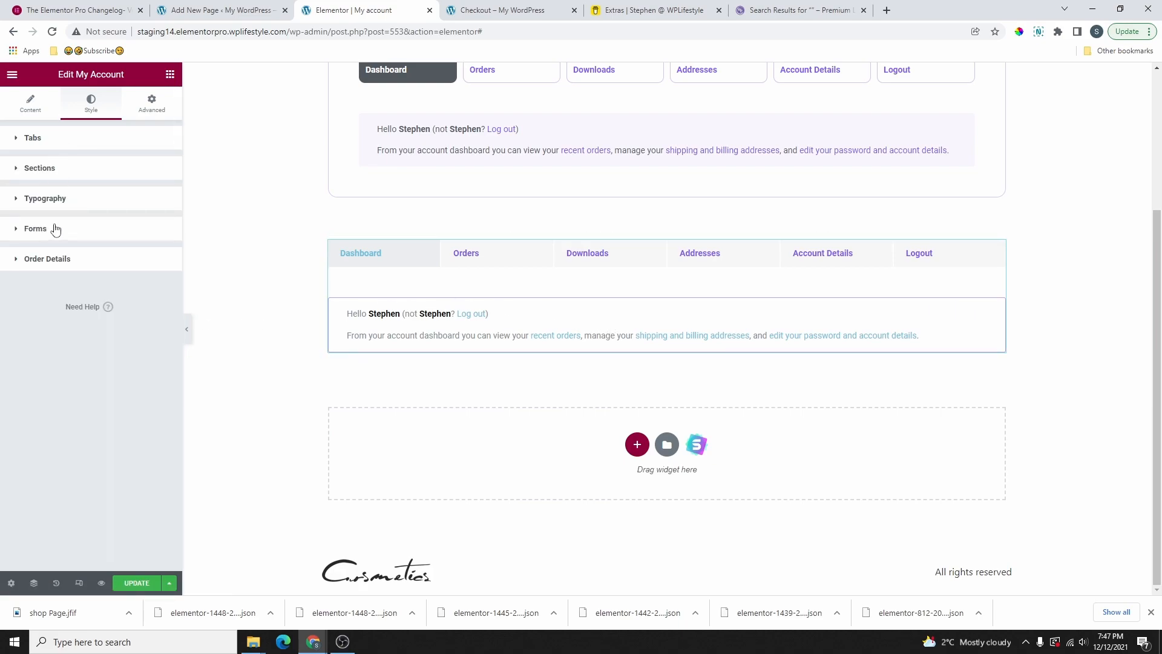
pyautogui.click(43, 144)
pyautogui.scroll(-6, 99, 462)
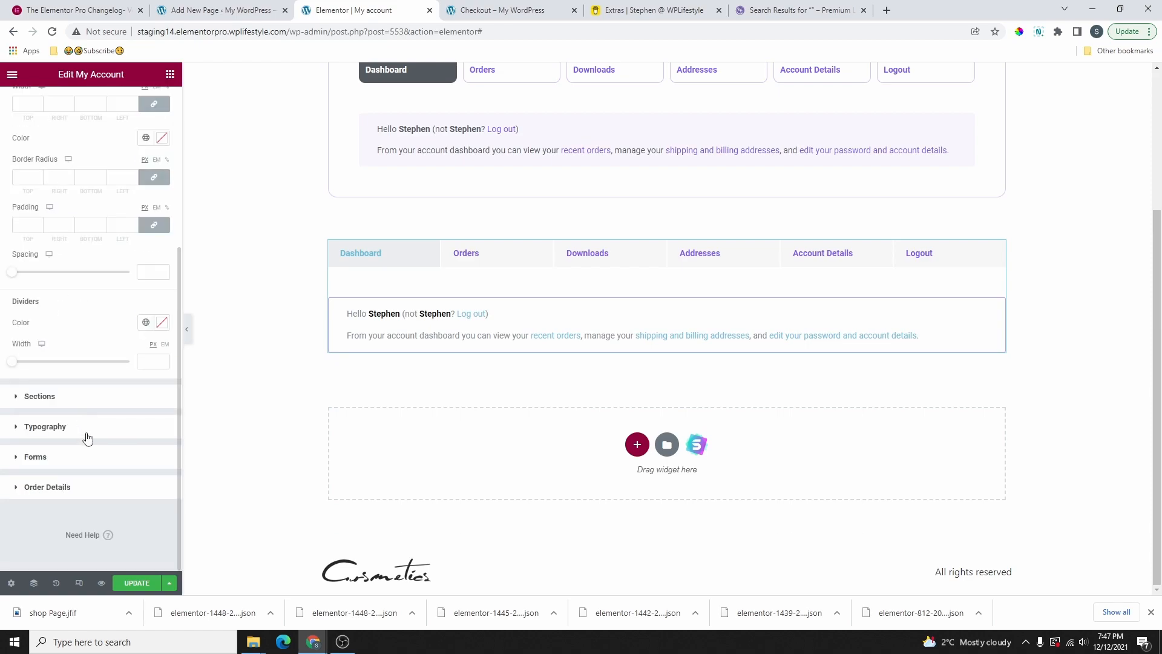
pyautogui.scroll(6, 91, 363)
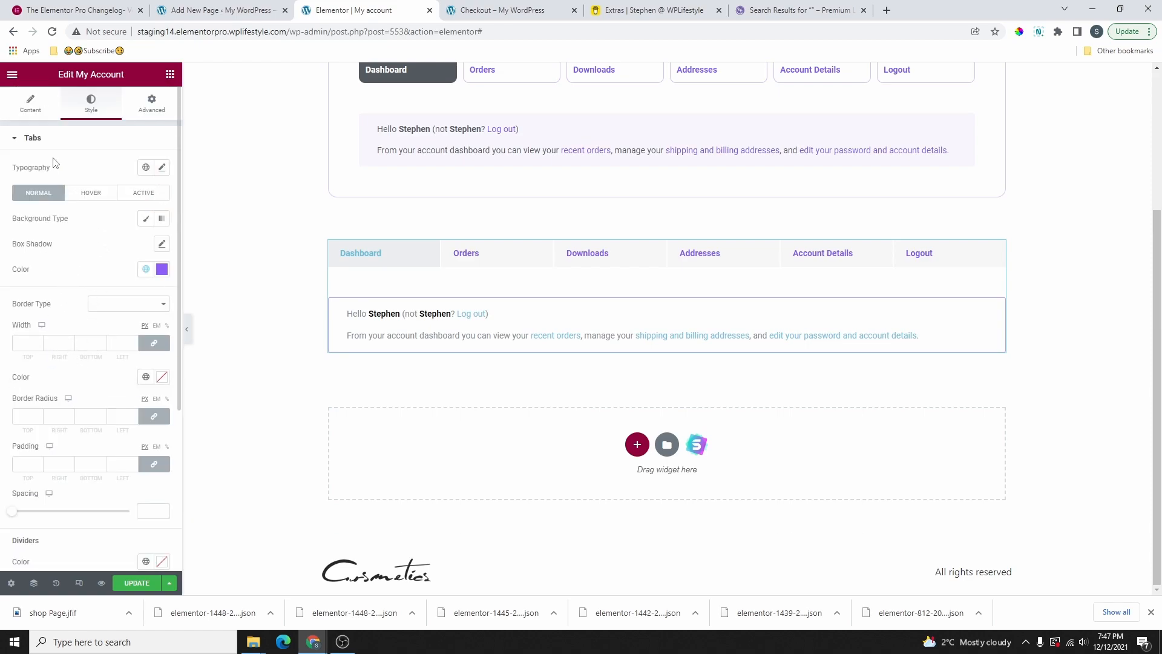
pyautogui.click(43, 143)
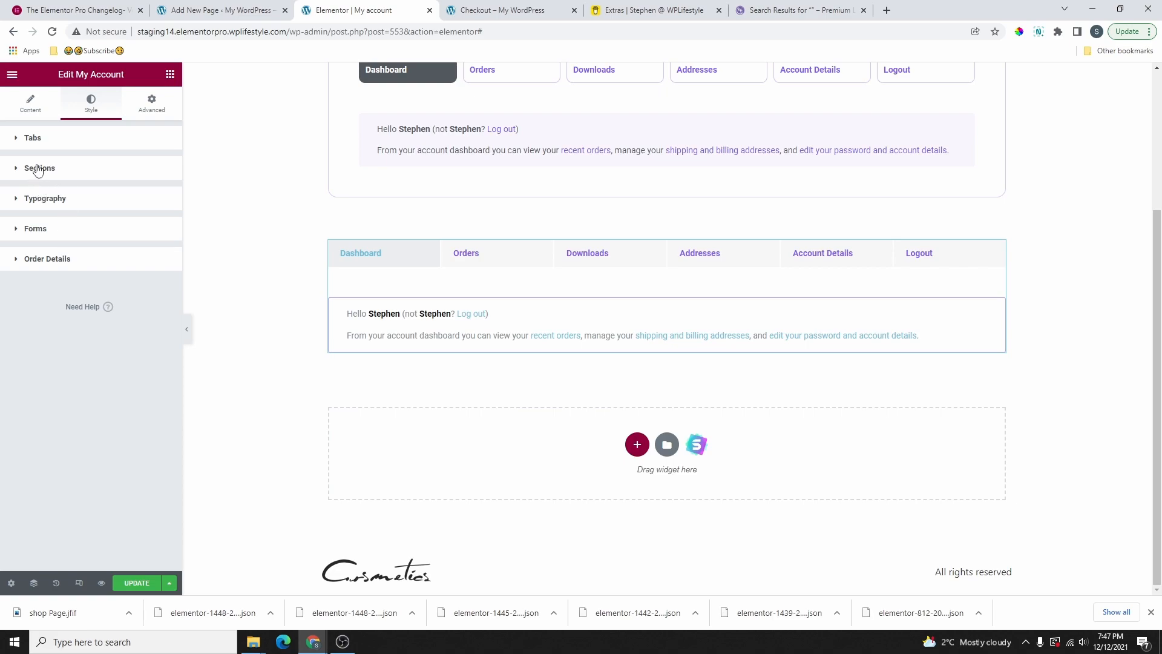
# Look through the Sections, Typography and Forms style settings of the new My Account widget
pyautogui.click(38, 170)
pyautogui.scroll(-1, 126, 391)
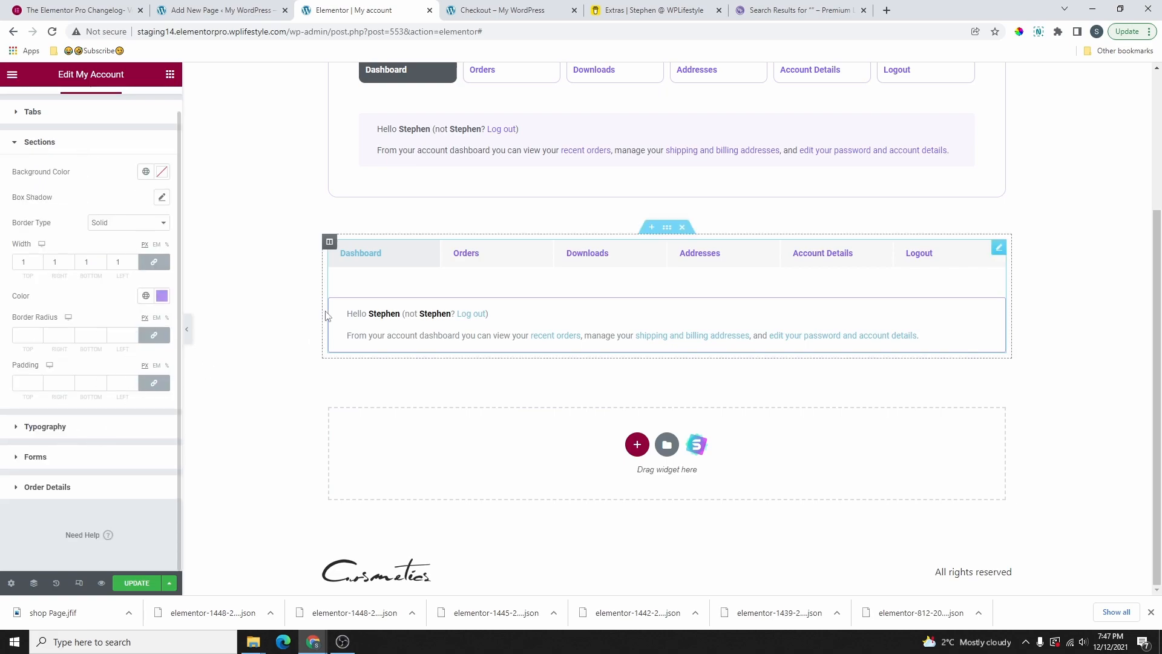
pyautogui.scroll(1, 84, 343)
pyautogui.click(39, 169)
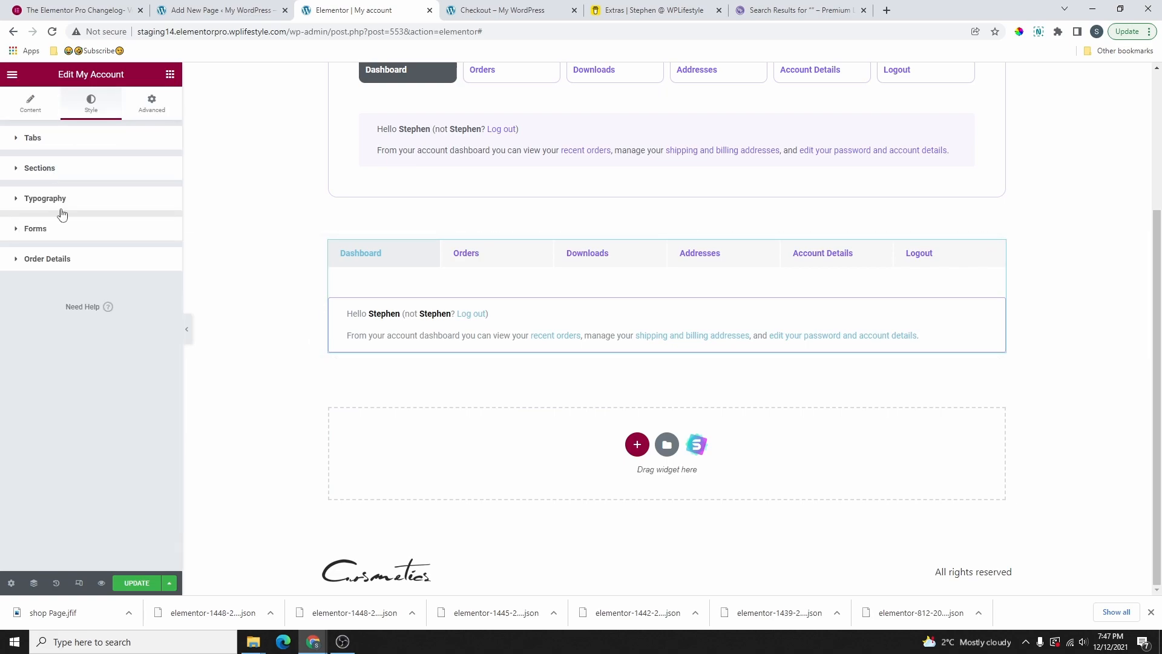
pyautogui.click(53, 199)
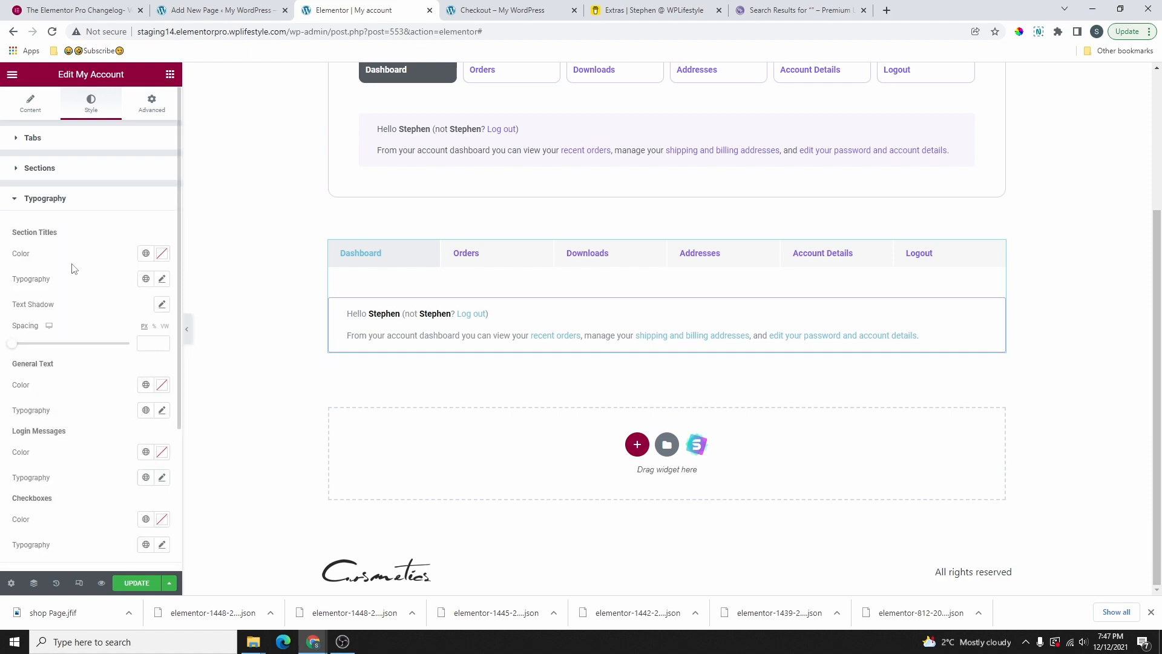
pyautogui.click(40, 201)
pyautogui.click(52, 236)
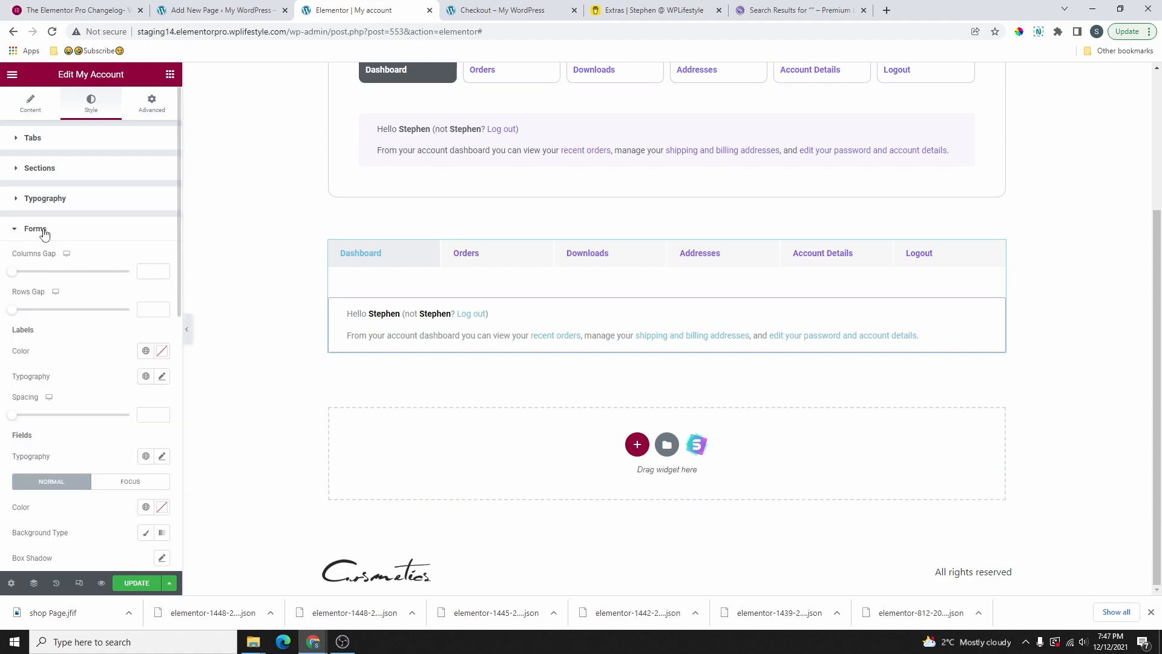
pyautogui.click(43, 233)
# Set the Titles & Totals color in the widget's order details to the global purple, with its Orders tab shown in the preview
pyautogui.click(51, 267)
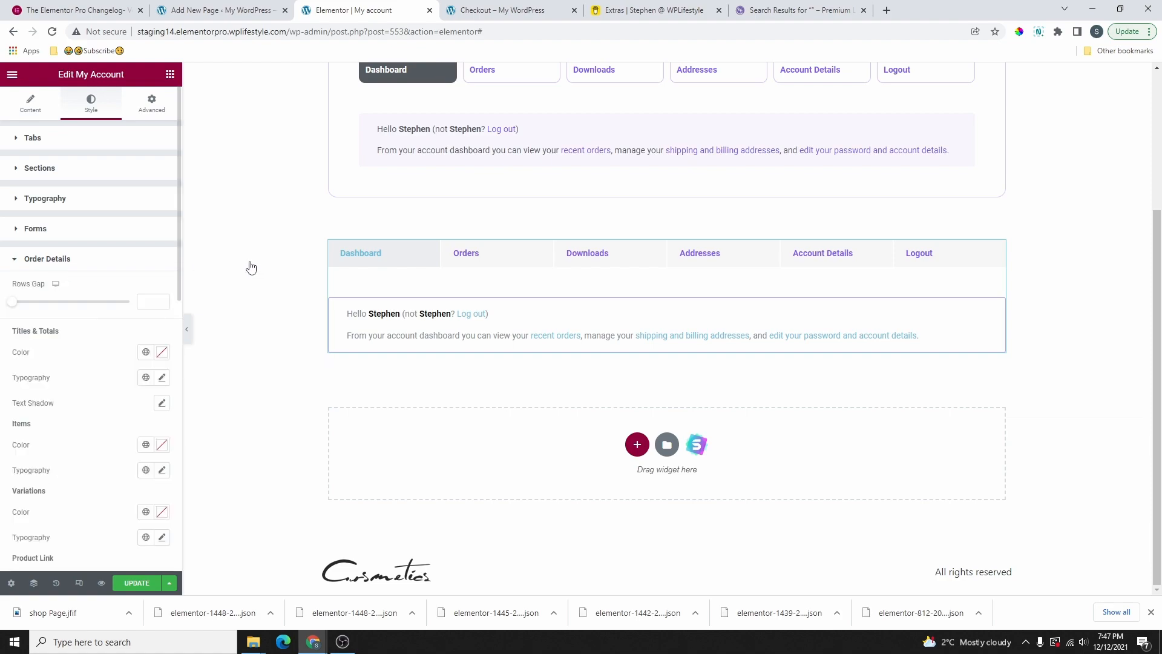
pyautogui.click(478, 260)
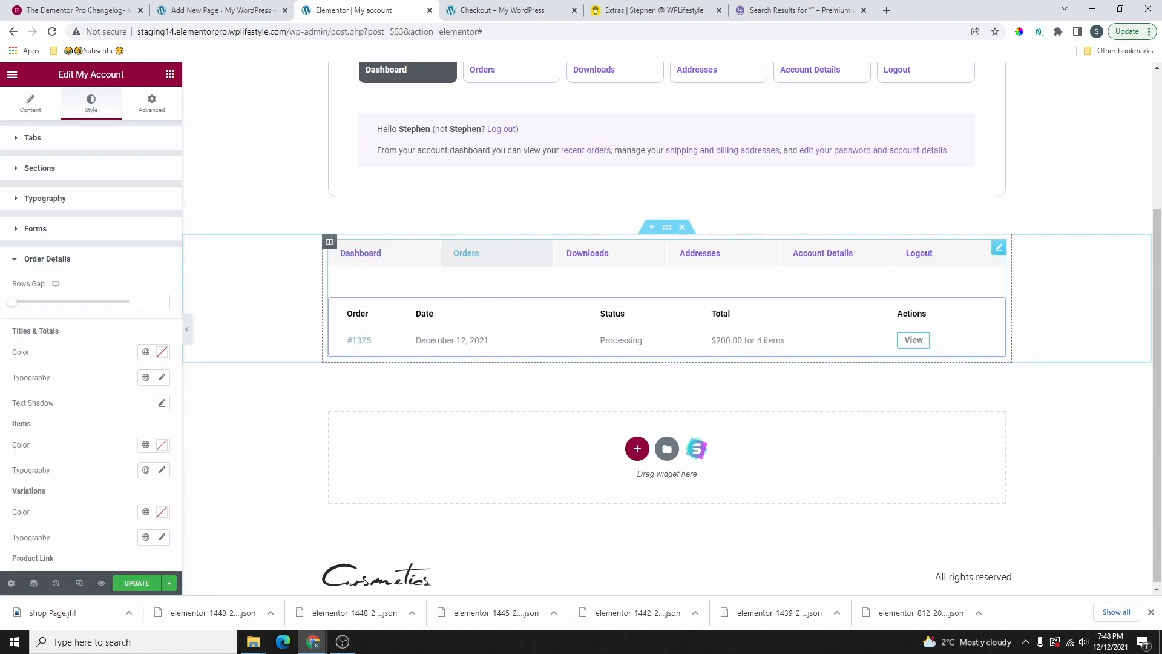
pyautogui.scroll(-1, 90, 363)
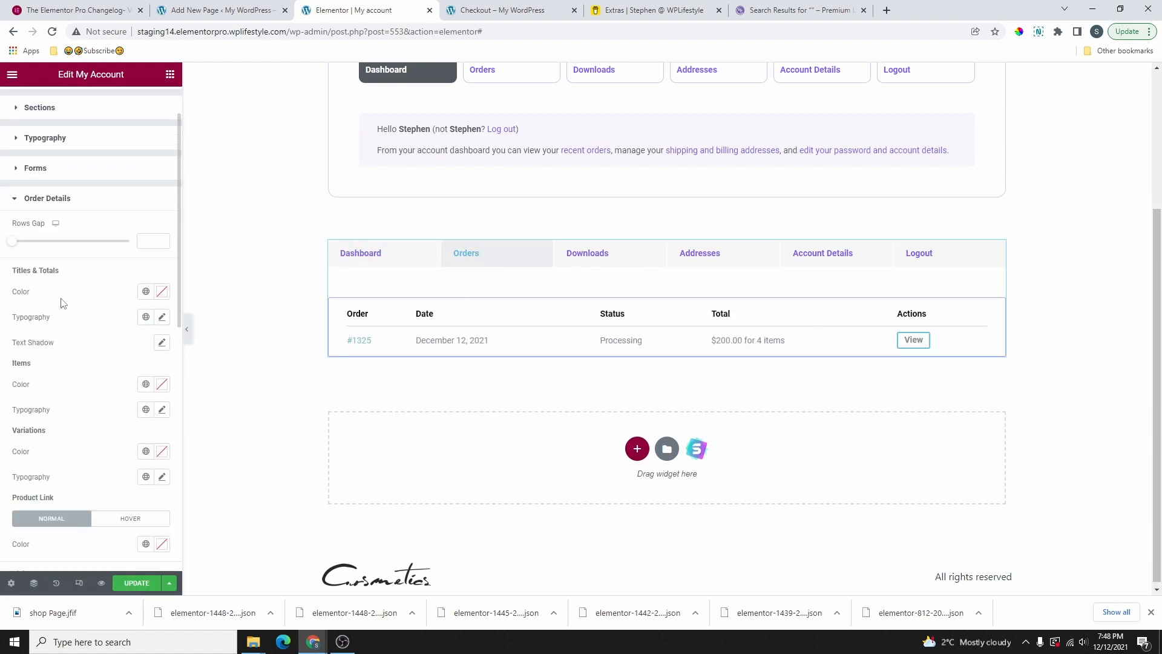
pyautogui.click(146, 291)
pyautogui.scroll(-2, 73, 424)
pyautogui.click(60, 478)
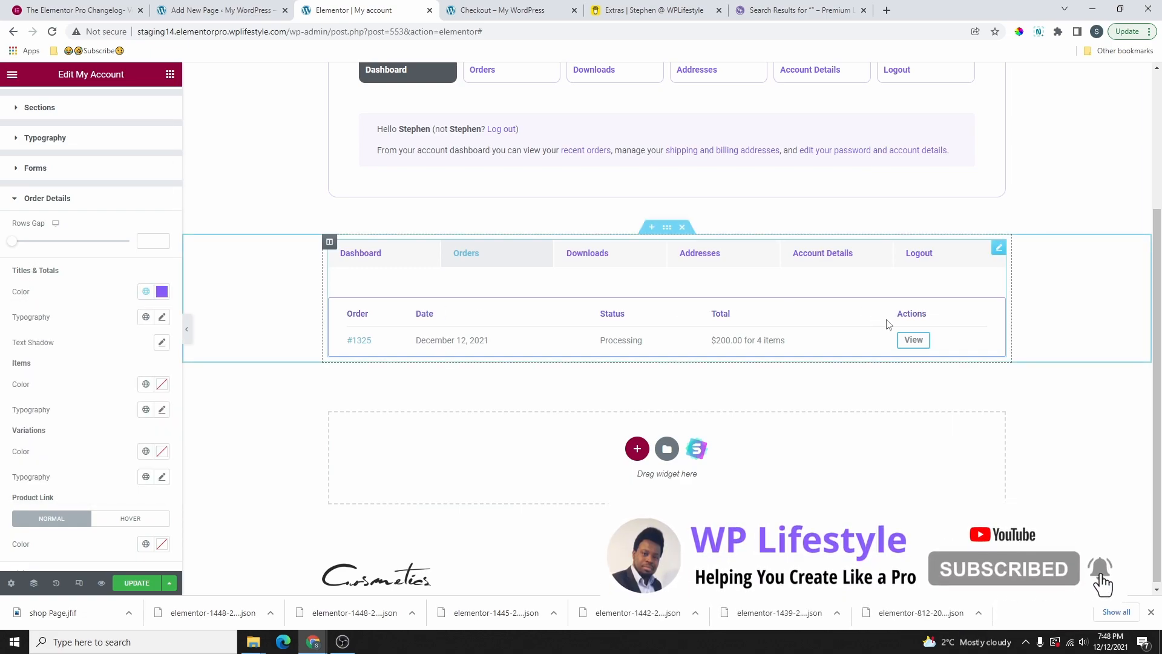
# Examine the Orders and Downloads content of the first styled My Account widget on the page
pyautogui.scroll(3, 422, 191)
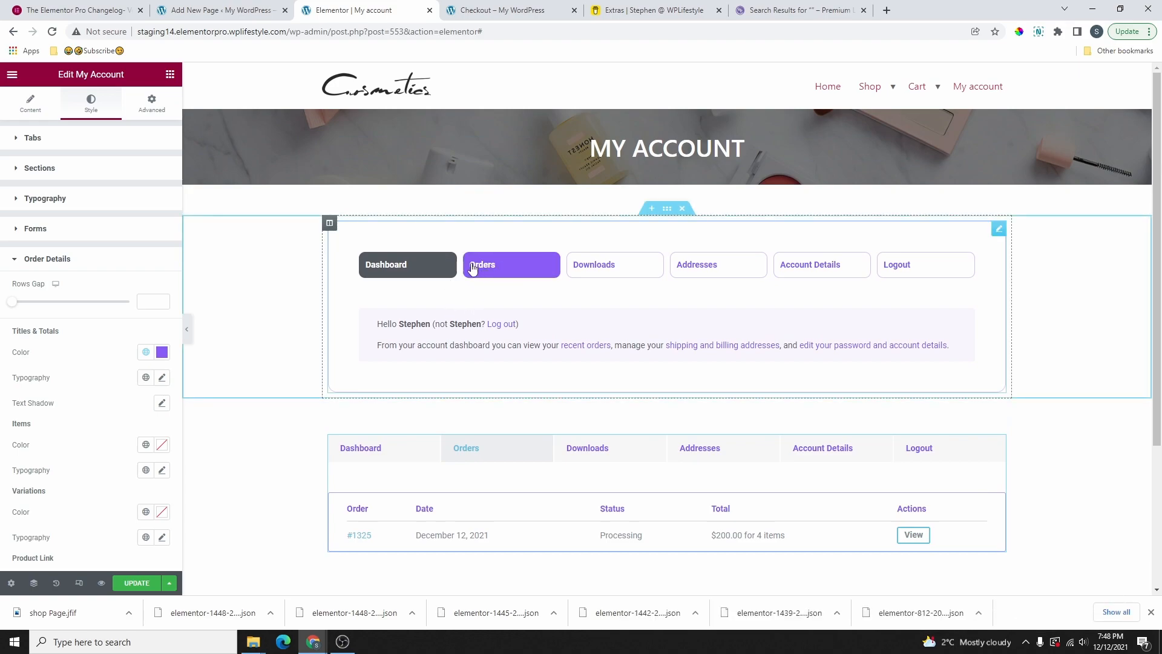
pyautogui.click(510, 268)
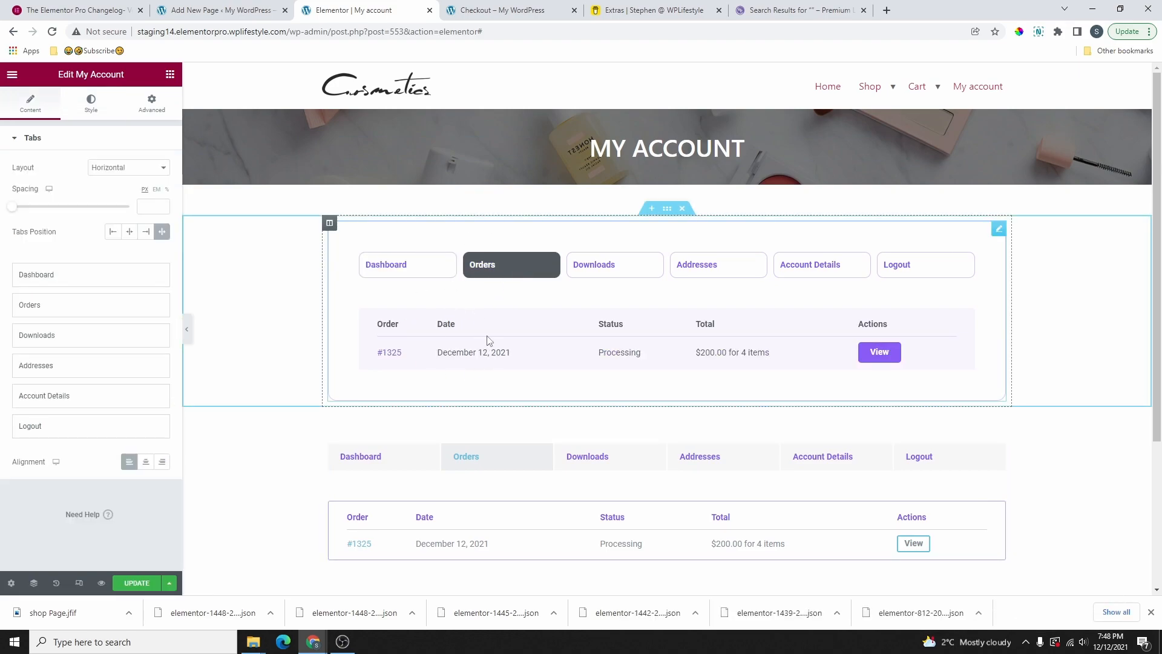
pyautogui.scroll(-1, 887, 348)
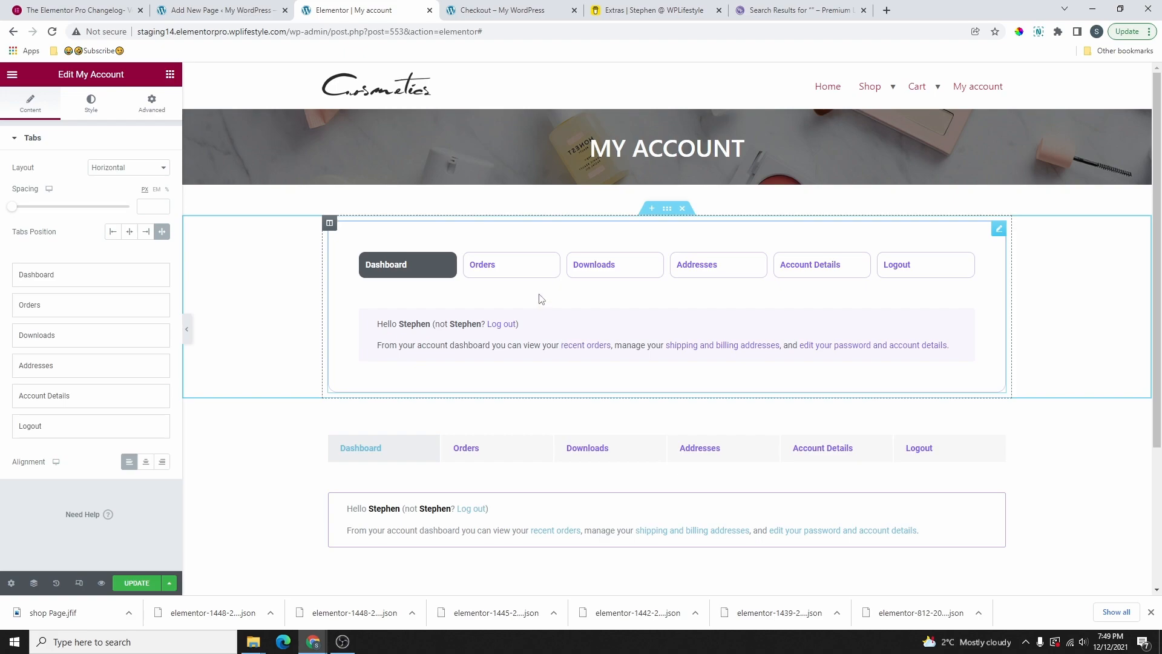
pyautogui.click(584, 270)
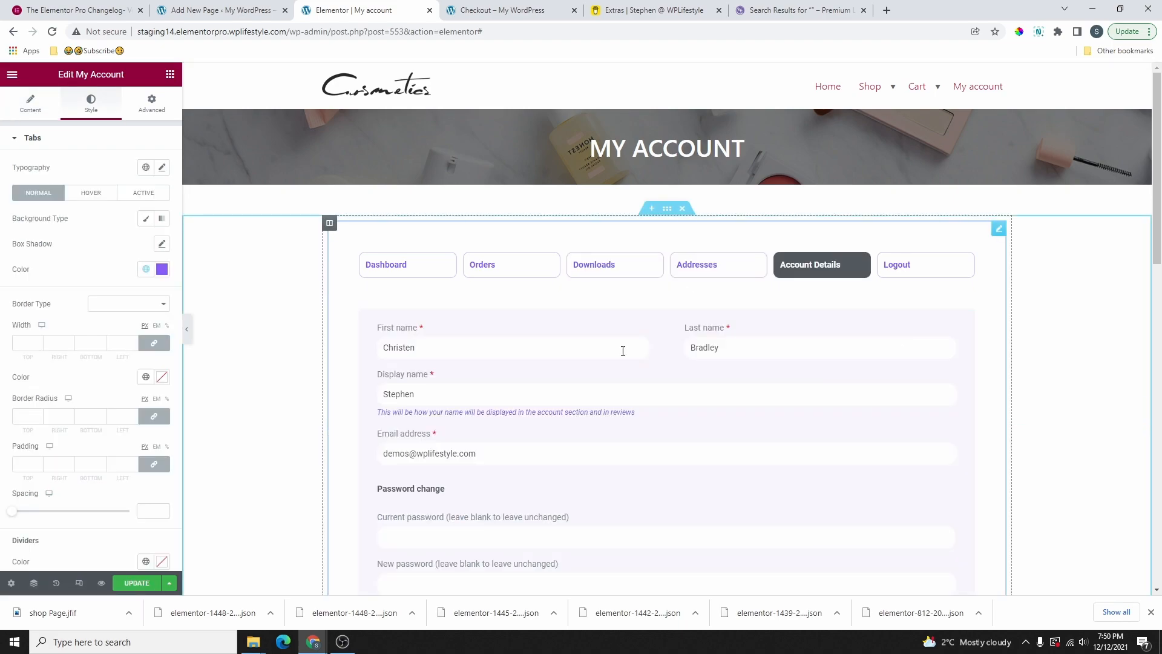
# Save the My Account page and leave the editor to view the live page
pyautogui.click(137, 583)
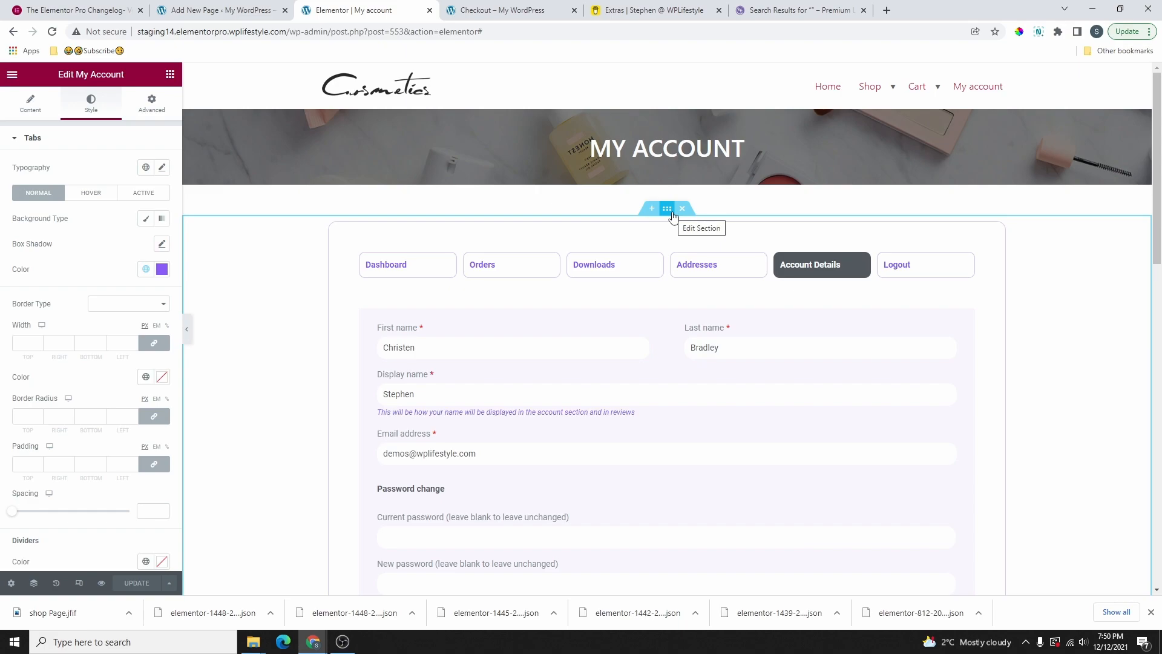
pyautogui.hotkey('ctrl', 'Tab')
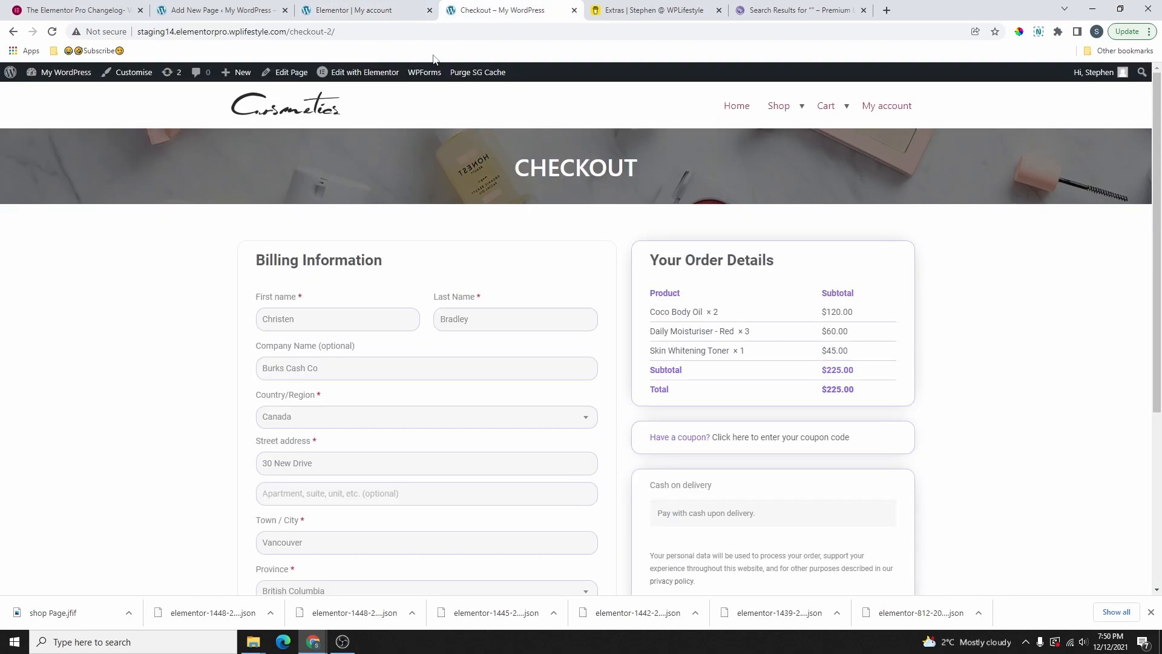
pyautogui.click(354, 10)
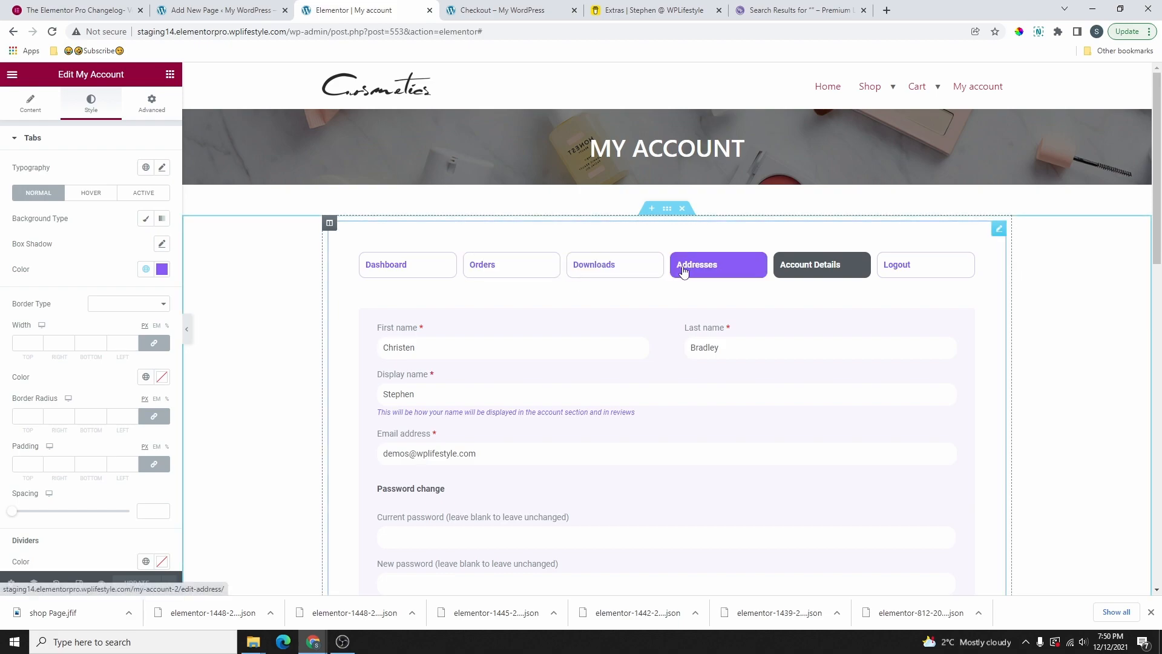
pyautogui.click(12, 73)
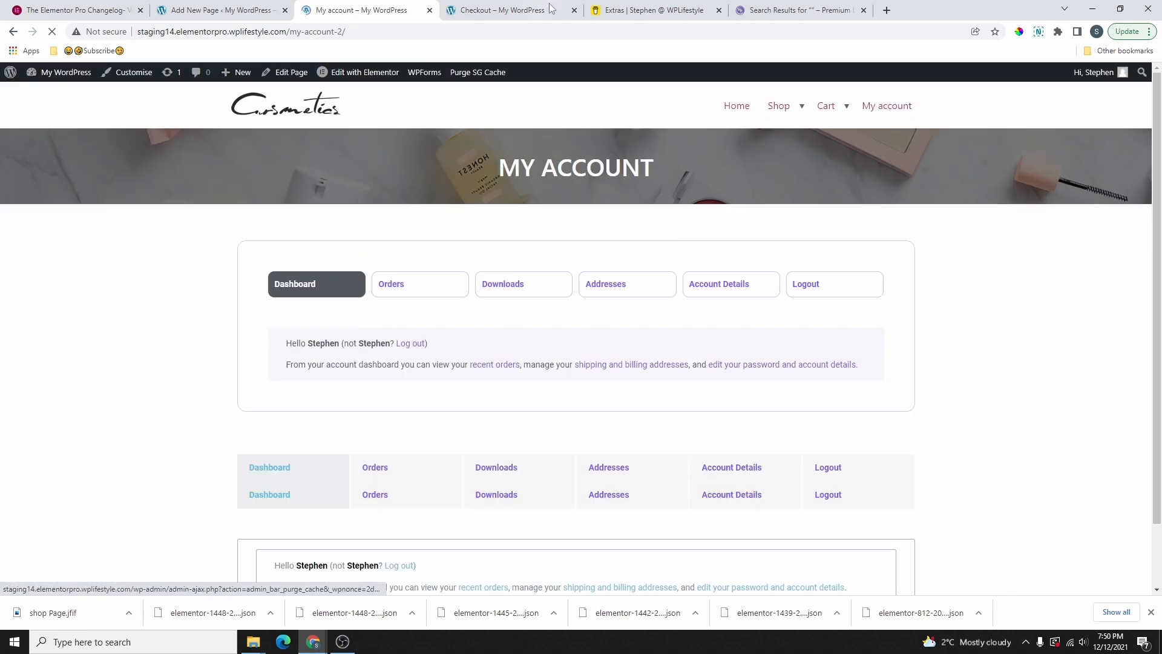
# Switch to the Buy Me a Coffee extras page and open the Elementor Custom Shop, Cart, Checkout, My Acct. & Single template listing
pyautogui.click(647, 10)
pyautogui.scroll(-3, 372, 368)
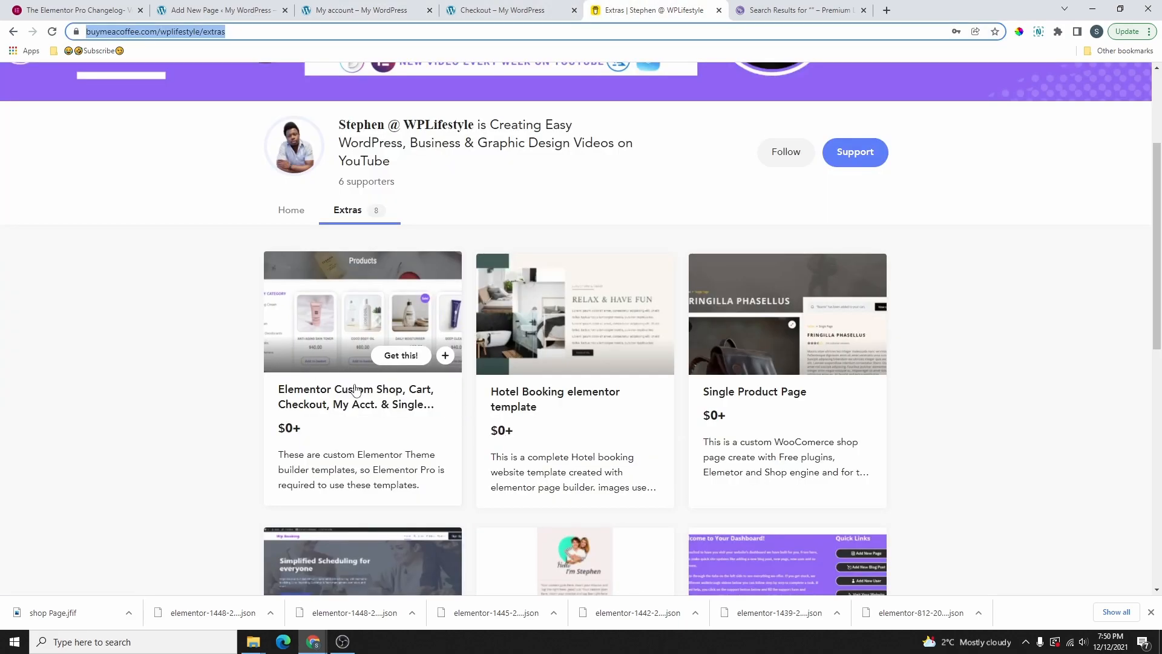
pyautogui.click(383, 420)
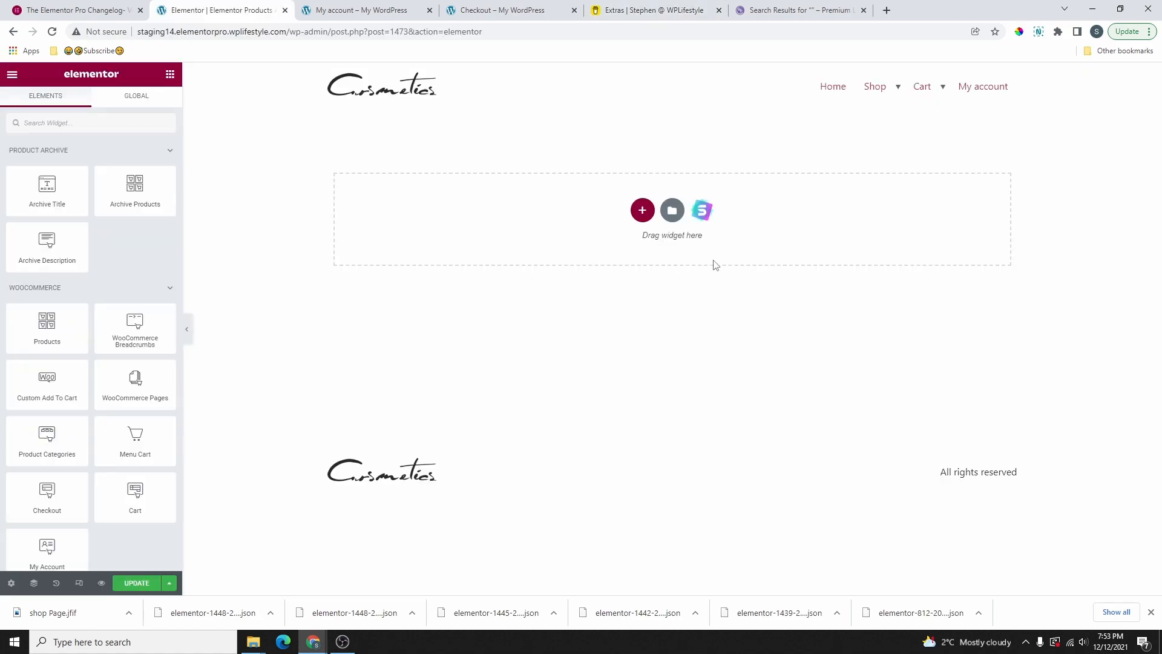
# Import the downloaded template file into the Elementor template library from the empty products archive
pyautogui.click(672, 211)
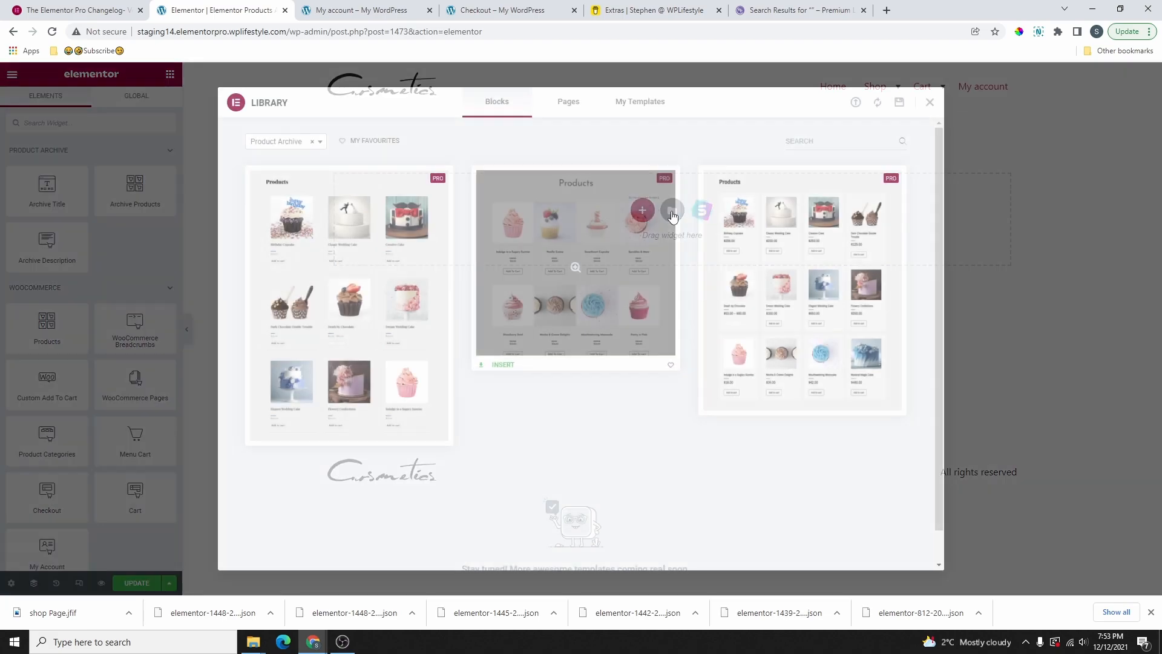
pyautogui.click(855, 104)
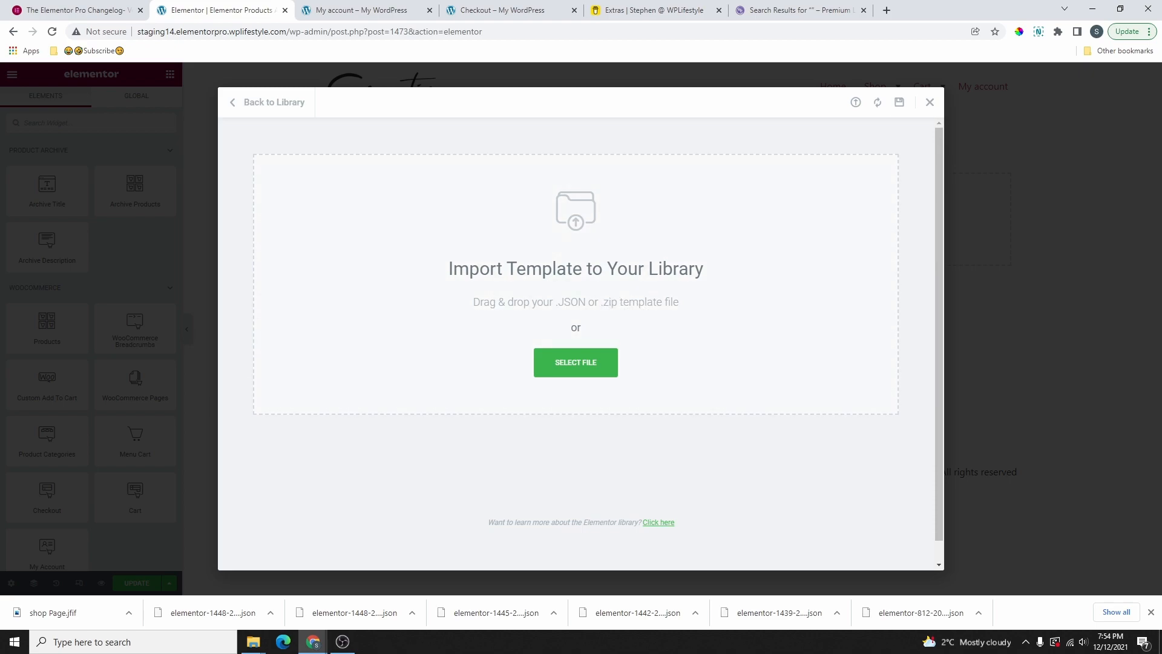
pyautogui.moveTo(428, 415); pyautogui.dragTo(560, 303)
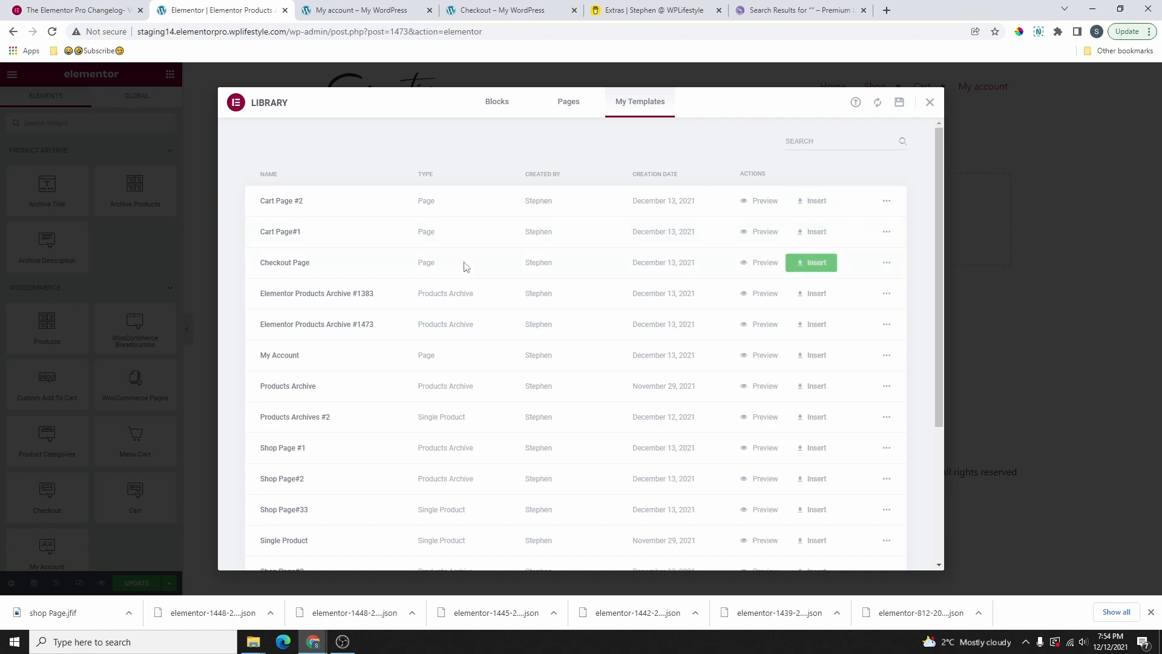
# Insert the Shop Page#2 products archive template from My Templates into the empty archive
pyautogui.scroll(-3, 448, 363)
pyautogui.scroll(3, 451, 402)
pyautogui.scroll(-3, 451, 407)
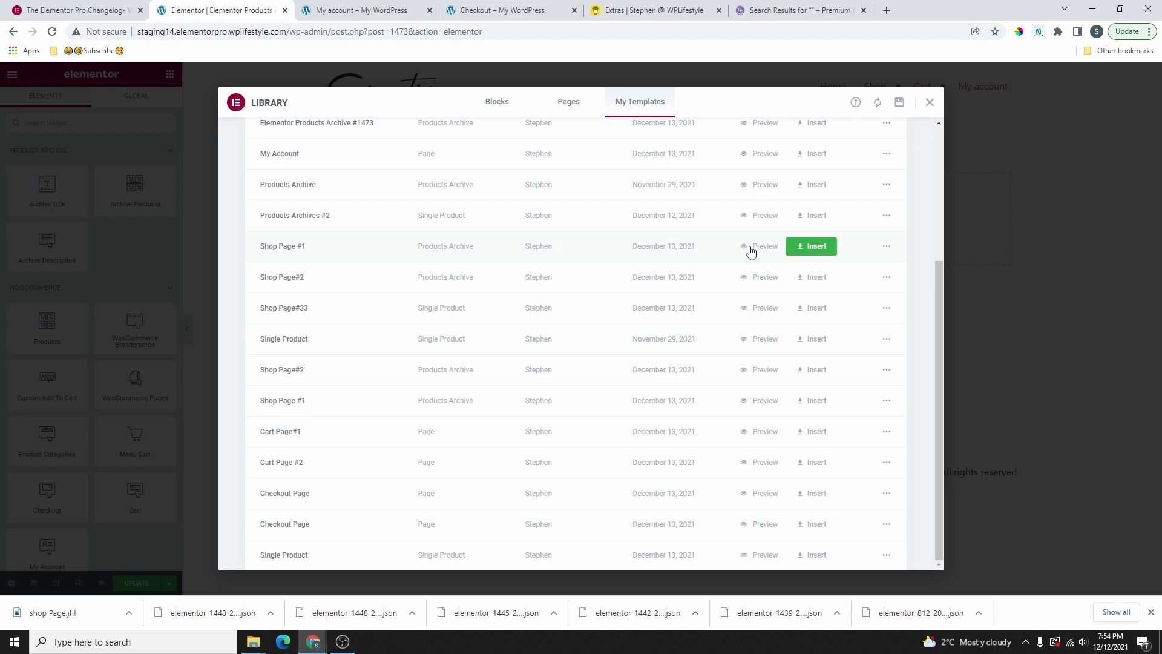
pyautogui.click(811, 279)
pyautogui.click(638, 372)
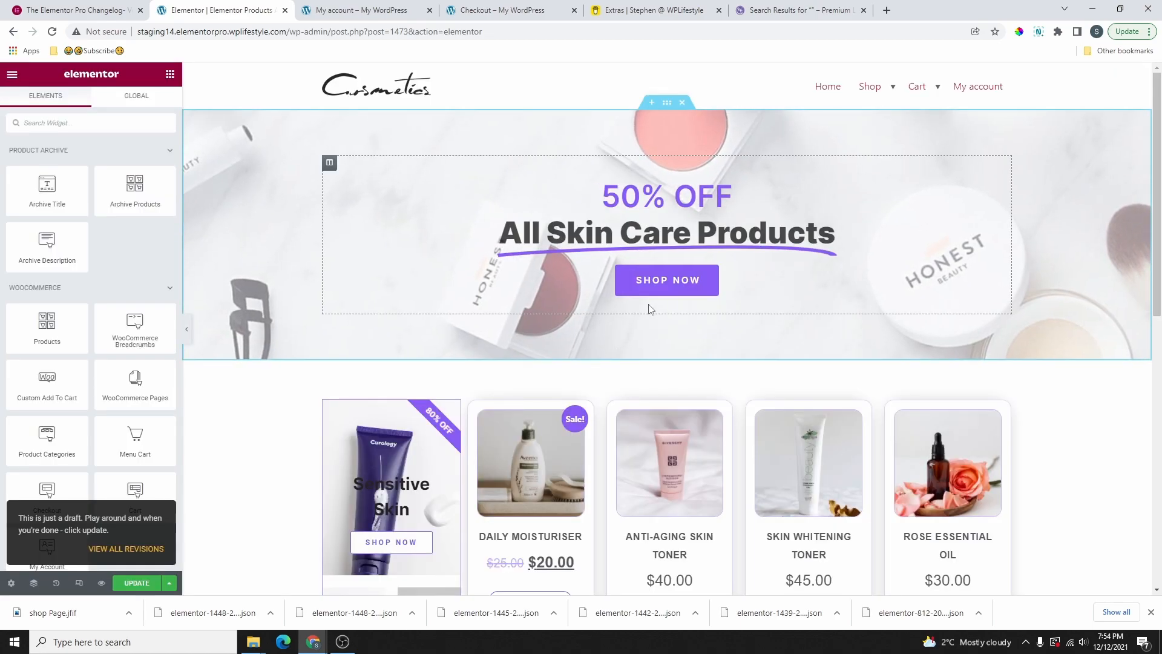
# Review the inserted shop layout and set the background type of its products section to Classic
pyautogui.scroll(-8, 641, 363)
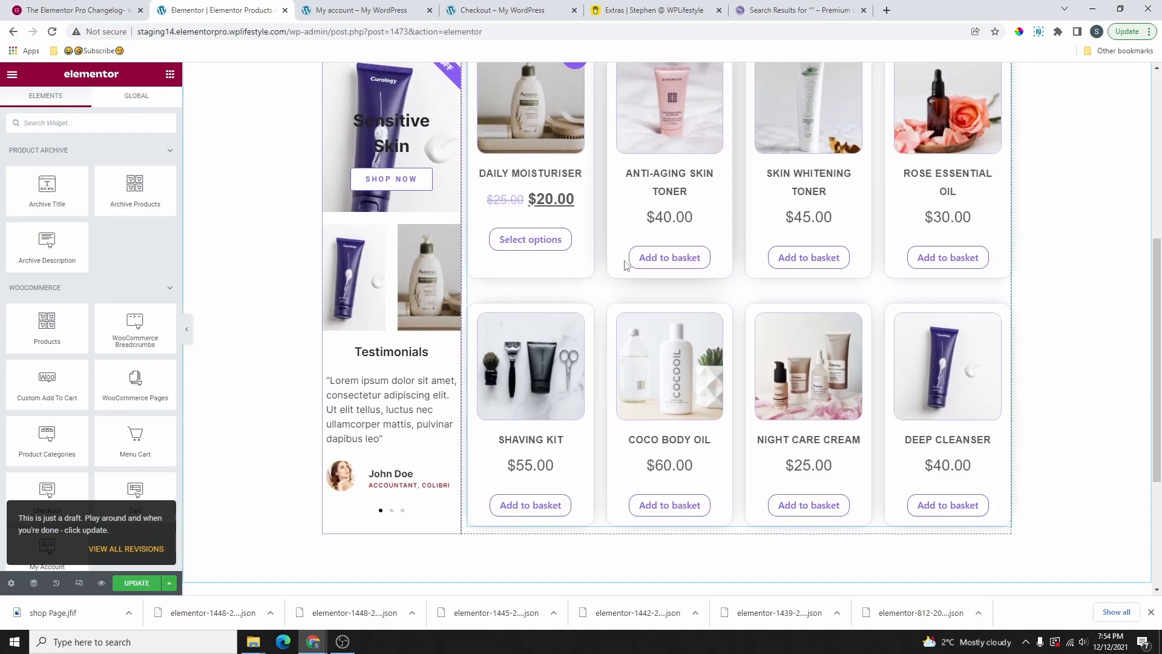
pyautogui.scroll(10, 632, 302)
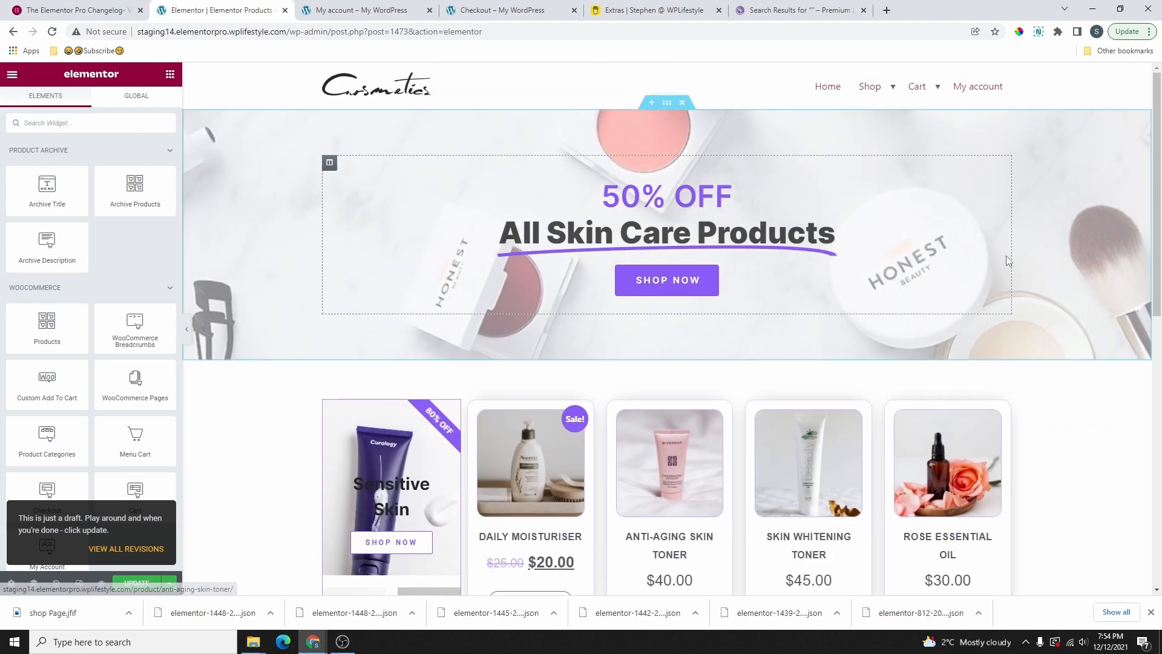
pyautogui.scroll(-4, 528, 274)
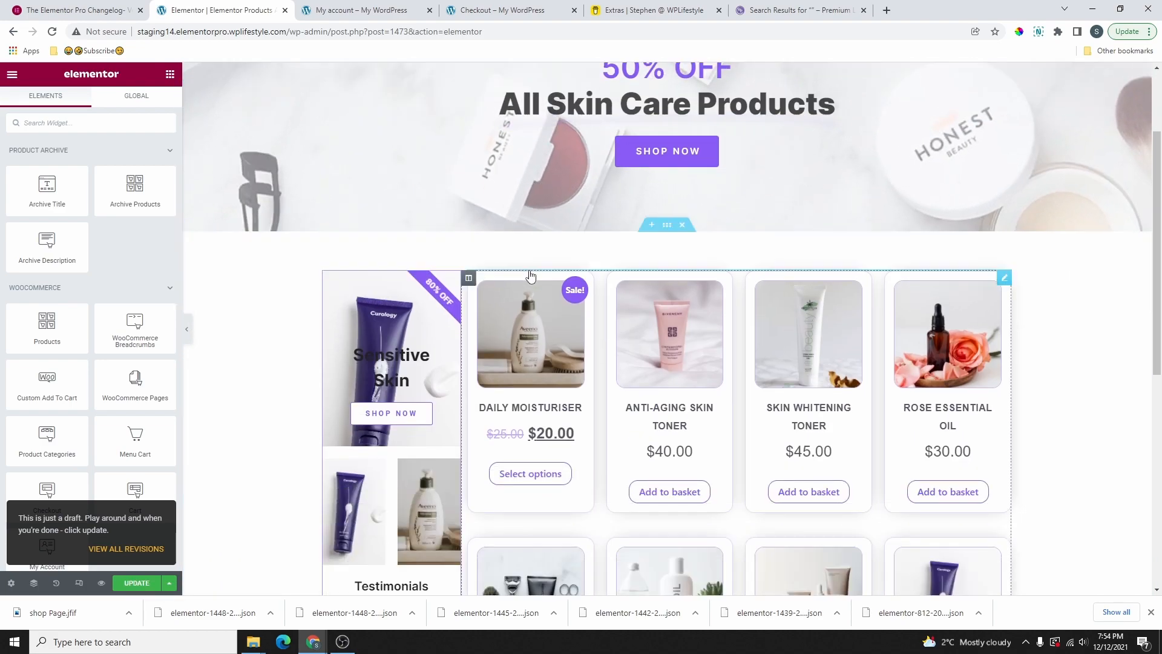
pyautogui.scroll(4, 646, 290)
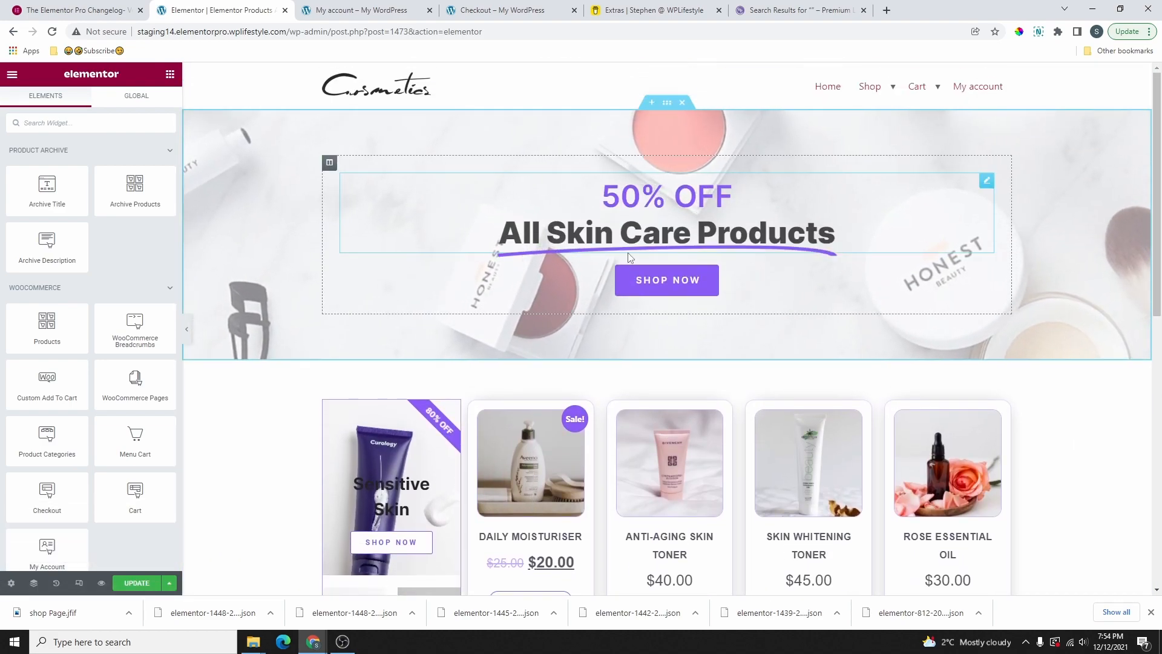
pyautogui.scroll(-3, 652, 282)
pyautogui.click(667, 173)
pyautogui.click(94, 108)
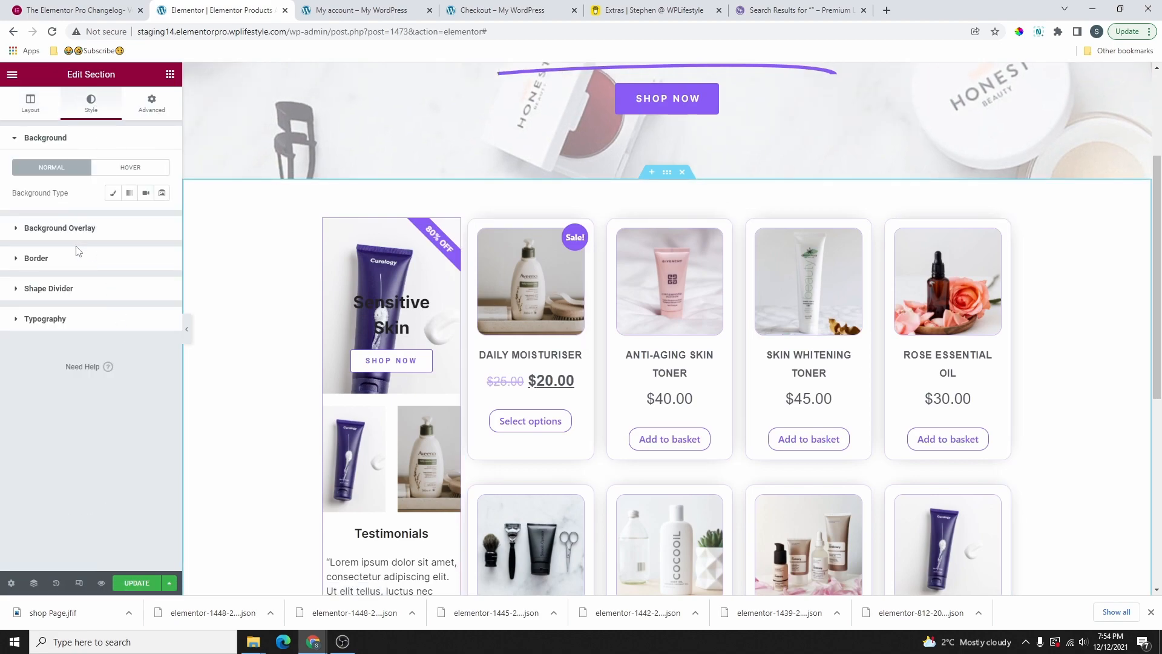
pyautogui.click(82, 230)
pyautogui.click(96, 163)
pyautogui.click(96, 145)
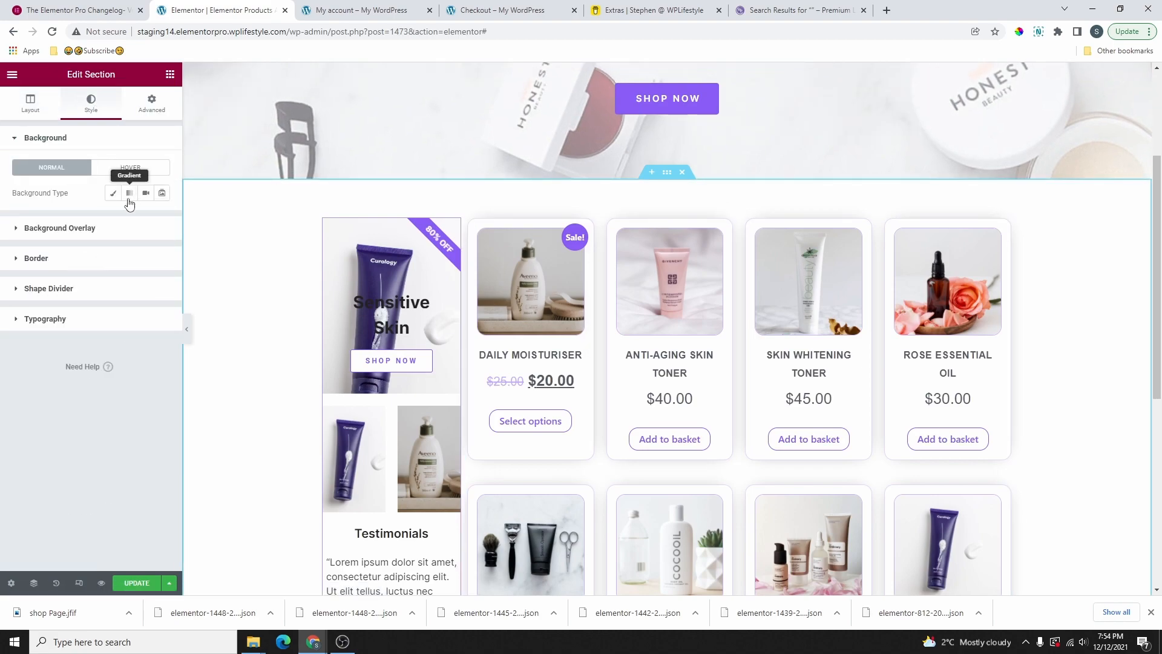
pyautogui.click(113, 192)
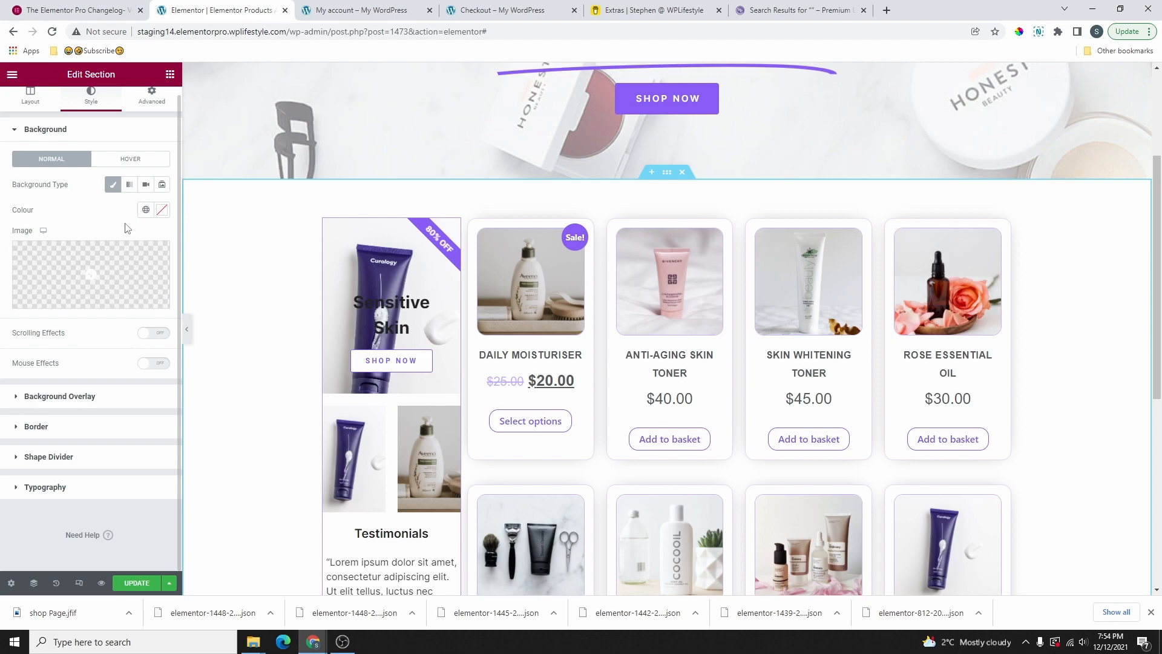
# Try a global colour with adjusted opacity as the background of the products section
pyautogui.click(145, 210)
pyautogui.scroll(-1, 72, 363)
pyautogui.click(66, 401)
pyautogui.click(162, 209)
pyautogui.moveTo(152, 379); pyautogui.dragTo(62, 376)
# Set the background colour of the products section to the global black
pyautogui.click(146, 212)
pyautogui.scroll(-1, 91, 350)
pyautogui.click(71, 353)
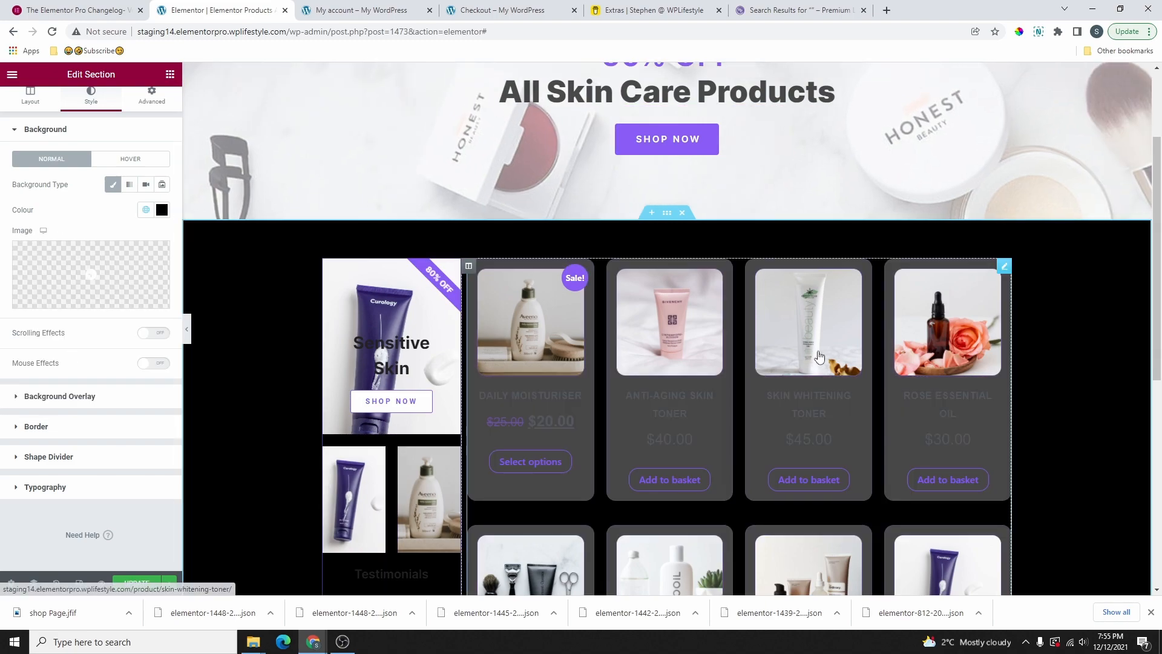
# Reduce the opacity of the products section's black background to #00000038 and update the archive template
pyautogui.click(162, 210)
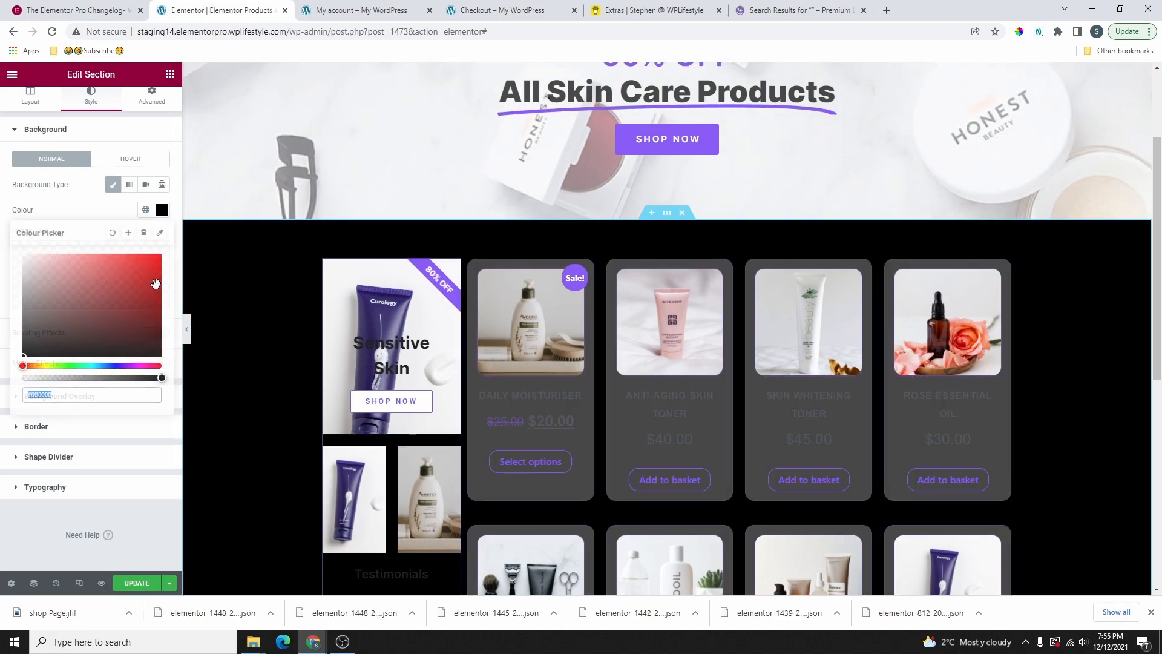
pyautogui.moveTo(160, 377); pyautogui.dragTo(156, 378)
pyautogui.moveTo(156, 378); pyautogui.dragTo(53, 377)
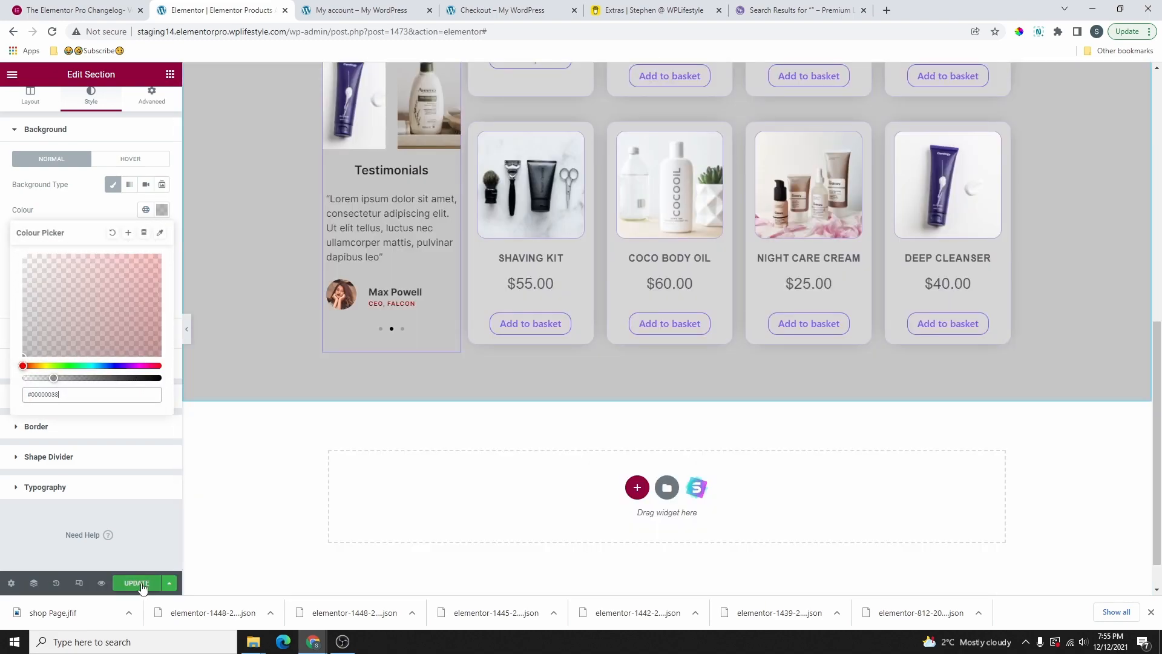
pyautogui.click(147, 585)
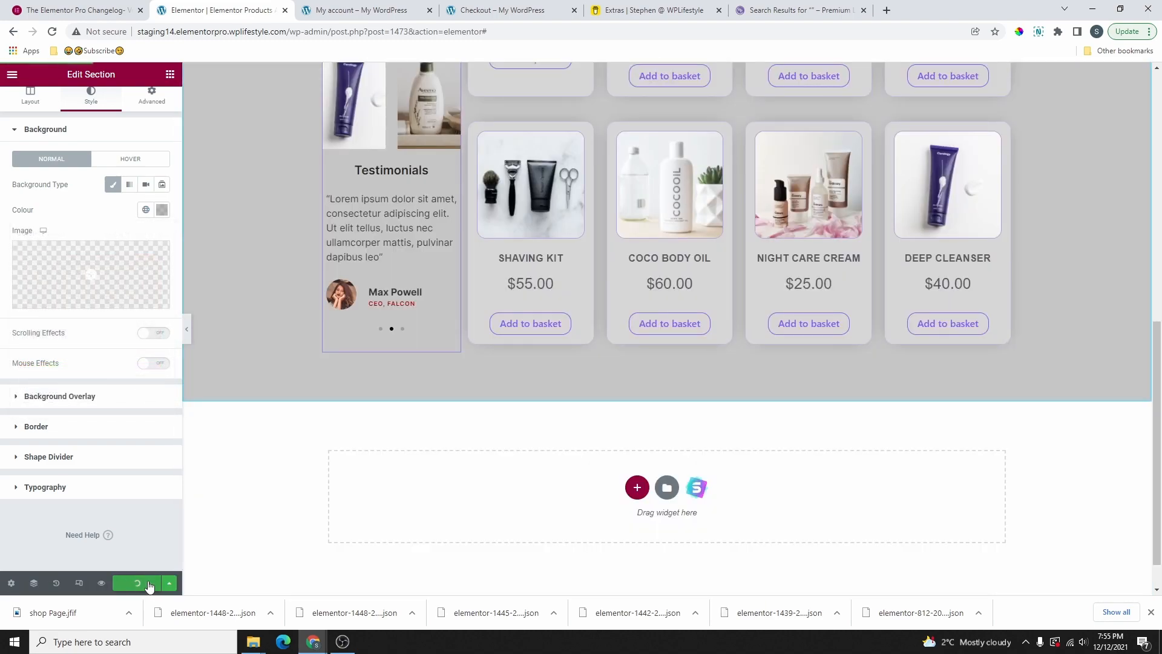
pyautogui.scroll(10, 451, 196)
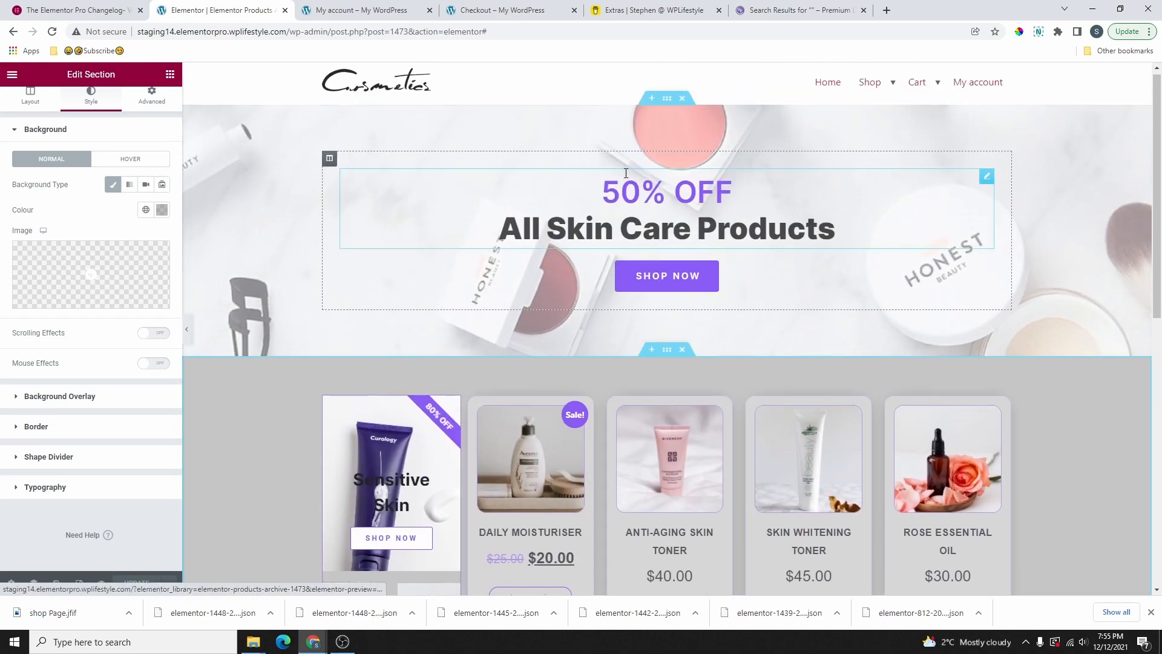
# Open the live shop page and review its banner, products section background and product grid
pyautogui.click(387, 10)
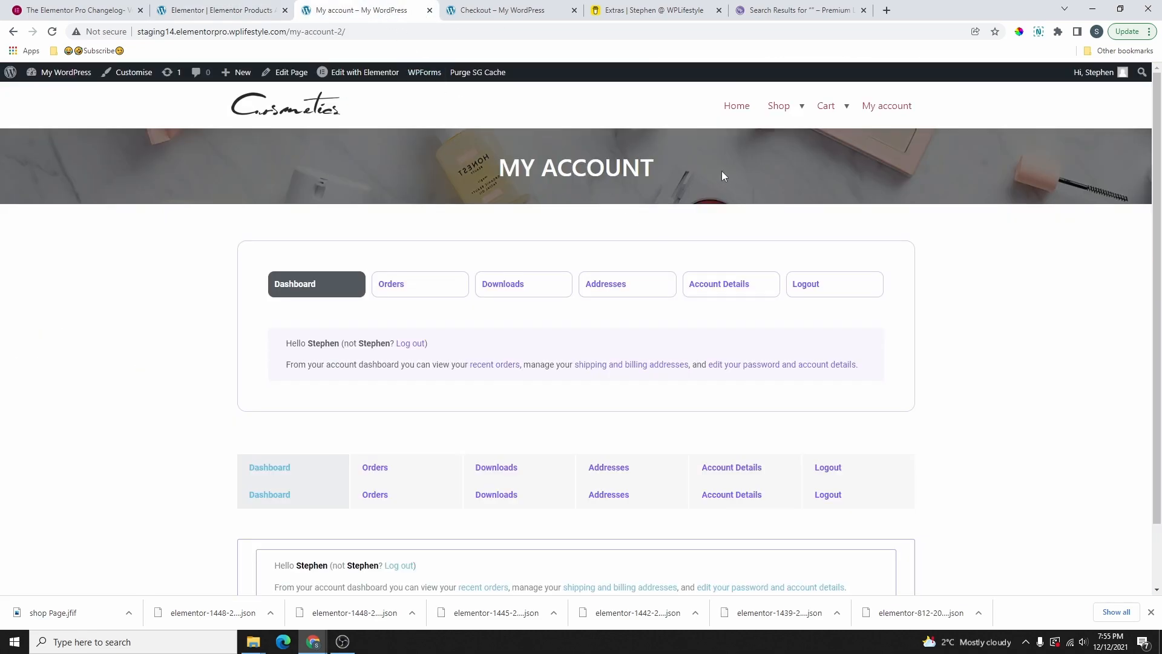
pyautogui.moveTo(778, 113)
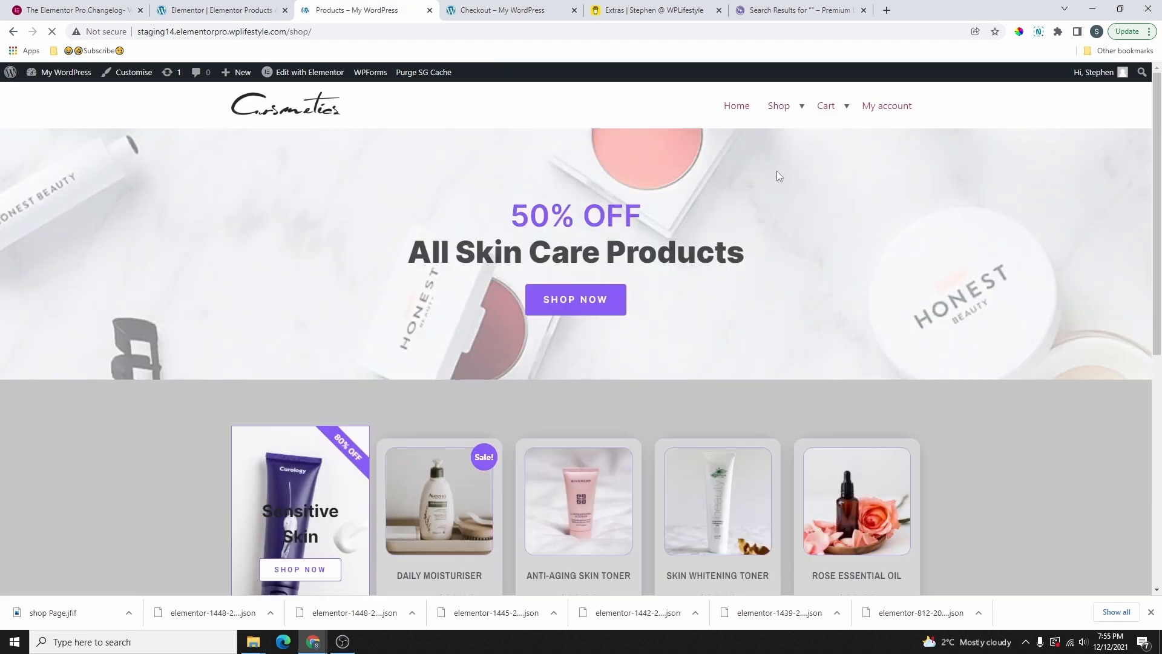
pyautogui.scroll(-6, 661, 264)
pyautogui.scroll(7, 729, 280)
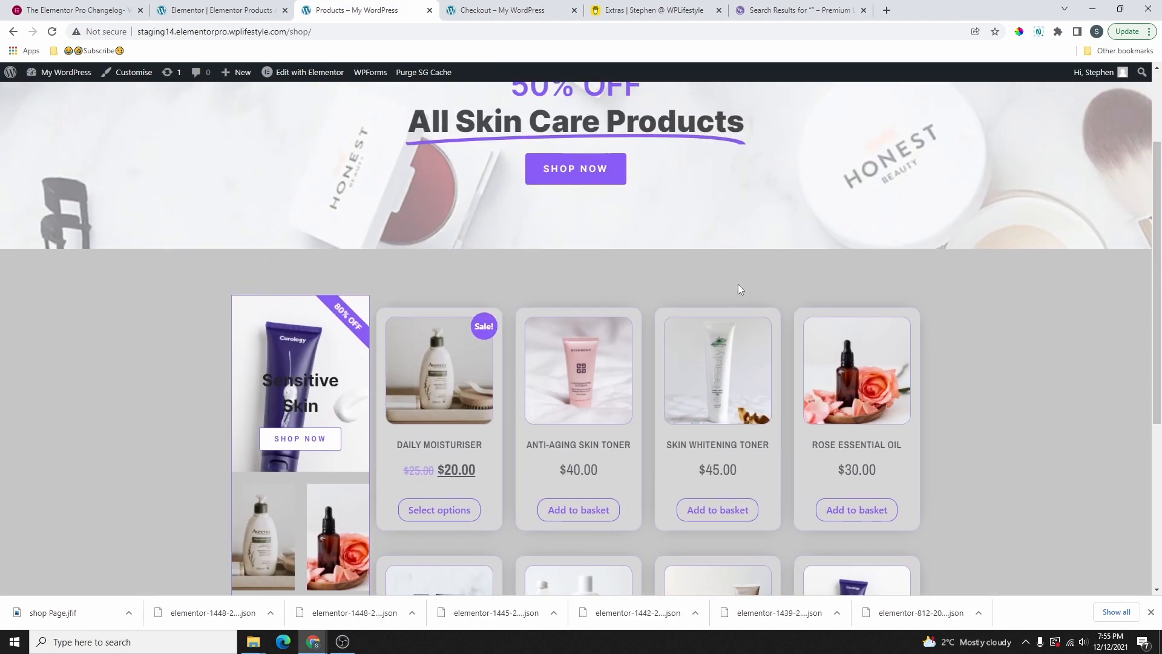
pyautogui.scroll(-4, 998, 240)
pyautogui.scroll(-4, 925, 381)
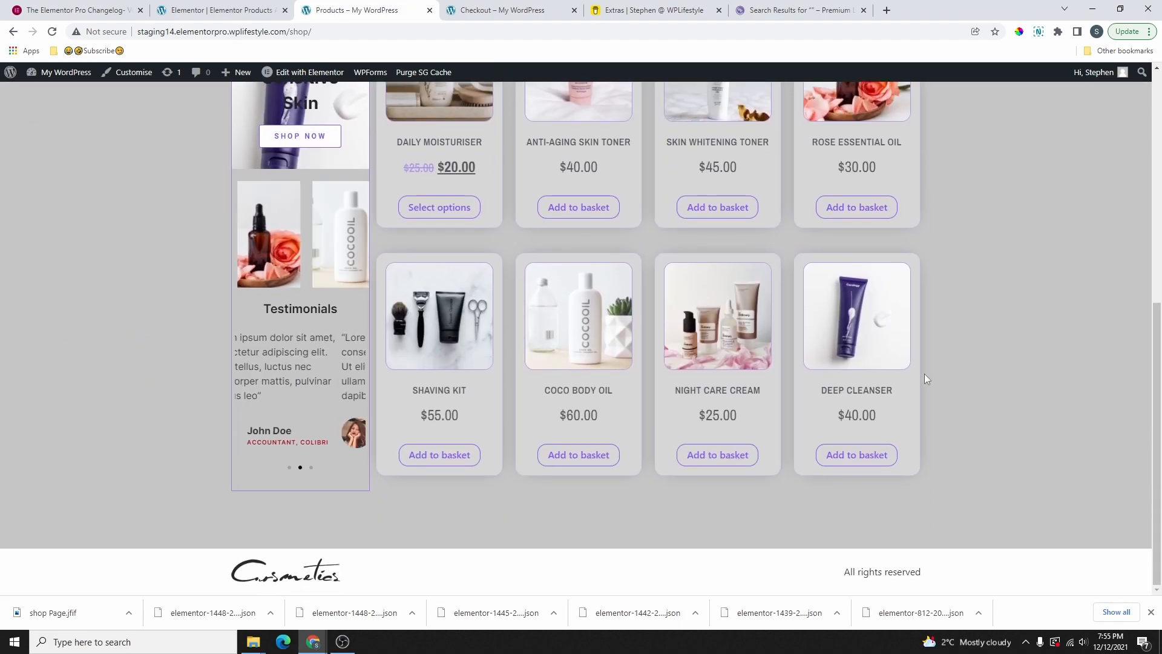
pyautogui.scroll(7, 520, 368)
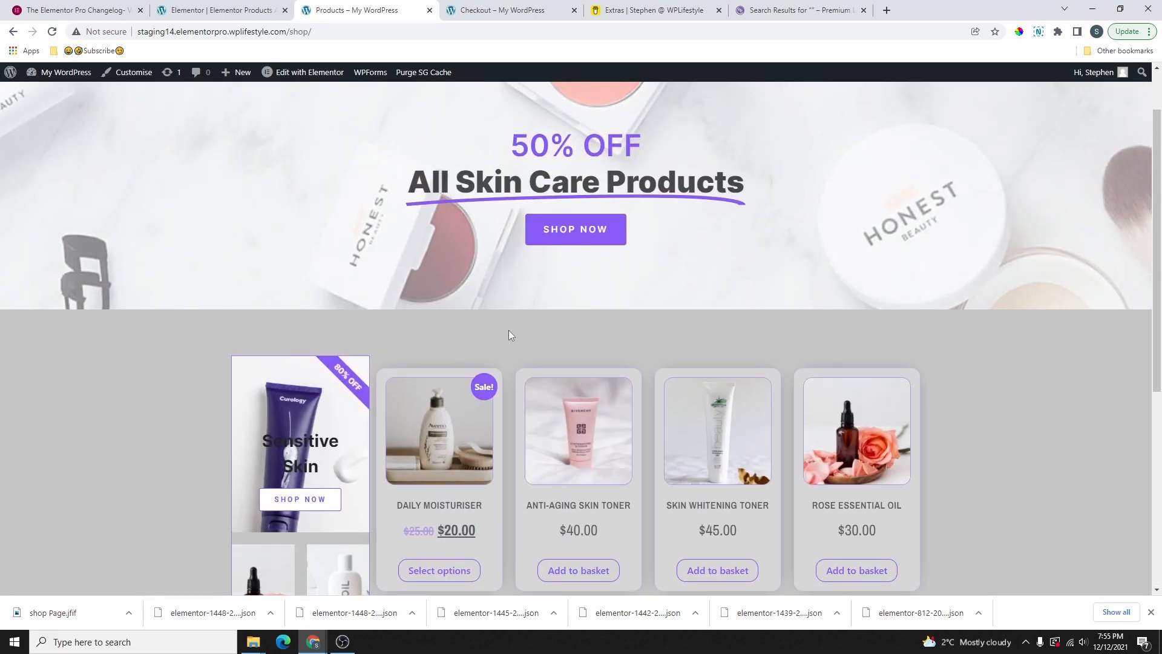
# Exit the products archive template to the dashboard and open the page Cart Page#2 for editing with Elementor
pyautogui.hotkey('ctrl', 'shift', 'Tab')
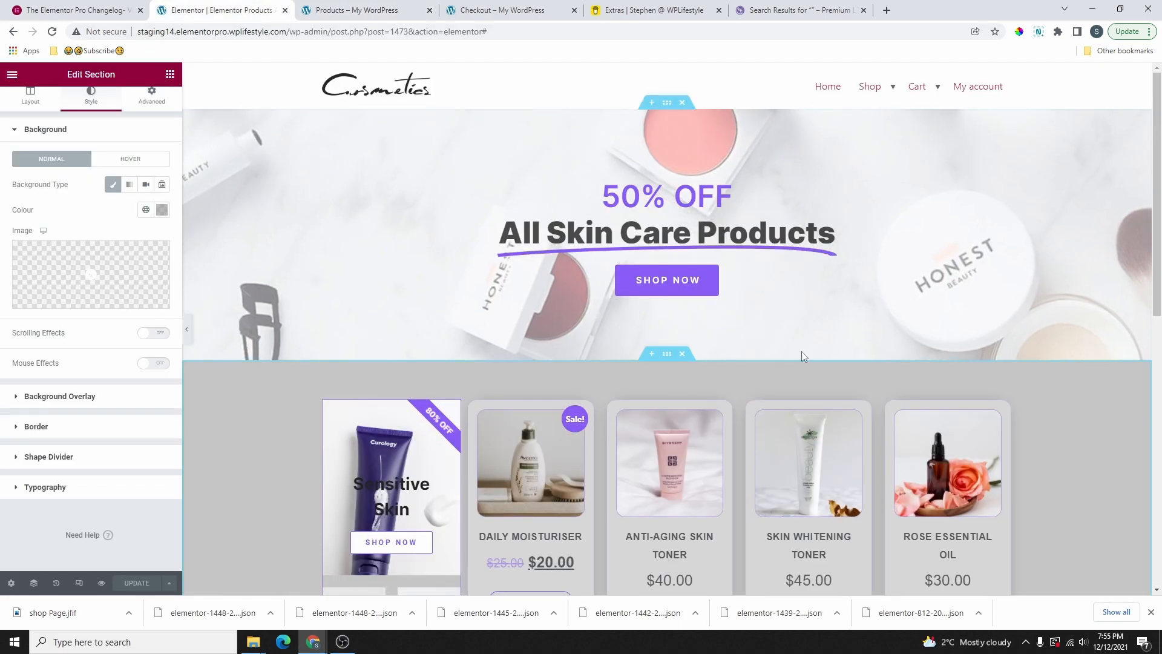
pyautogui.click(651, 104)
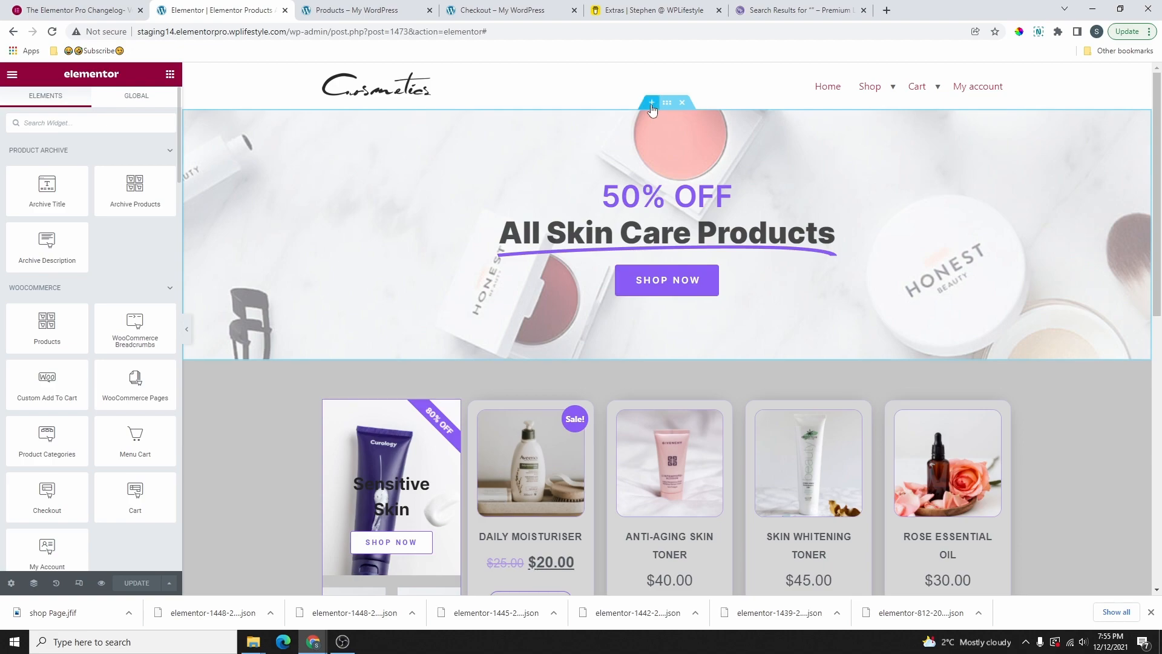
pyautogui.click(985, 143)
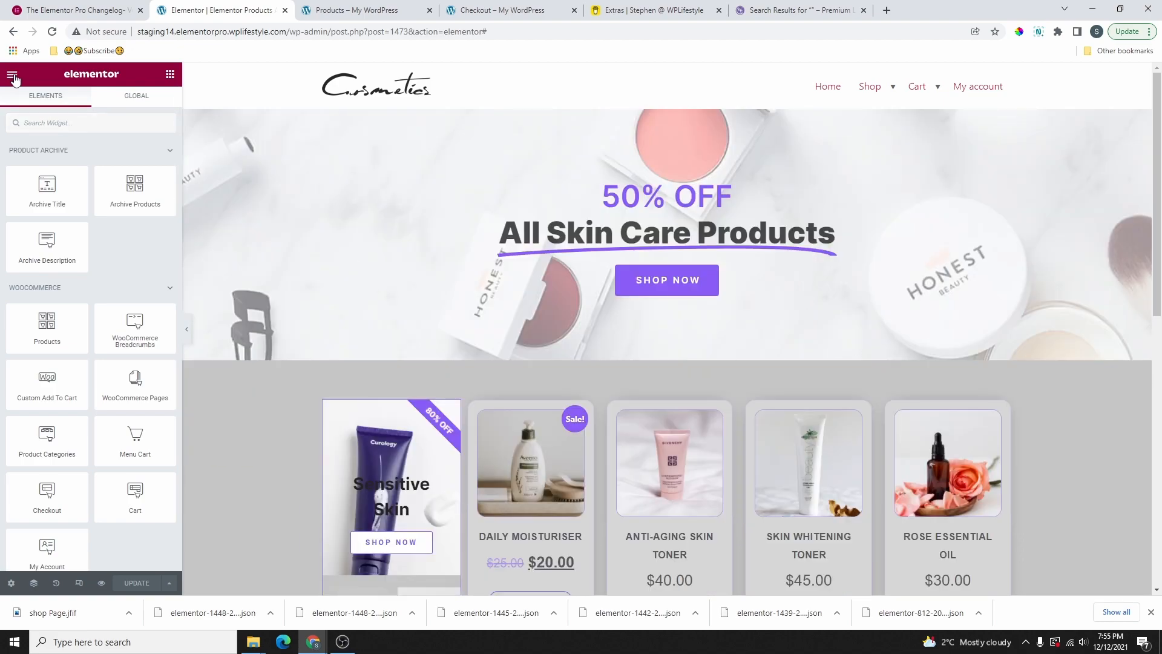
pyautogui.click(12, 76)
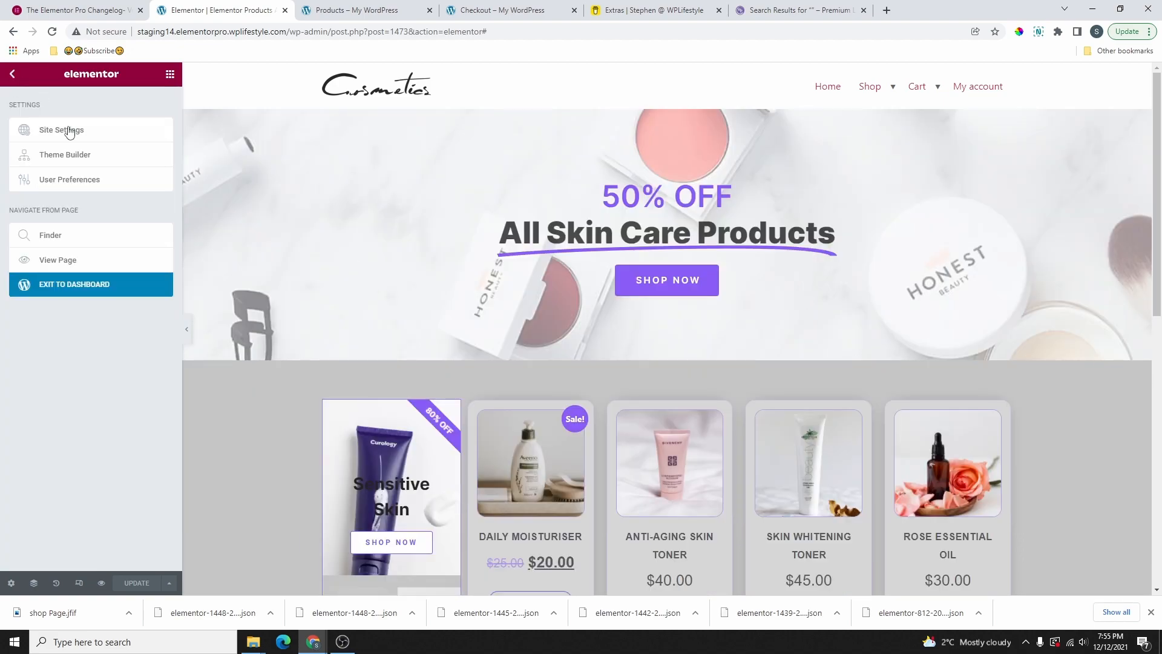
pyautogui.click(74, 283)
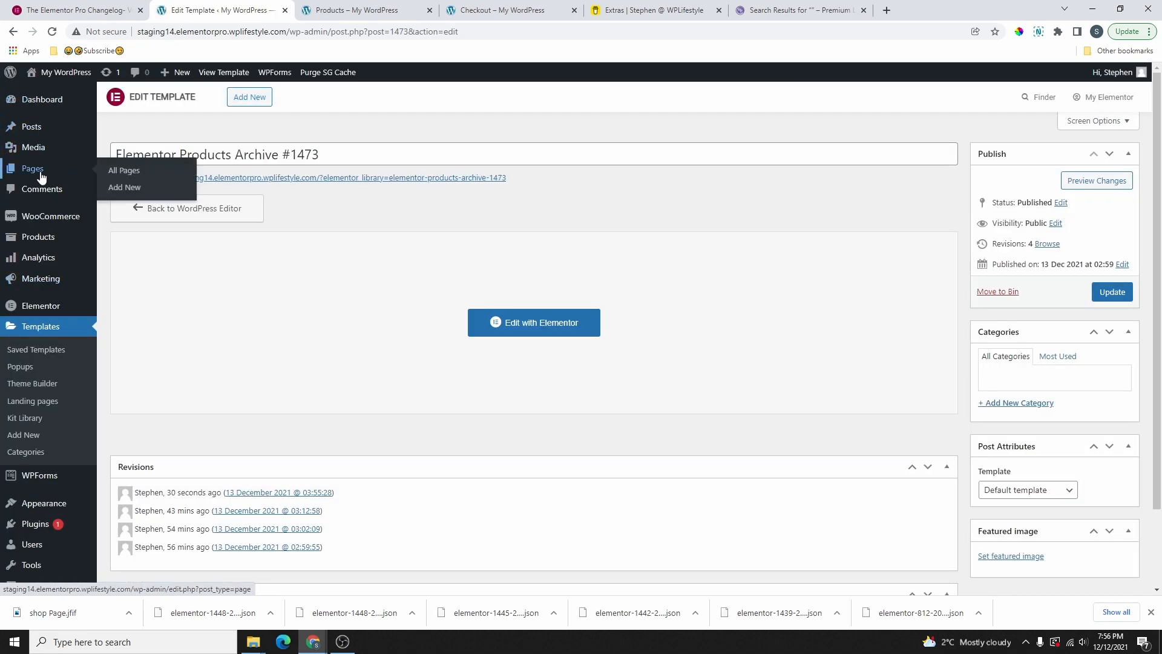
pyautogui.click(53, 181)
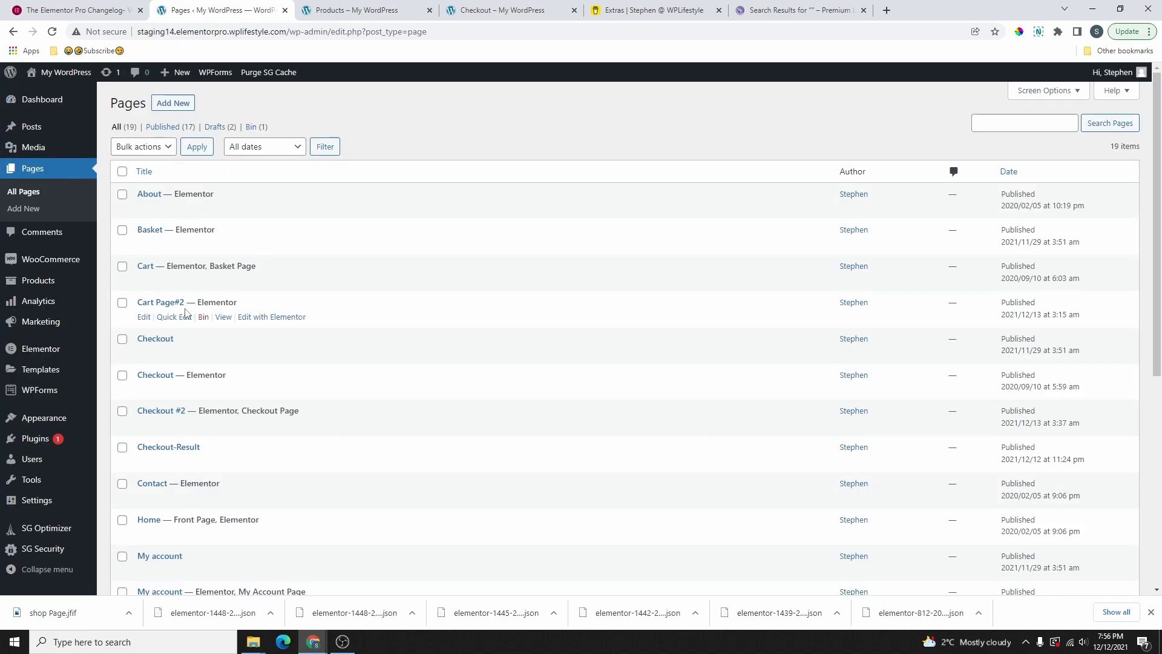
pyautogui.click(272, 317)
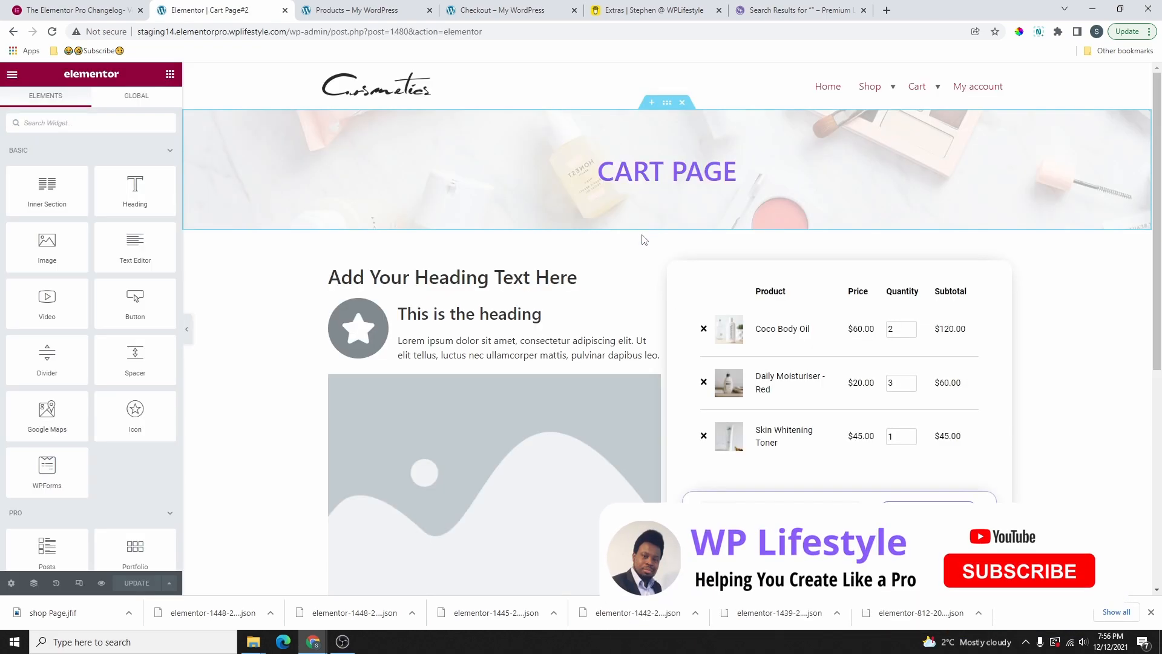
# Delete the cart content section and the "CART PAGE" banner section from the page
pyautogui.scroll(-5, 678, 278)
pyautogui.scroll(5, 707, 308)
pyautogui.click(682, 223)
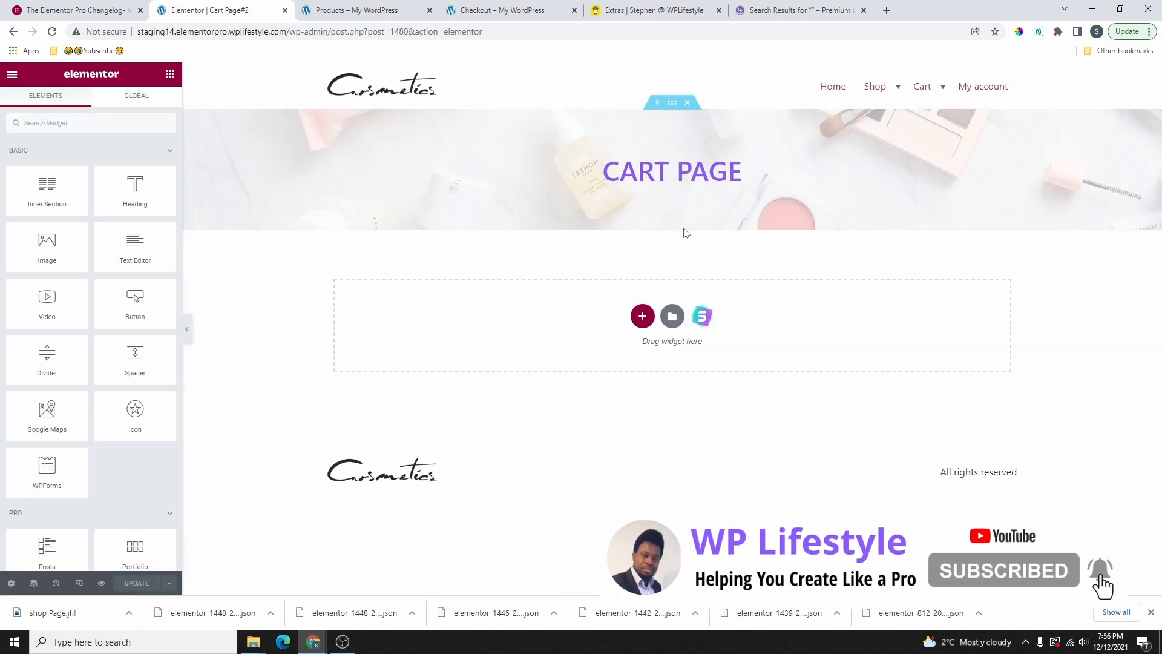
pyautogui.click(688, 102)
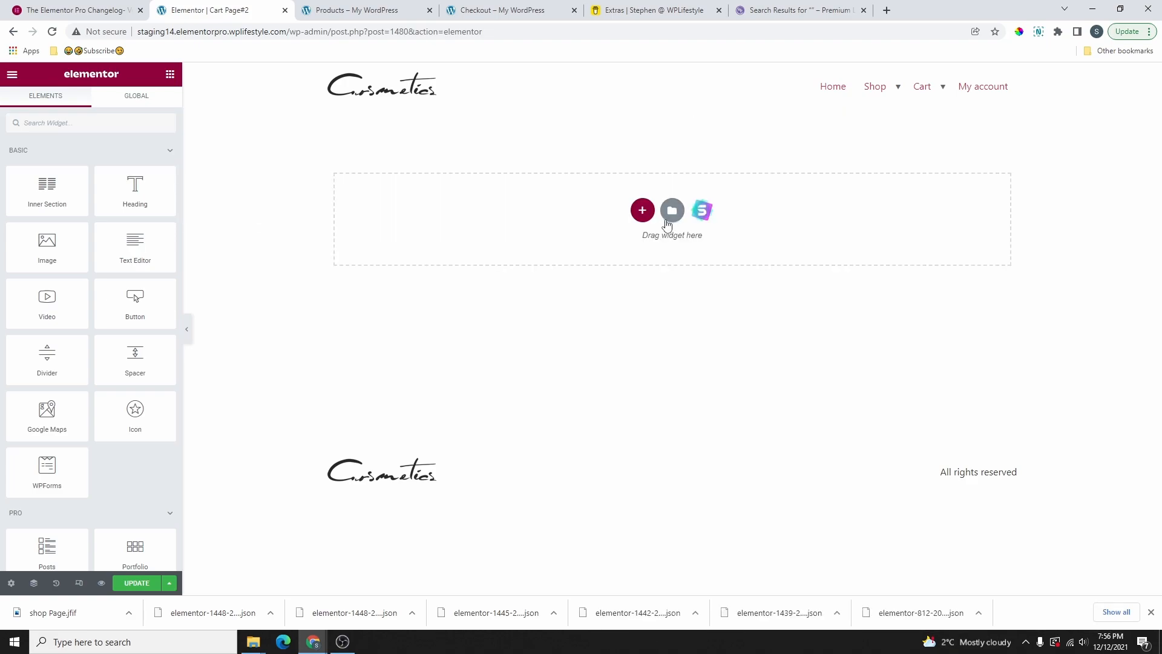
# Insert the first listed saved template Cart Page#1 together with its document settings and update the page
pyautogui.click(671, 209)
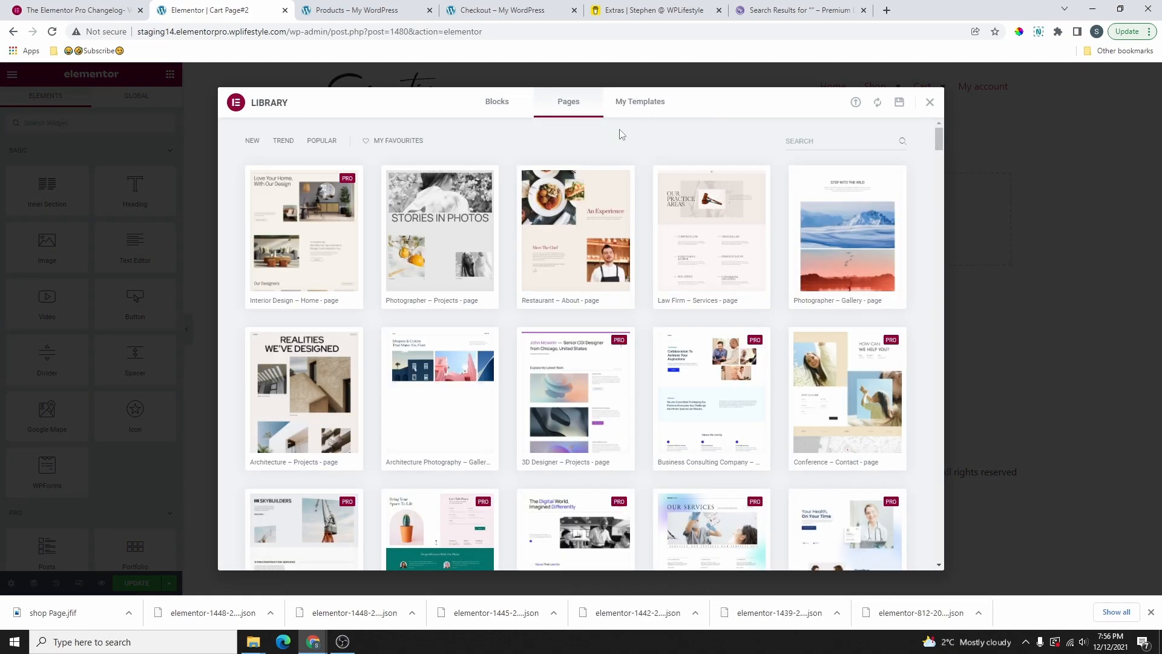
pyautogui.click(635, 104)
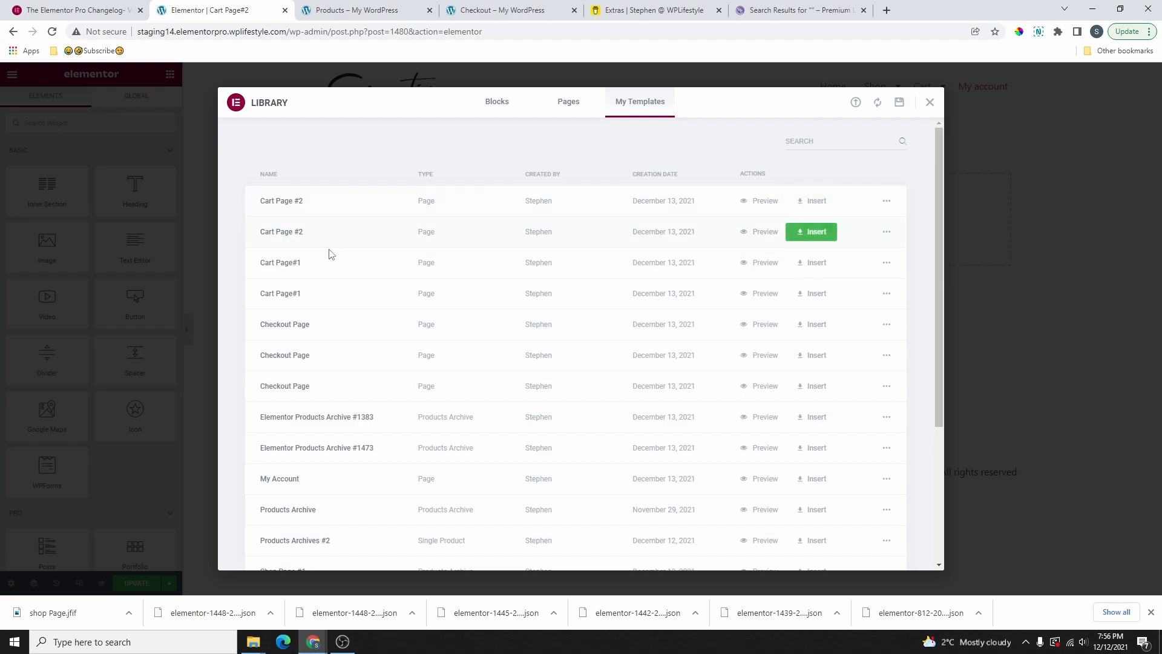
pyautogui.click(809, 269)
pyautogui.click(638, 373)
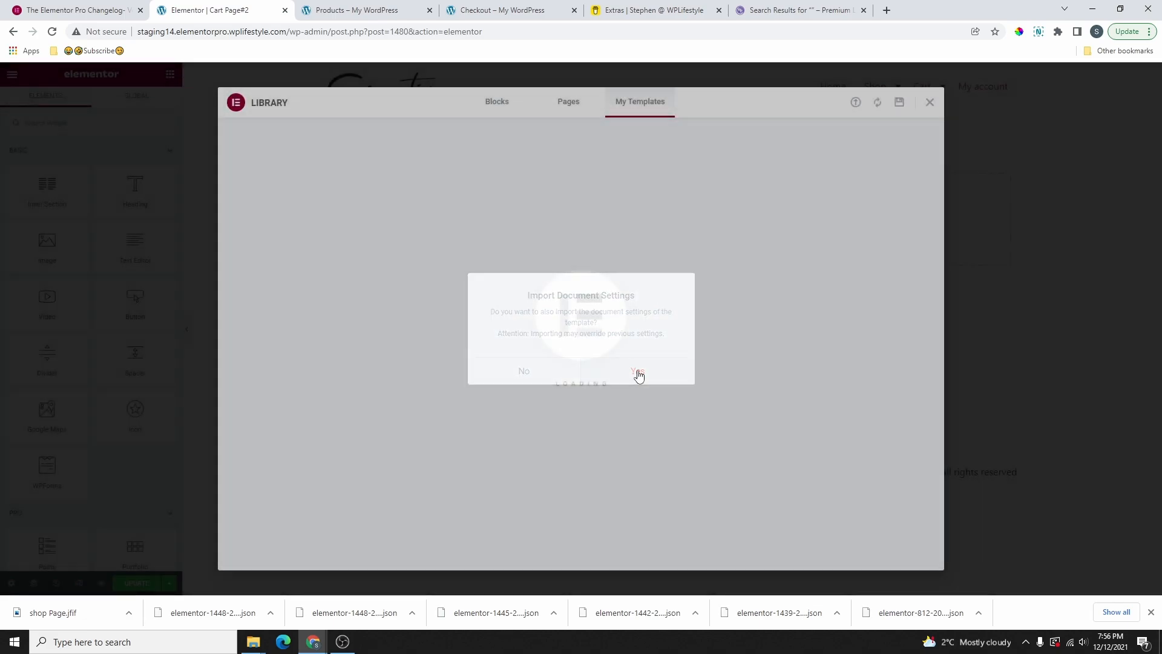
pyautogui.scroll(-4, 787, 339)
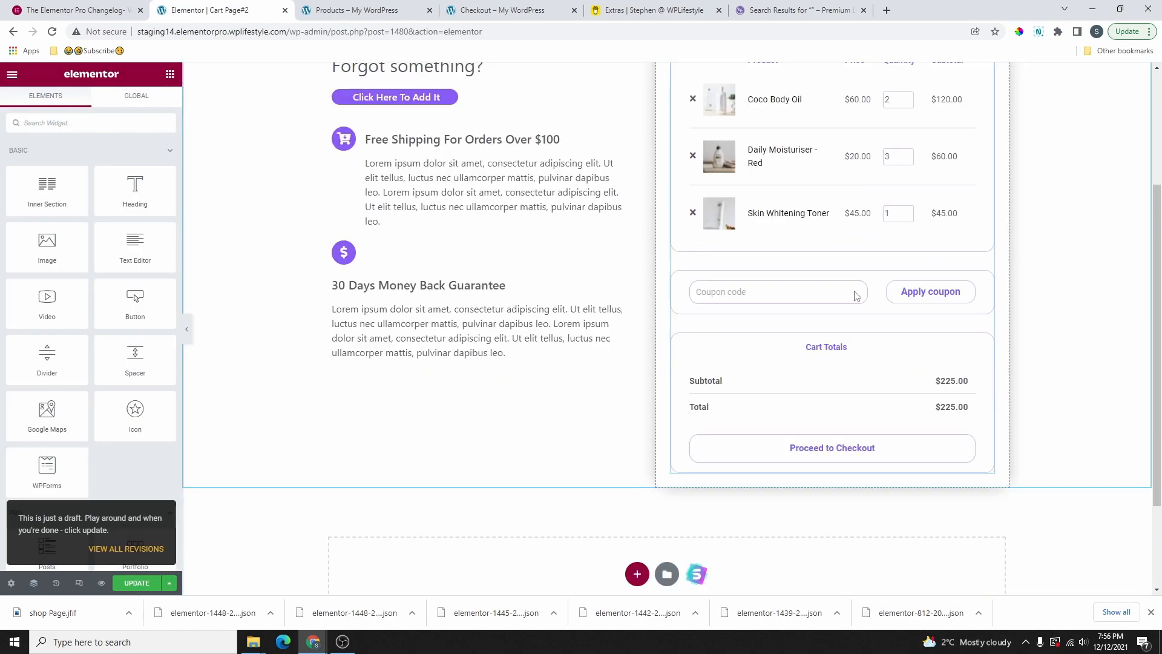
pyautogui.scroll(5, 842, 340)
pyautogui.click(143, 585)
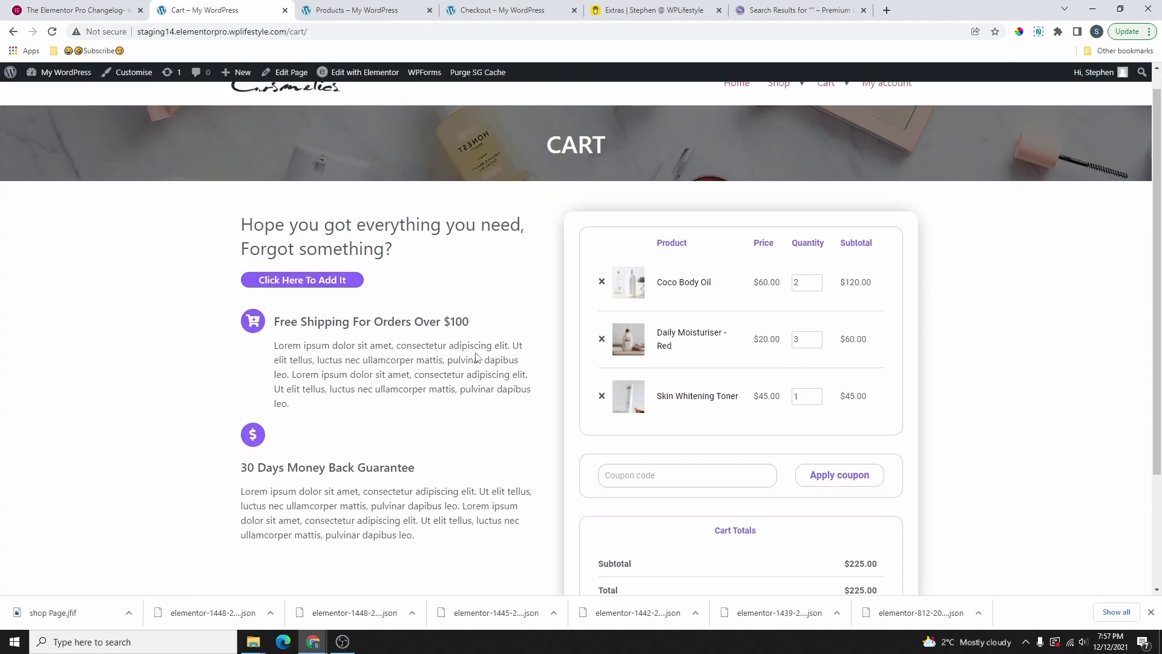
# Review the layout of the published cart page, including its product table, coupon field and cart totals
pyautogui.scroll(-3, 452, 372)
pyautogui.scroll(3, 453, 372)
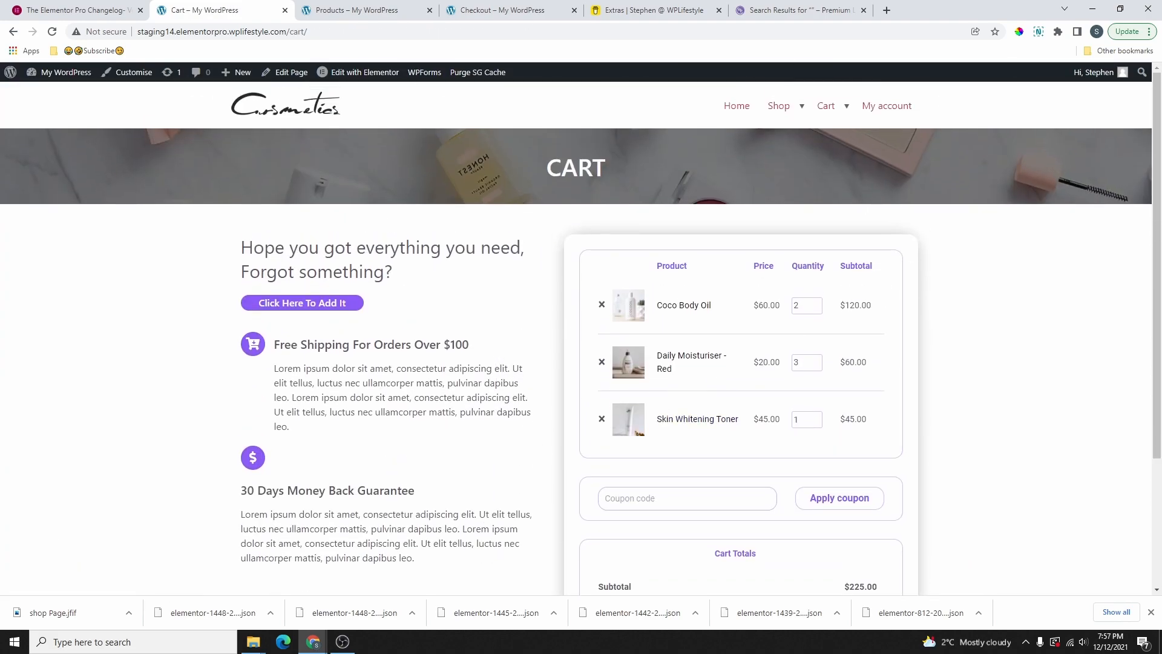
pyautogui.hotkey('alt', 'Tab')
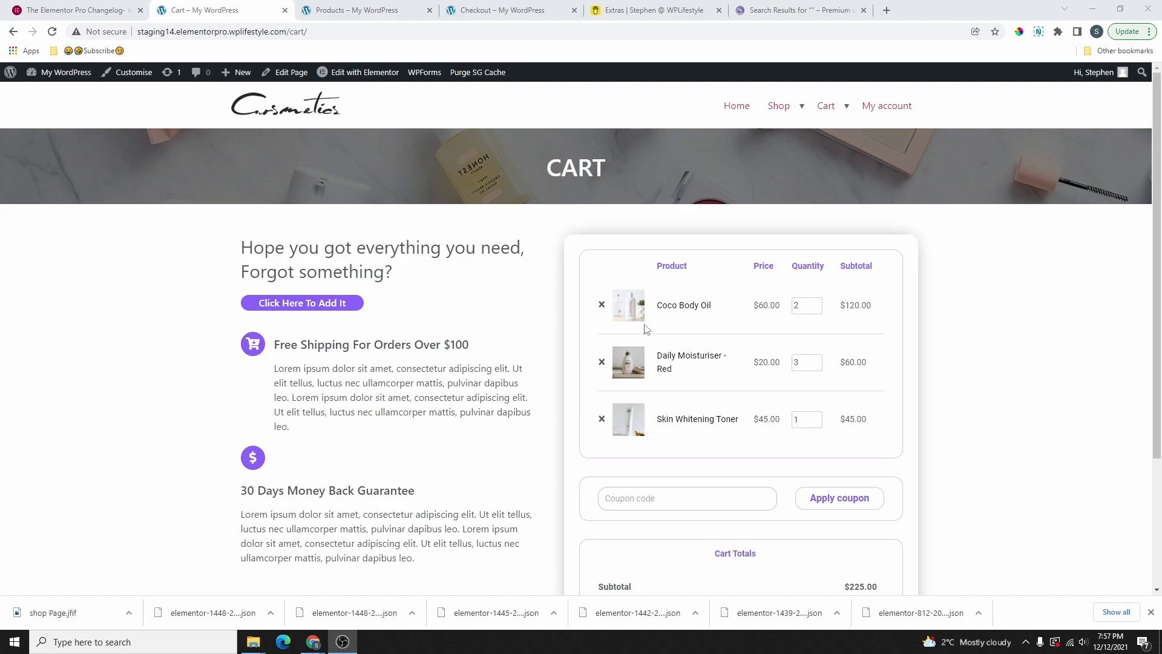